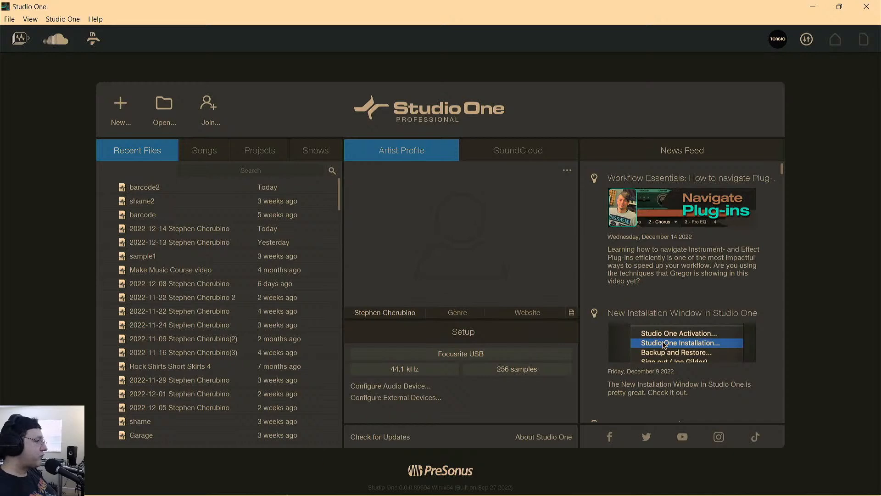
Switch to Chrome and run a Google image search for "drum machine".
left_click(155, 482)
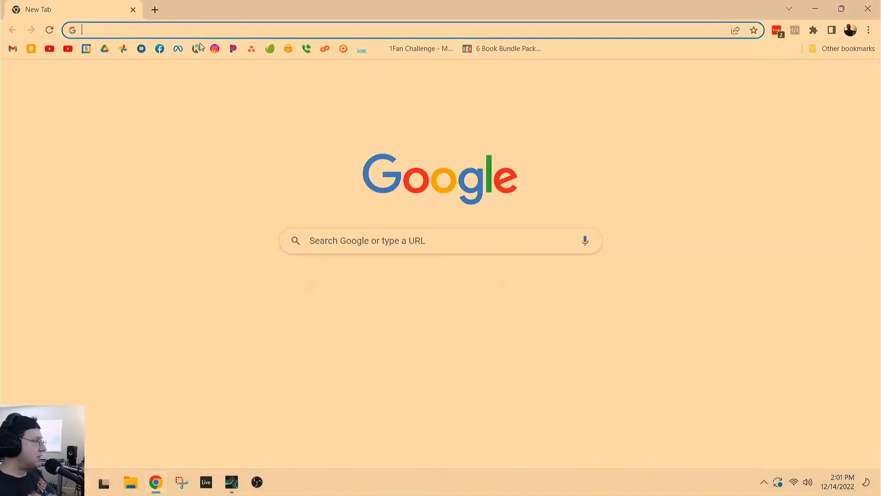
left_click(196, 31)
type("drum ")
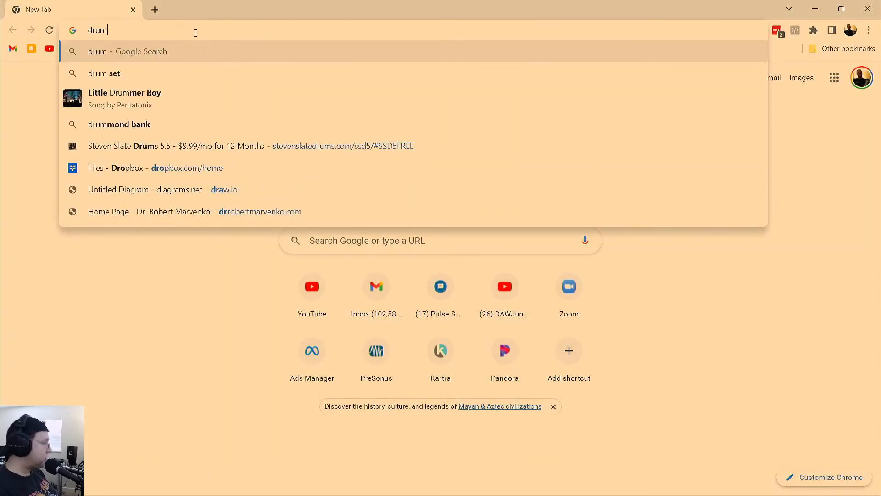
type("machine")
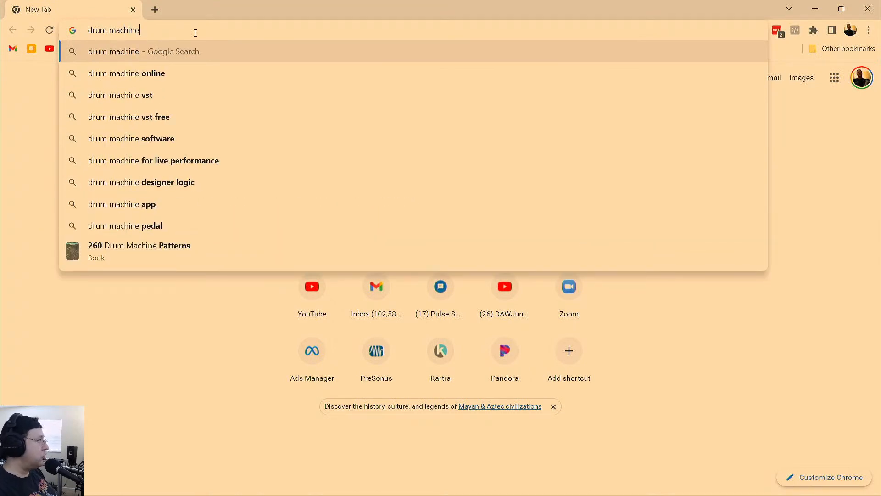
key("Return")
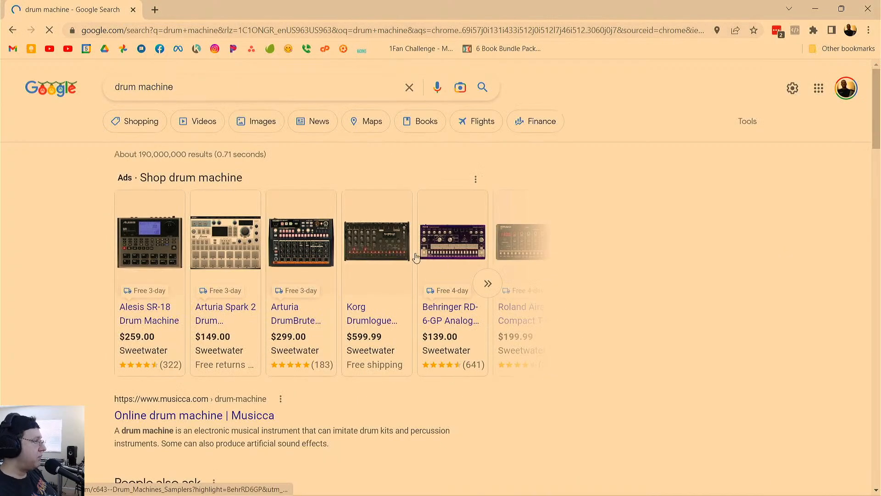
left_click(259, 130)
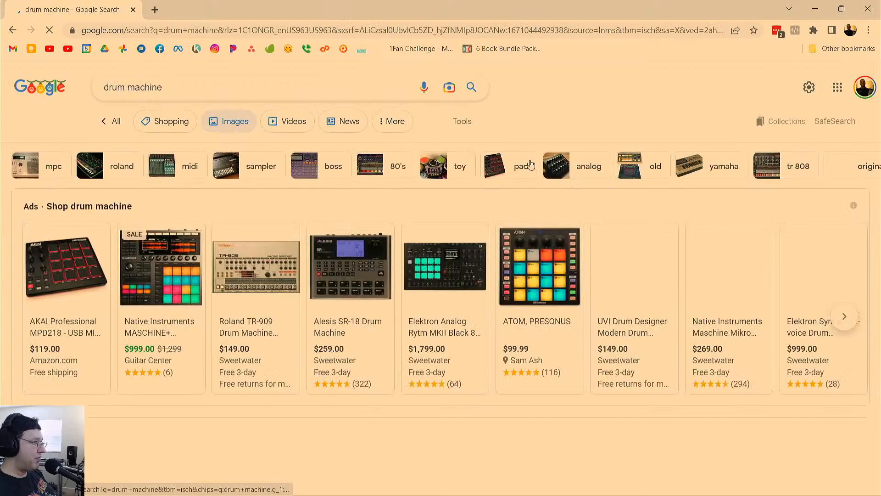
Look over the drum machine results and preview the Alesis SR16 and the Roland TR-808 Rhythm Composer.
mouse_move(501, 274)
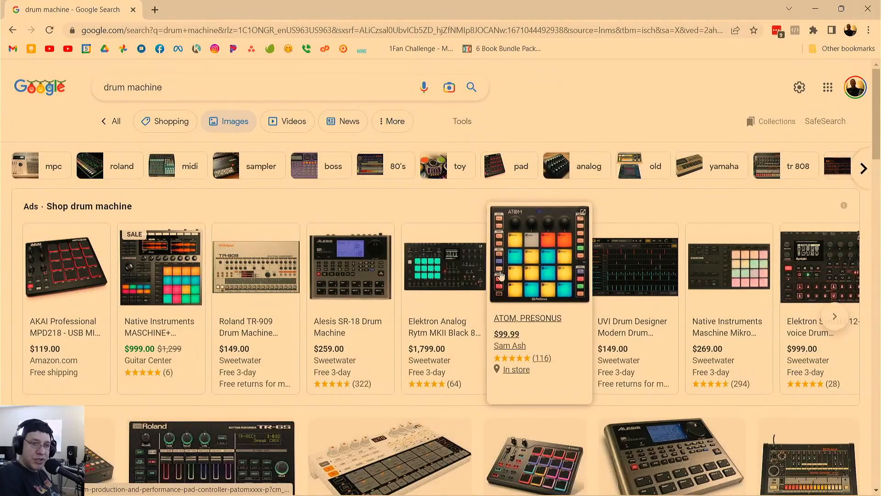
mouse_move(94, 268)
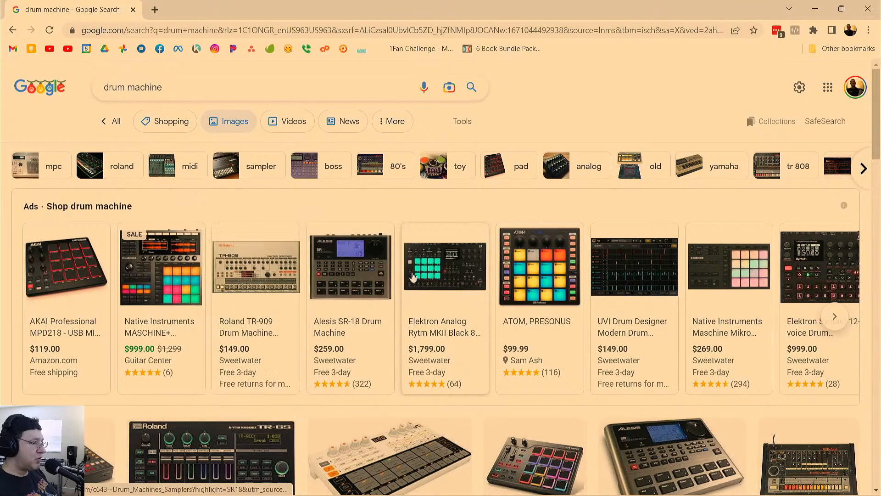
mouse_move(531, 279)
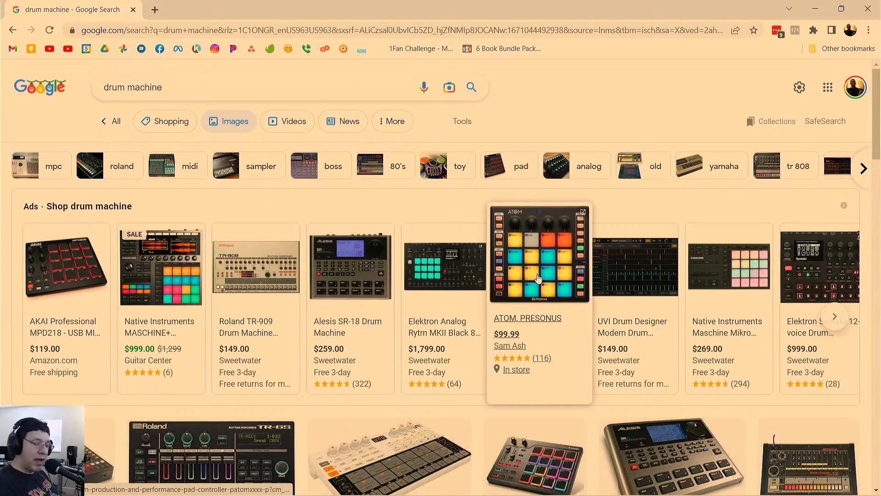
mouse_move(735, 272)
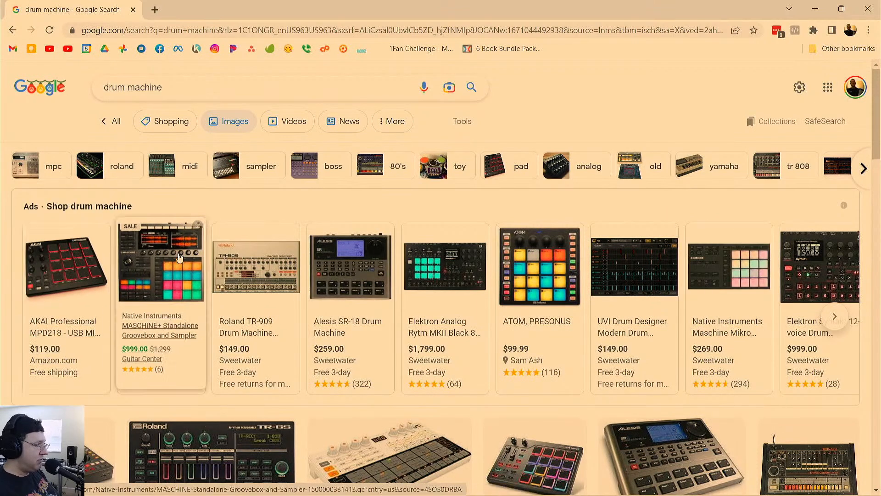
mouse_move(276, 229)
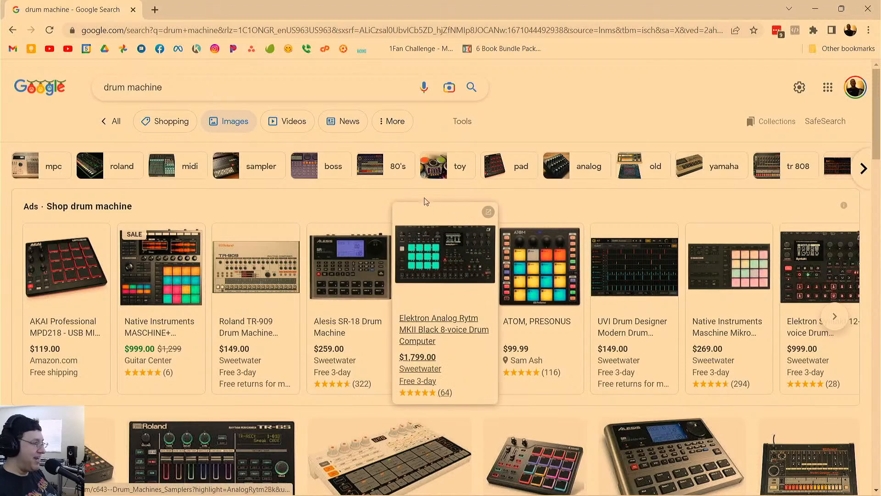
scroll(657, 381, "down", 4)
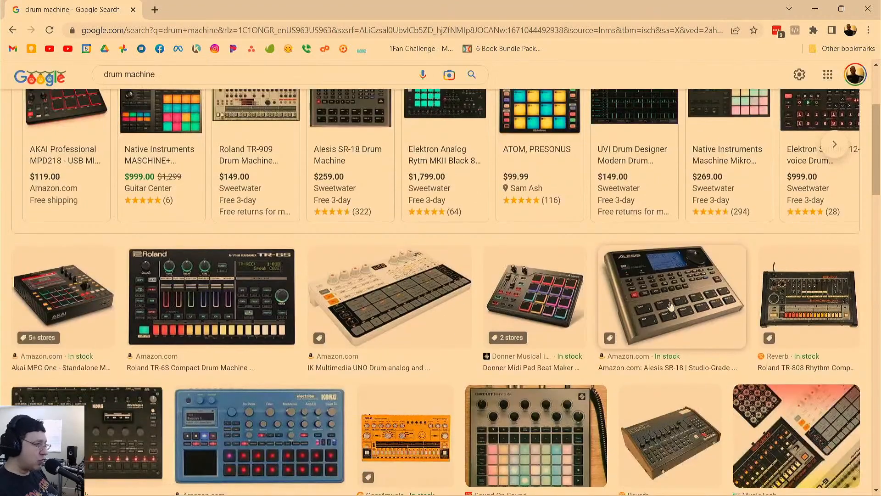
scroll(670, 306, "down", 3)
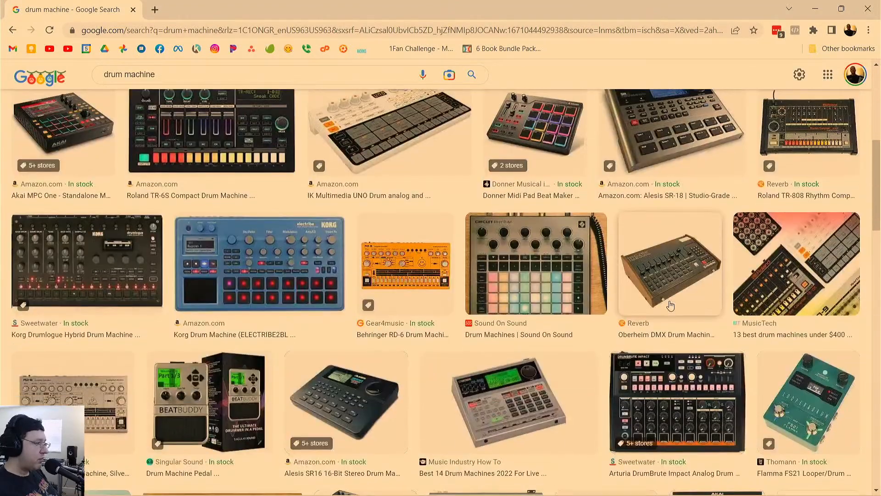
left_click(346, 404)
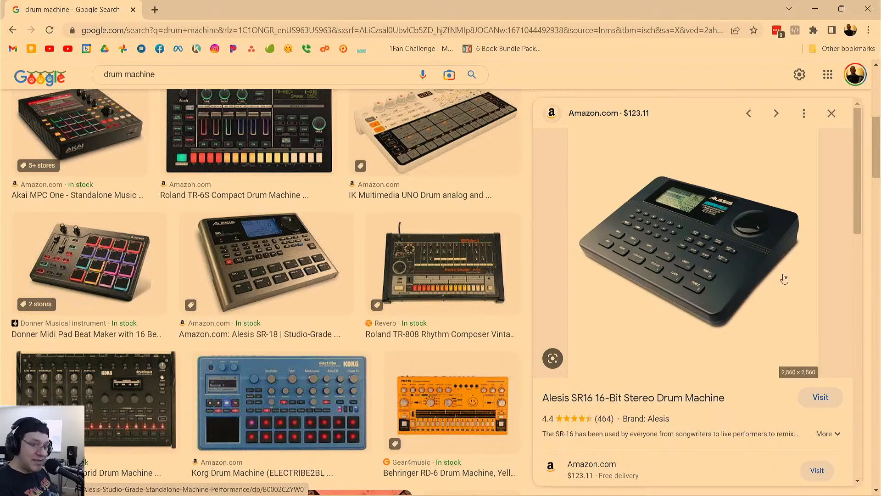
left_click(445, 289)
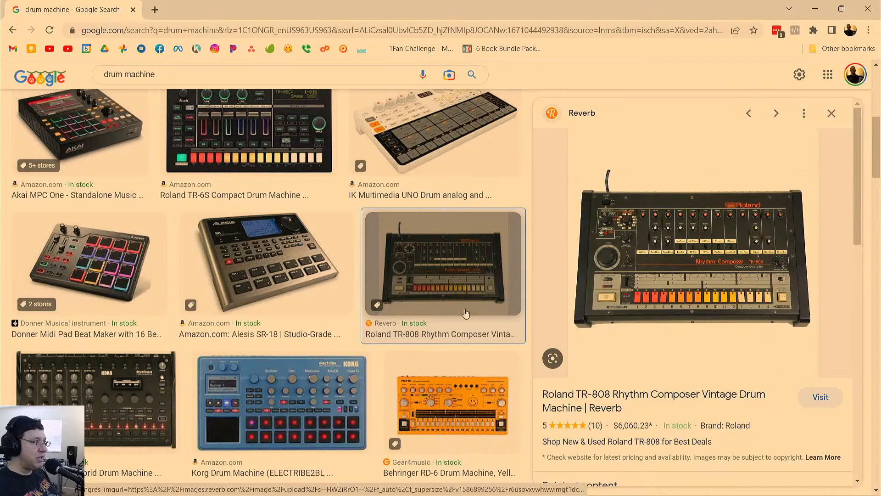
View the enlarged product photo in Sweetwater's Roland TR-909 Drum Machine Software listing, and close the browser.
scroll(675, 312, "up", 3)
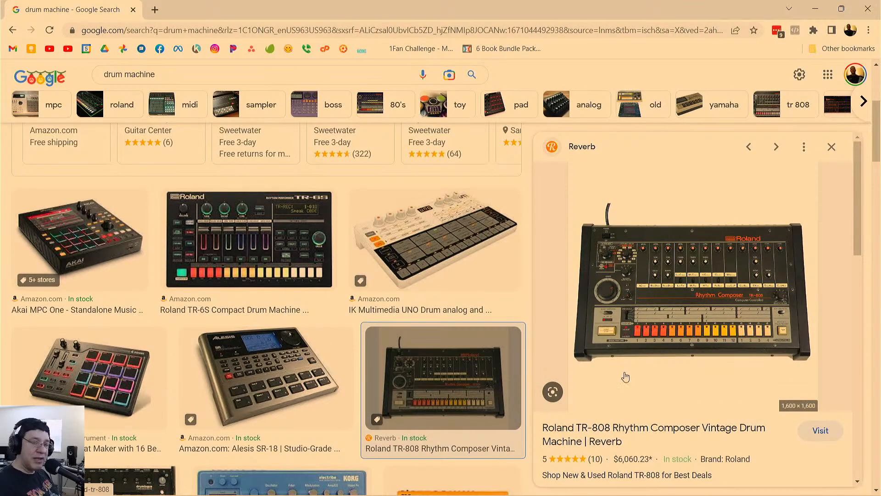
scroll(487, 303, "up", 4)
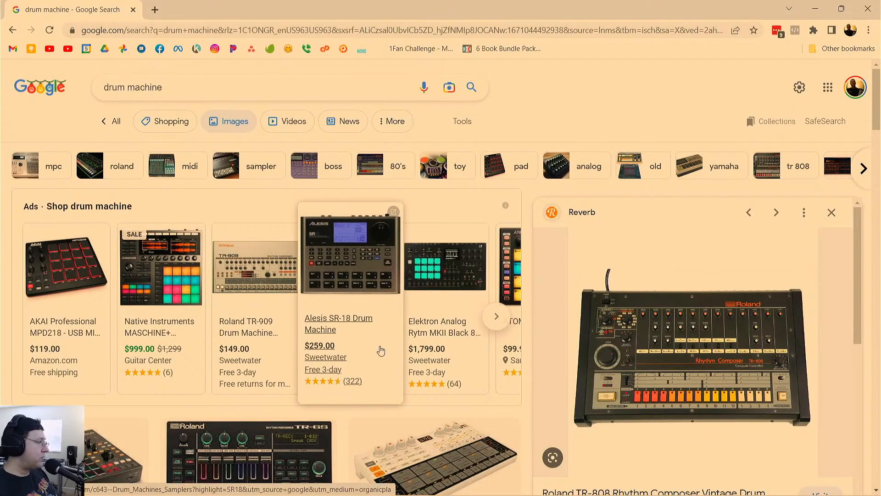
left_click(271, 268)
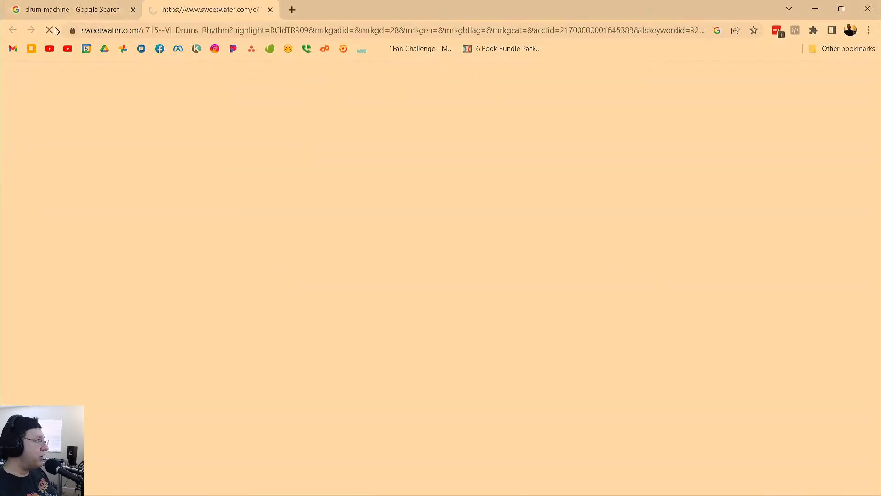
left_click(124, 259)
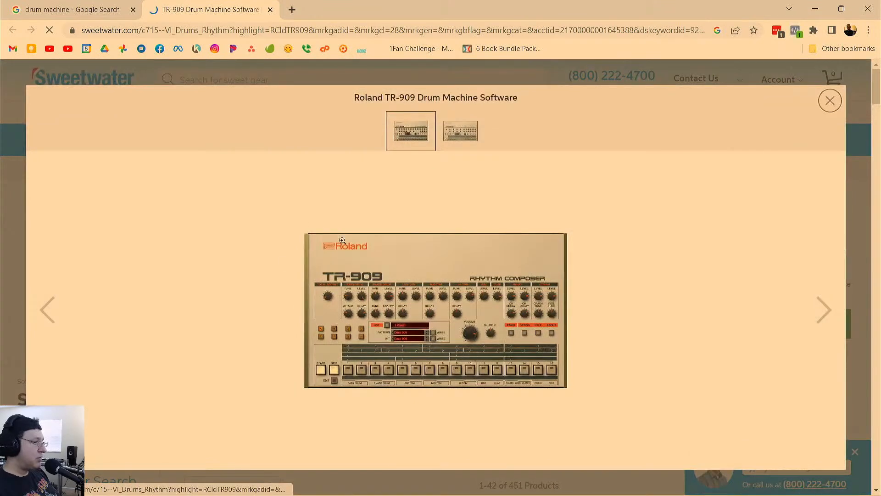
left_click(830, 101)
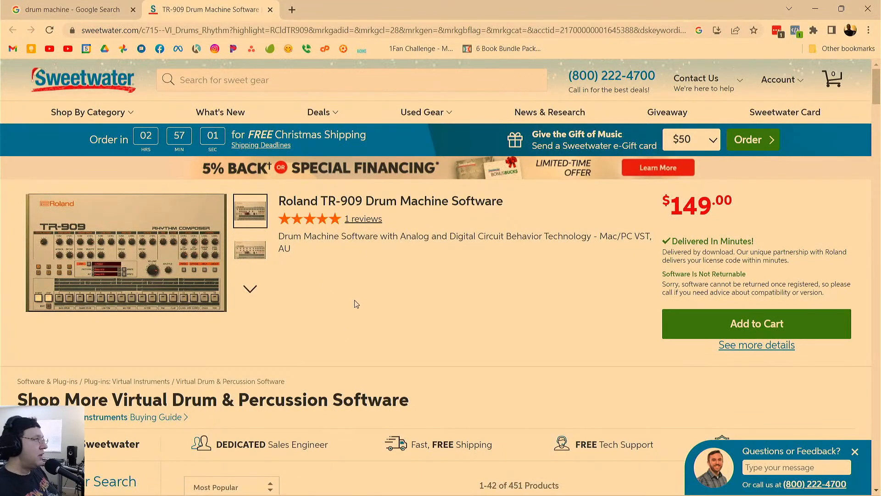
left_click(868, 9)
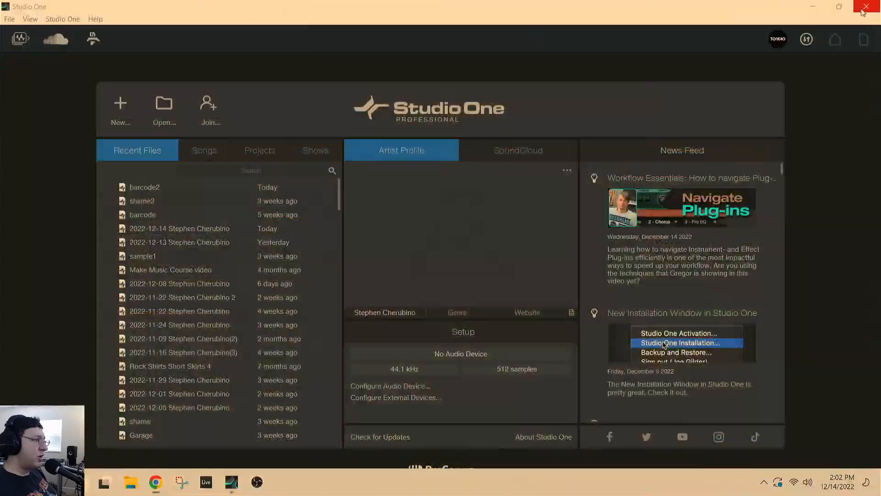
Create a new song from the Record and Mix template with the default name and a 44.1 kHz sample rate.
left_click(121, 105)
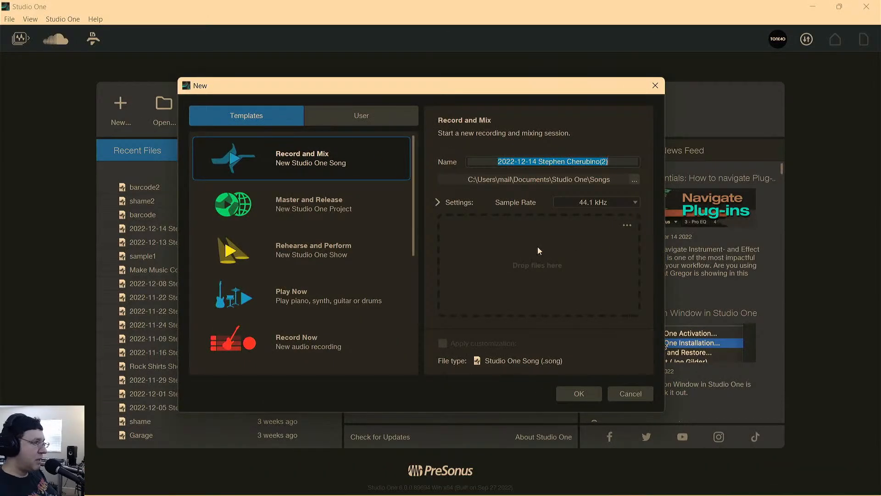
left_click(591, 398)
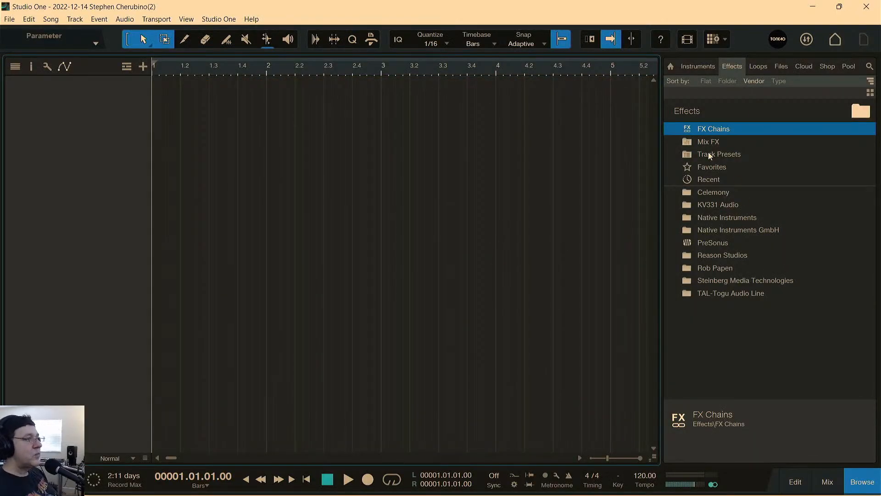
Load the PreSonus Impact instrument onto a new track in the empty arrangement and place its window beside the track list.
left_click(693, 243)
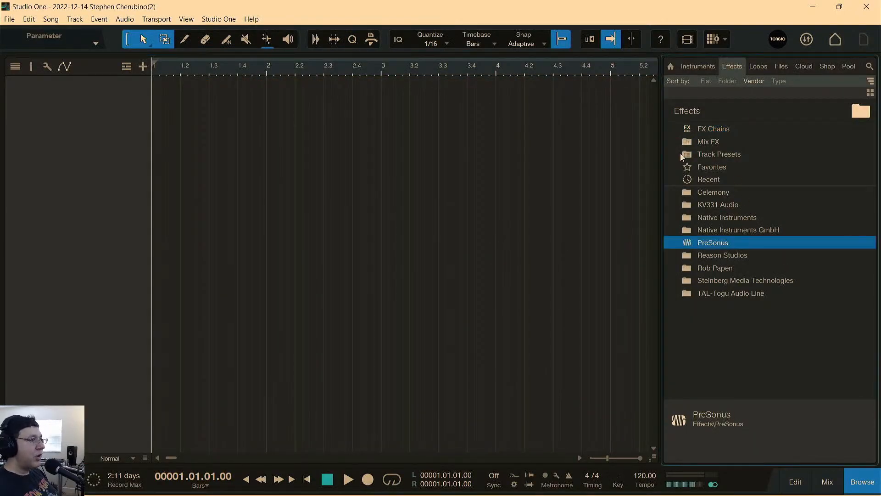
left_click(694, 67)
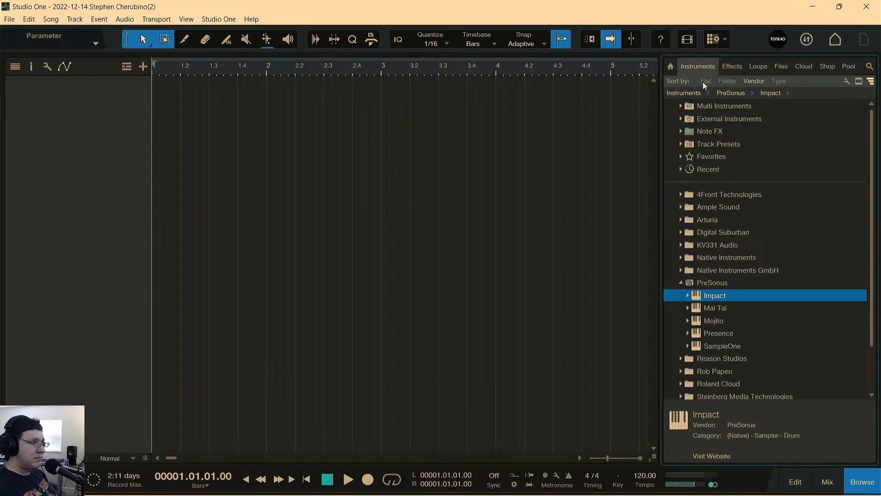
left_click(670, 67)
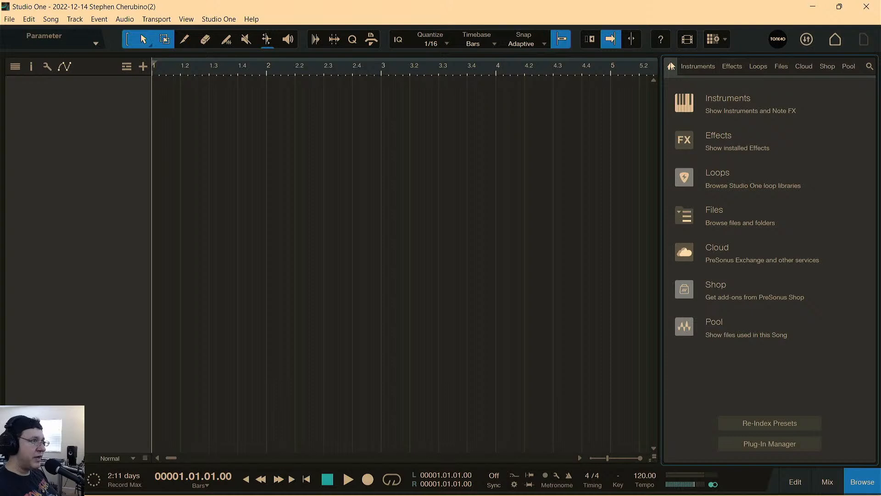
left_click(721, 96)
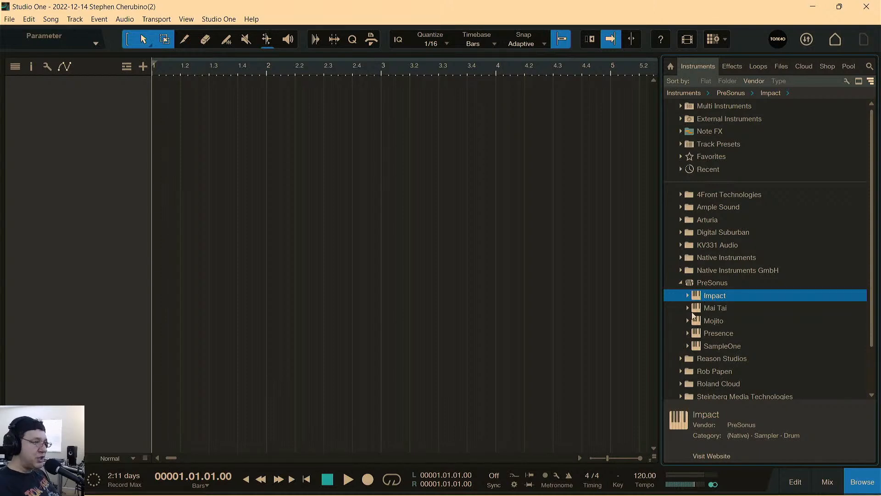
left_click_drag(702, 300, 360, 173)
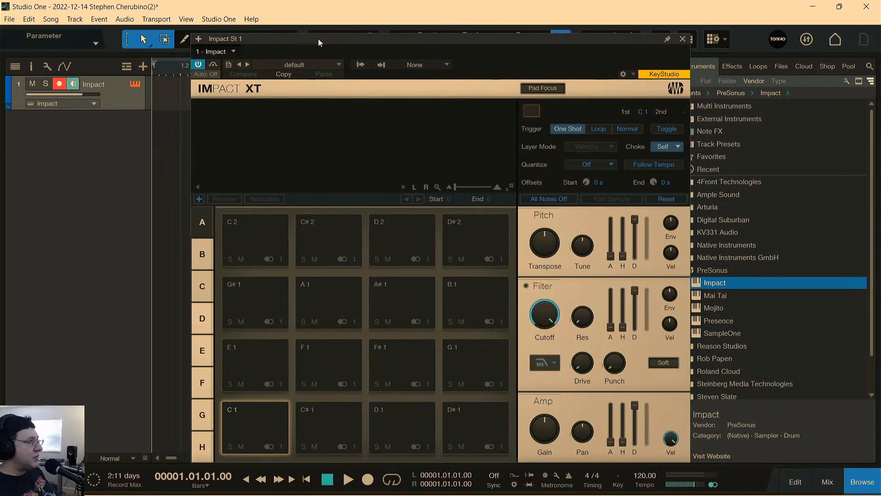
left_click_drag(319, 42, 274, 34)
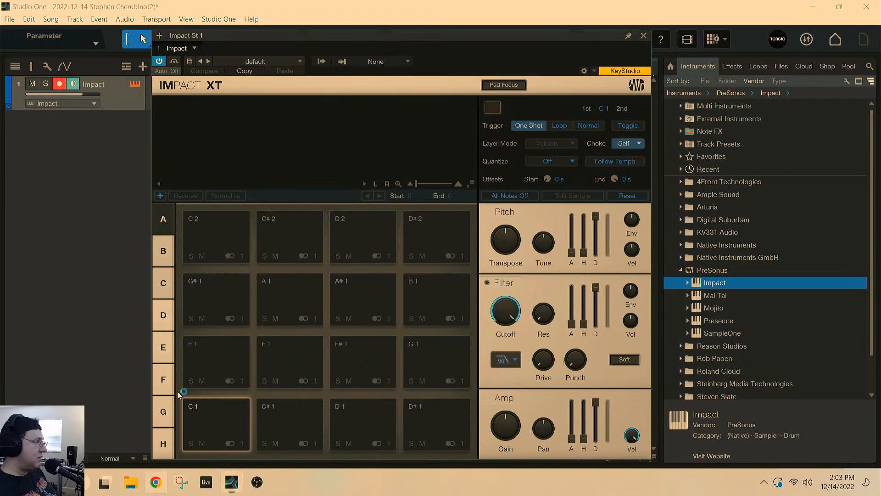
Switch to Chrome and bring up Google image results for "drum machine" again.
left_click(155, 482)
left_click(182, 30)
type("drum")
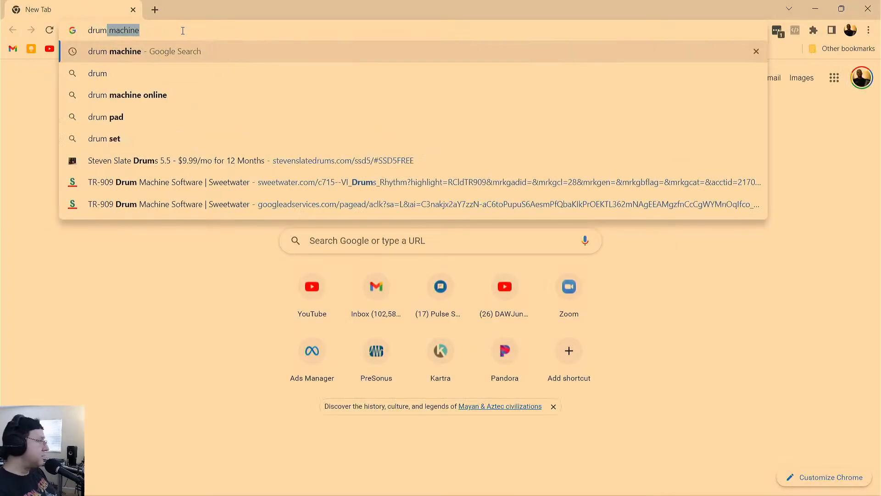
key("Return")
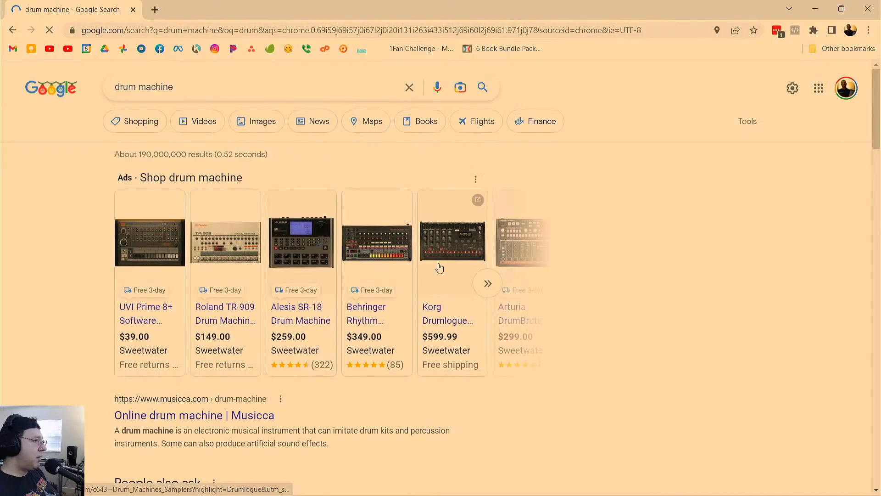
left_click(255, 124)
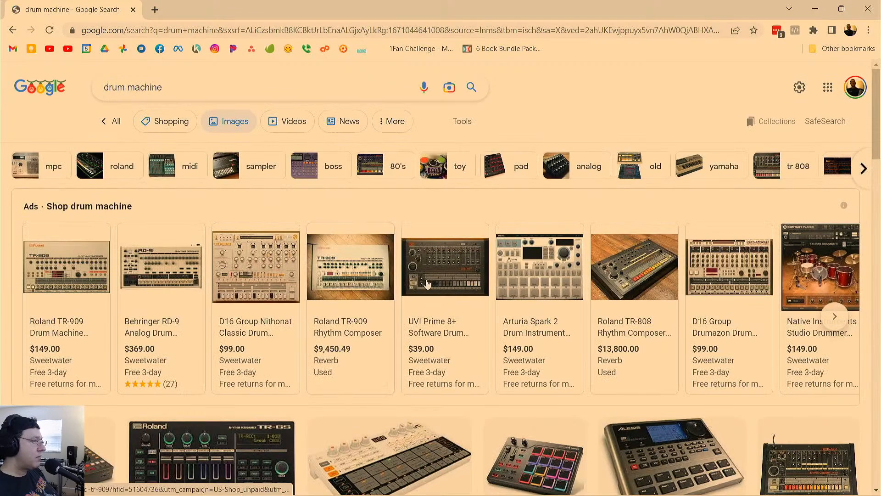
Preview the Donner Midi Pad Beat Maker with 16 Beat Pads from the image results.
scroll(547, 327, "down", 1)
scroll(547, 331, "down", 2)
left_click(549, 373)
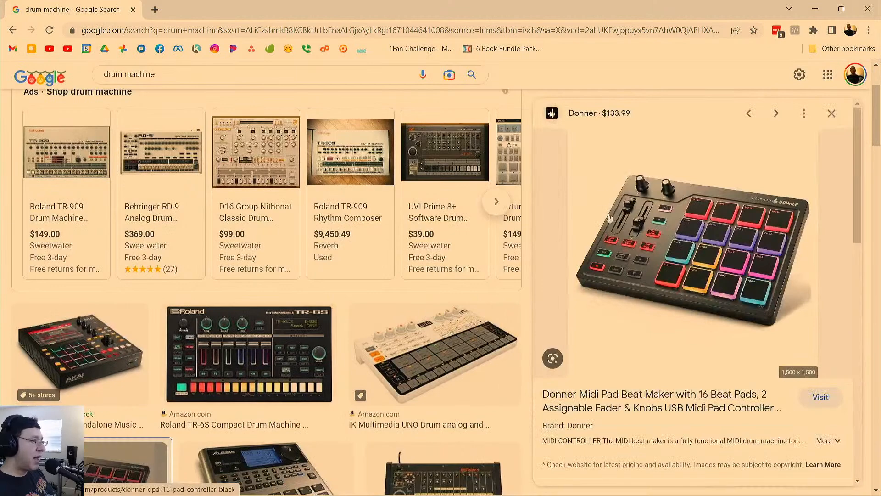
Switch back to Studio One and move the Impact XT window so its whole pad grid is in view.
mouse_move(258, 485)
left_click(231, 482)
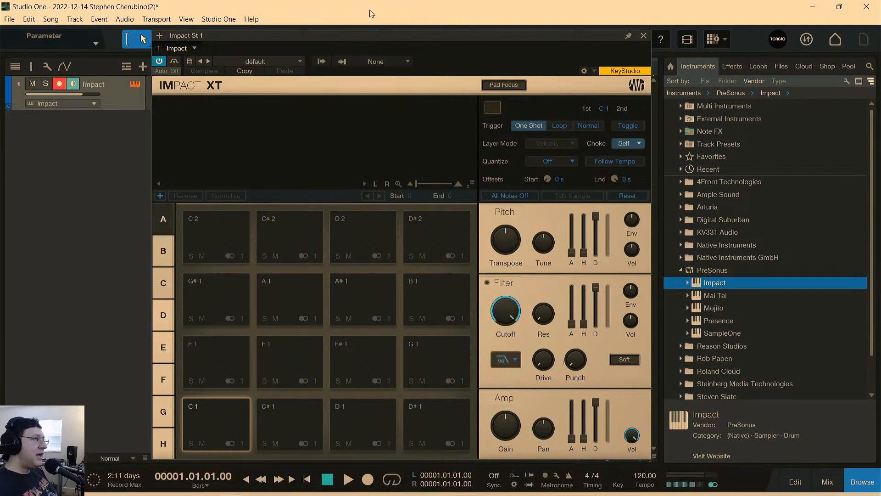
left_click_drag(401, 35, 386, 6)
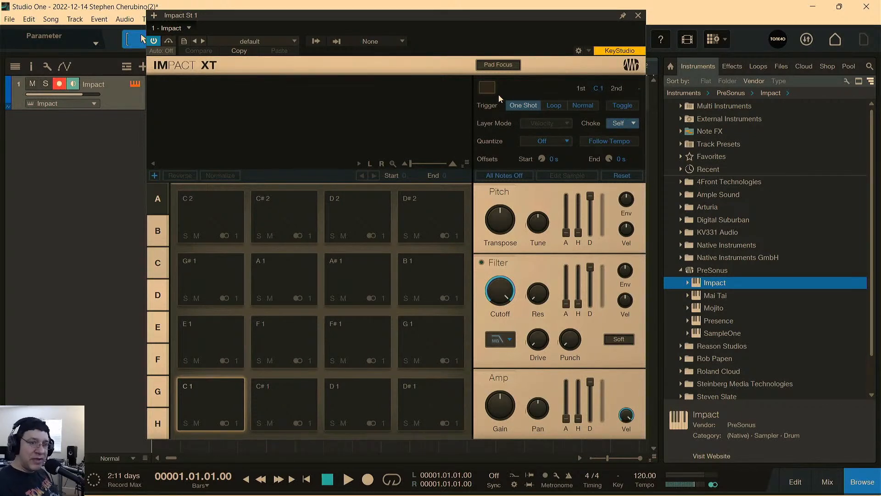
left_click_drag(477, 18, 466, 29)
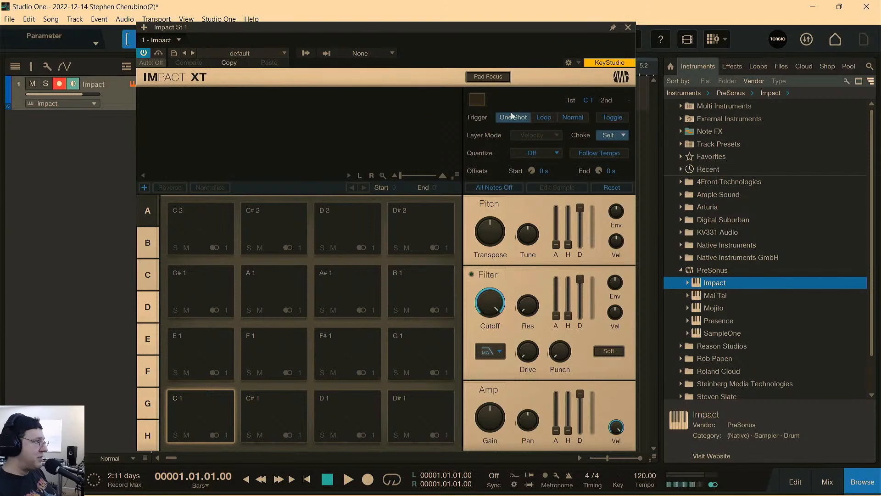
Load the Dancehall Madness preset into Impact XT and dismiss the preset list.
left_click(242, 54)
scroll(281, 257, "down", 10)
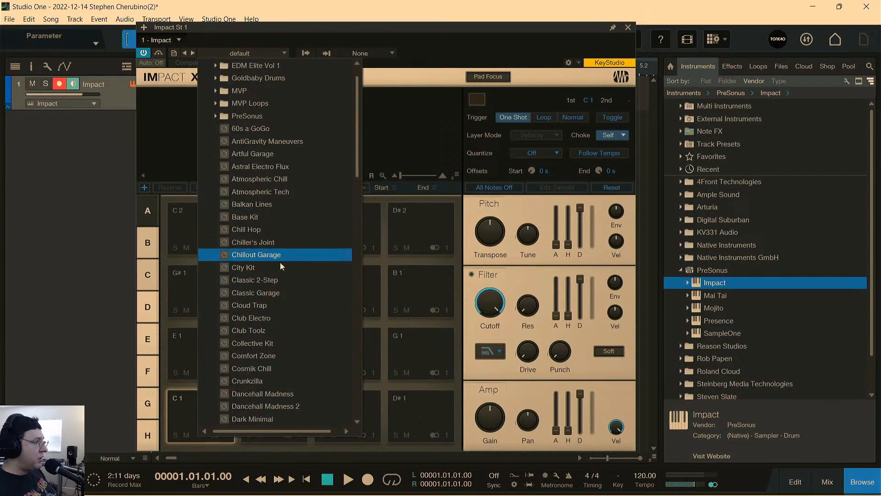
scroll(279, 267, "up", 10)
scroll(281, 253, "down", 5)
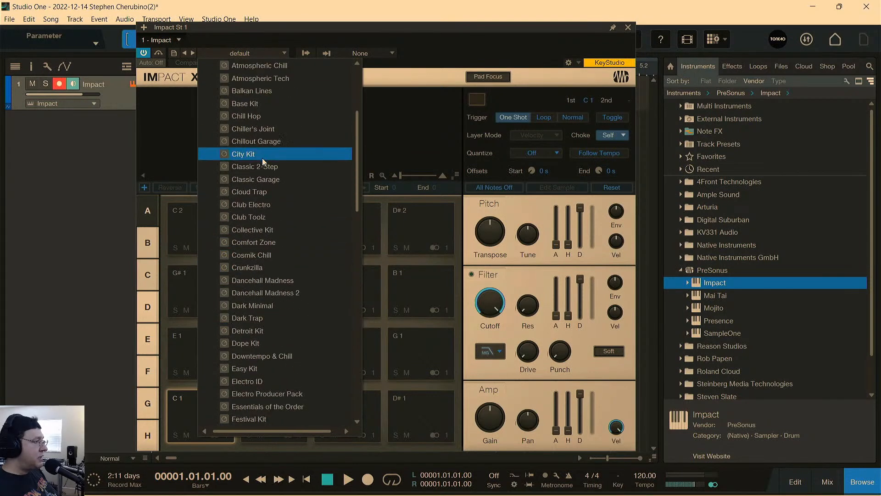
left_click(282, 279)
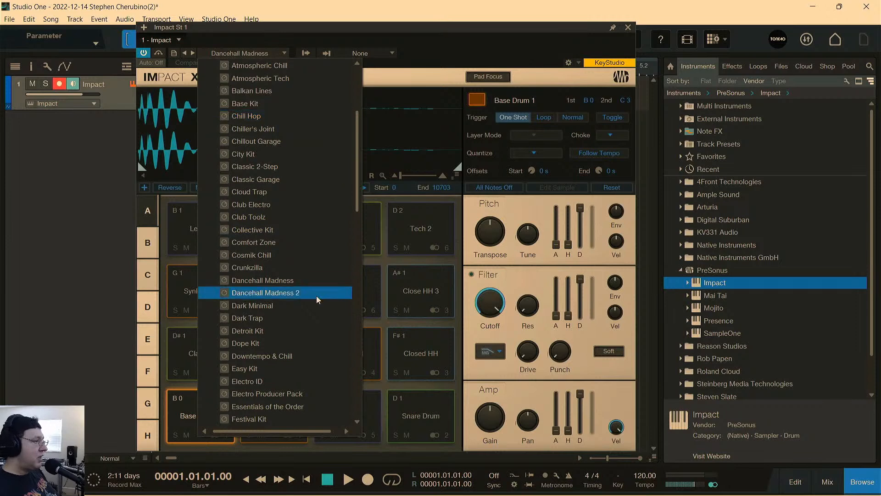
left_click(418, 29)
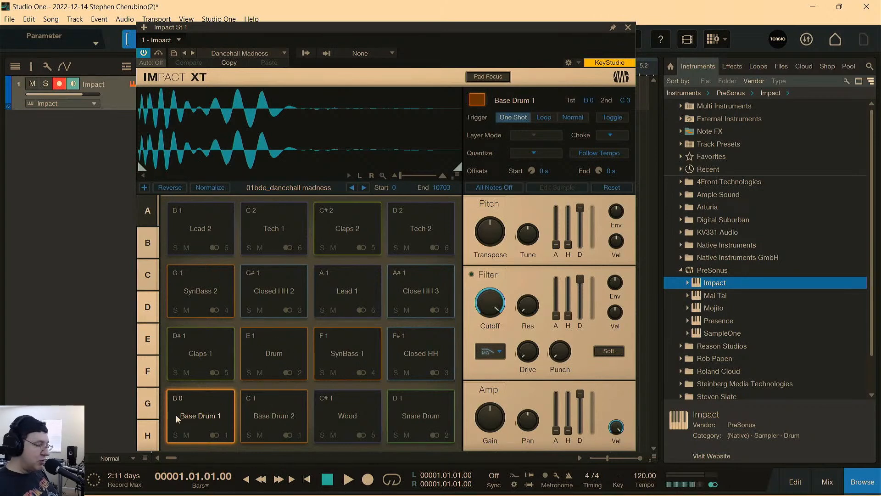
Audition the Base Drum 1, Base Drum 2, Wood and Snare Drum pads.
left_click(208, 405)
left_click(207, 405)
left_click(207, 406)
left_click(208, 405)
left_click(207, 406)
left_click(207, 405)
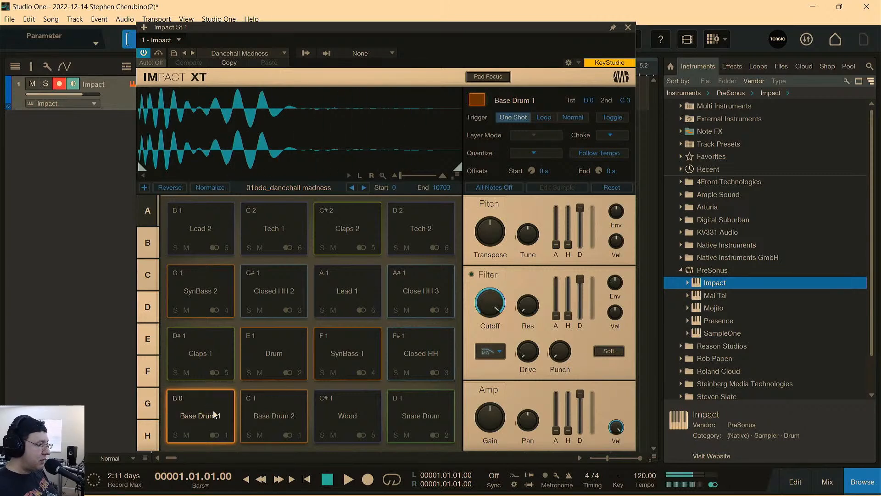
left_click(274, 406)
left_click(274, 405)
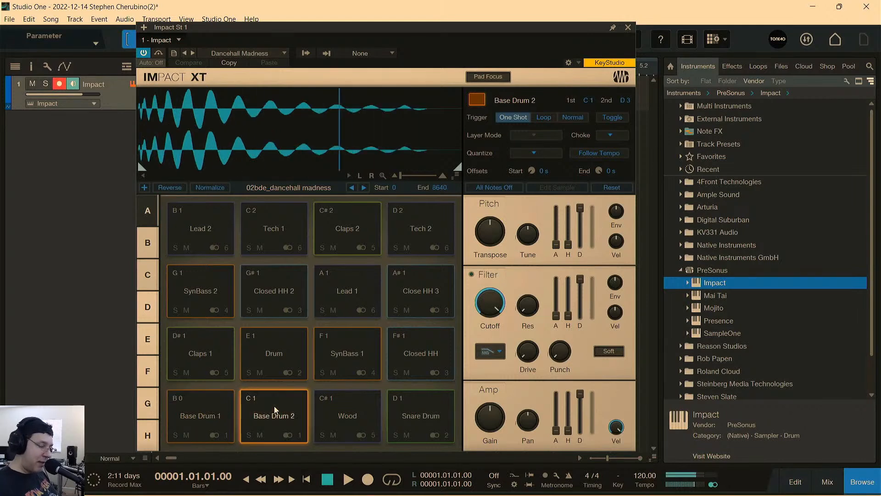
left_click(274, 405)
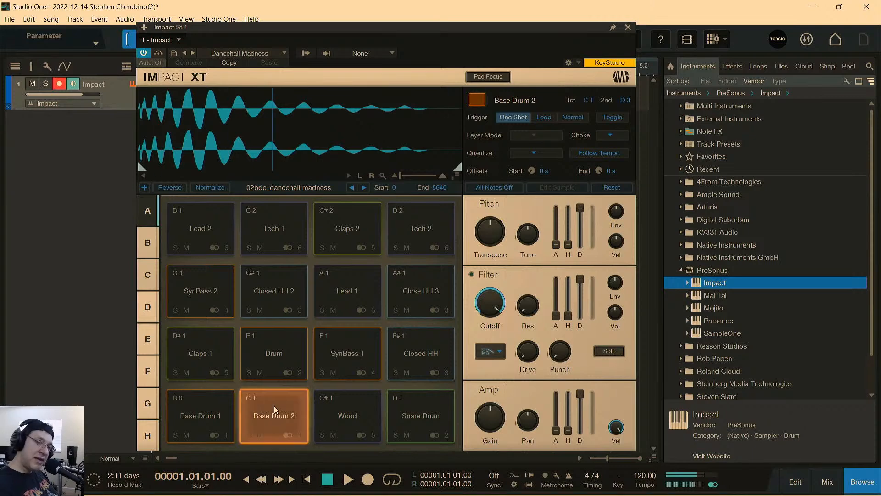
left_click(349, 408)
left_click(349, 407)
left_click(422, 400)
left_click(424, 400)
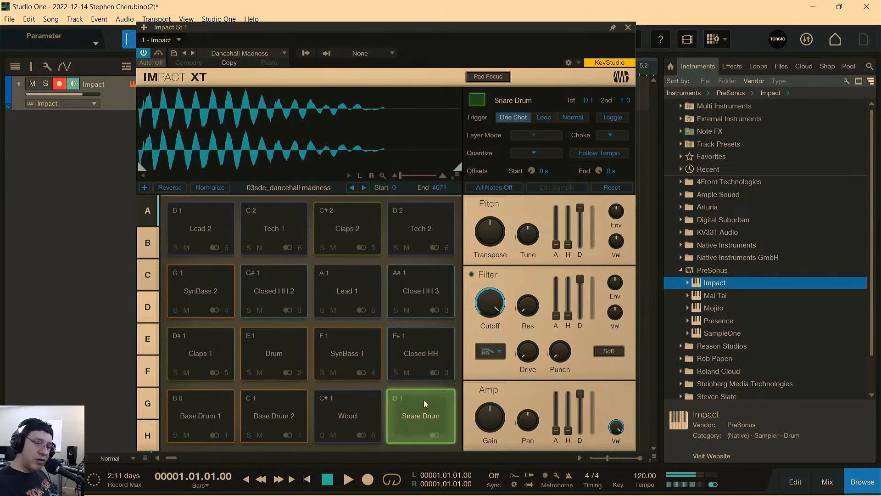
Audition the Closed HH, SynBass 1, Drum and Claps 1 pads.
left_click(411, 343)
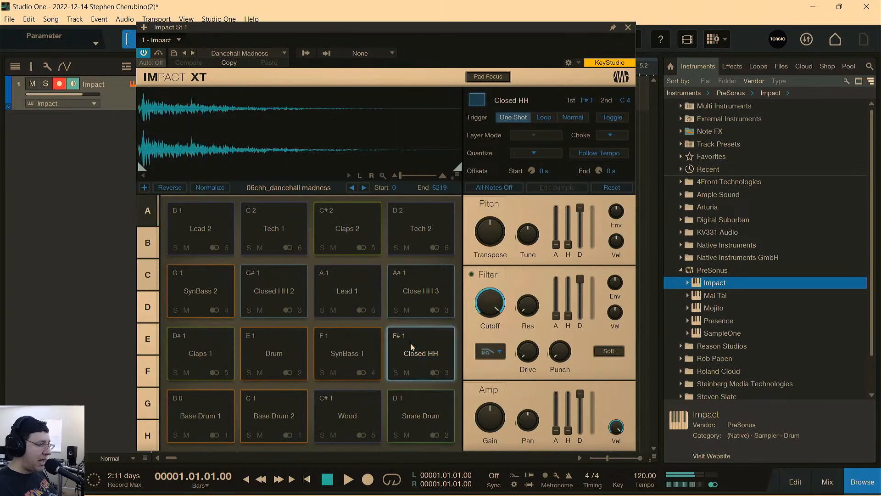
left_click(358, 343)
left_click(359, 344)
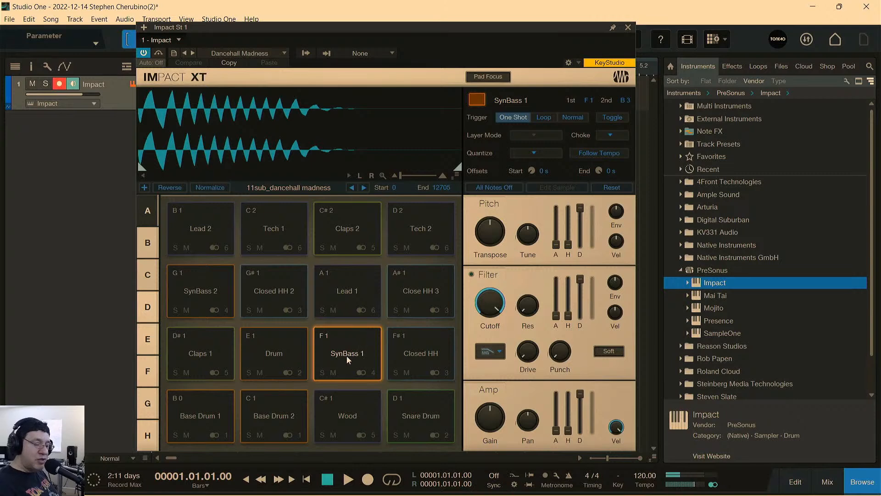
left_click(351, 344)
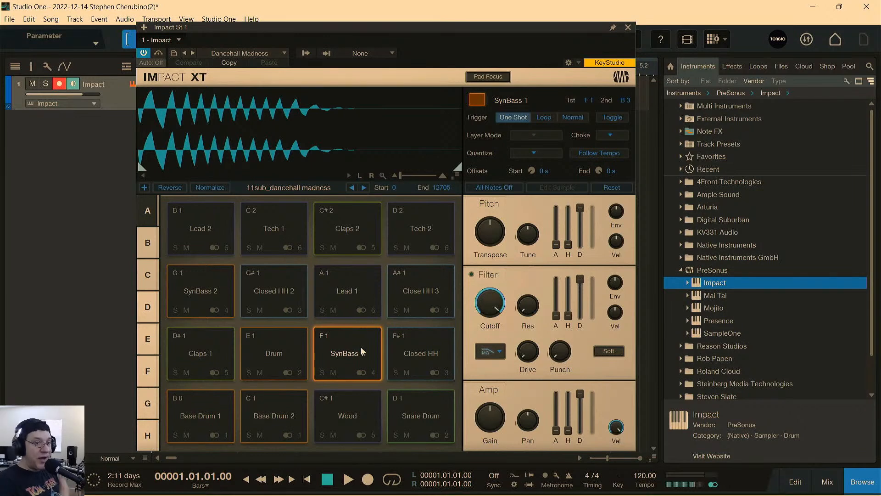
left_click(289, 374)
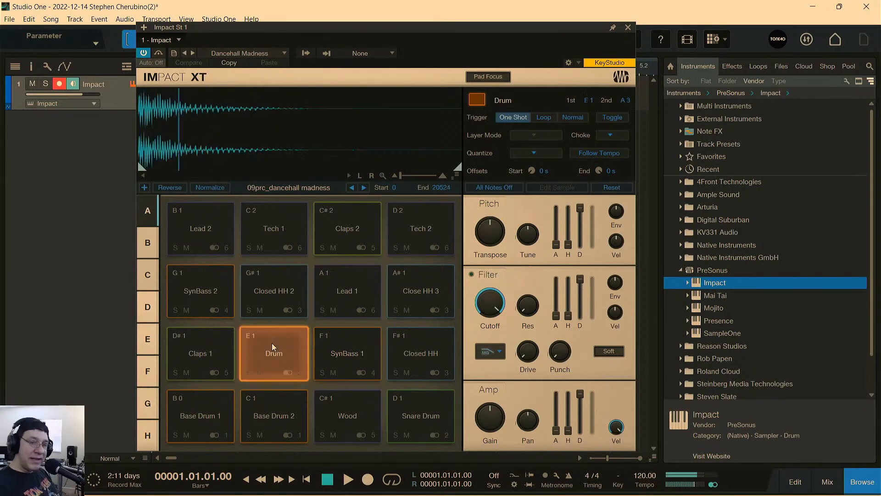
left_click(214, 345)
left_click(287, 360)
left_click(202, 357)
Audition the SynBass 2, Closed HH 2, Lead 1 and Close HH 3 pads.
left_click(214, 294)
left_click(281, 292)
left_click(358, 297)
left_click(436, 289)
left_click(363, 296)
left_click(257, 297)
Play across the Drum, SynBass 1, Wood, Snare Drum, both Base Drum, Claps 1 and SynBass 2 pads.
left_click(280, 357)
left_click(354, 352)
left_click(357, 404)
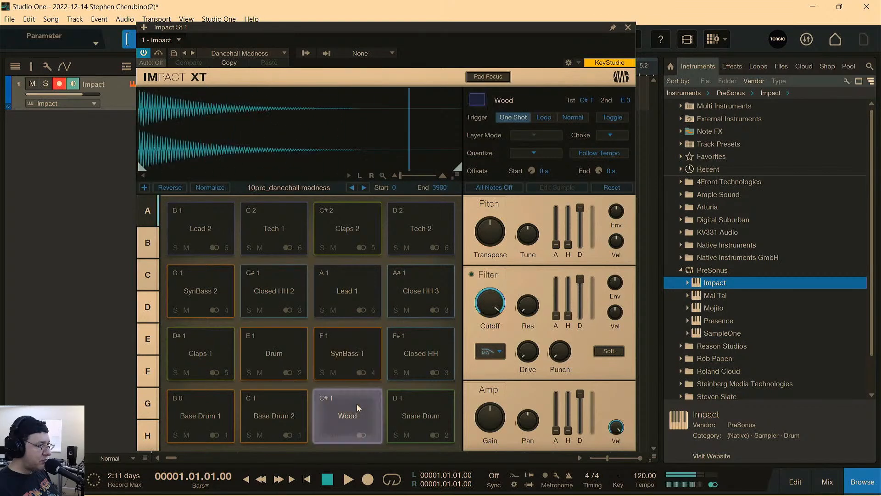
left_click(411, 406)
left_click(288, 404)
left_click(188, 417)
left_click(197, 356)
left_click(206, 291)
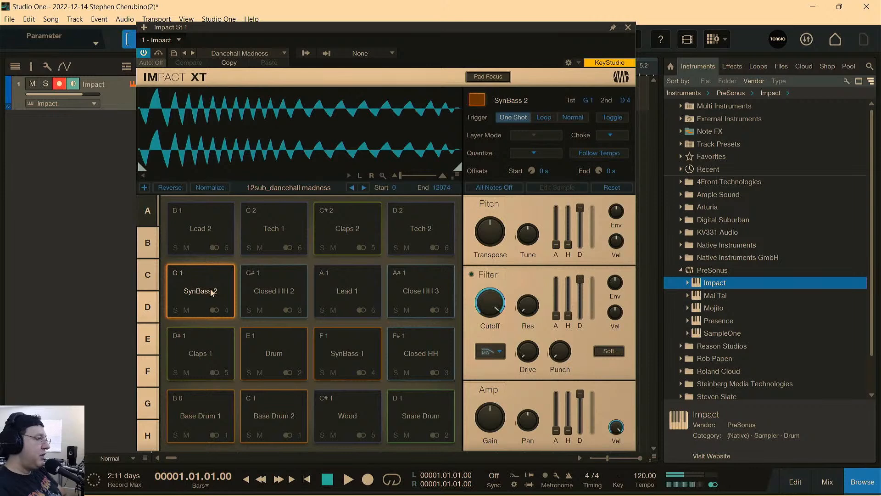
left_click(207, 353)
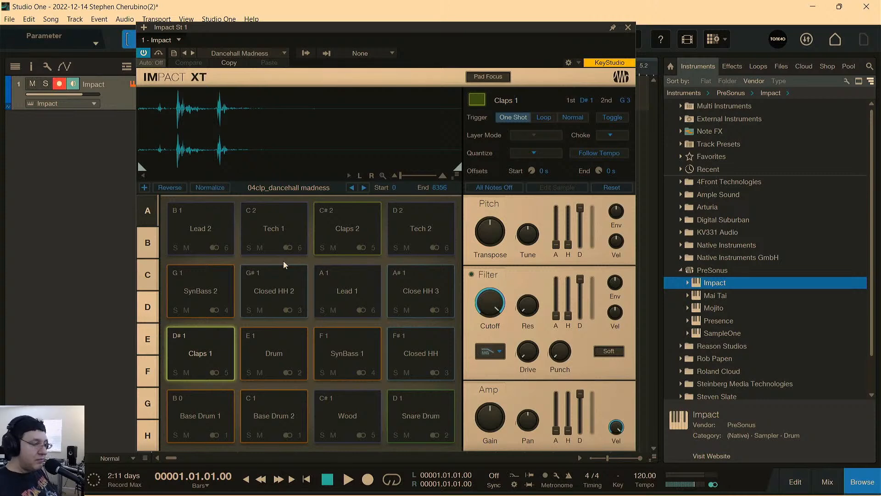
Move the Impact XT window higher over the arrangement and look at its list of drum kit presets.
left_click_drag(493, 29, 520, 9)
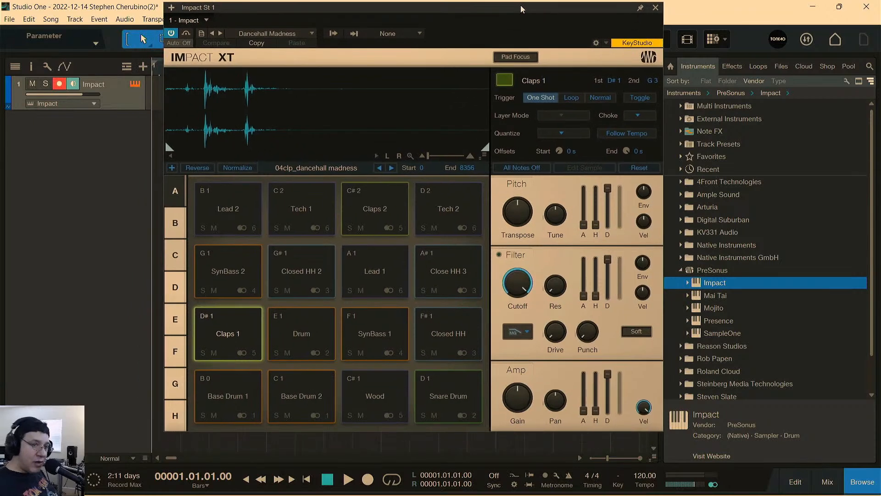
left_click(291, 33)
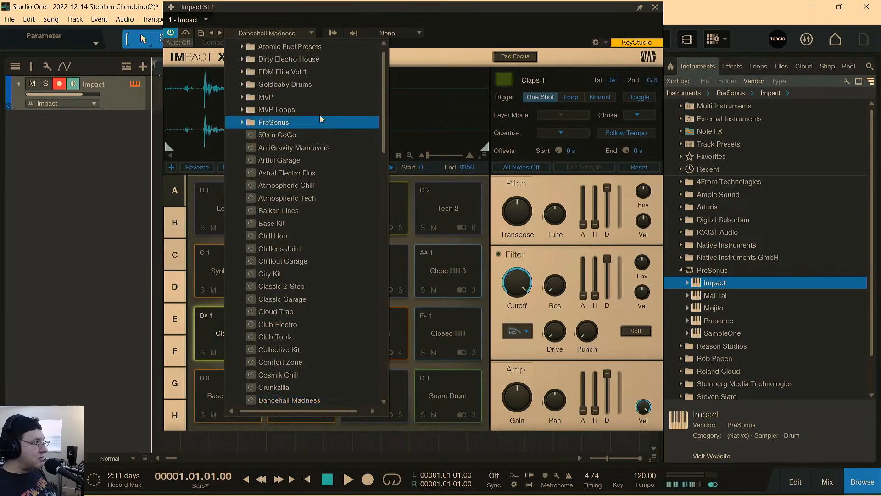
left_click(417, 8)
Play the Base Drum 1, Base Drum 2, Claps 1, Lead 1, Closed HH 2 and Drum pads, and close the Impact XT window.
left_click(248, 387)
left_click(288, 388)
left_click(225, 331)
left_click(374, 273)
left_click(303, 275)
left_click(305, 326)
left_click(226, 374)
left_click(230, 333)
left_click(235, 390)
left_click(327, 388)
left_click(320, 391)
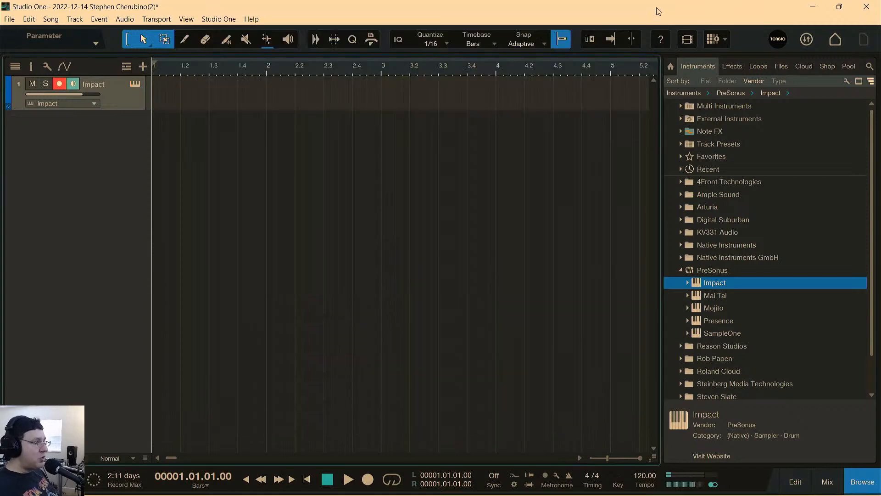
left_click(655, 7)
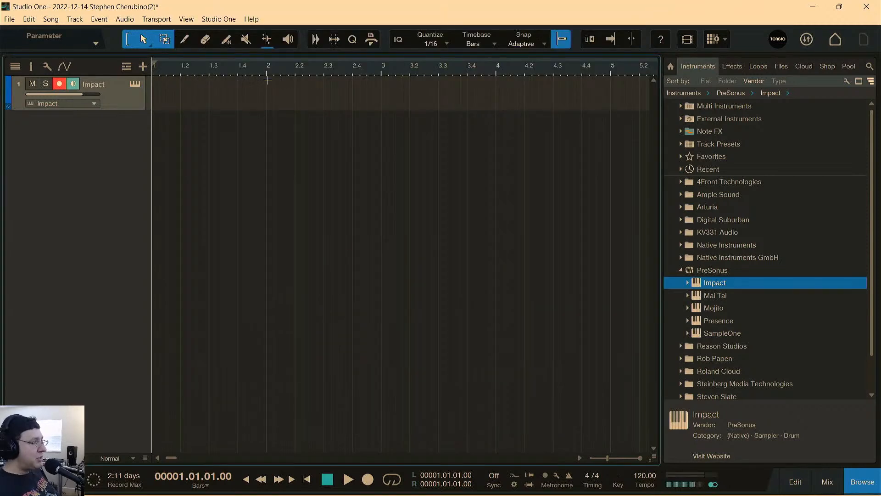
Create a one-bar instrument part at bar 1 of the Impact track and open it in an enlarged drum editor.
double_click(207, 99)
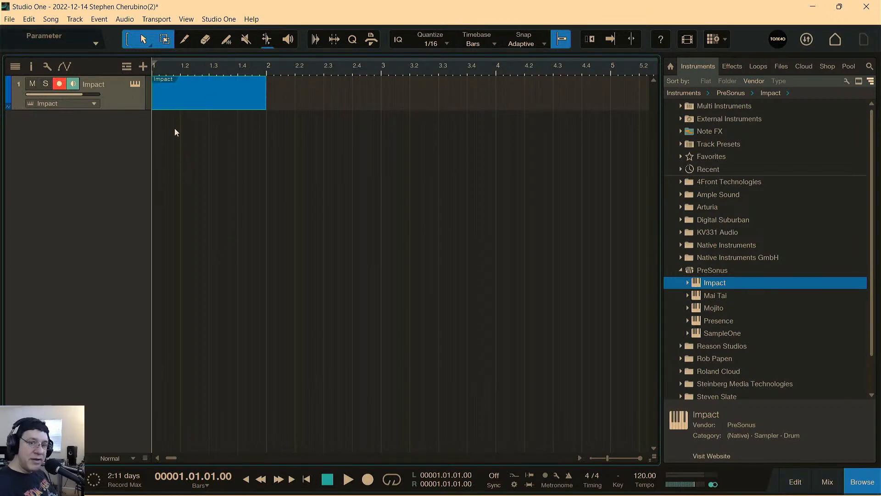
double_click(187, 104)
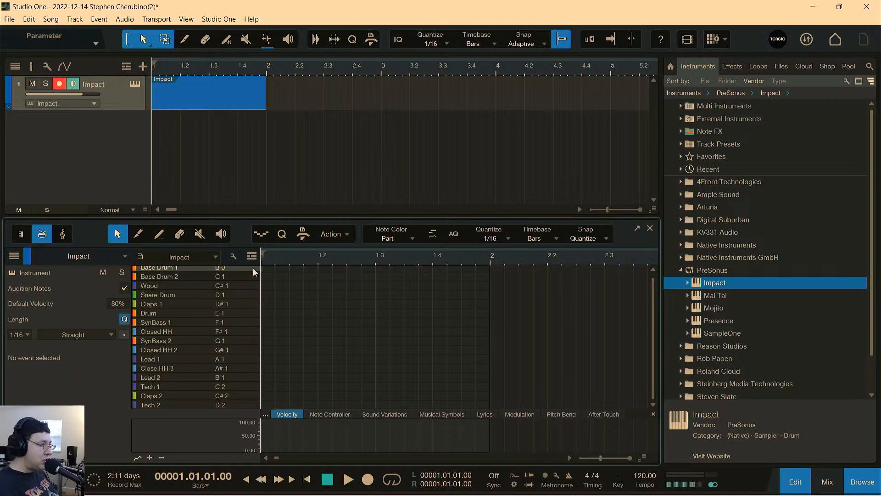
left_click_drag(291, 216, 282, 157)
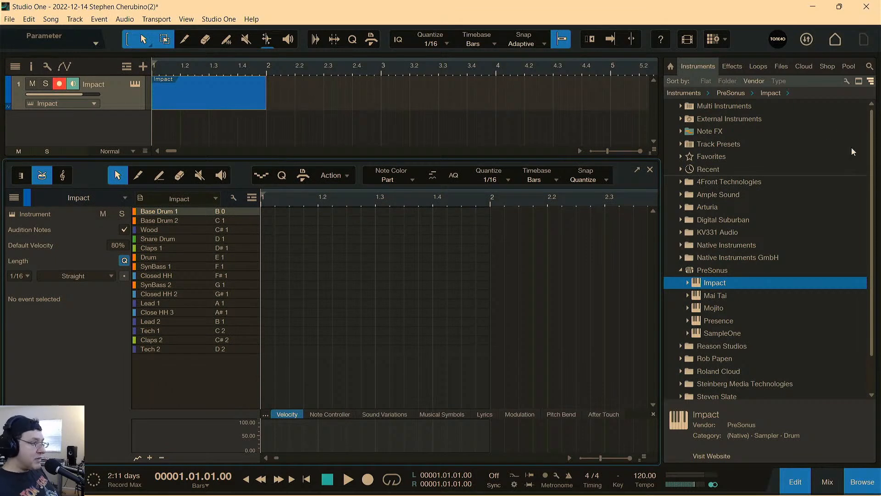
Load the Presence instrument onto a new track, close its window and look at the track's piano-roll editor.
left_click_drag(716, 320, 166, 119)
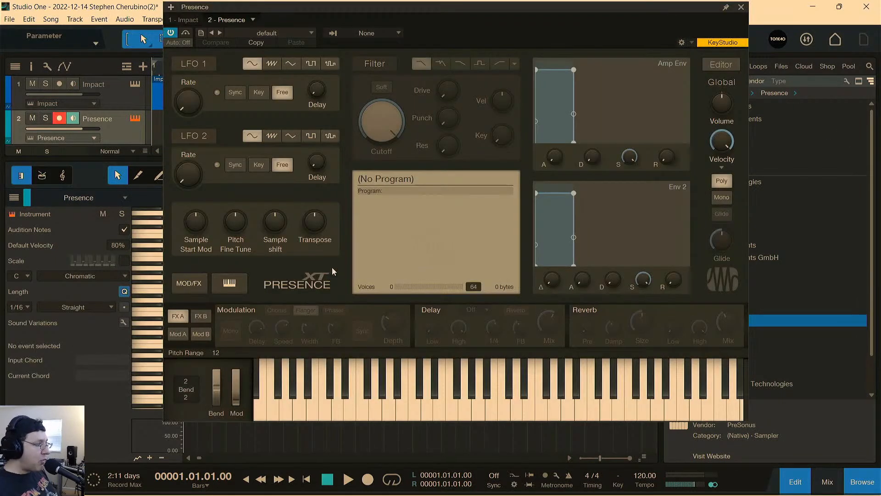
left_click(742, 9)
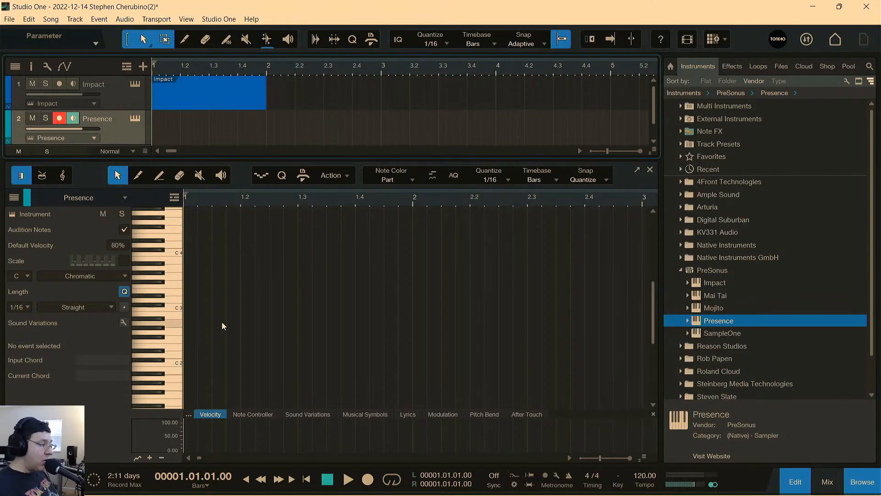
mouse_move(161, 322)
left_mouse_down()
mouse_move(169, 286)
mouse_move(164, 325)
mouse_move(163, 278)
mouse_move(164, 319)
mouse_move(157, 281)
mouse_move(151, 287)
left_mouse_up()
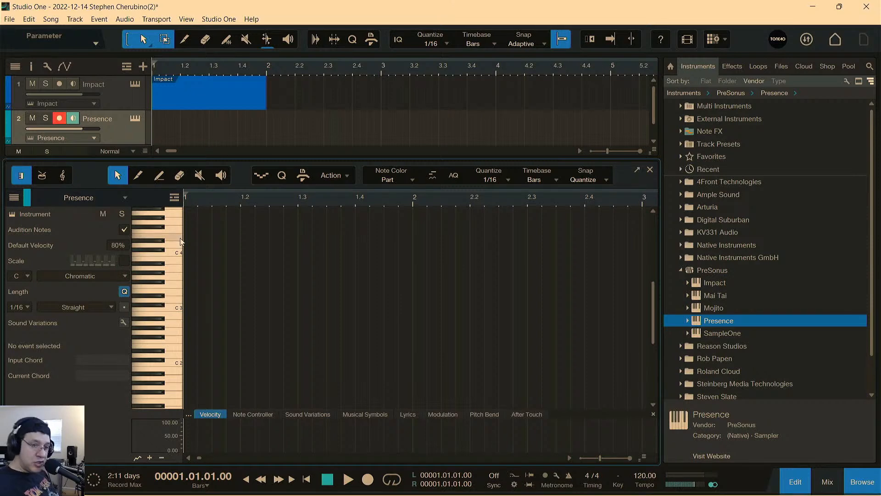
Select the Impact track and compare its piano view with its drum view, ending in the drum view.
left_click(120, 97)
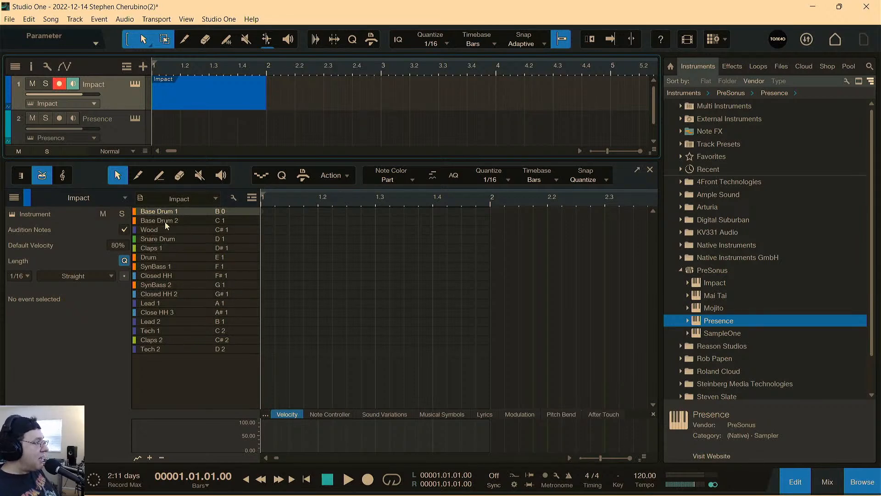
left_click(20, 177)
left_click(41, 177)
left_click(29, 177)
left_click(40, 178)
left_click(34, 178)
left_click(38, 177)
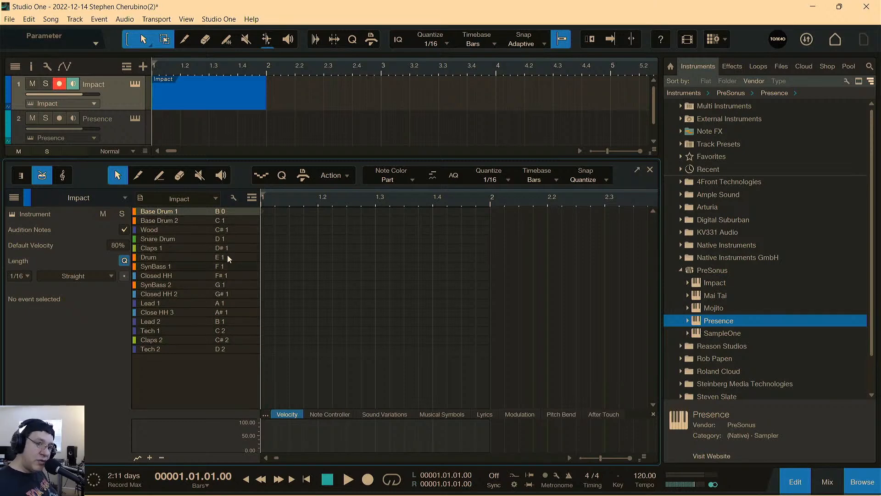
Add a Base Drum 1 note on beat 1 of the Impact part.
scroll(203, 275, "up", 5)
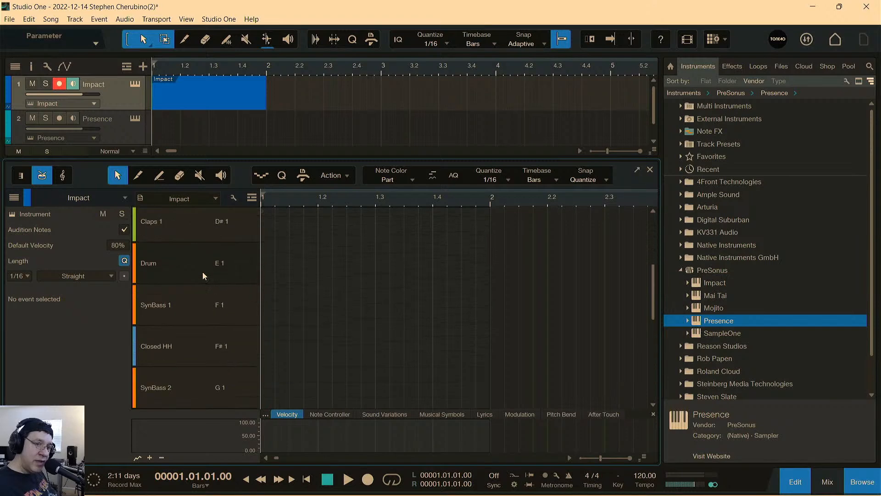
scroll(204, 275, "down", 5)
scroll(195, 273, "up", 2)
scroll(193, 270, "down", 3)
scroll(194, 269, "up", 3)
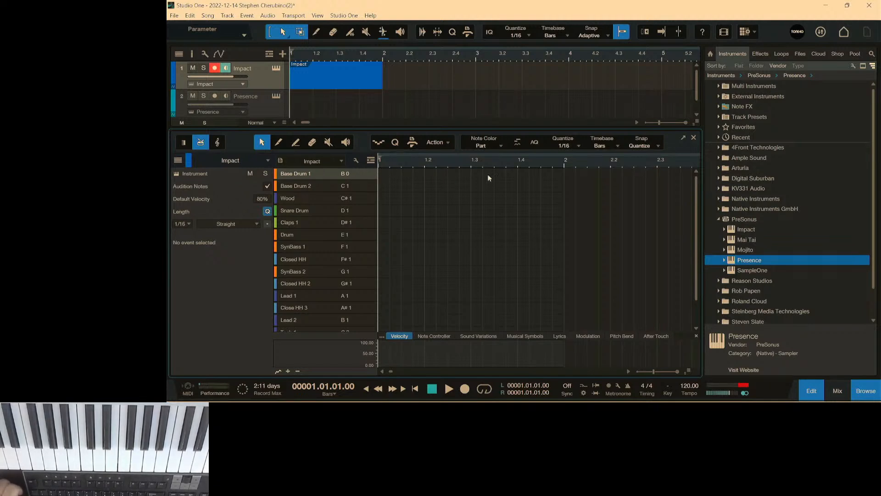
left_click(382, 173)
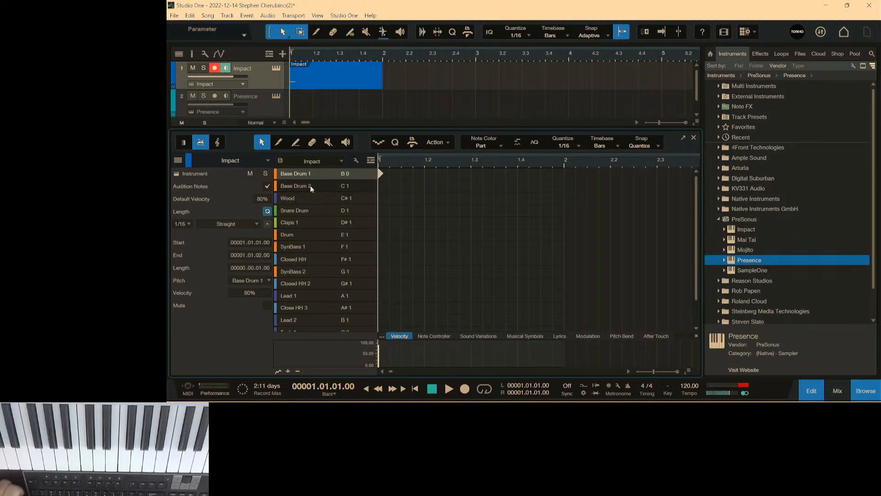
Audition the Wood, Snare Drum, Claps 1 and Base Drum 1 sounds from the drum editor's sound list.
left_click(309, 198)
left_click(311, 210)
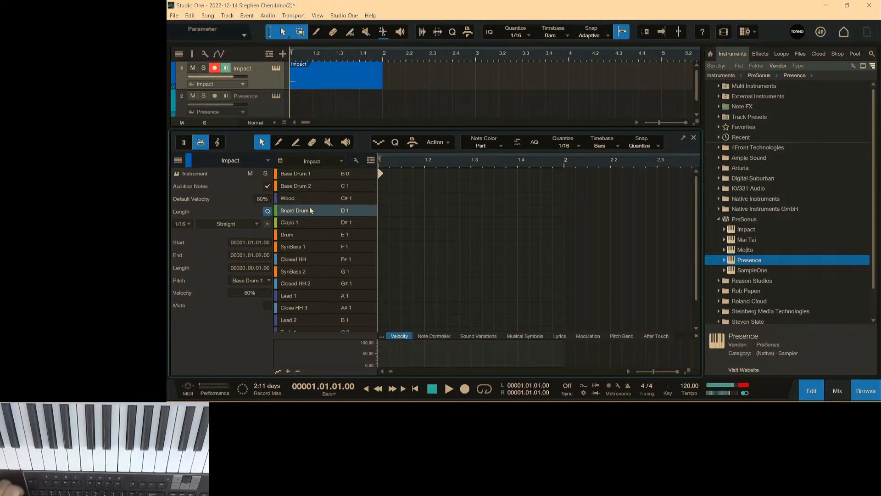
left_click(304, 228)
left_click(305, 212)
left_click(322, 172)
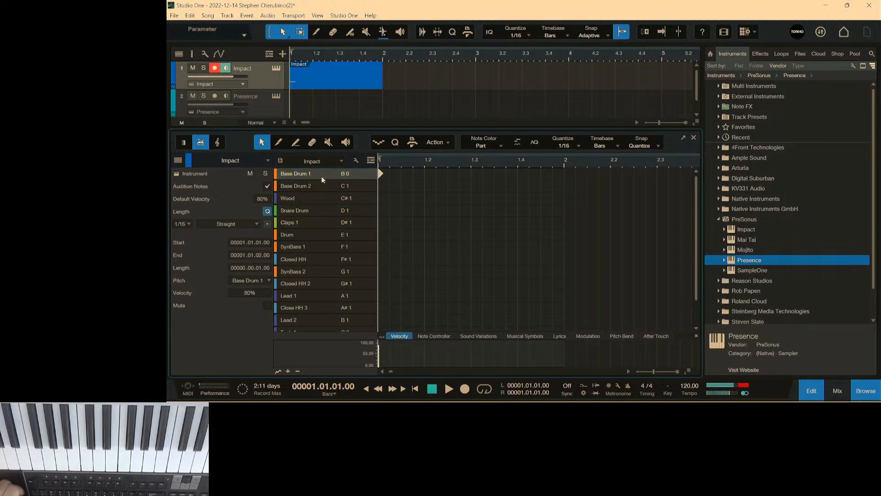
left_click(311, 211)
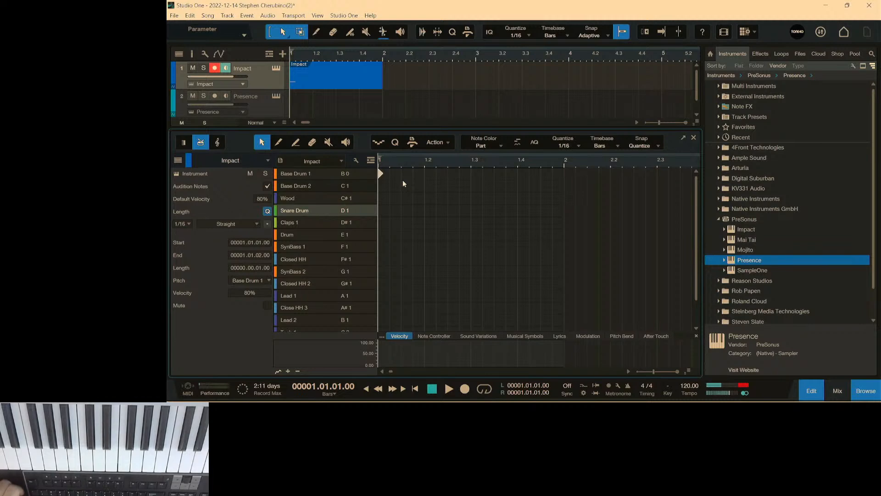
Add Snare Drum hits on beats 2 and 4 and Base Drum 1 hits just before, on and an eighth after beat 3.
double_click(426, 209)
double_click(460, 174)
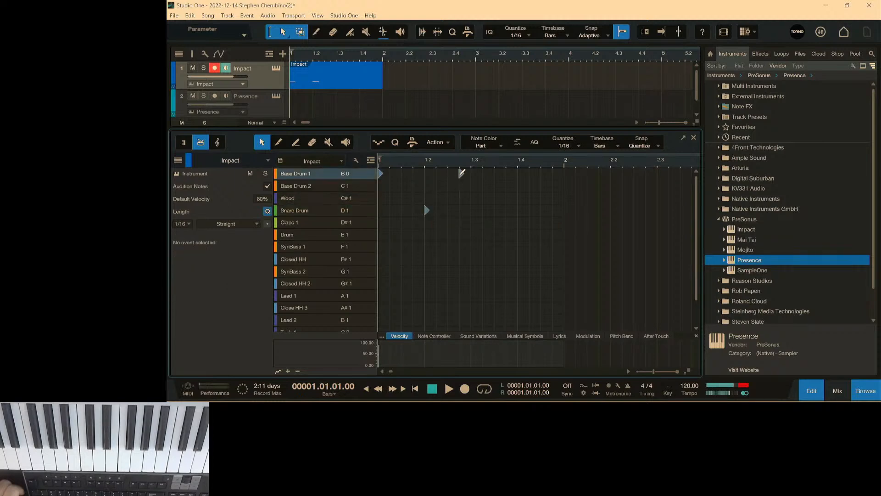
double_click(473, 174)
left_click(500, 179)
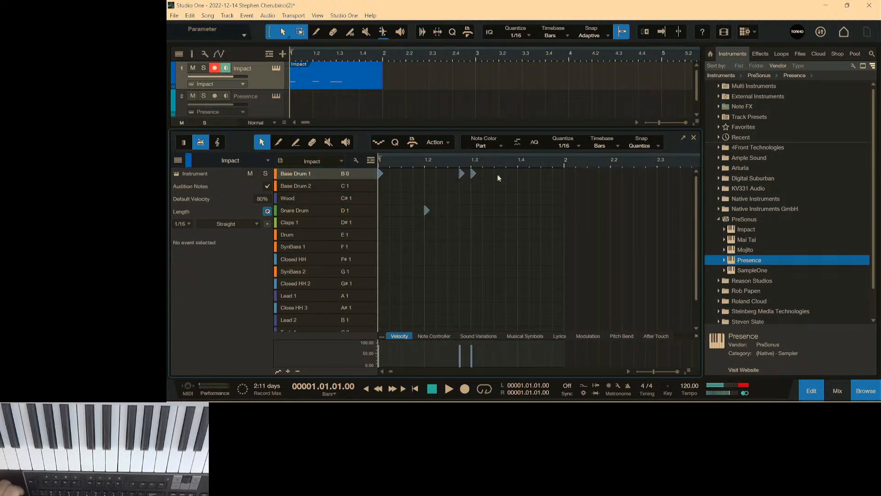
double_click(519, 210)
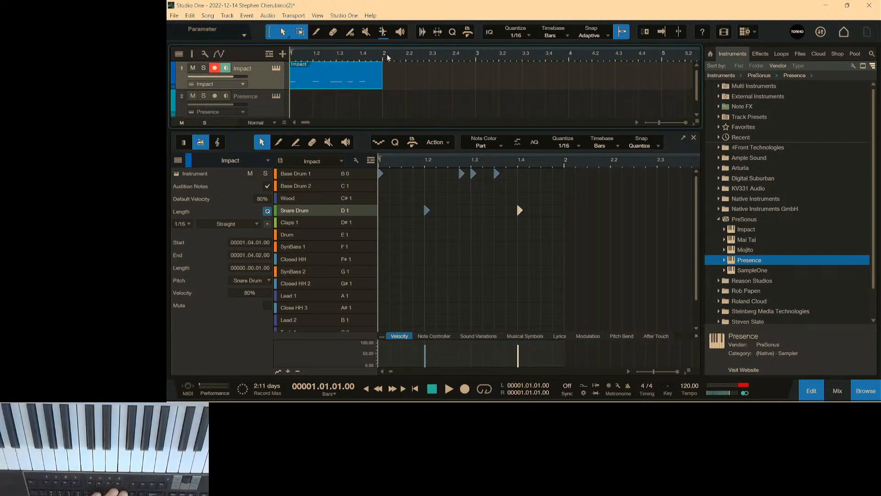
Set the loop range over bar 1, start playback, and add Claps 1 hits on beats 2 and 4.
left_click_drag(385, 44, 258, 46)
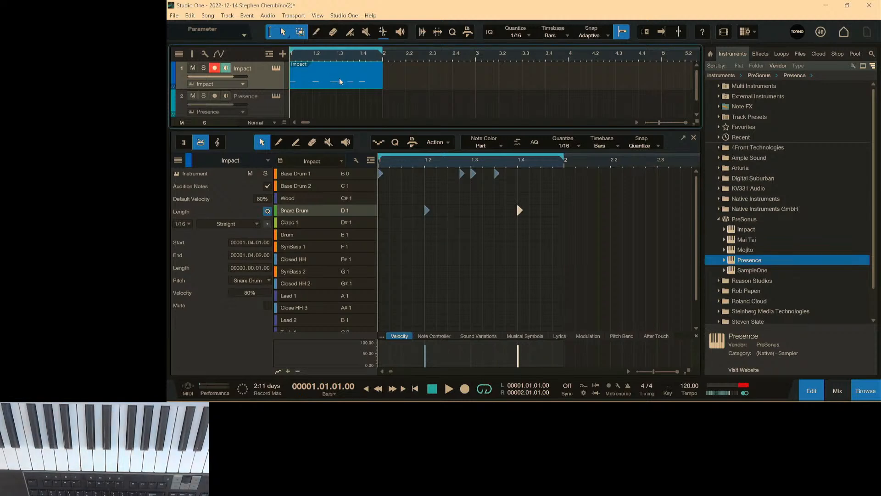
key("space")
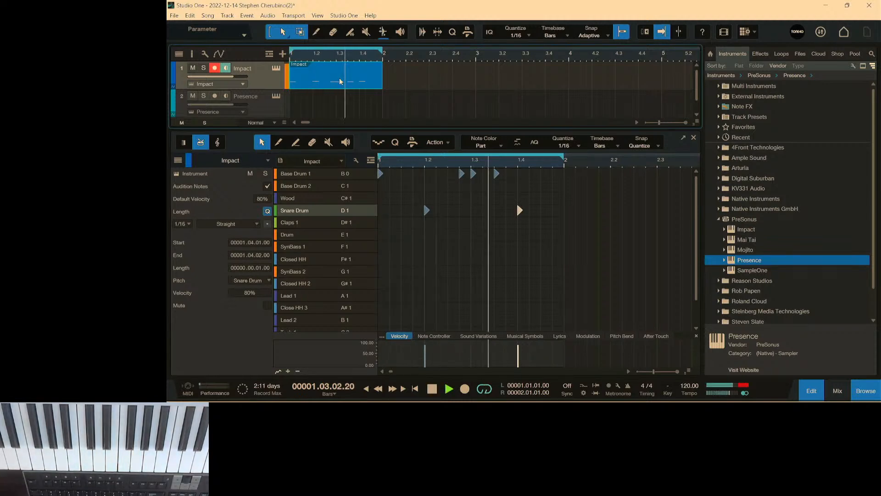
left_click(427, 222)
left_click(519, 222)
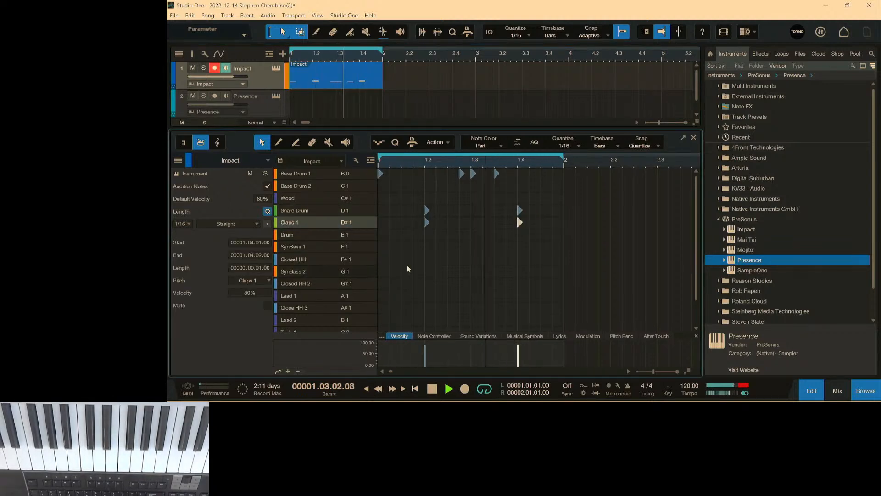
left_click(333, 235)
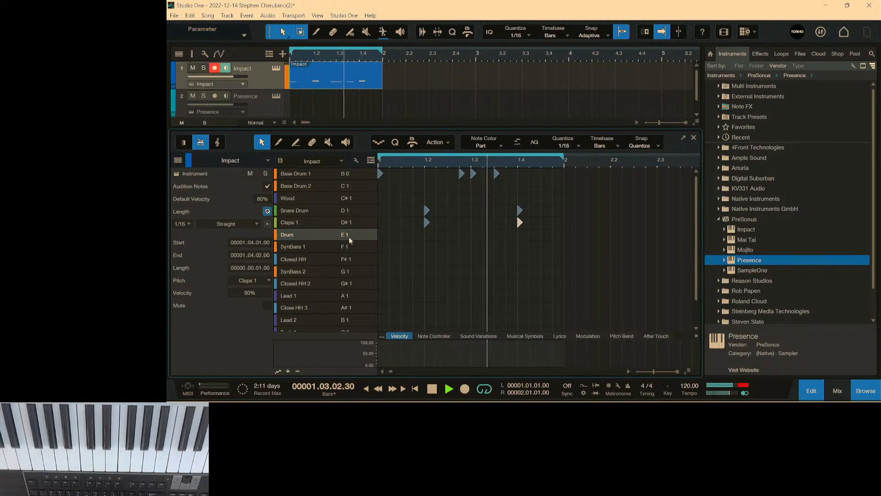
left_click(394, 234)
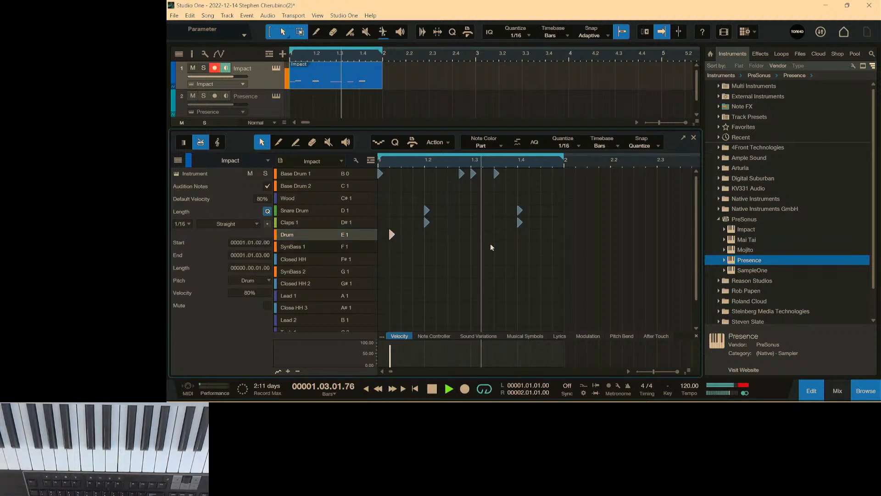
left_click(487, 234)
left_click(553, 234)
left_click(392, 234)
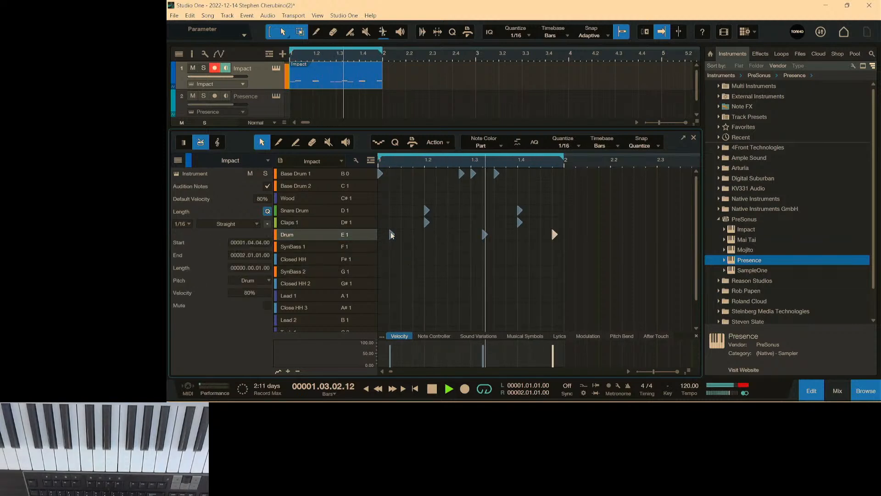
key("Delete")
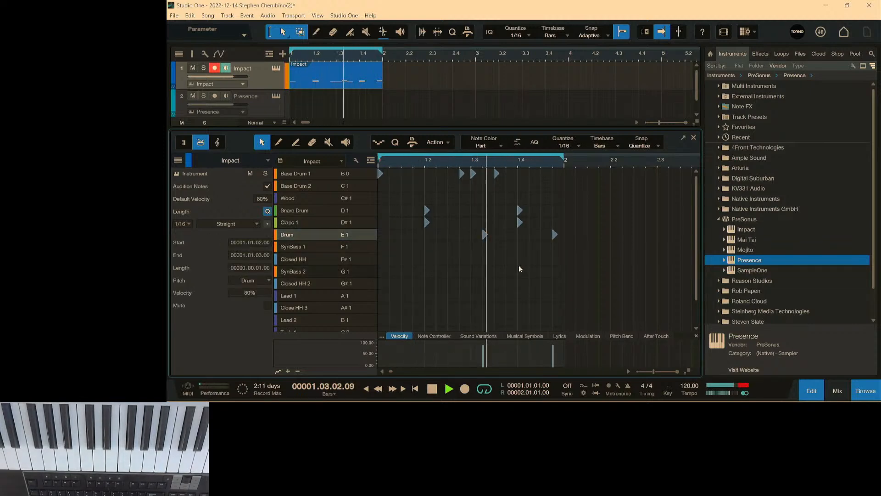
left_click(484, 234)
key("Delete")
left_click(554, 235)
key("Delete")
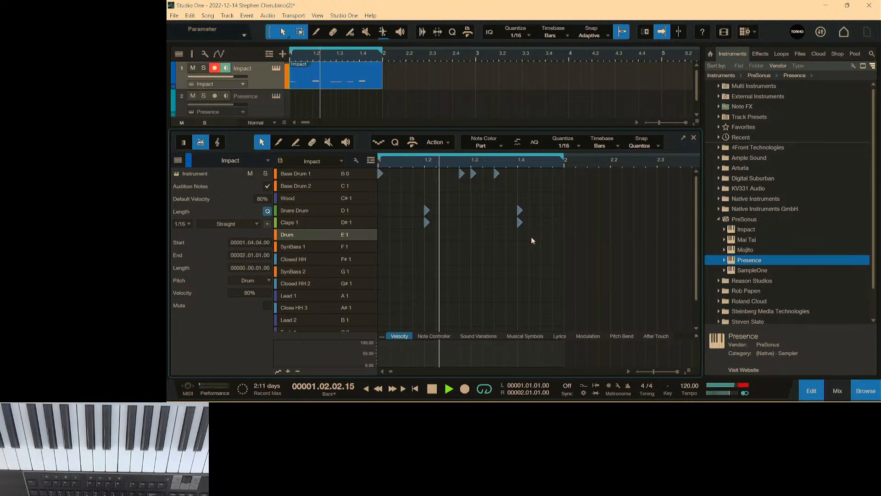
Add Drum hits on the third sixteenth of beat 1 and the third sixteenth of beat 4.
left_click(402, 234)
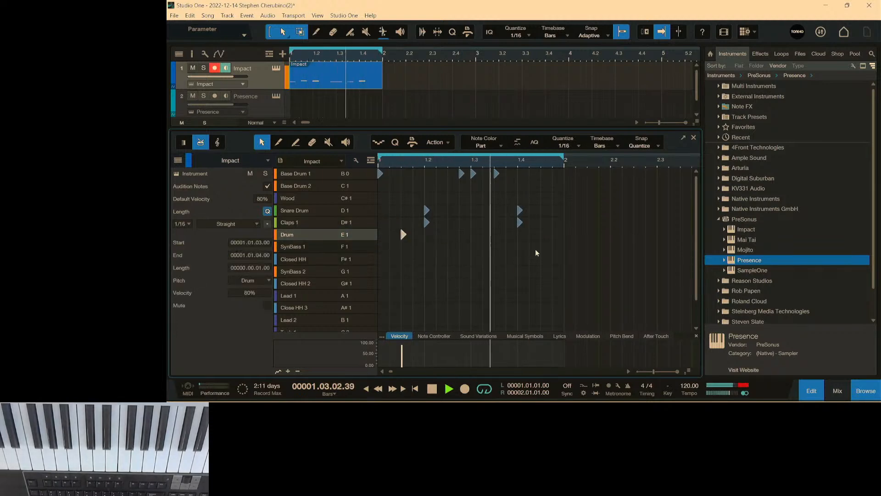
left_click(543, 233)
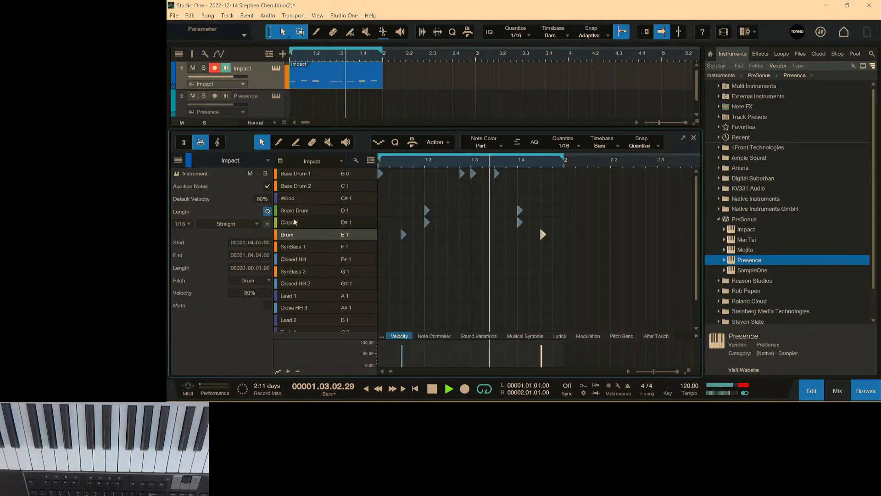
Add Closed HH hits on the first and third sixteenths of beats 1 and 2, plus beat 2's fourth sixteenth.
left_click(303, 261)
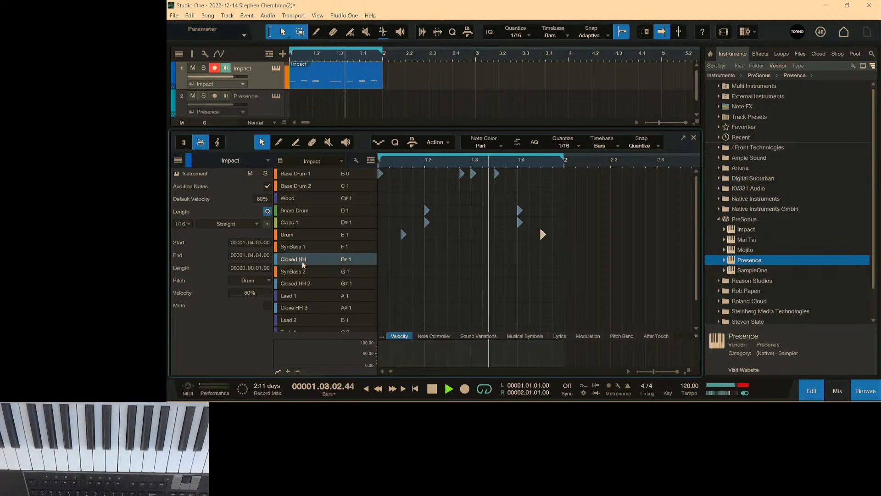
left_click(386, 259)
left_click(404, 260)
left_click(426, 258)
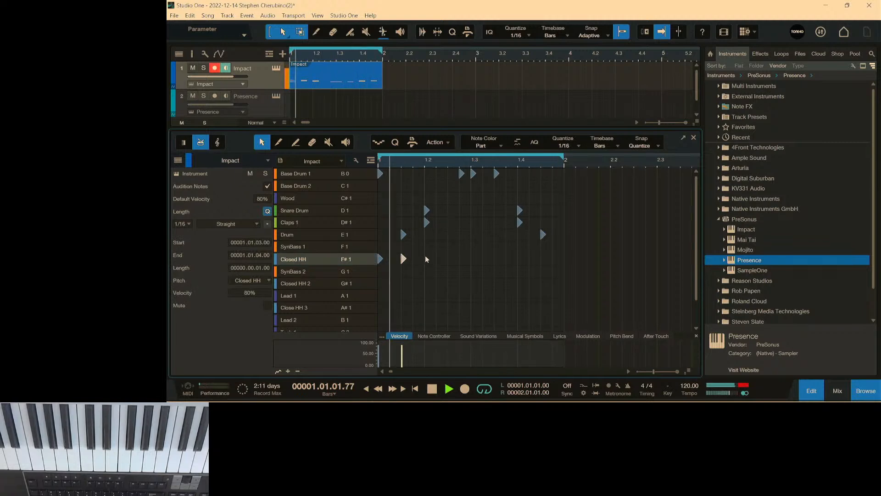
left_click(460, 259)
double_click(473, 257)
double_click(449, 258)
Add Closed HH hits on the third and fourth sixteenths of beats 3 and 4, leaving beat 3 itself empty.
double_click(473, 258)
double_click(496, 258)
double_click(513, 258)
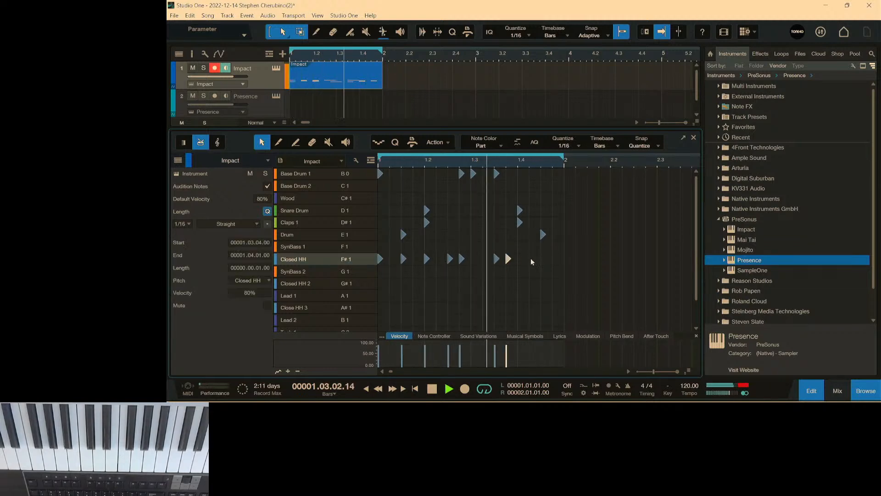
double_click(531, 258)
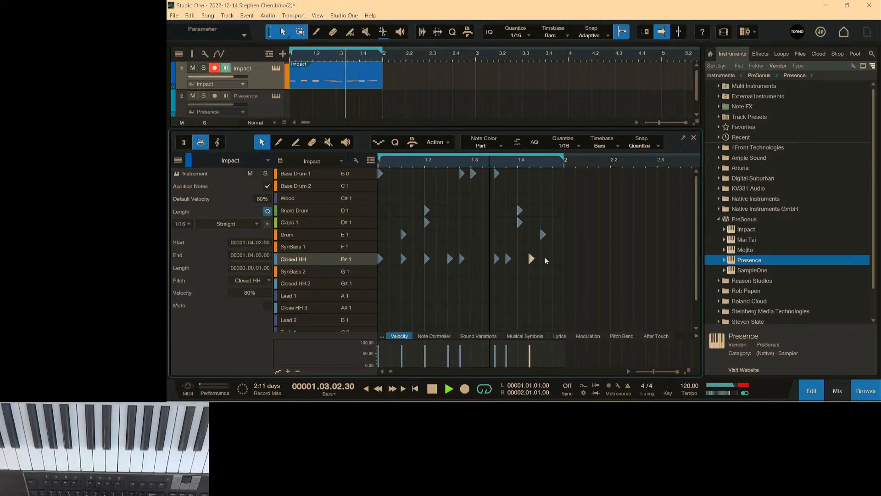
double_click(542, 258)
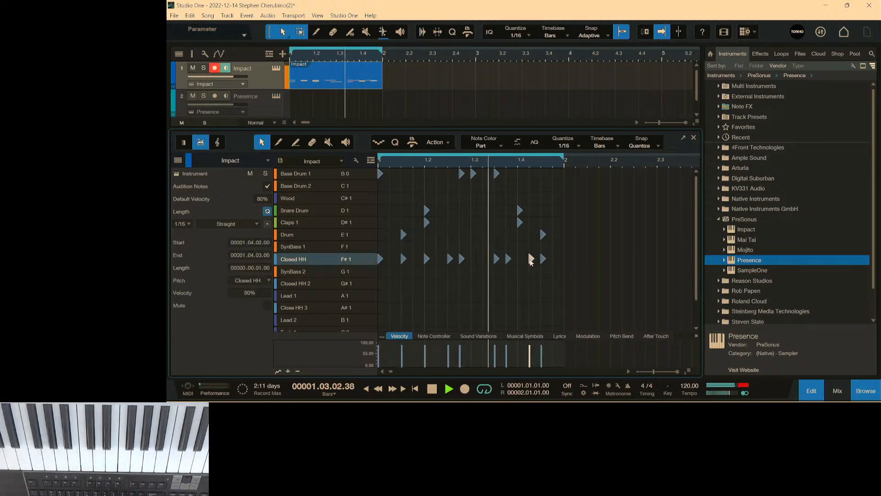
double_click(553, 258)
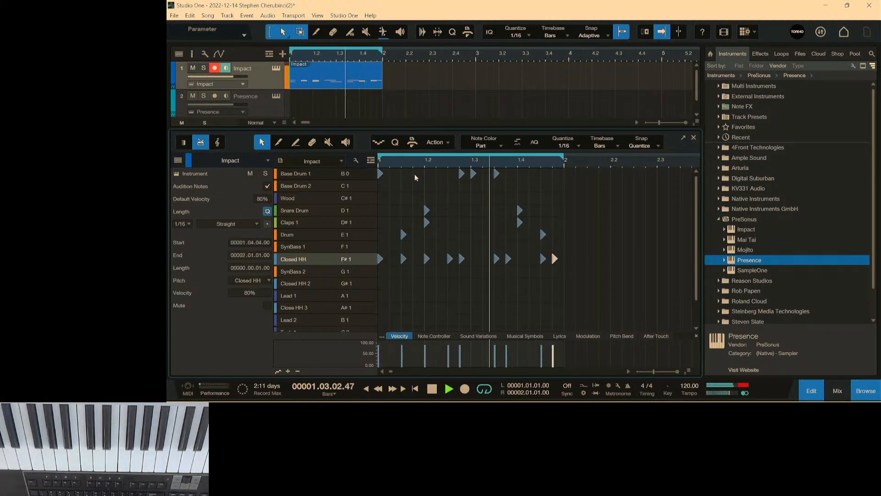
Add Closed HH 2 hits on the third sixteenth of beat 1 and on beat 4.
left_click(317, 284)
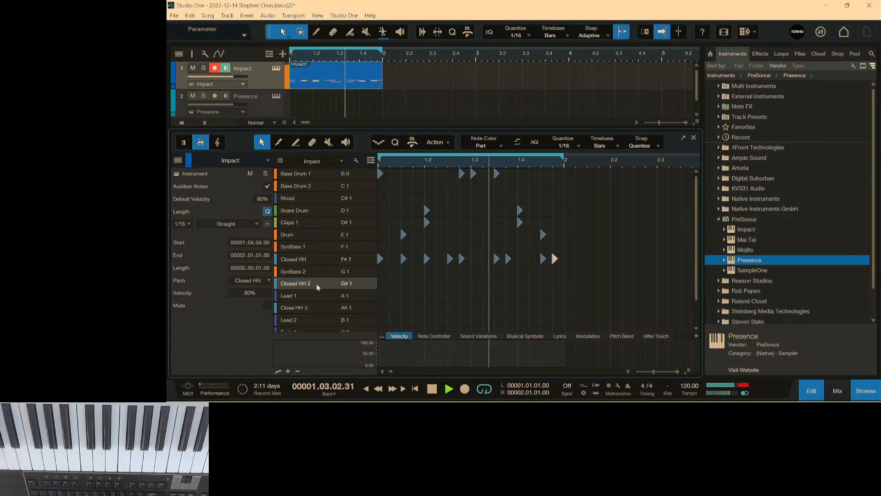
double_click(403, 283)
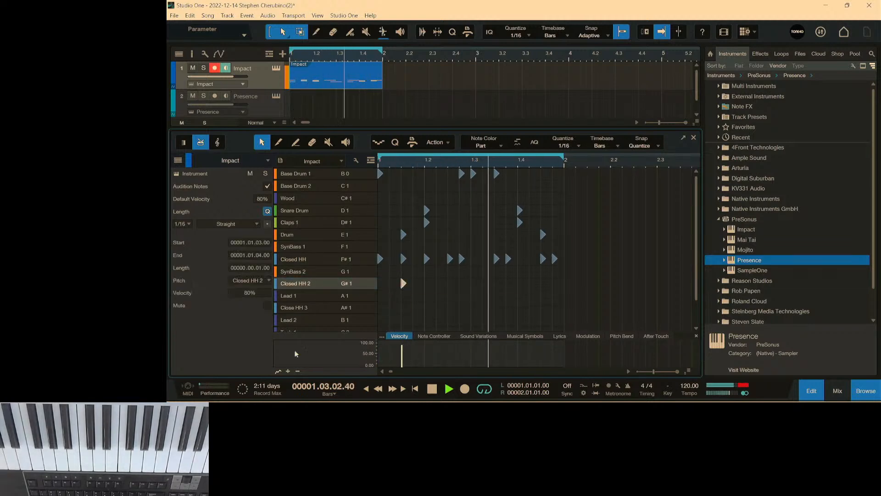
double_click(519, 284)
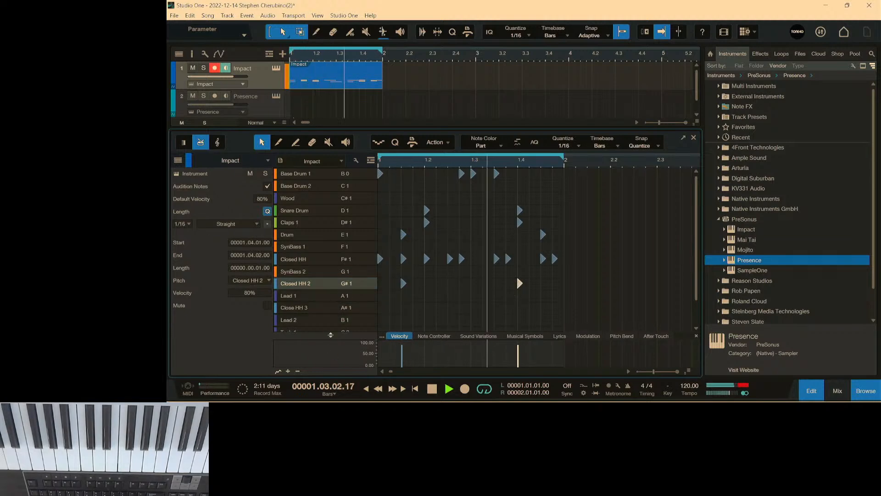
Audition Close HH 3 and Lead 2, and place Wood hits on the third sixteenths of beats 1 and 4 only.
left_click(316, 308)
left_click(313, 319)
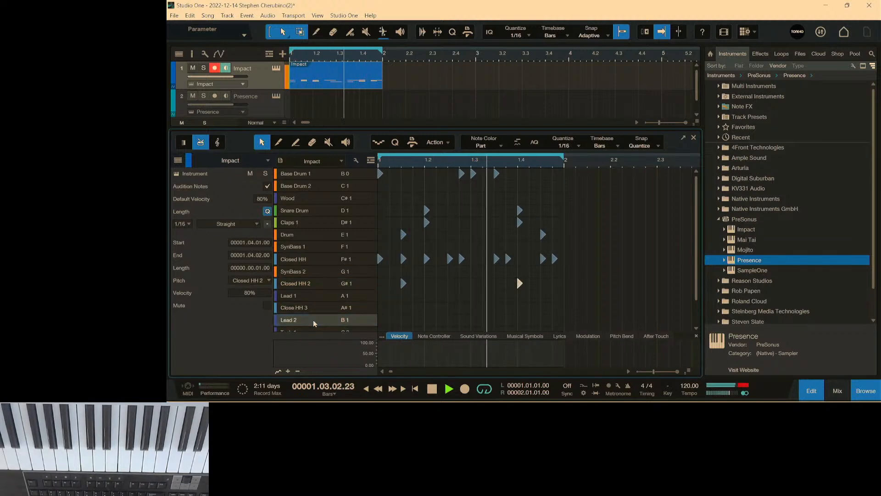
left_click(298, 197)
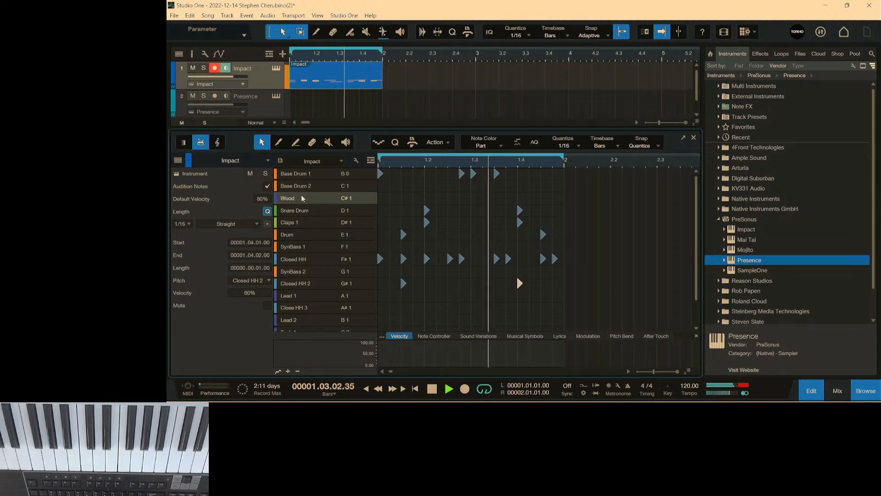
left_click(438, 198)
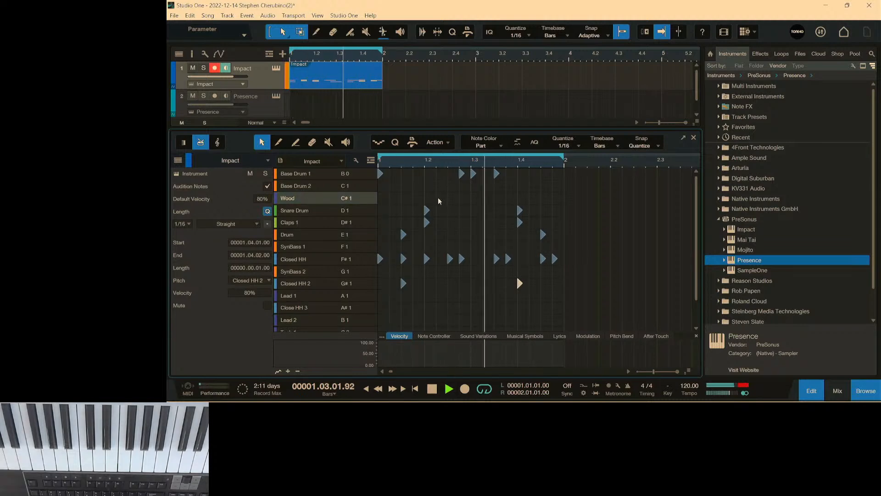
left_click(541, 198)
left_click(496, 198)
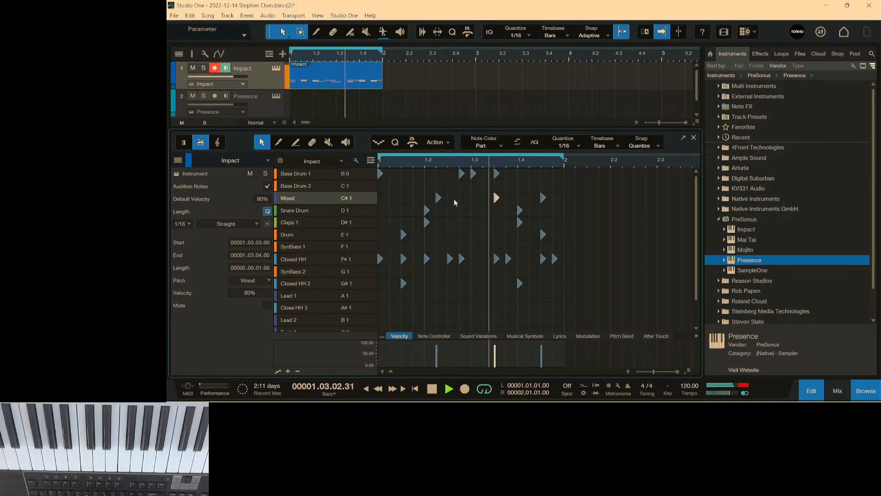
left_click(402, 198)
left_click(495, 197)
double_click(438, 198)
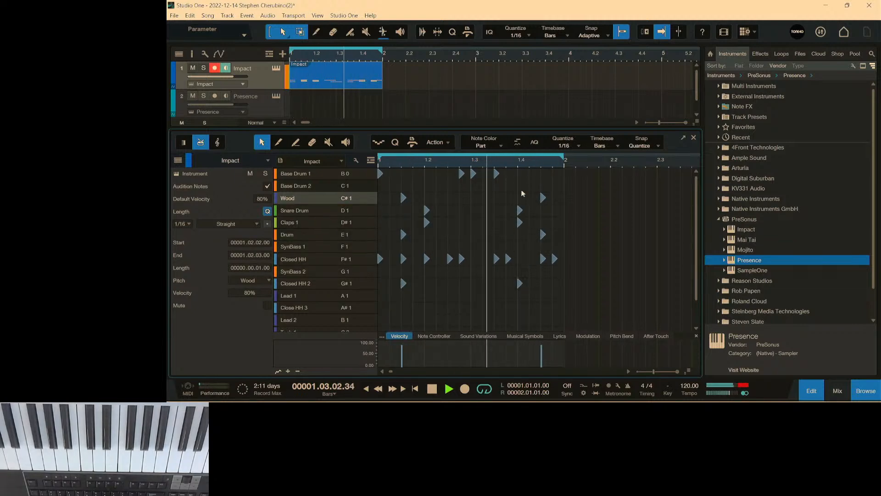
key("space")
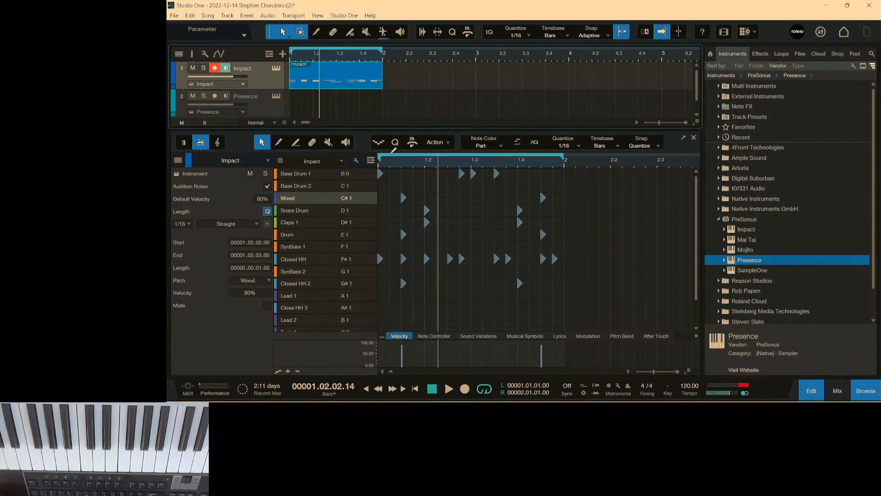
Open the Impact track's instrument window, reposition it, and play the loop briefly.
left_click(277, 69)
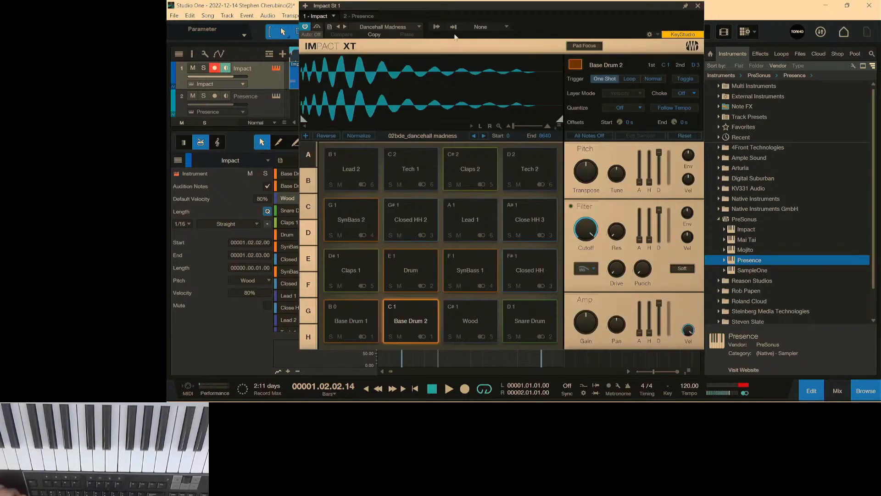
left_click_drag(510, 8, 476, 25)
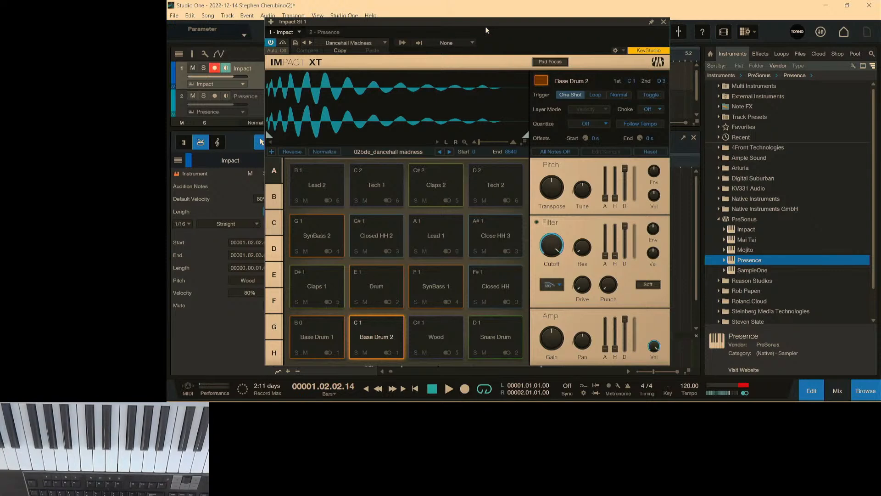
key("space")
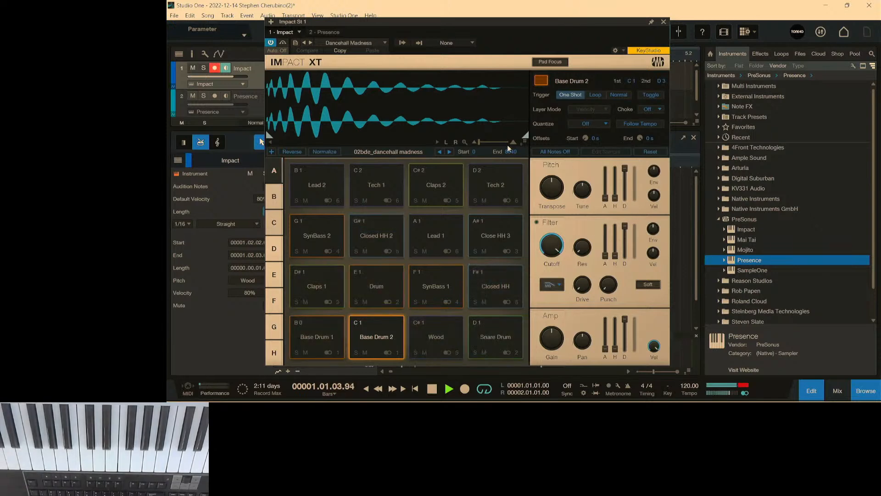
key("space")
Audition the Drum pad in Impact XT by striking it repeatedly.
left_click(387, 283)
left_click(389, 285)
left_click(388, 286)
left_click(388, 286)
left_click(388, 285)
left_click(388, 286)
left_click(388, 286)
left_click(388, 285)
left_click(388, 284)
left_click(388, 285)
left_click(388, 284)
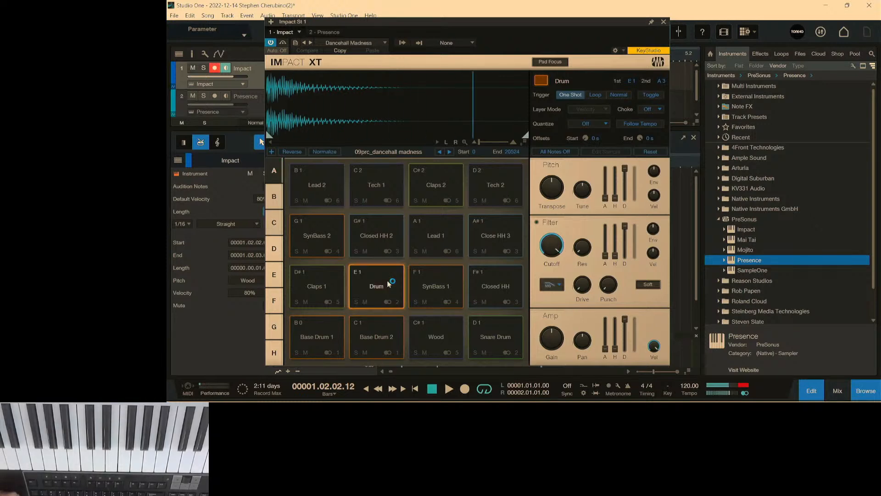
Mute the Drum pad and play the loop without it.
left_click(365, 302)
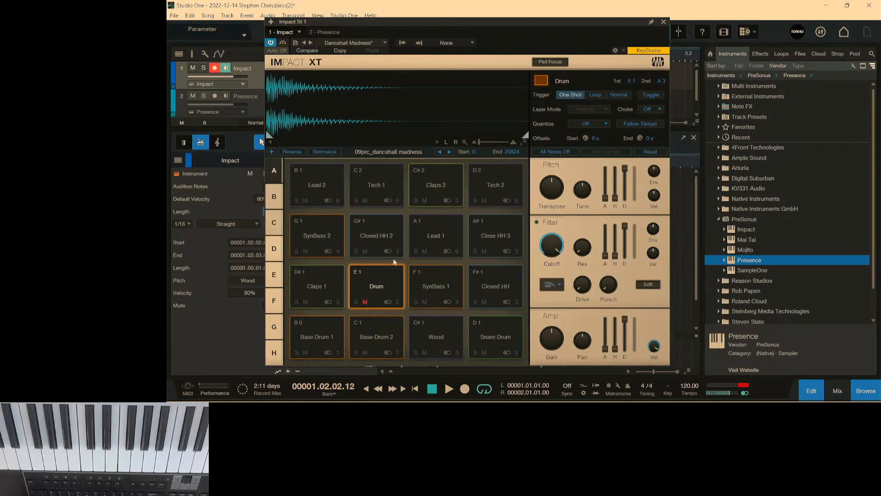
key("space")
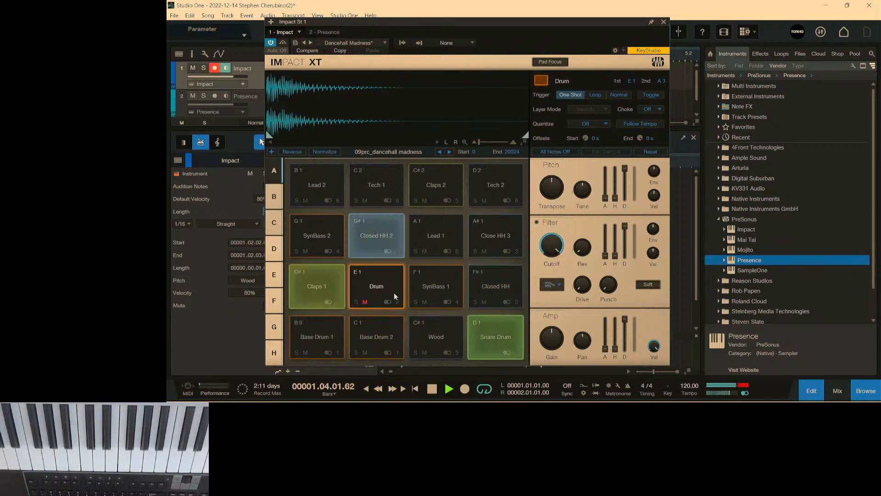
key("space")
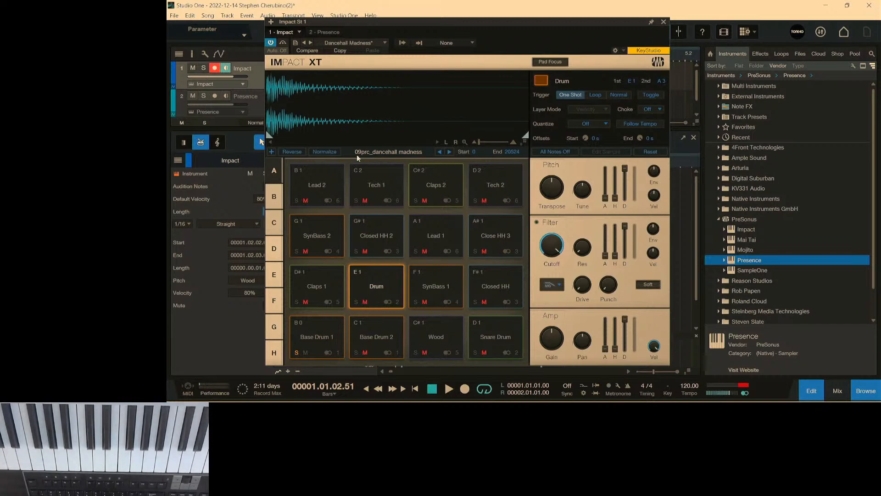
Play the loop with Base Drum 1 soloed, try soloing the Snare Drum pad, and clear the pad solos.
key("space")
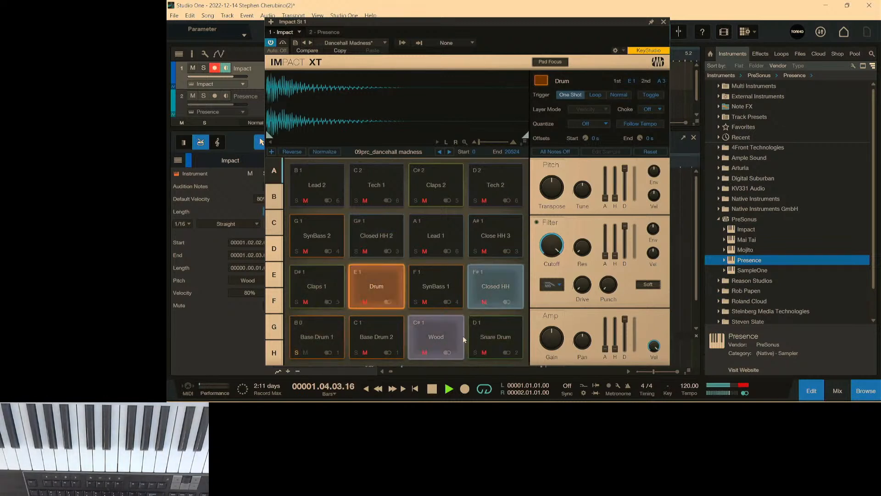
left_click(475, 353)
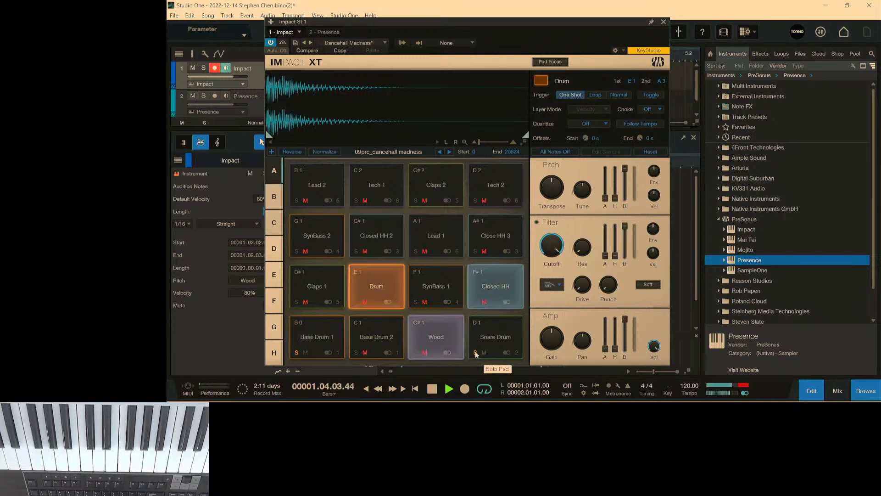
left_click(296, 353)
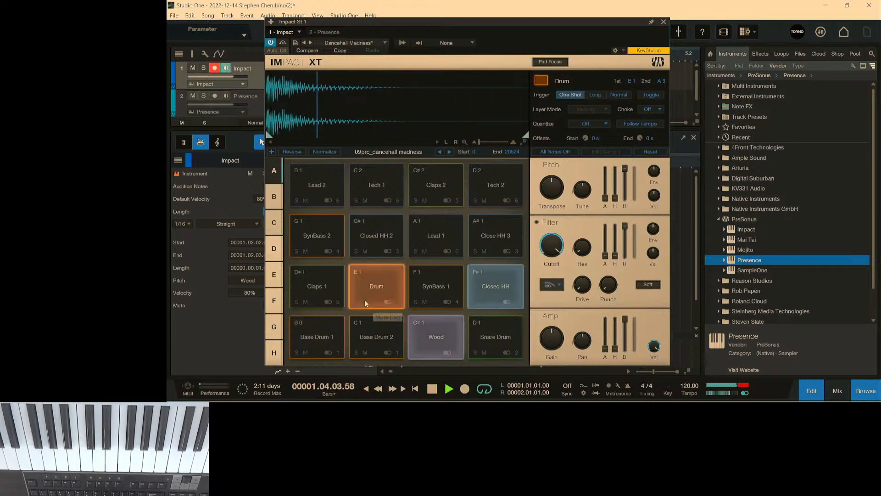
key("space")
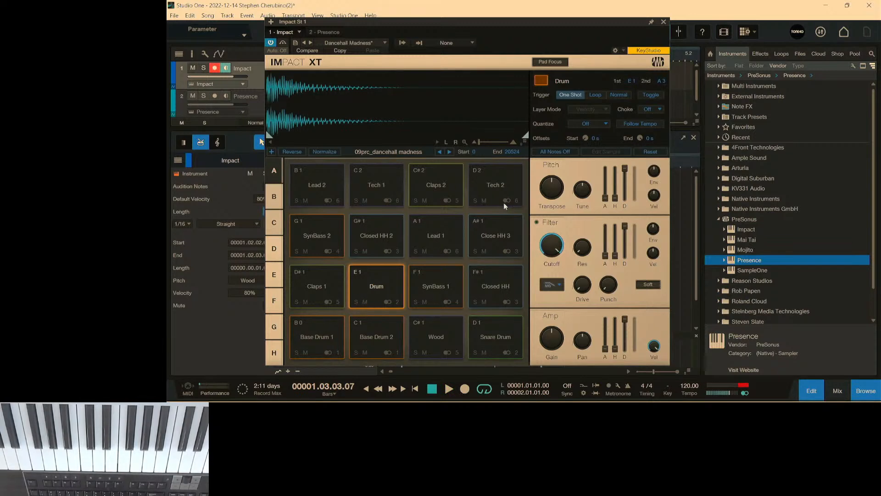
Audition the Drum pad repeatedly, and play the loop with Base Drum 1, Drum and Snare Drum soloed.
left_click(383, 279)
left_click(383, 279)
left_click(382, 279)
left_click(383, 279)
left_click(383, 279)
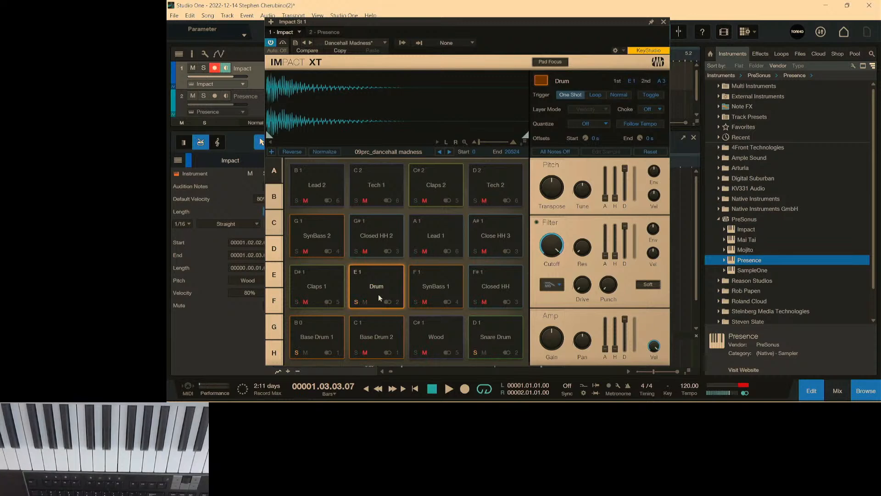
key("space")
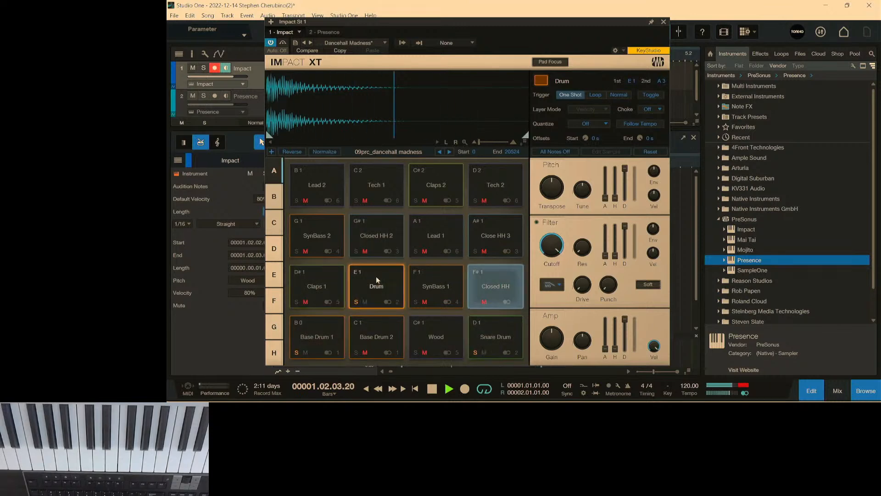
key("space")
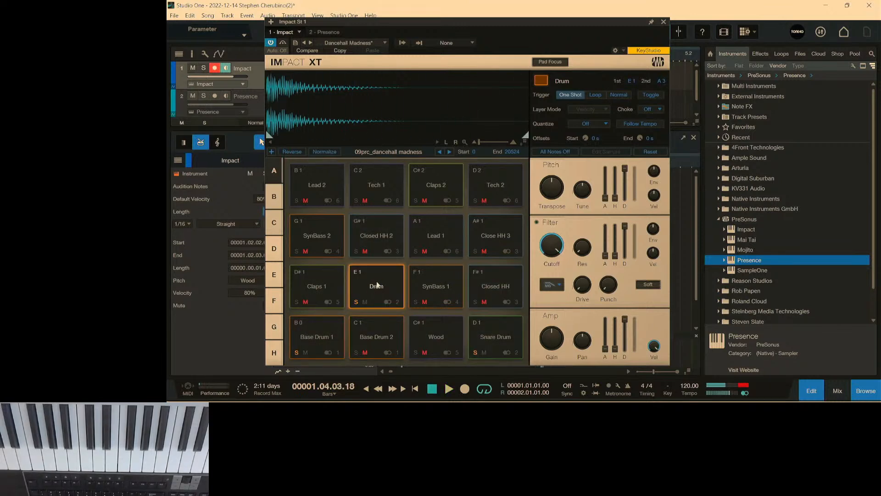
Raise the Drum pad's transpose and set its tune to 100 ct, then play the loop with the pad solos cleared.
left_click(380, 286)
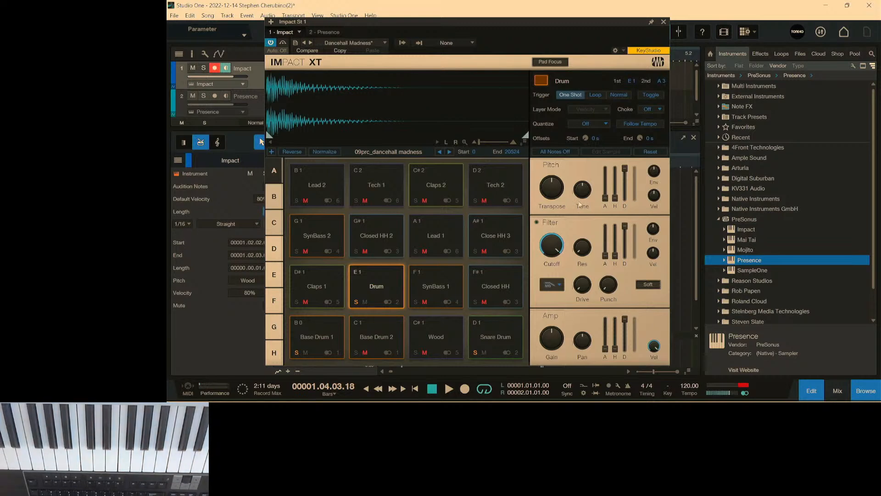
mouse_move(550, 182)
left_click_drag(563, 184, 578, 137)
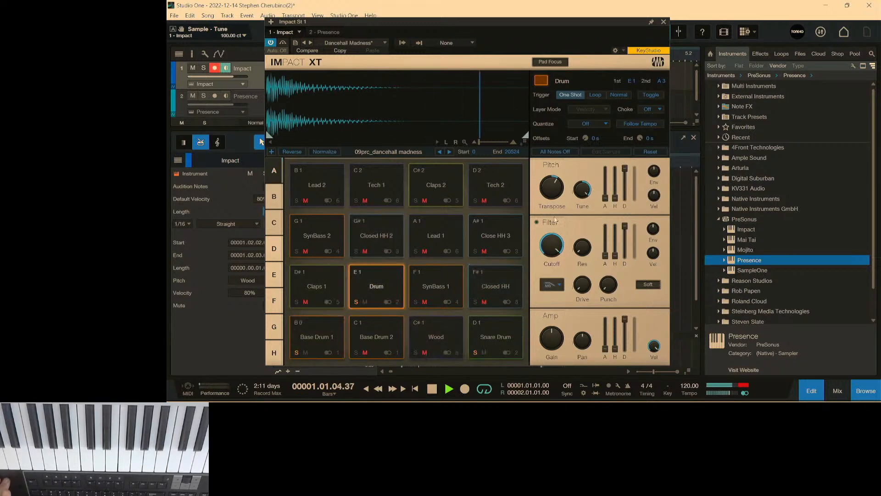
key("space")
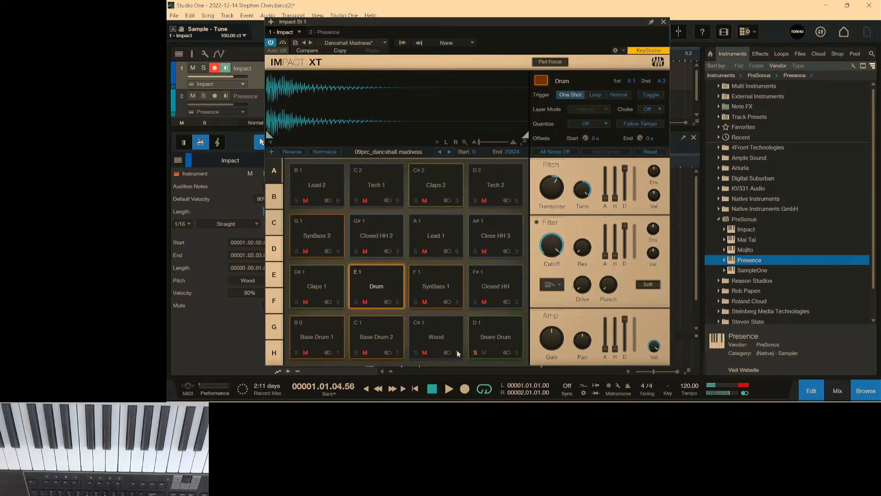
key("space")
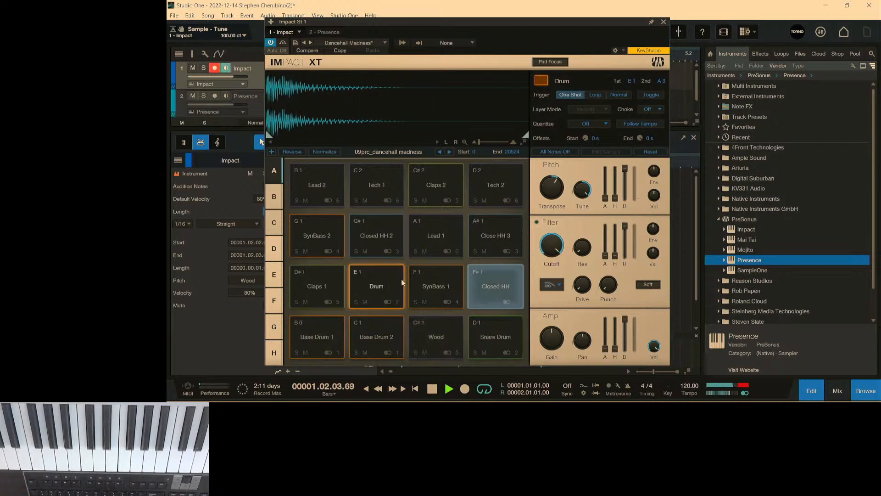
key("space")
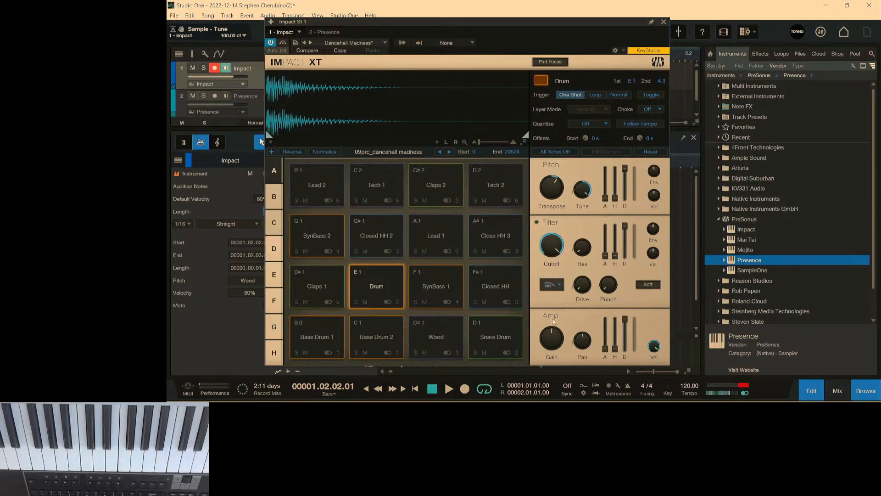
Lower the Drum pad's gain to about -10.4 dB and play the loop.
left_click_drag(558, 337, 561, 360)
key("space")
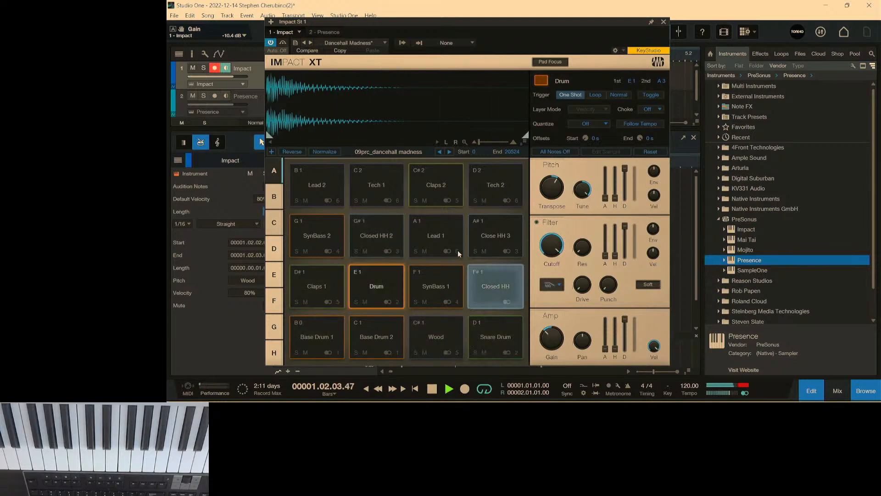
key("space")
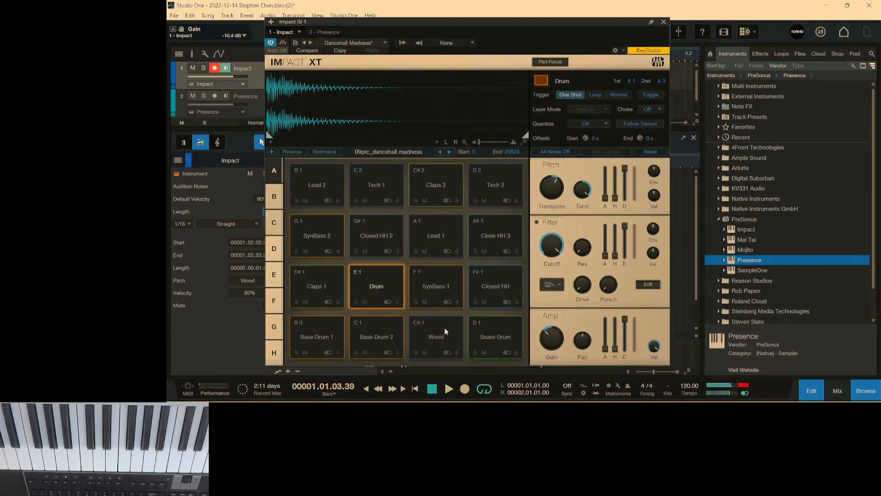
Set the Wood pad's transpose to -10 and its gain to about -14 dB while playing the loop.
left_click(444, 327)
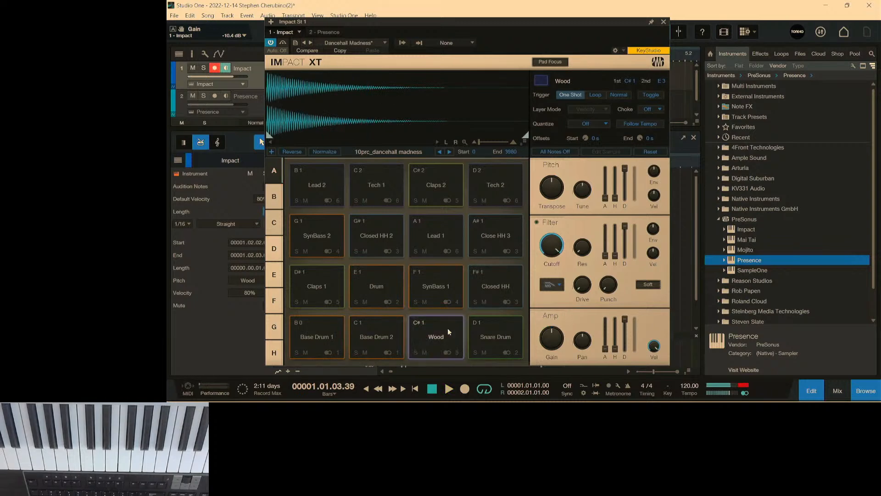
left_click(448, 328)
left_click_drag(554, 186, 558, 206)
key("space")
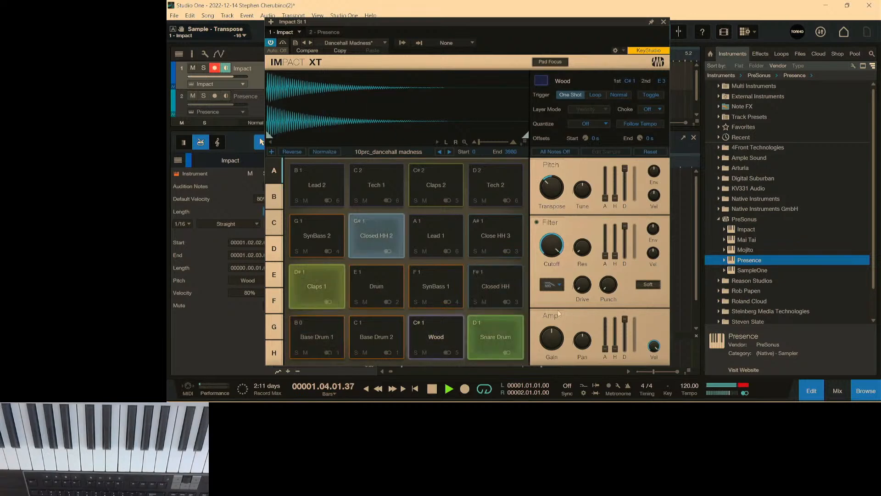
left_click_drag(555, 341, 556, 355)
key("space")
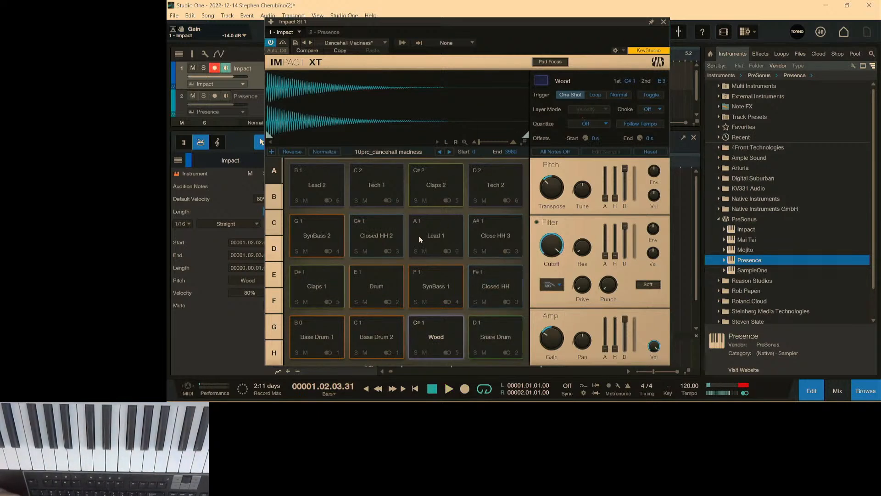
Audition a range of pads, including Closed HH 2, Lead 1, Close HH 3, Snare Drum, Claps 1, the base drums and Wood.
left_click(380, 237)
left_click(435, 236)
left_click(489, 234)
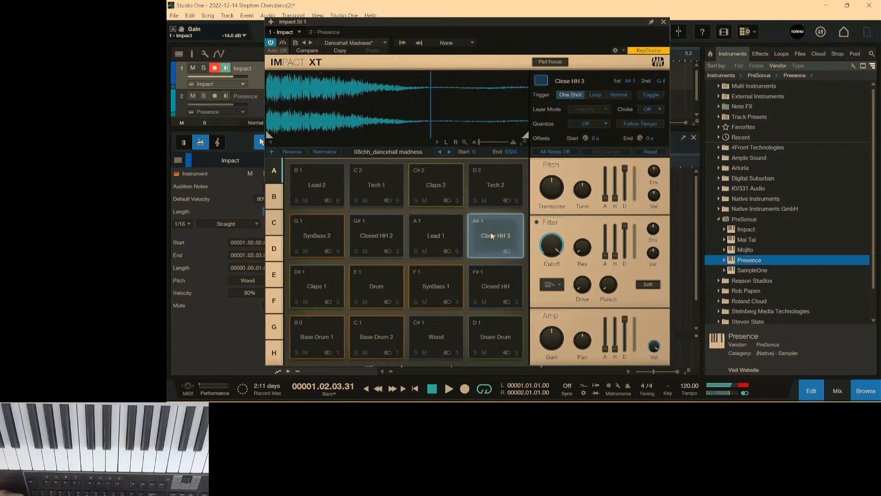
left_click(489, 342)
left_click(448, 343)
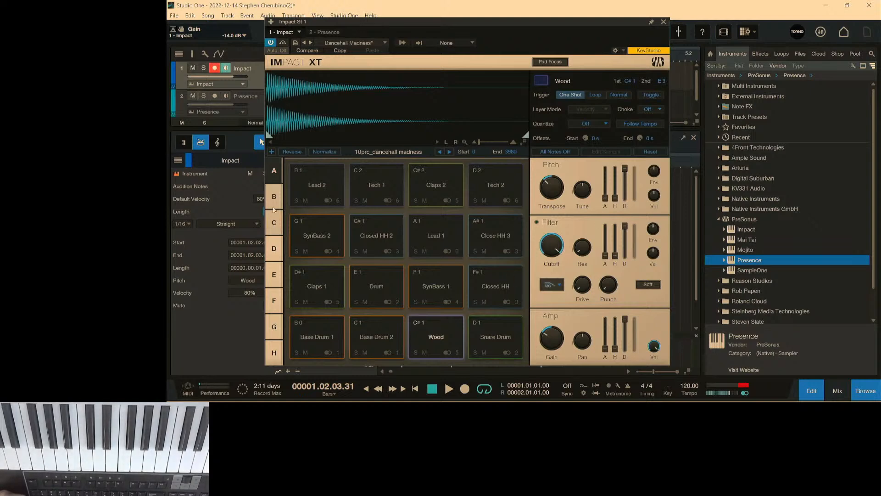
left_click(396, 340)
left_click(376, 283)
left_click(321, 288)
left_click(326, 343)
left_click(376, 342)
left_click(426, 334)
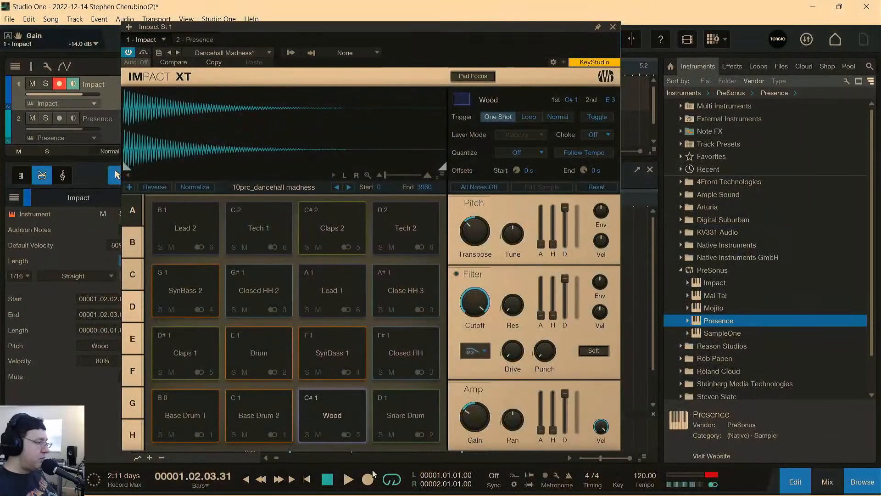
Set the SynBass 1 pad's transpose to 19 and audition it repeatedly.
left_click(341, 344)
left_click(280, 347)
left_click(322, 364)
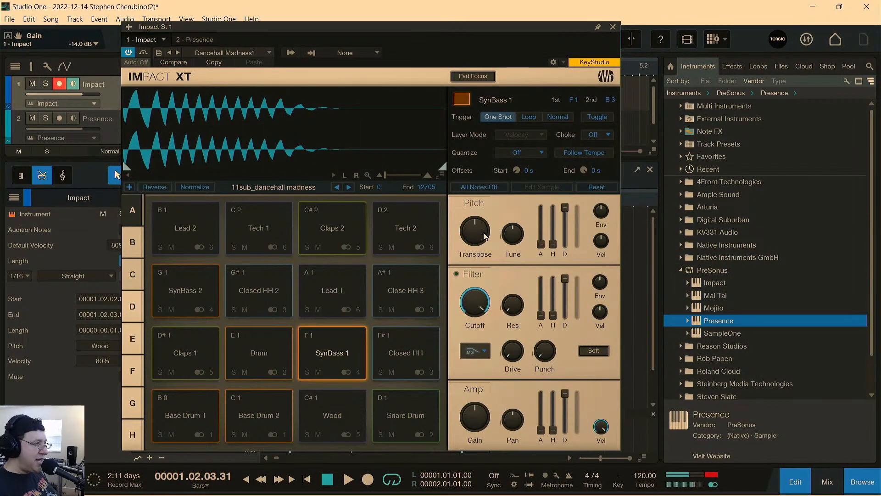
left_click(335, 336)
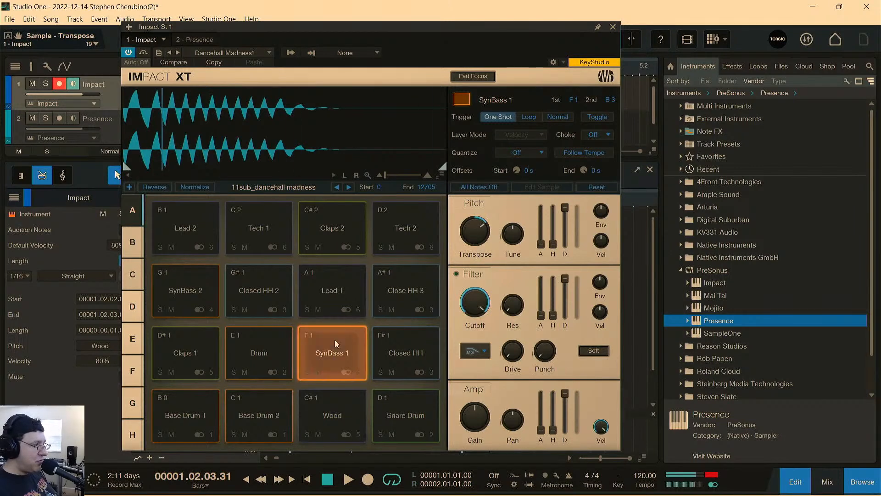
left_click(342, 343)
left_click(319, 349)
left_click(320, 348)
left_click(332, 342)
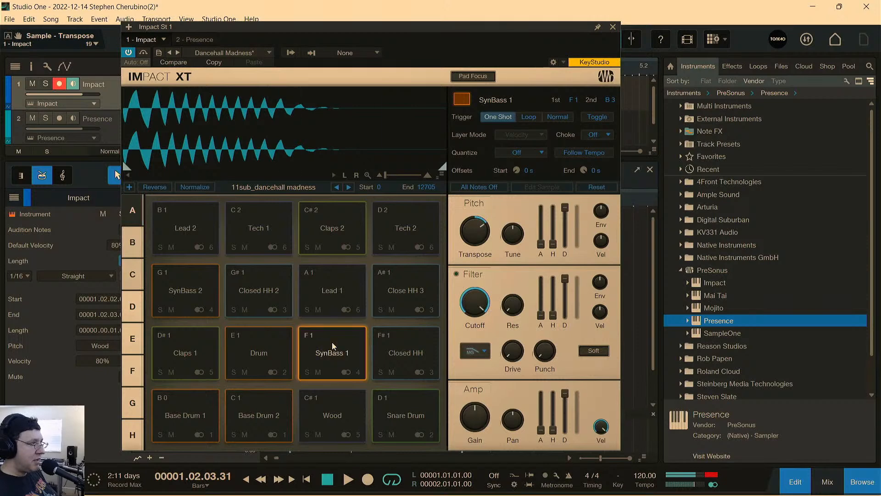
left_click(331, 343)
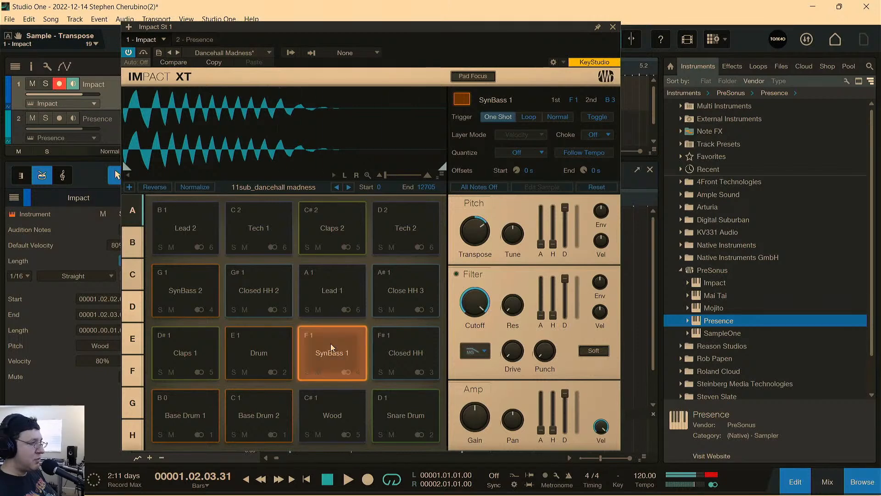
Close the instrument window, add SynBass 1 notes at 1.2.2 and 1.3.3 in the drum editor, and play the loop.
left_click(612, 29)
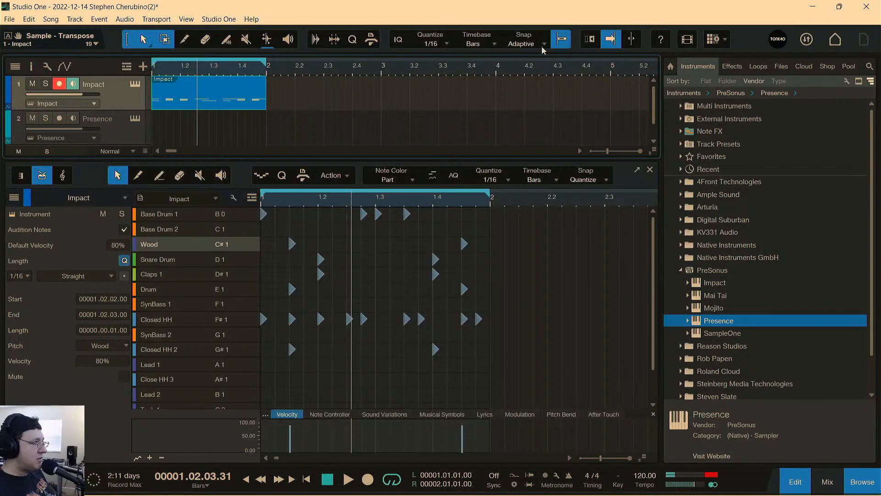
left_click(156, 303)
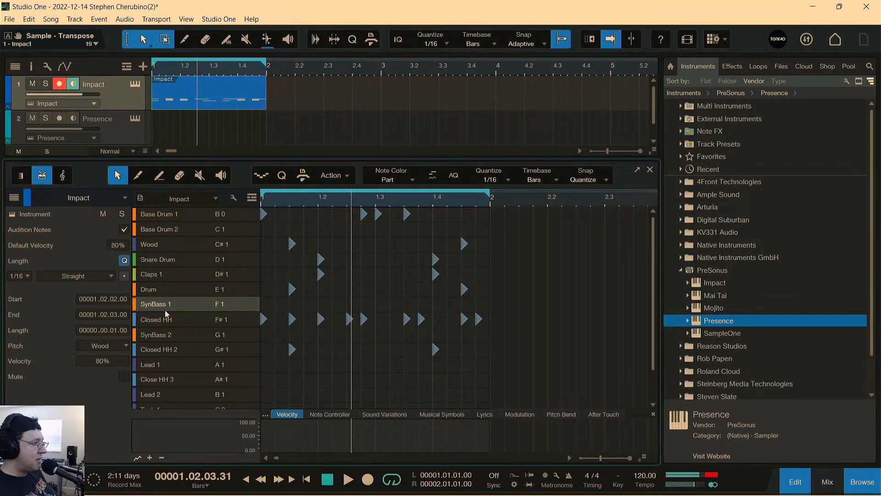
left_click(334, 305)
left_click(404, 304)
key("space")
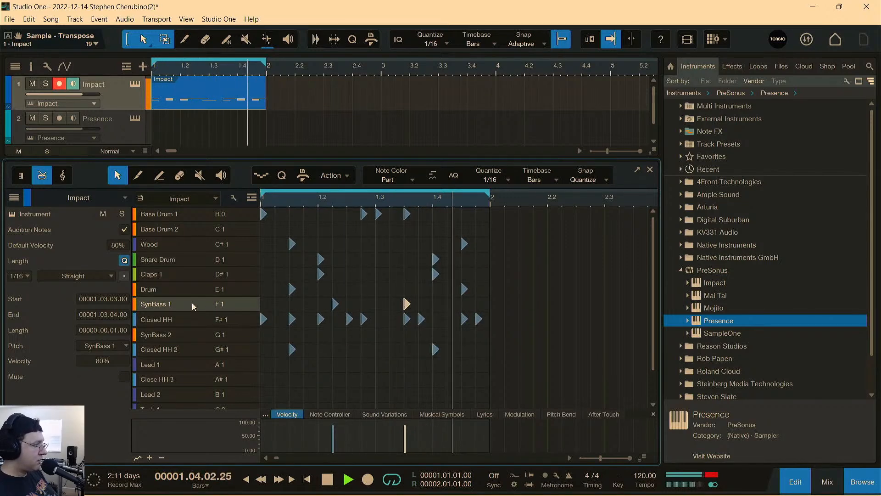
key("space")
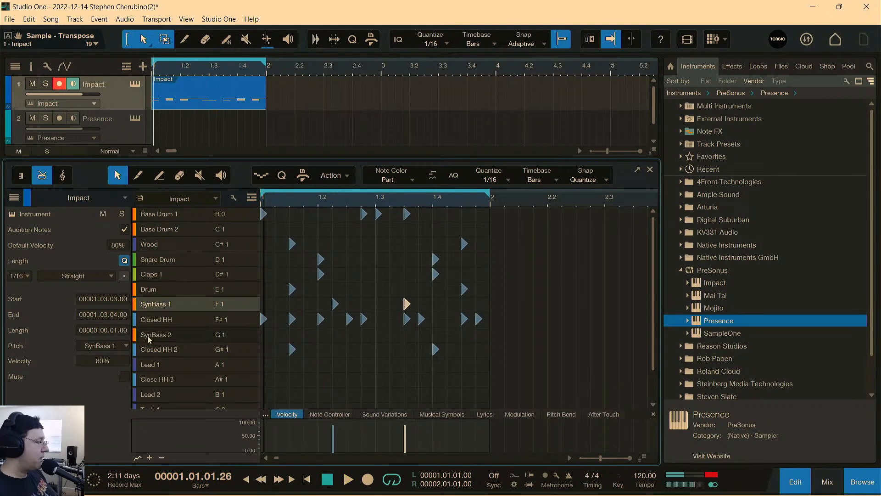
Reopen and reposition the Impact XT window, and audition the Drum, Base Drum 1 and Base Drum 2 pads.
left_click(135, 86)
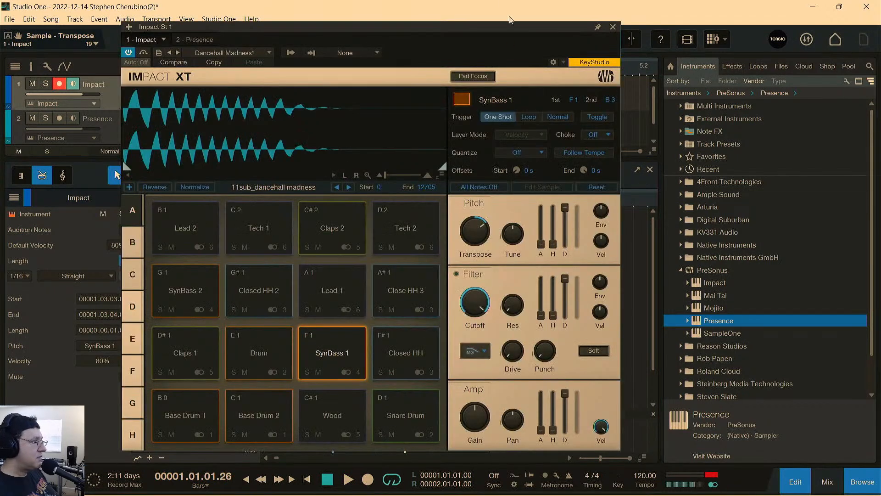
left_click_drag(490, 29, 537, 21)
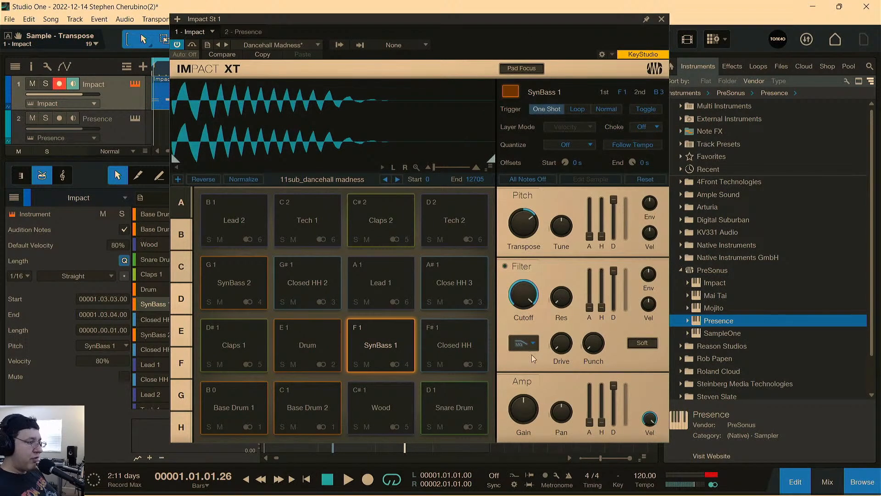
left_click(321, 340)
left_click(301, 420)
left_click(260, 408)
left_click(298, 400)
left_click(313, 356)
left_click(304, 404)
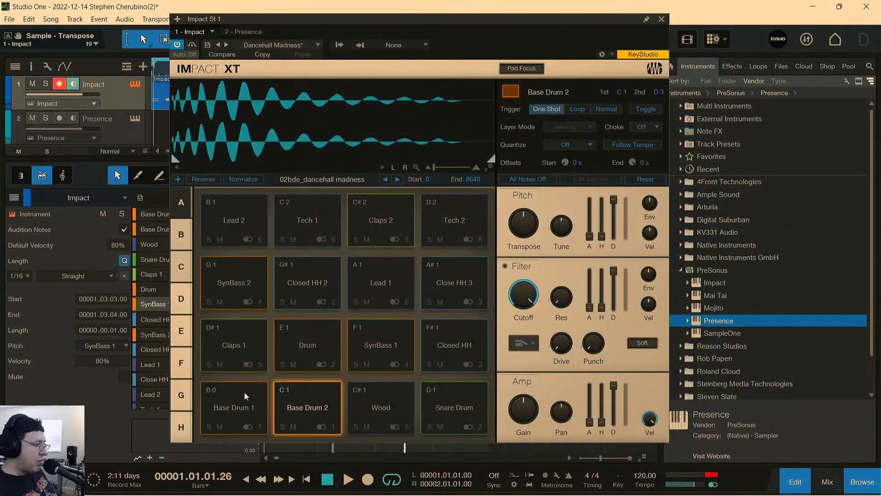
Solo Base Drum 1, turn on its filter, and try the cutoff during loop playback, leaving it at 20 kHz.
left_click(245, 392)
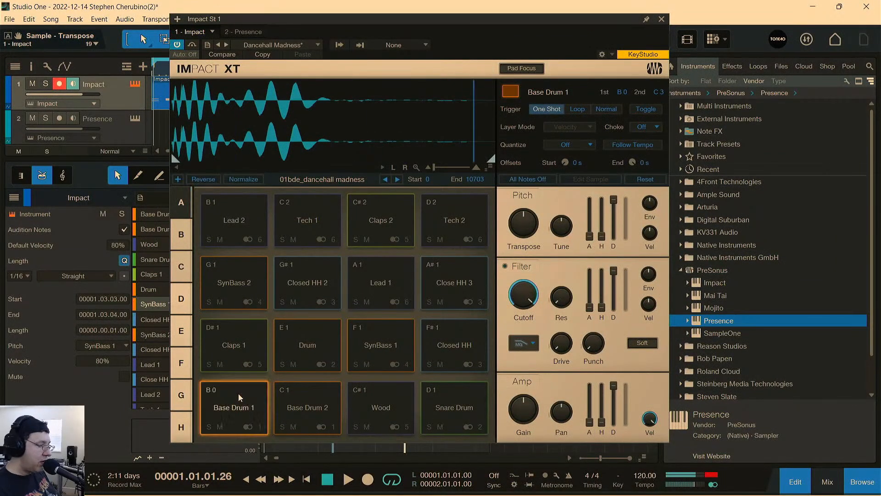
mouse_move(519, 282)
key("space")
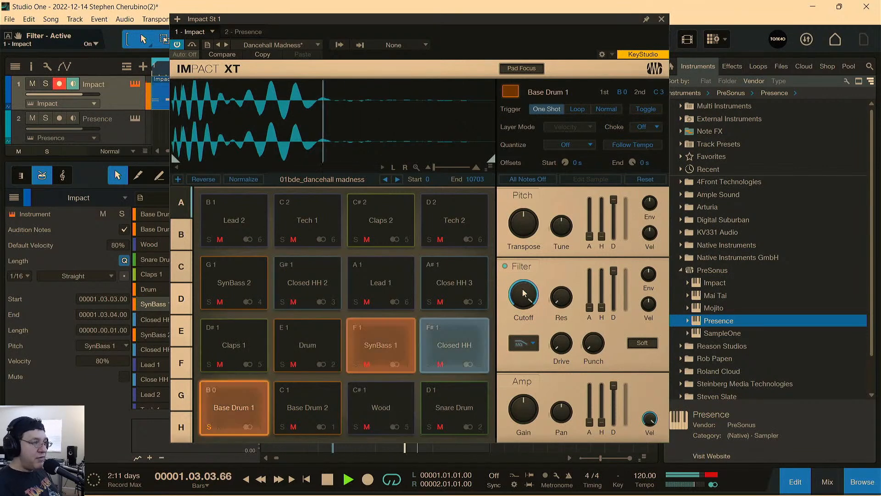
mouse_move(525, 294)
left_mouse_down()
mouse_move(536, 381)
mouse_move(522, 301)
mouse_move(529, 289)
left_mouse_up()
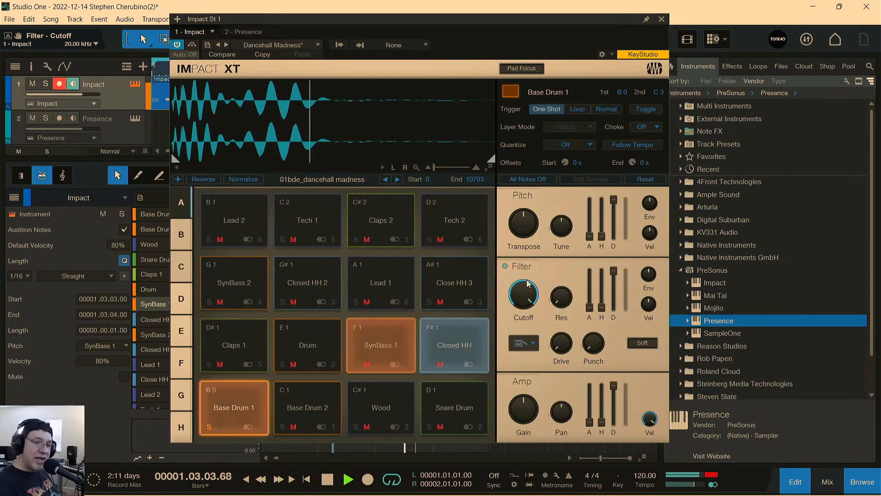
key("space")
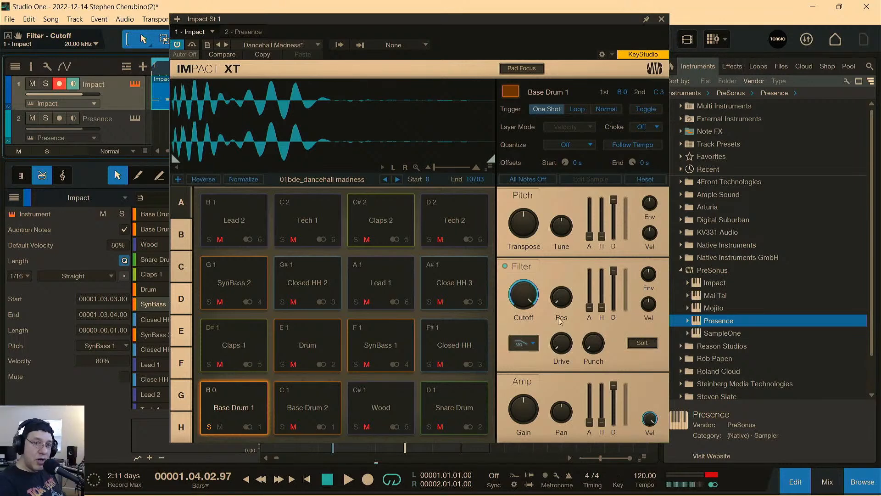
Change Base Drum 1's filter type to HP12 Ladder and sweep the cutoff during playback, ending at about 447.7 Hz.
left_click(531, 348)
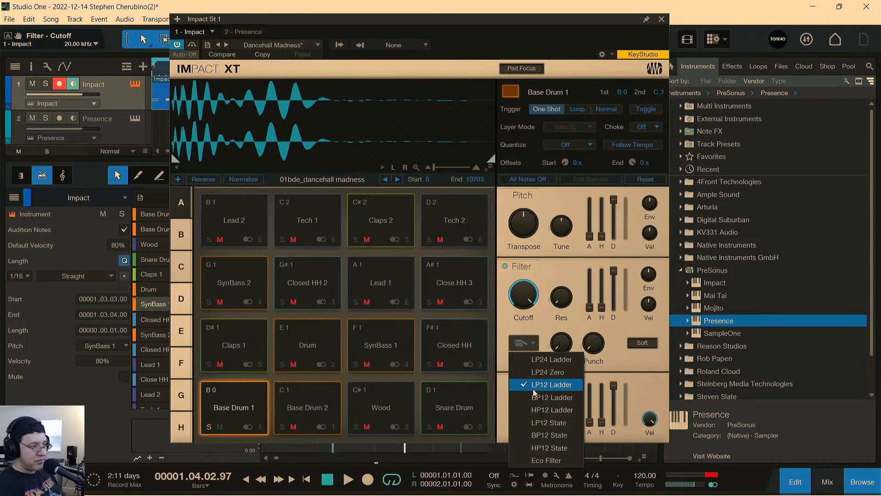
left_click(538, 412)
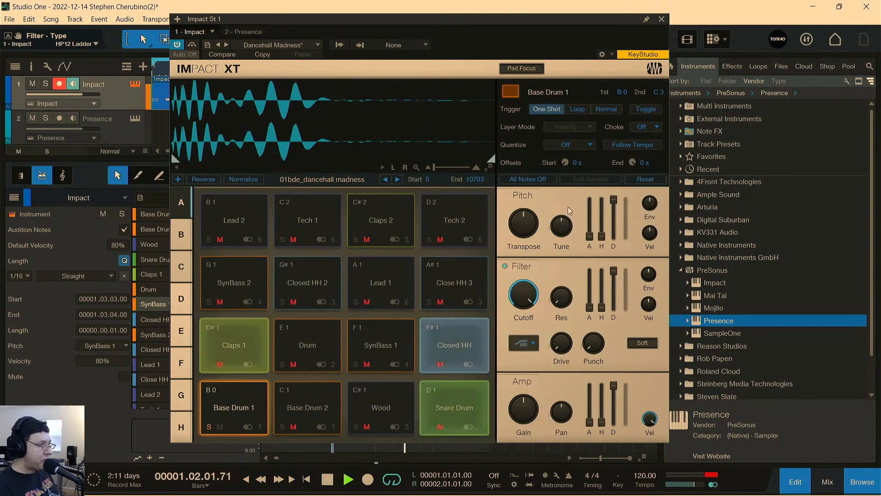
left_click_drag(530, 299, 538, 394)
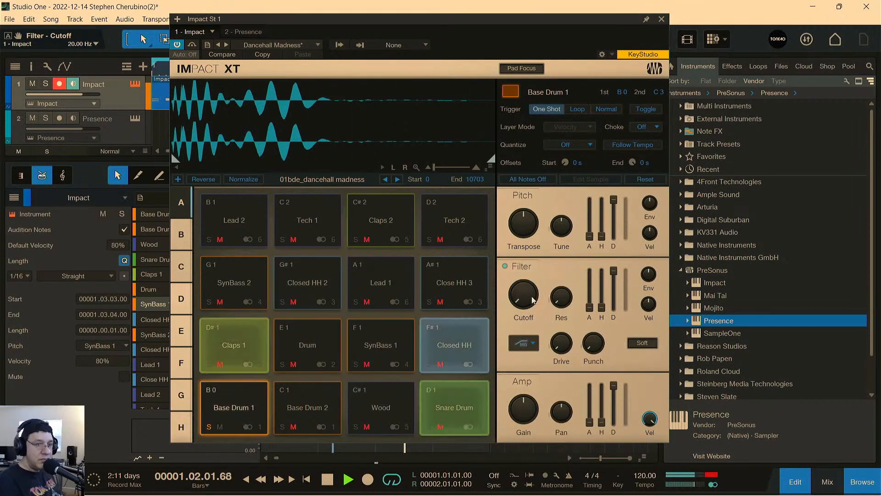
left_click_drag(523, 292, 503, 232)
left_click_drag(523, 292, 520, 278)
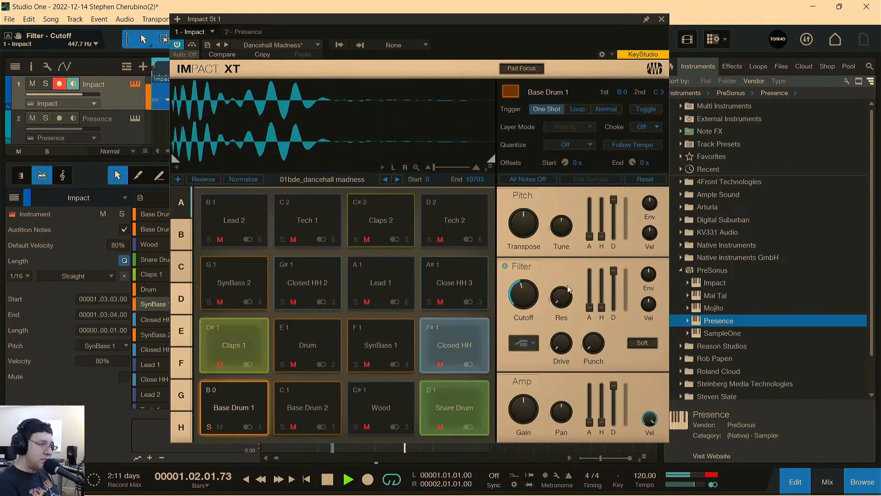
Sweep Base Drum 1's cutoff down to 20 Hz, stop playback, turn its filter off, and close the instrument window.
left_click_drag(523, 296, 516, 348)
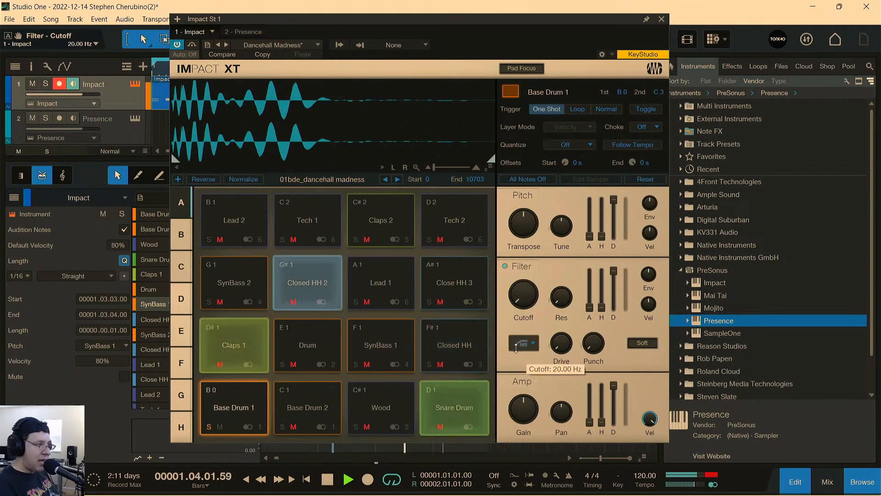
key("space")
left_click(505, 267)
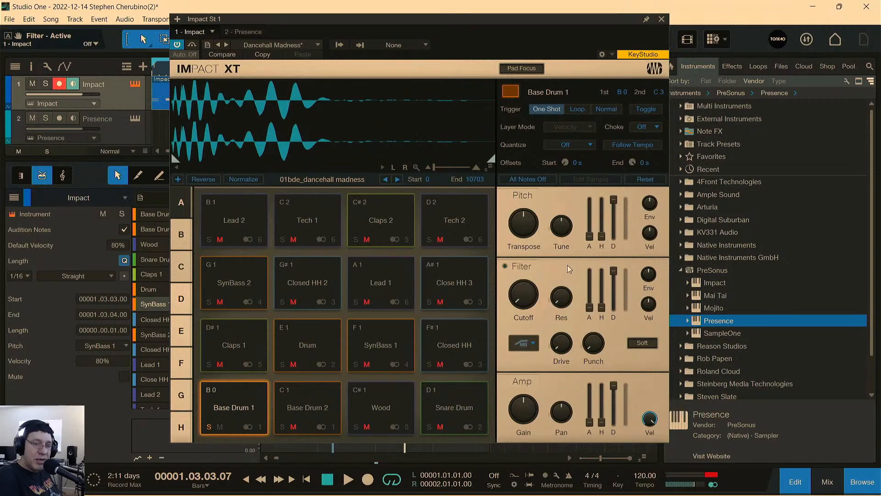
left_click(662, 20)
Play the loop briefly, reopen the Impact XT window, unsolo Base Drum 1, and play the full beat.
key("space")
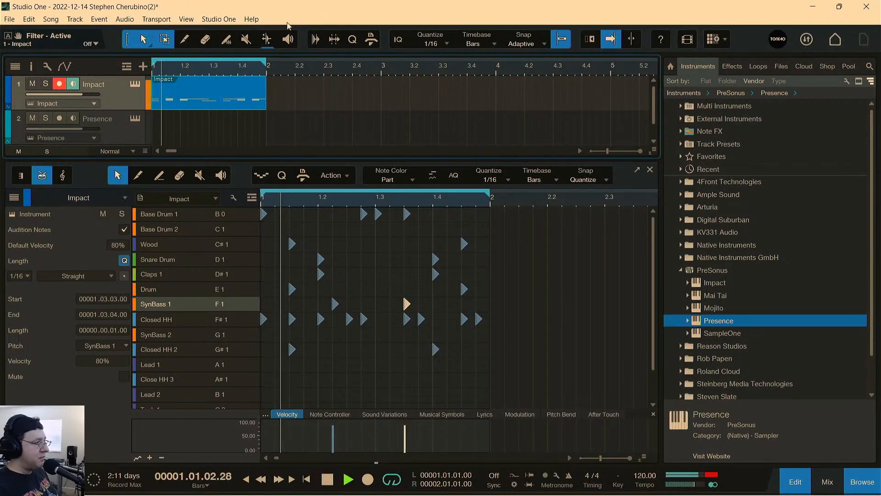
key("space")
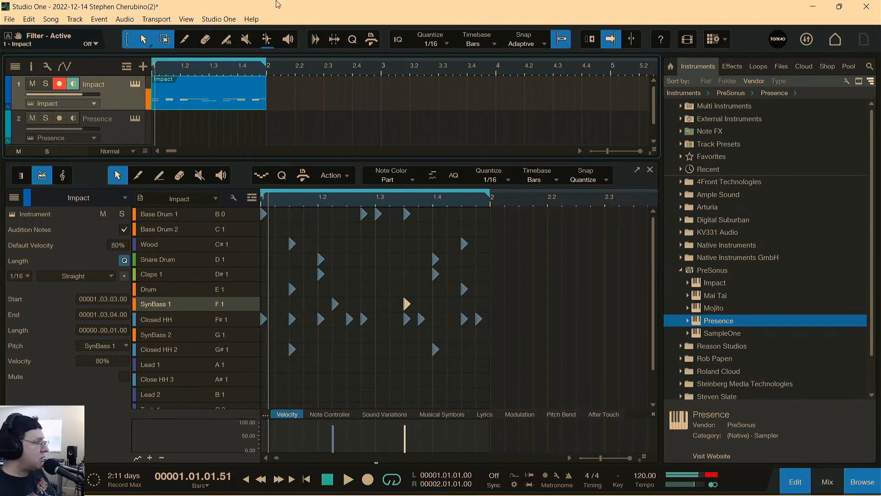
left_click(135, 85)
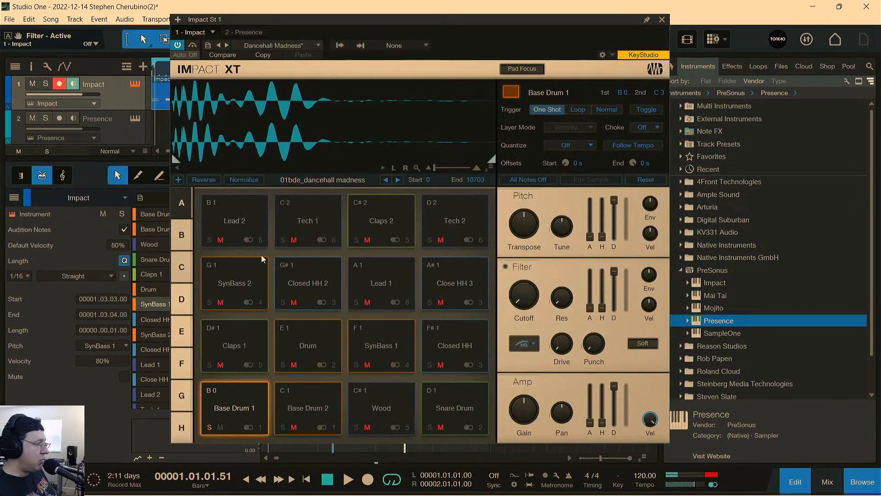
left_click(210, 428)
key("space")
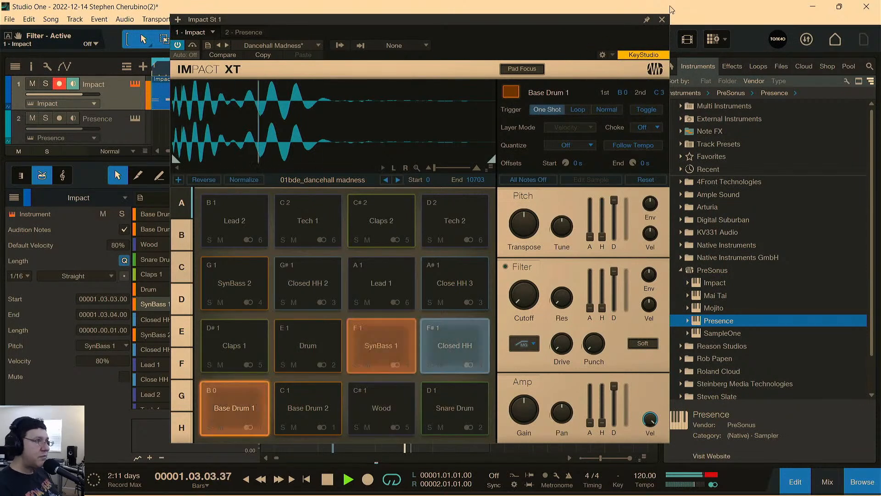
key("space")
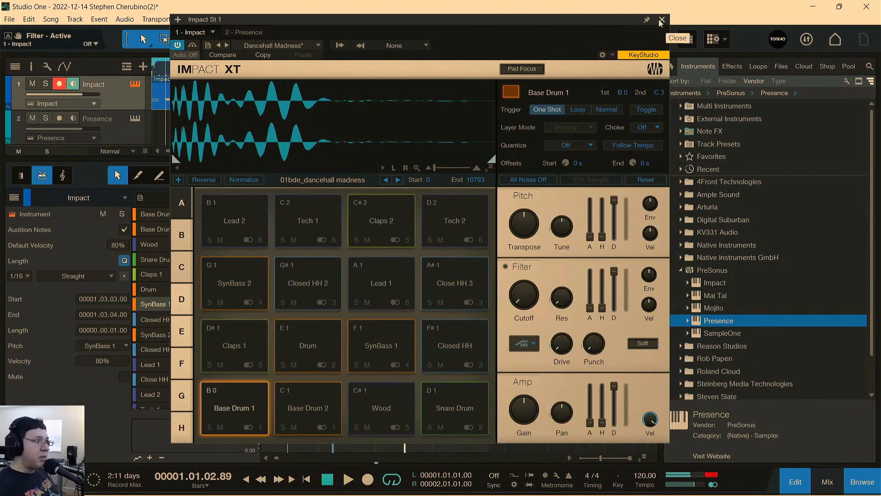
Close the Impact window and drum editor, and load Mai Tai on track 2 in place of Presence.
left_click(662, 20)
left_click(650, 169)
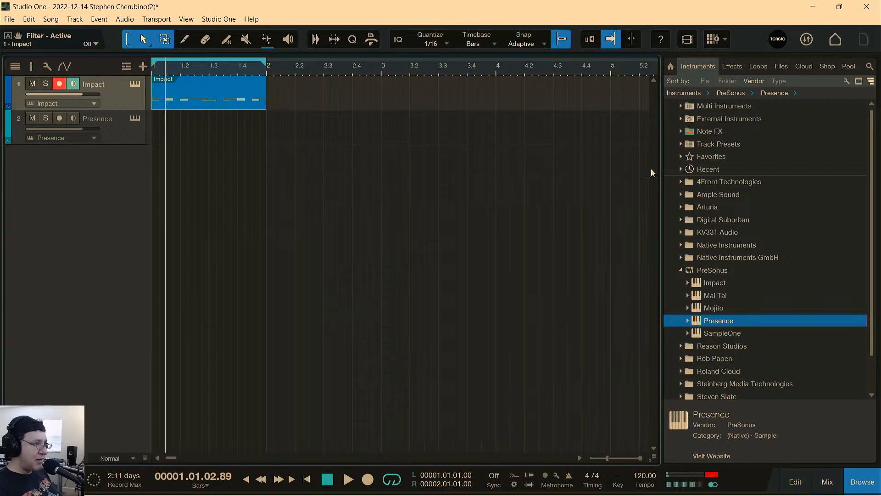
left_click_drag(697, 297, 144, 122)
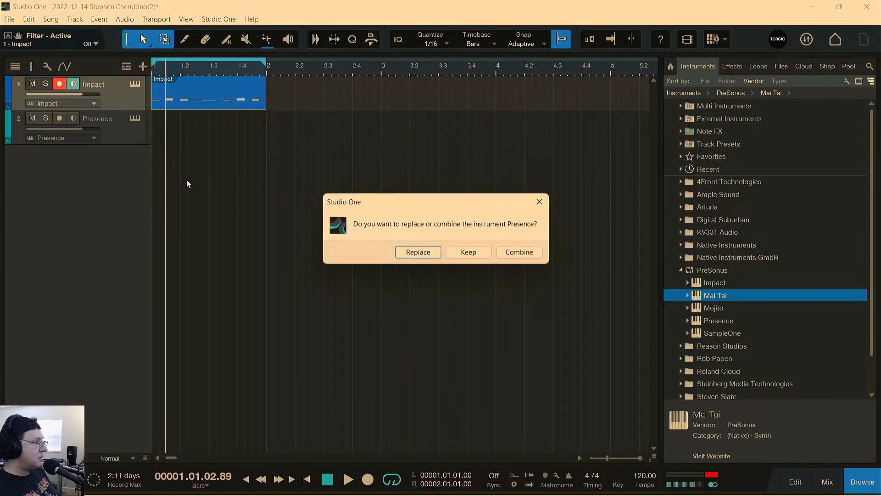
left_click(434, 256)
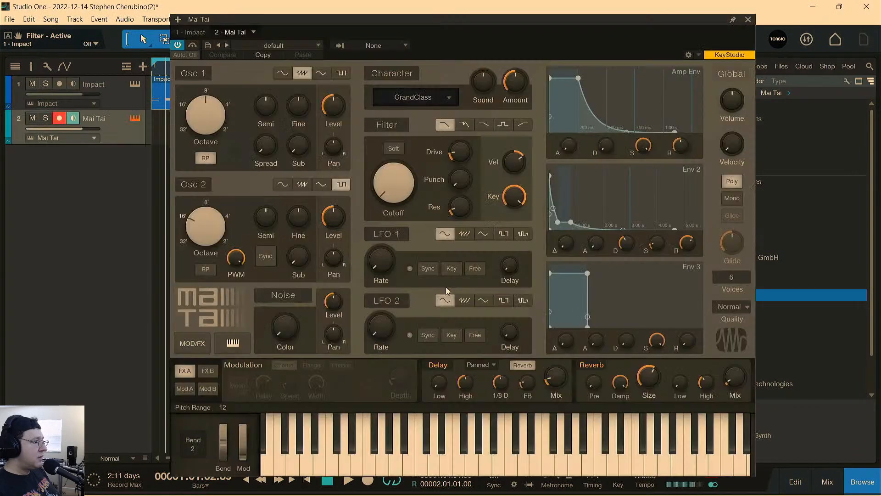
left_click(748, 19)
Create a one-bar Mai Tai part at bar 1, open it in the note editor, and play it looped from the start.
key("slash")
key("comma")
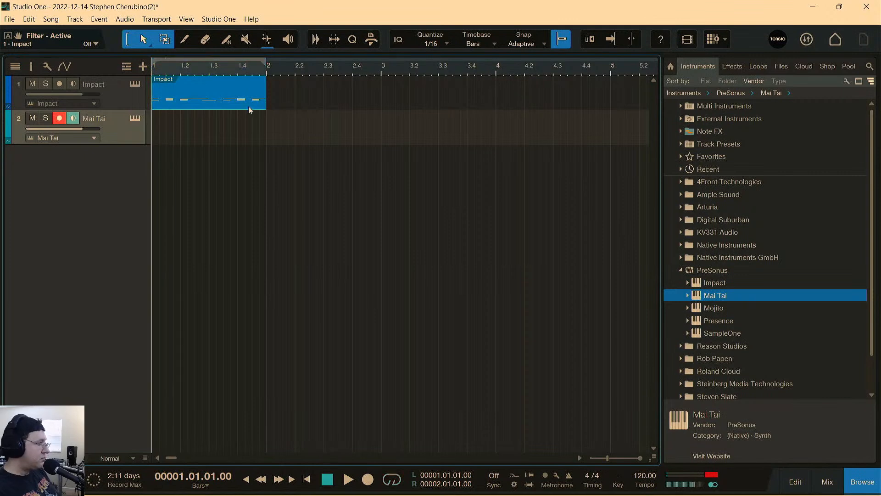
key("space")
double_click(174, 137)
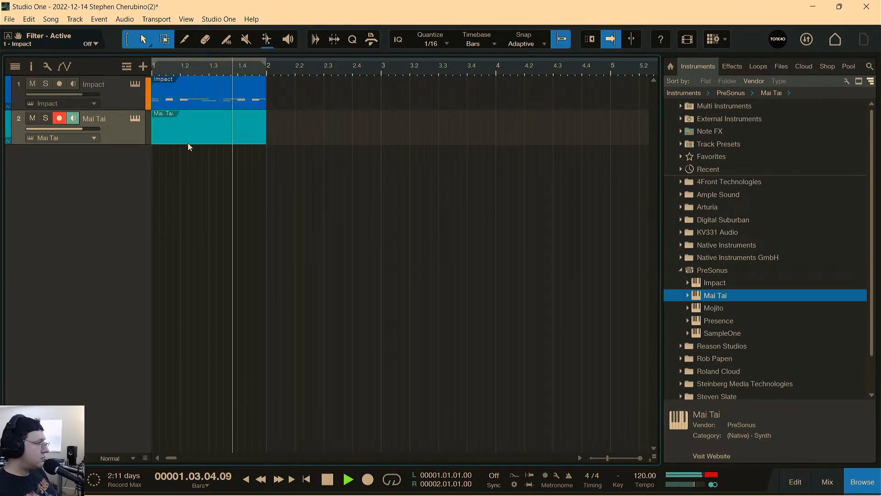
double_click(187, 138)
key("space")
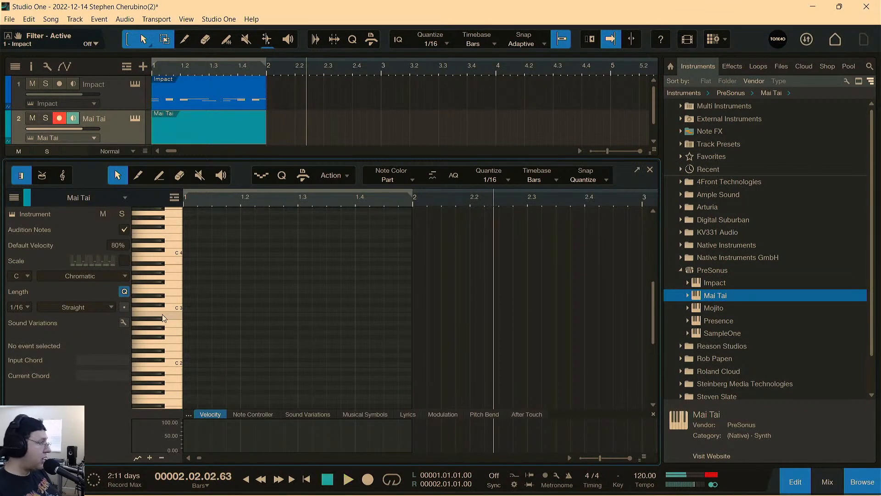
key("slash")
key("comma")
key("space")
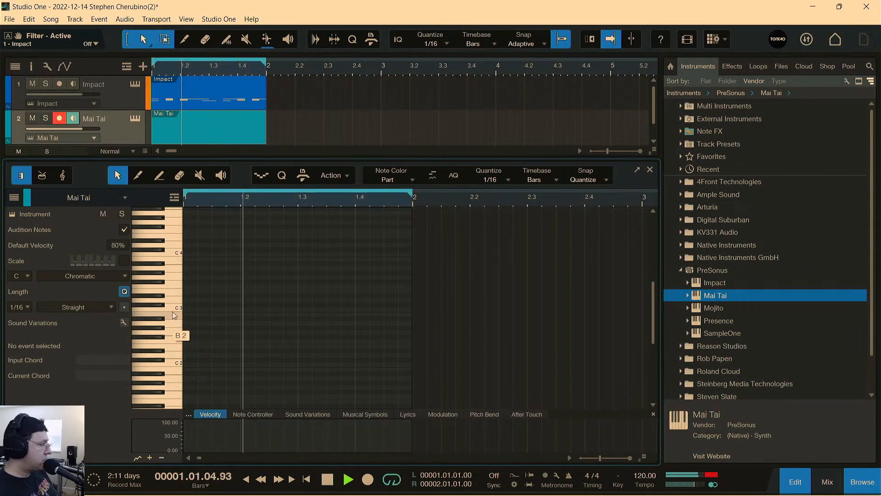
Add sixteenth notes on C2 at 1.1.3 and 1.1.4 and on G#1 at 1.2.4 and 1.3.1.
left_click(174, 358)
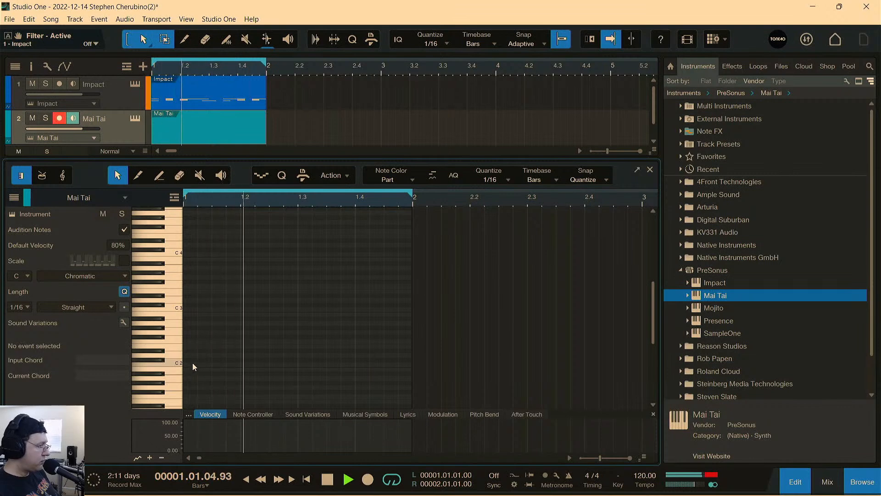
left_click(215, 365)
left_click(231, 365)
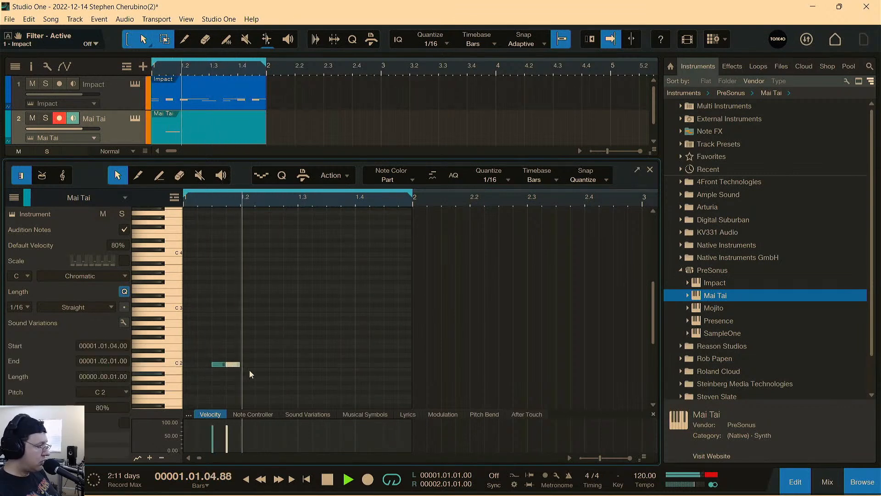
key("space")
left_click(293, 381)
left_click(305, 381)
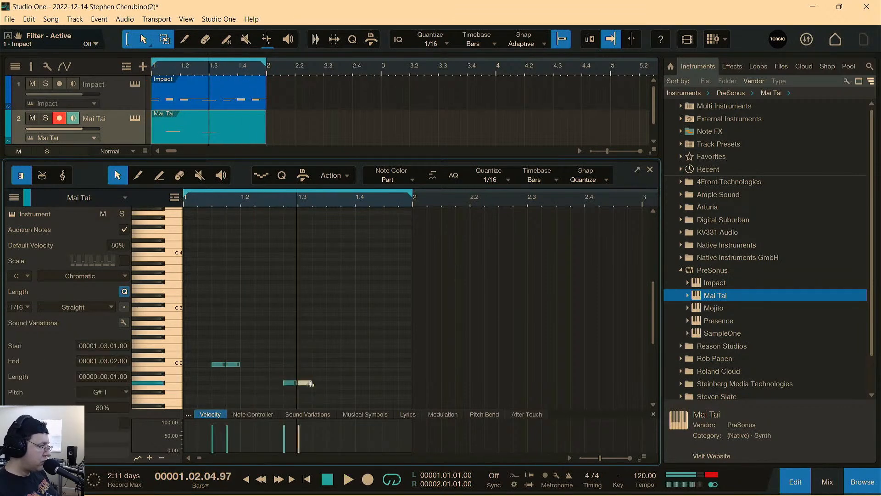
Move the G#1 note at 1.3.1 to 1.3.2, and add G#1 at 1.3.3 and A#1 at 1.4.2 and 1.4.4.
left_click_drag(307, 384, 321, 384)
left_click(332, 382)
left_click(376, 374)
left_click(403, 371)
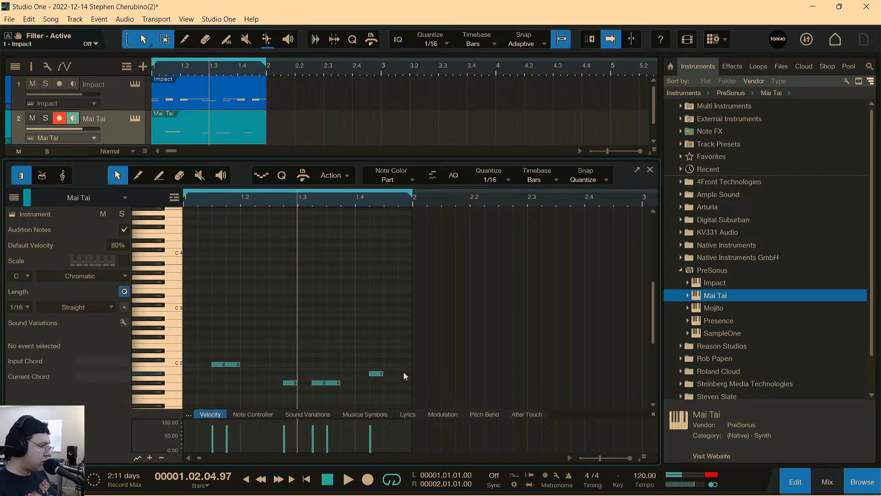
Play the loop from the start and shift both A#1 notes one sixteenth earlier, to 1.4.1 and 1.4.3.
key("Home")
key("space")
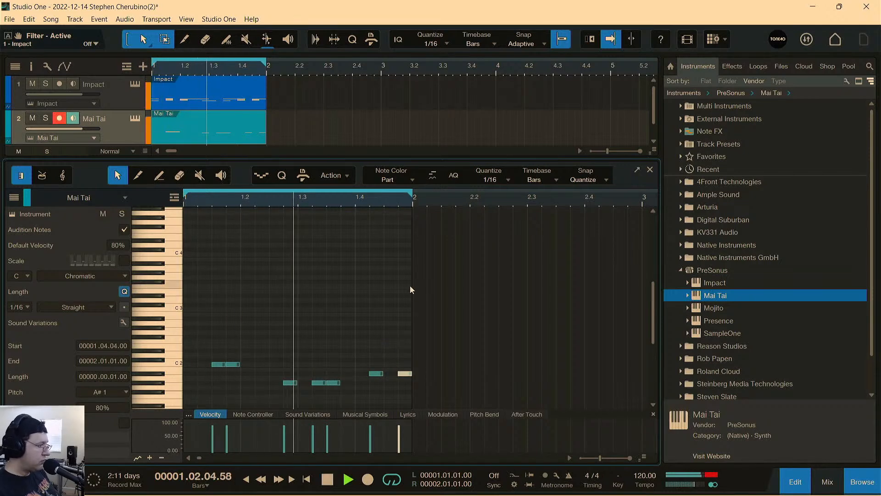
left_click(376, 374)
mouse_move(378, 374)
left_mouse_down()
mouse_move(368, 374)
mouse_move(402, 374)
mouse_move(394, 378)
left_mouse_up()
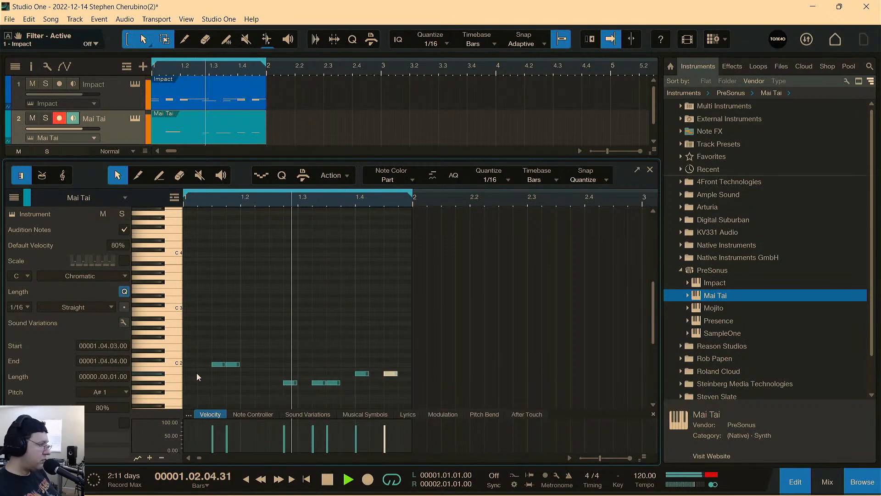
In Mai Tai, set the amp envelope release to 266 ms, raise the filter cutoff slightly, and set Osc 1's octave to 4'.
left_click(134, 118)
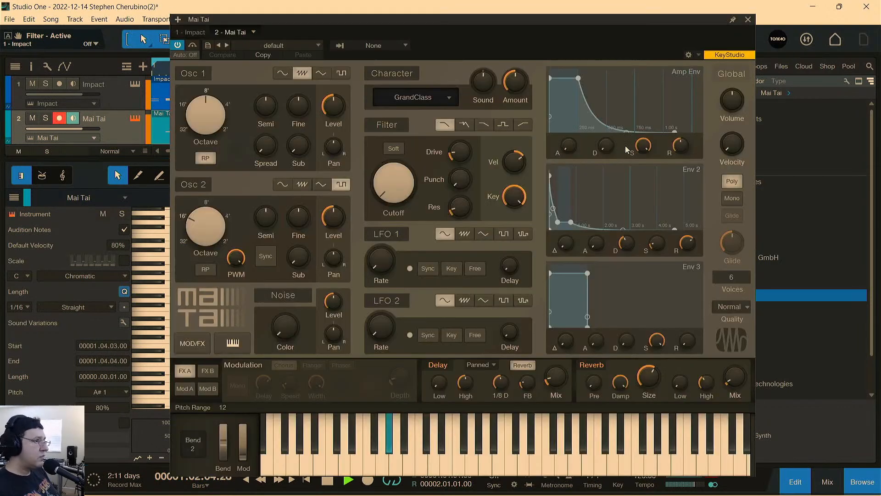
left_click_drag(680, 147, 679, 158)
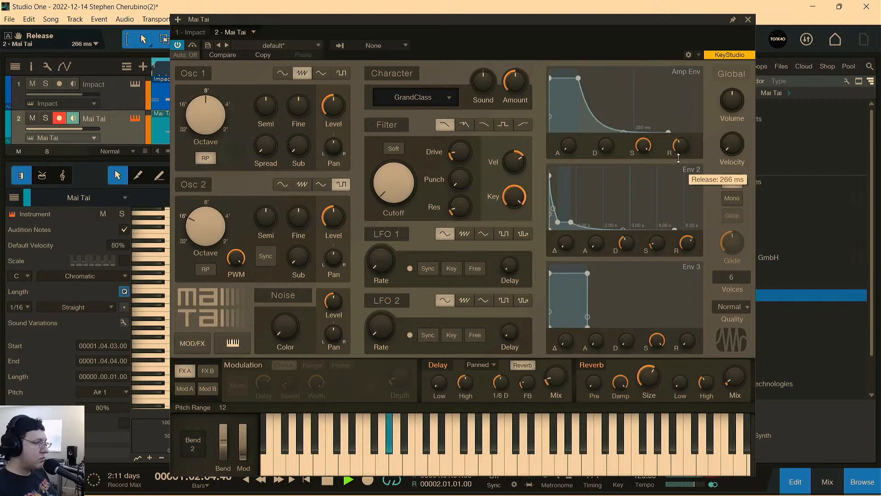
left_click_drag(403, 188, 403, 181)
left_click_drag(203, 122, 201, 102)
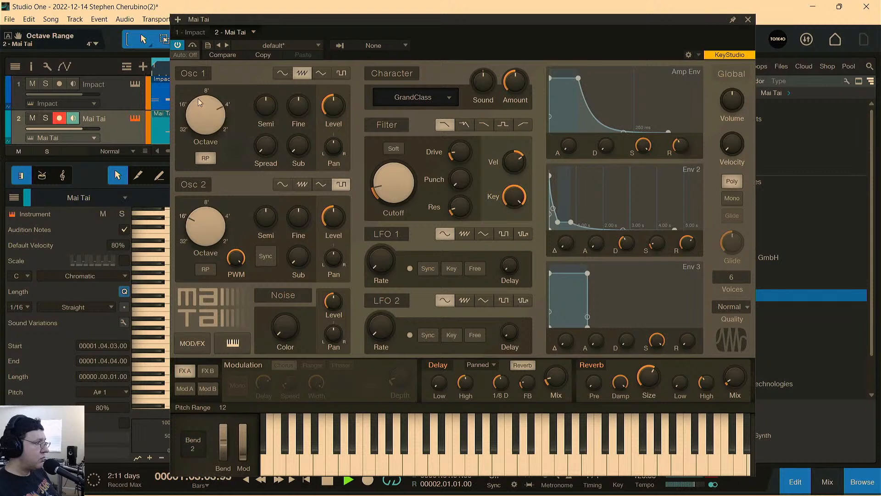
left_click(748, 19)
Lower the Mai Tai track volume to -3.3 dB, stop playback, and close the note editor.
mouse_move(77, 130)
left_mouse_down()
mouse_move(69, 129)
mouse_move(78, 135)
left_mouse_up()
key("space")
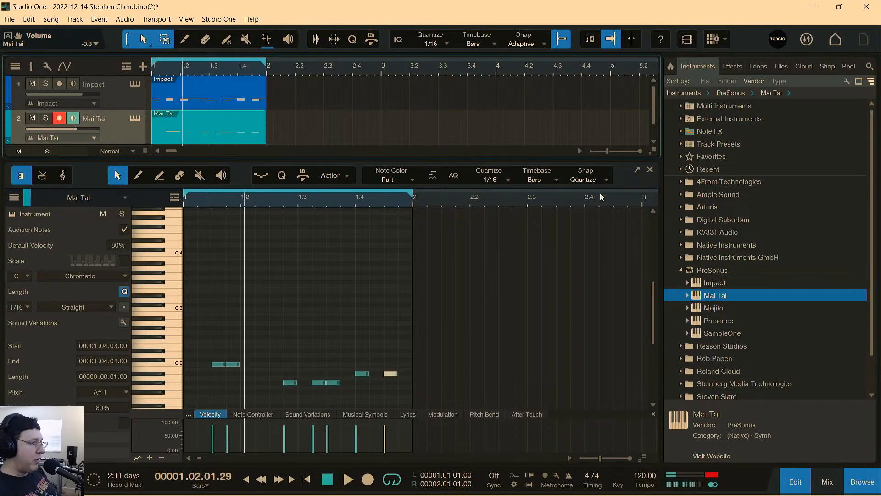
left_click(649, 170)
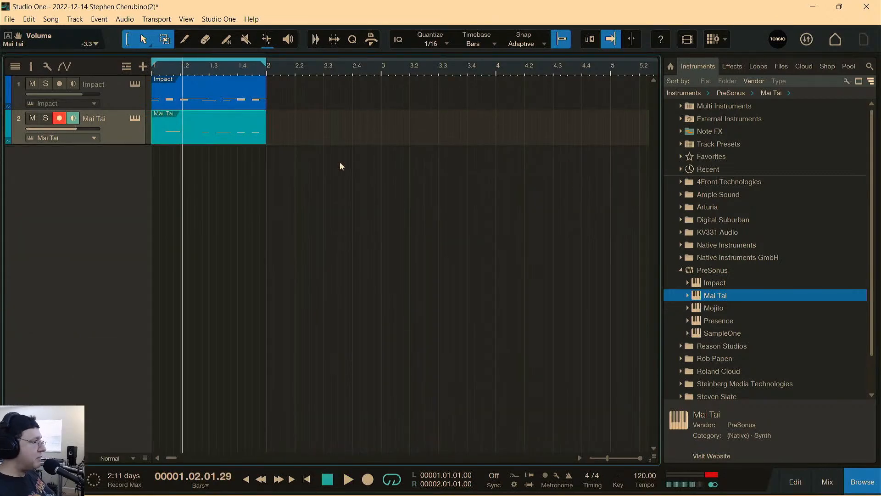
Open track 1's Impact XT window and audition its pads one by one, from Base Drum 2 up to Lead 2.
left_click(130, 103)
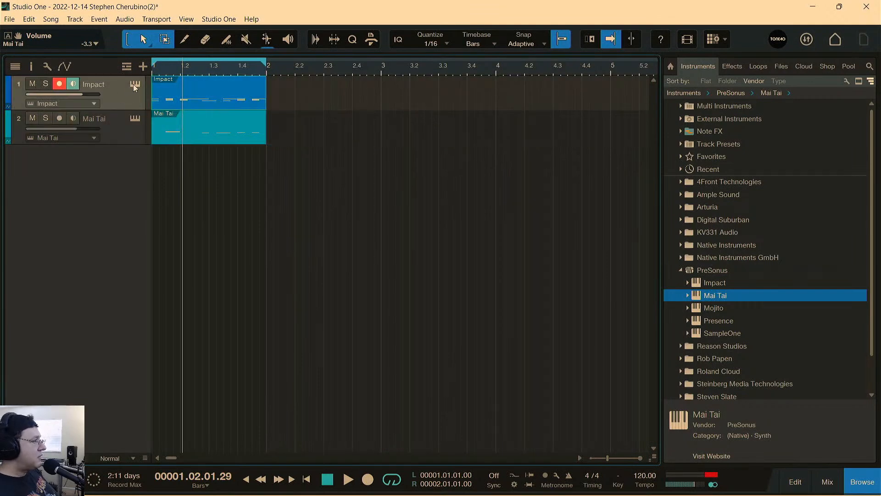
left_click(134, 84)
left_click_drag(407, 20, 382, 19)
left_click(279, 395)
left_click(345, 407)
left_click(424, 407)
left_click(422, 349)
left_click(367, 343)
left_click(209, 331)
left_click(207, 283)
left_click(277, 281)
left_click(352, 282)
left_click(410, 282)
left_click(422, 233)
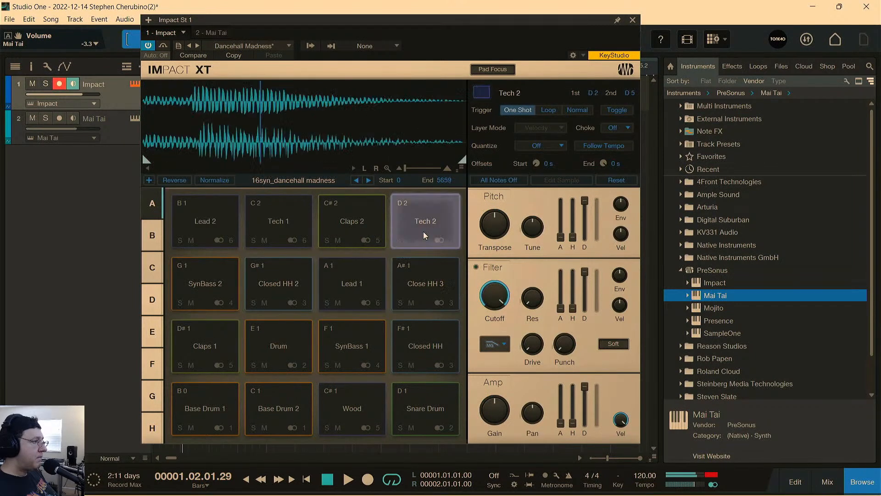
left_click(356, 229)
left_click(287, 229)
left_click(206, 231)
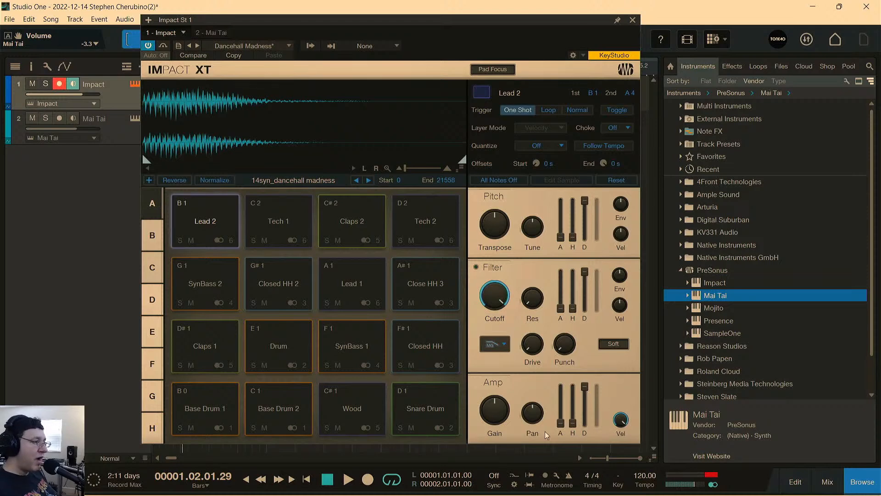
Close the Impact XT window and add a second Impact instrument on a new track.
left_click(633, 21)
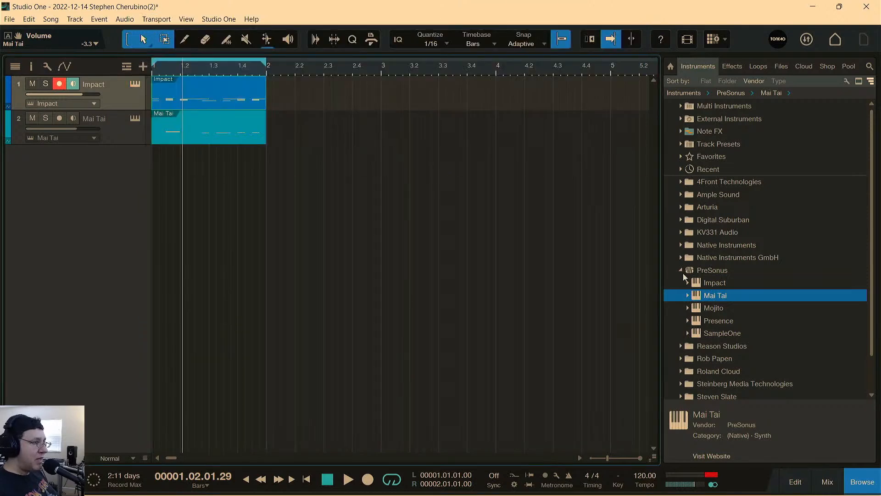
left_click_drag(698, 283, 257, 226)
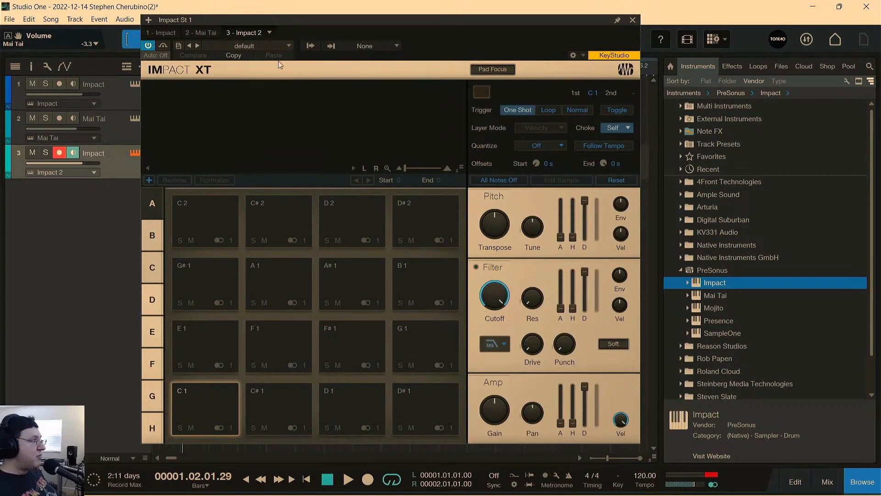
Browse the preset kits available for the new Impact XT, closing the list without loading one.
left_click(271, 47)
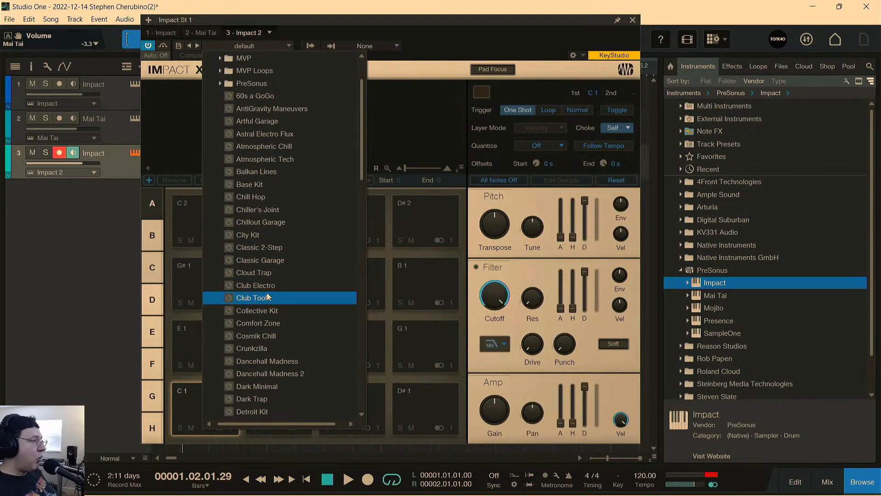
scroll(251, 327, "down", 4)
scroll(252, 325, "up", 7)
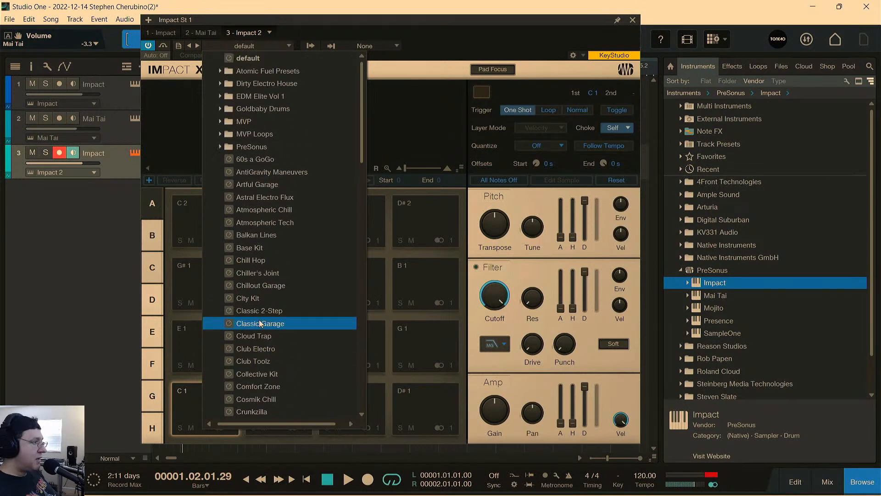
left_click(264, 30)
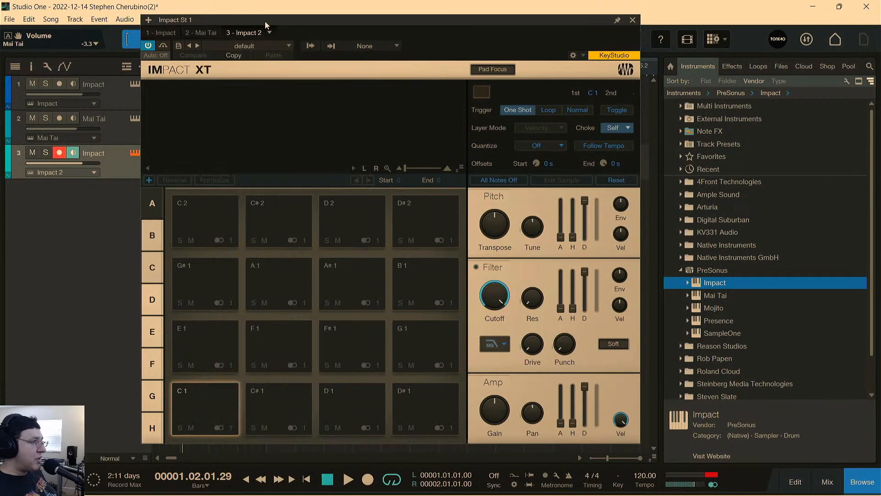
Look through the Files and Loops libraries and expand the aggressive loops folder.
left_click(781, 67)
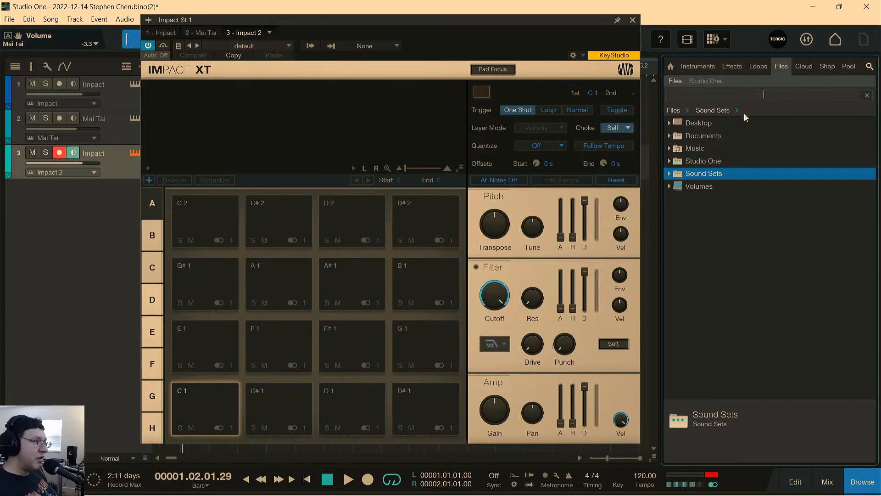
left_click(756, 68)
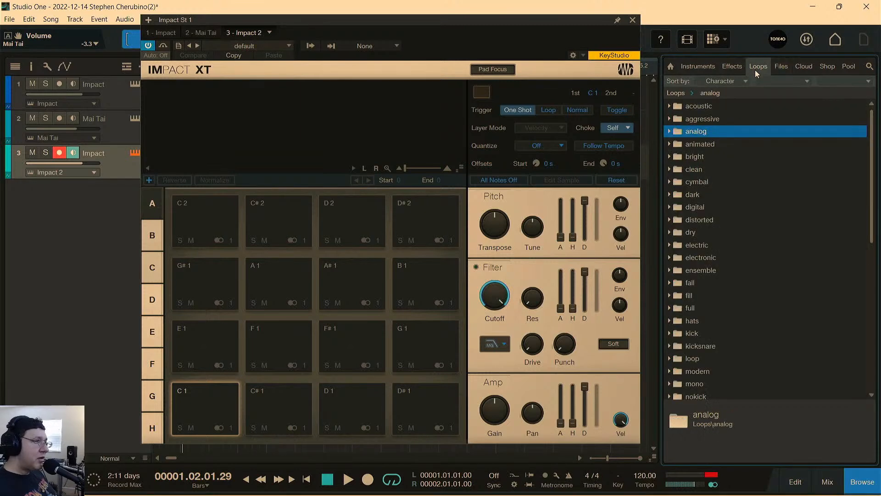
left_click(670, 132)
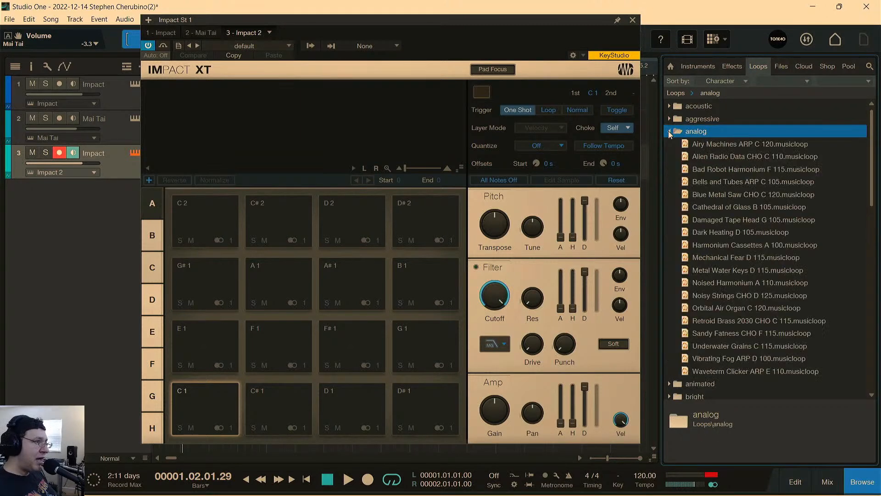
left_click(668, 131)
left_click(669, 119)
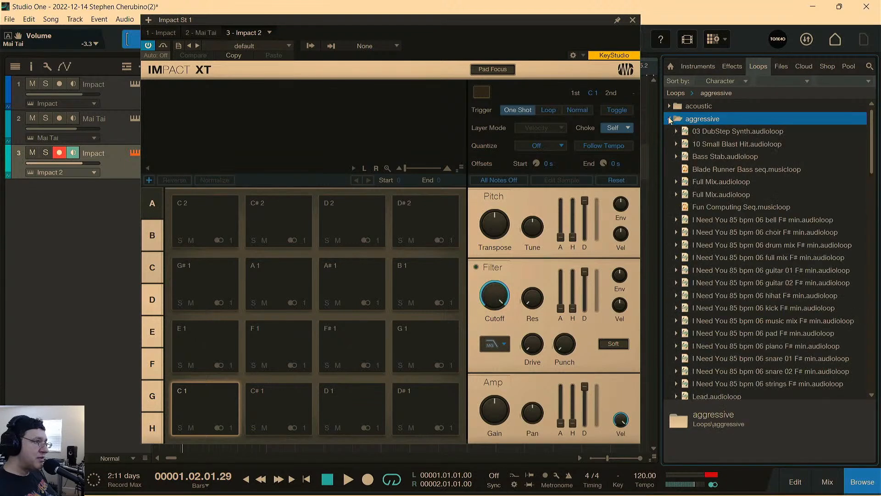
Preview the Bass Stab, 03 DubStep Synth and 10 Small Blast Hit loops, then stop the preview.
left_click(726, 159)
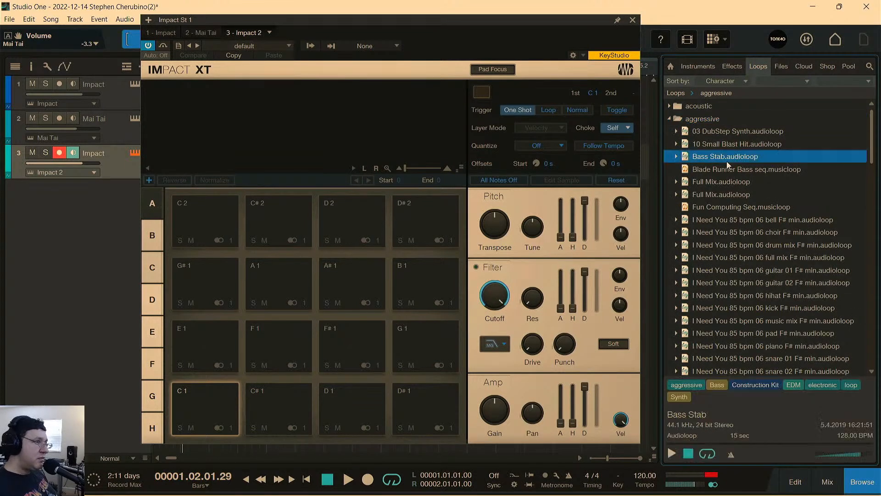
left_click(723, 131)
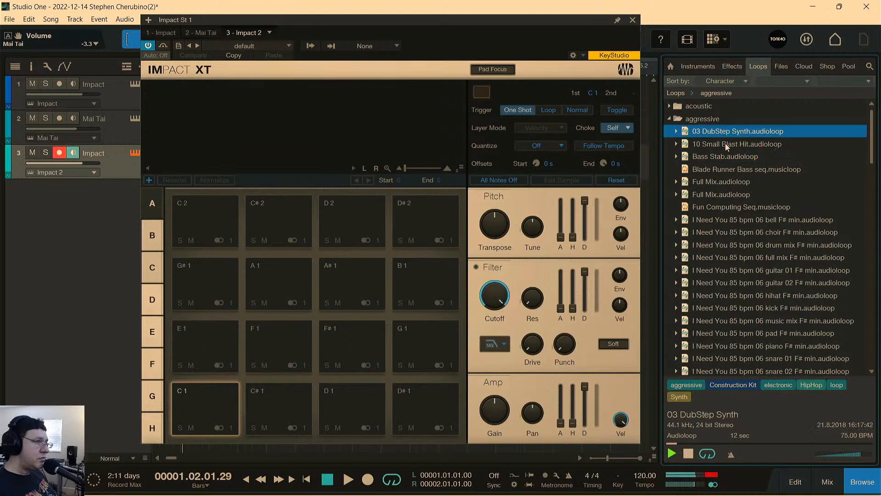
left_click(727, 144)
left_click(723, 132)
left_click(688, 453)
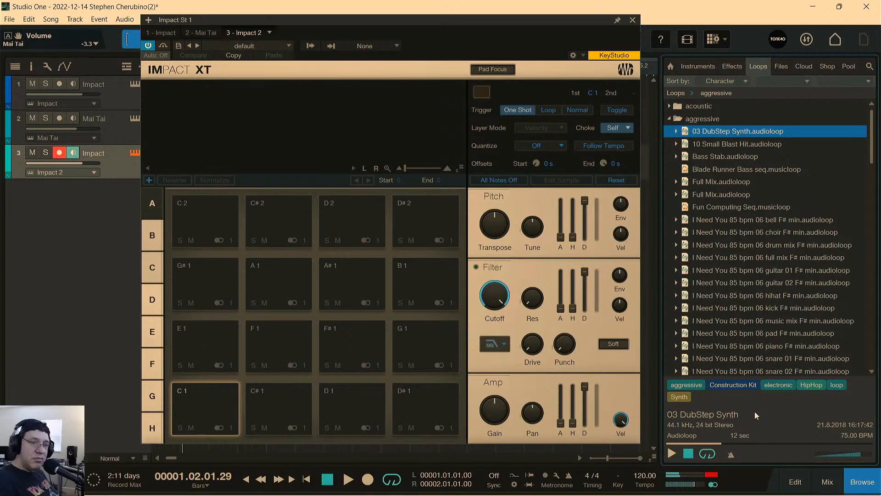
Load the 03 DubStep Synth loop onto Impact XT's C 1 pad and audition it.
left_click_drag(719, 132, 205, 409)
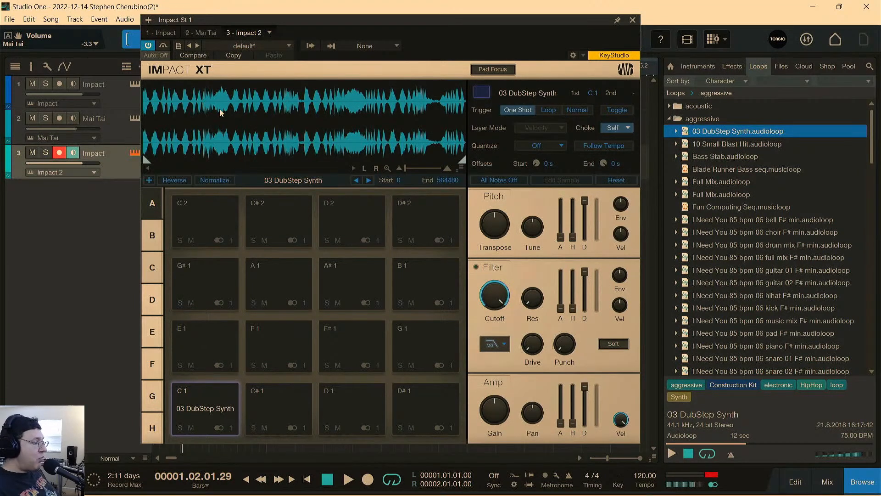
left_click(212, 391)
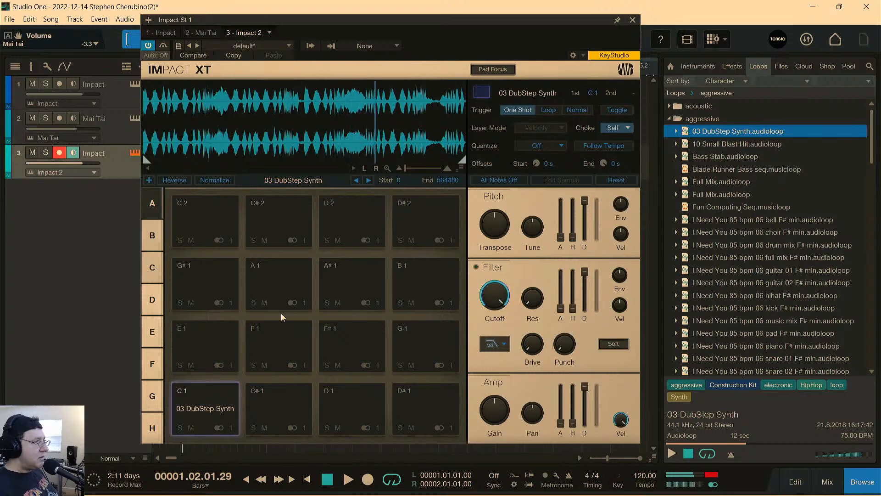
left_click(191, 427)
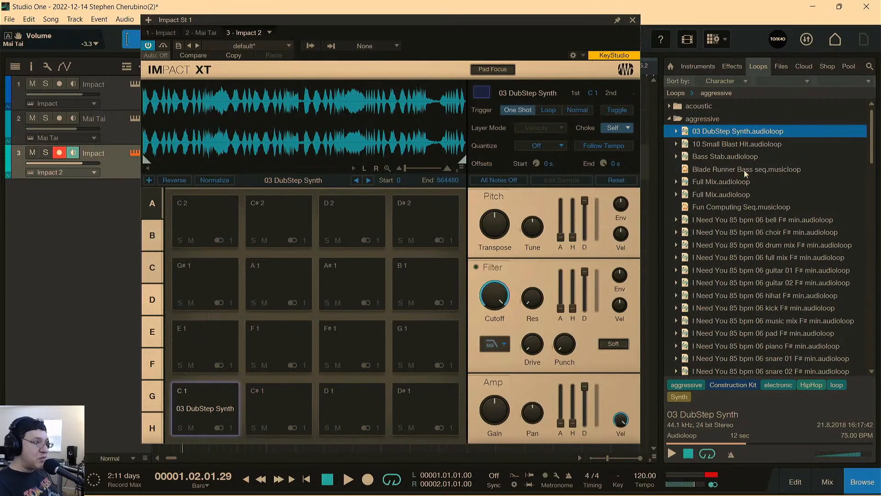
Preview more aggressive loops, including Bass Stab, both Full Mix loops, and the I Need You full mix and drum mix.
left_click(709, 154)
left_click(711, 182)
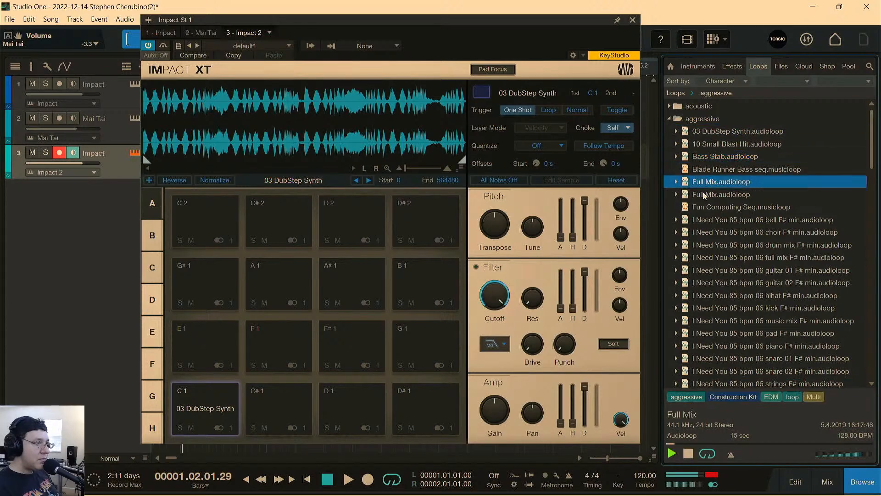
left_click(705, 195)
left_click(729, 274)
left_click(717, 257)
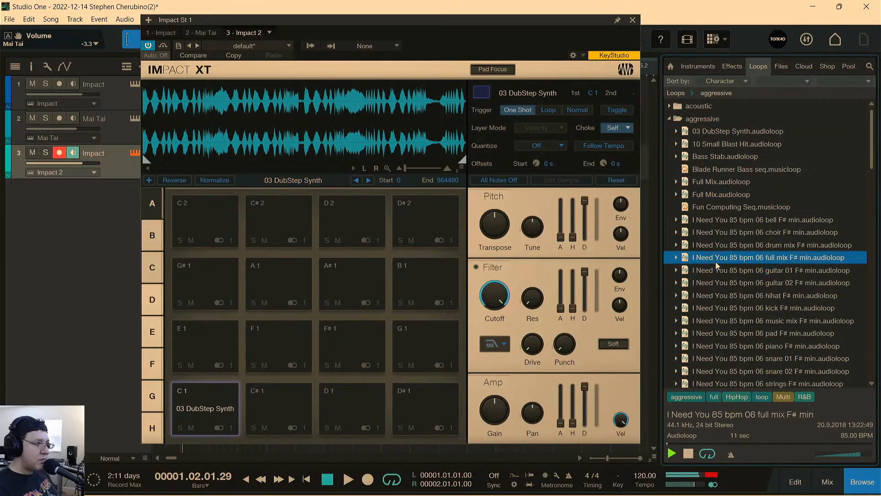
left_click(716, 244)
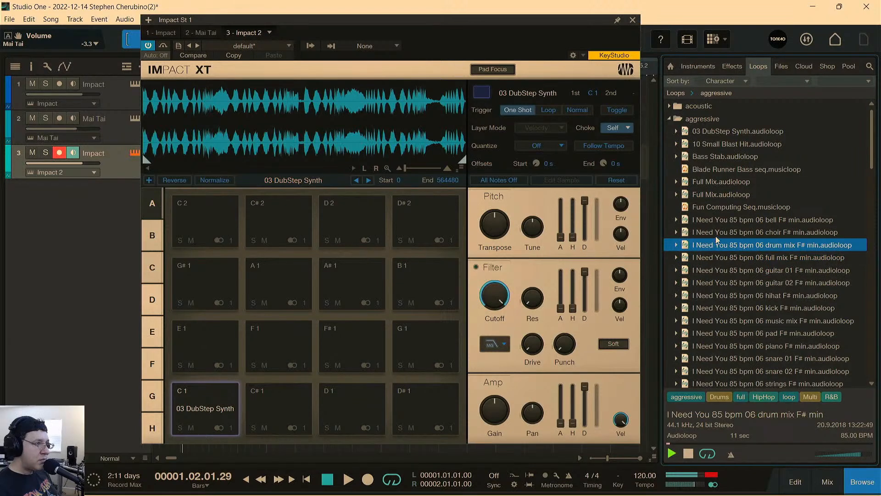
Load the I Need You 85 bpm 06 guitar 02 F# min loop onto pad C# 1, audition it, and mute the pad.
left_click(713, 283)
left_click_drag(712, 286, 290, 400)
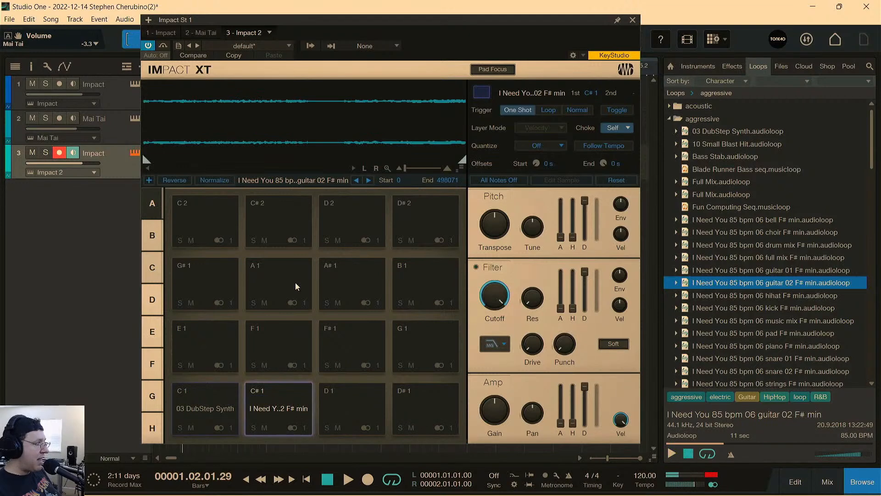
left_click(282, 403)
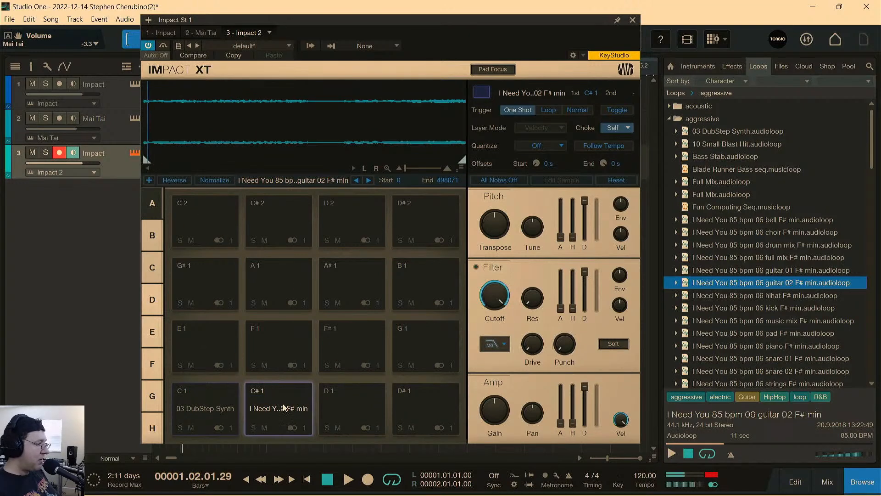
left_click(264, 428)
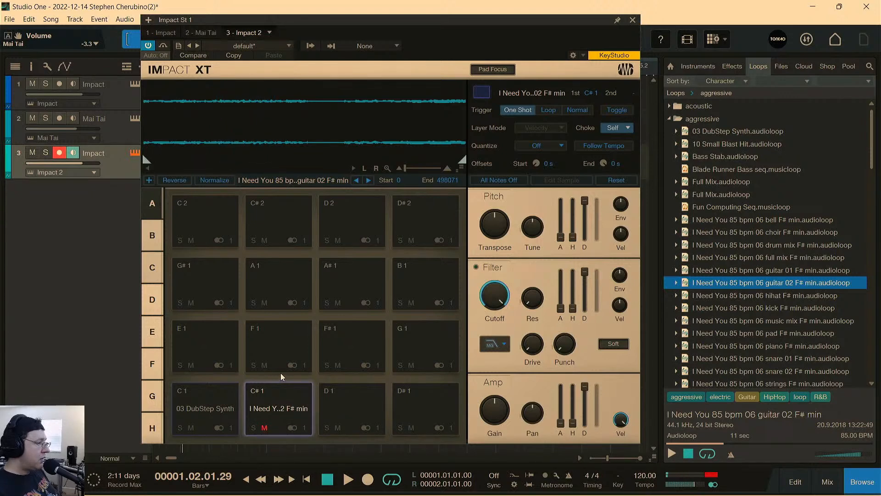
Preview the four Lead loops and Nowhere 160 bpm Bass C min in the aggressive folder.
scroll(731, 340, "down", 3)
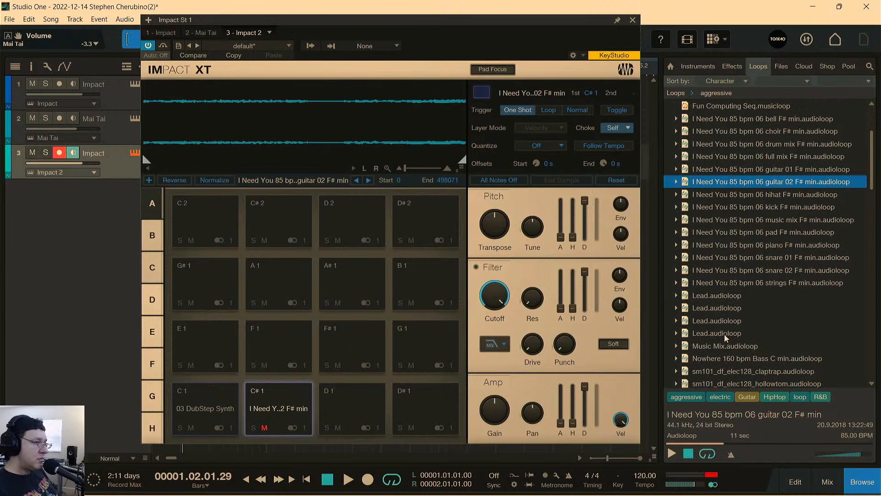
left_click(722, 334)
left_click(720, 321)
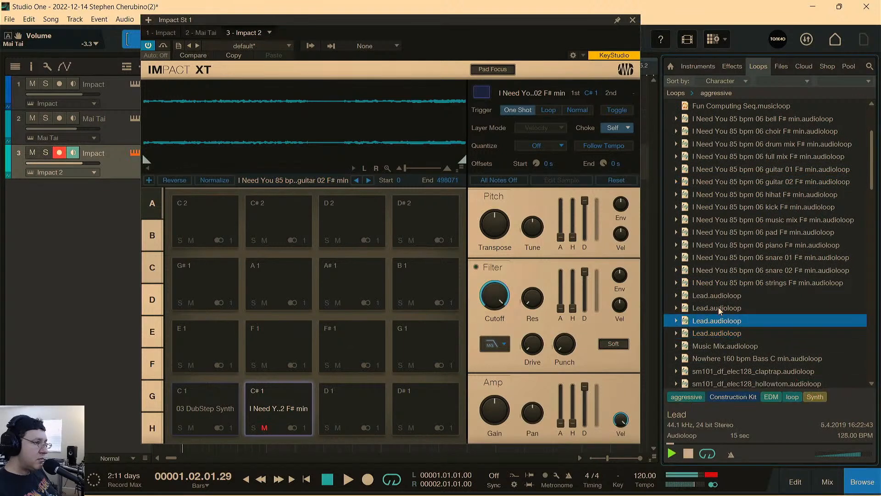
left_click(720, 308)
left_click(723, 296)
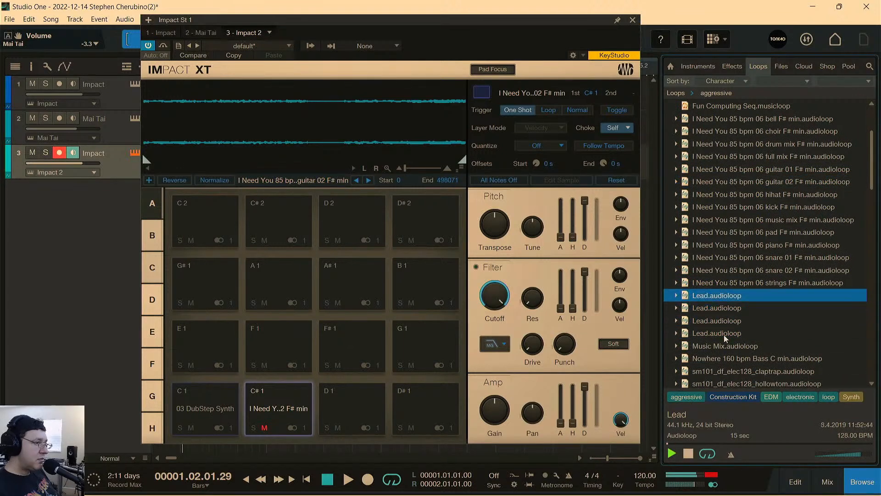
left_click(723, 360)
scroll(701, 154, "up", 3)
Collapse the aggressive folder, expand acoustic, and preview its Jazz Kick samples and a 01 Cello 1 loop.
left_click(668, 119)
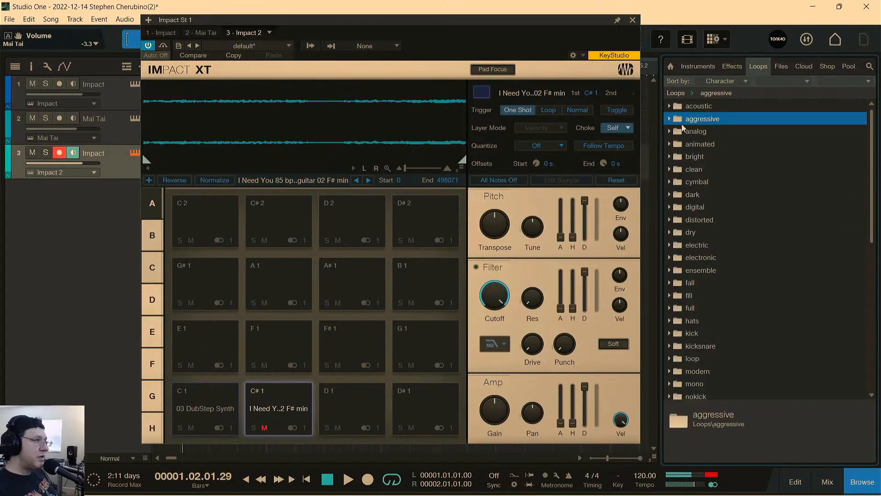
left_click(670, 107)
left_click(668, 106)
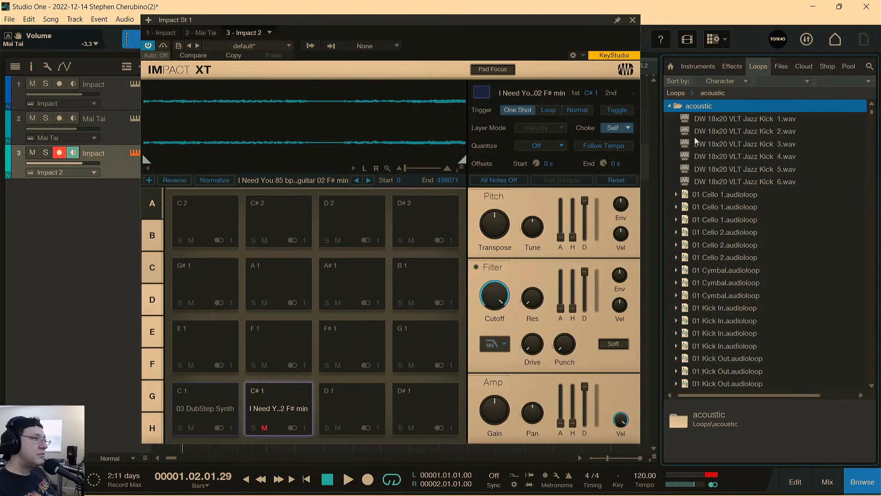
left_click(712, 130)
left_click(721, 170)
left_click(724, 209)
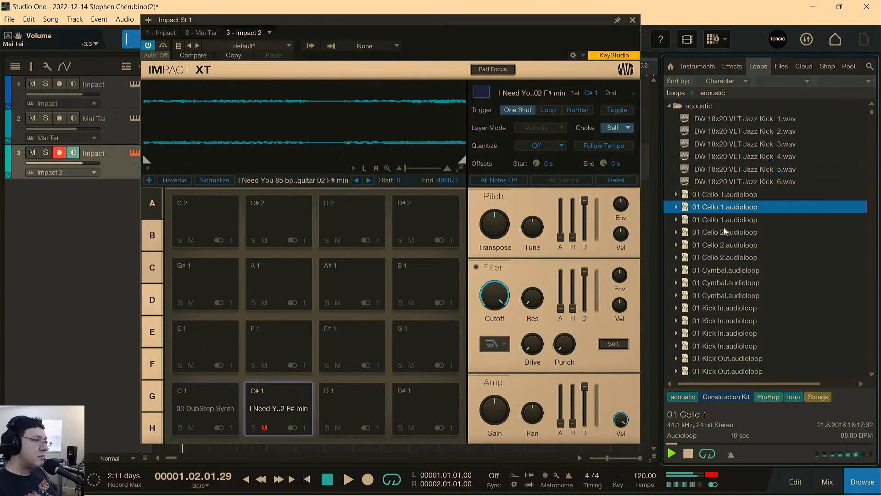
Load the 01 Cello 1 loop onto pad D 1, audition it, and unmute pad C# 1.
left_click_drag(743, 210, 351, 407)
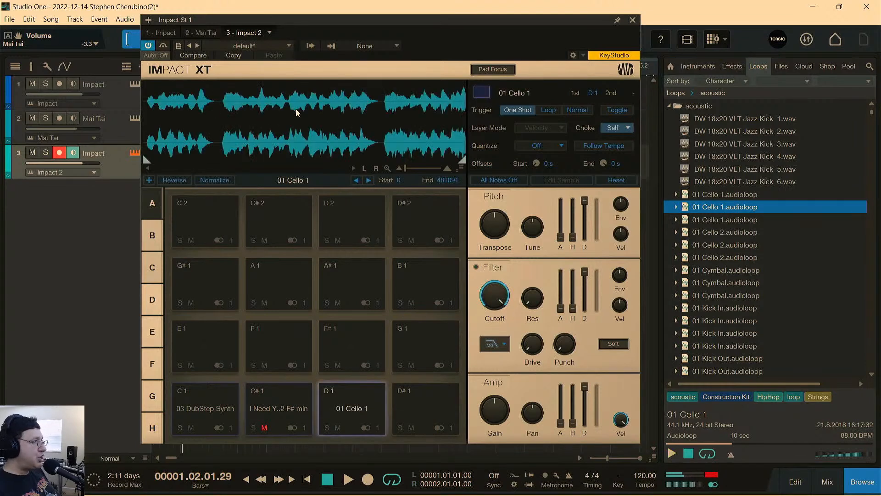
left_click(351, 391)
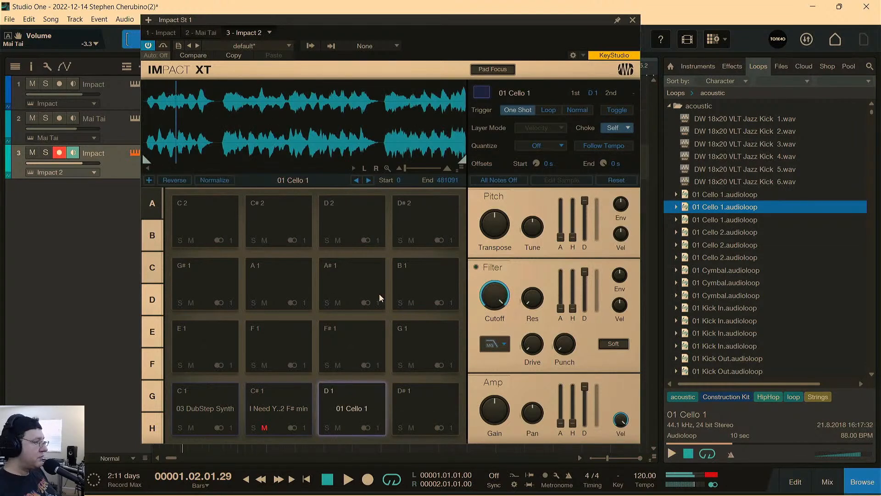
left_click(265, 427)
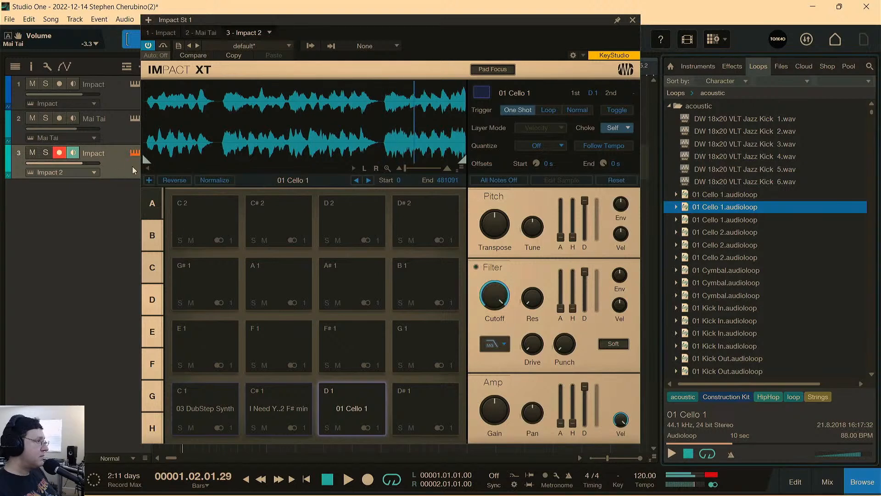
Mute the Mai Tai track and play the song while triggering the 01 Cello 1 pad.
left_click(39, 119)
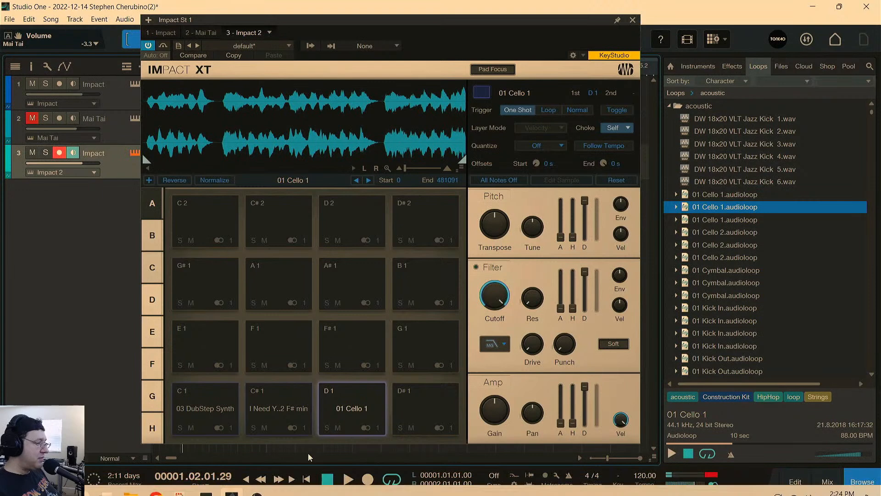
left_click(307, 478)
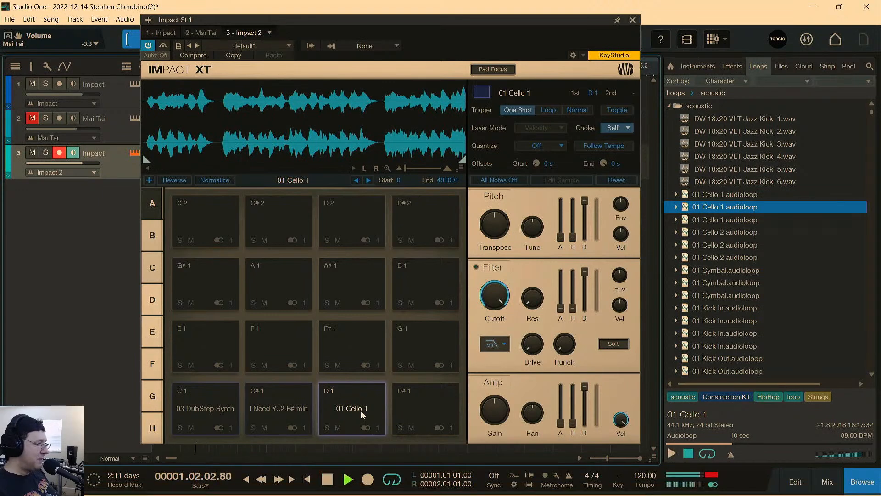
left_click(353, 401)
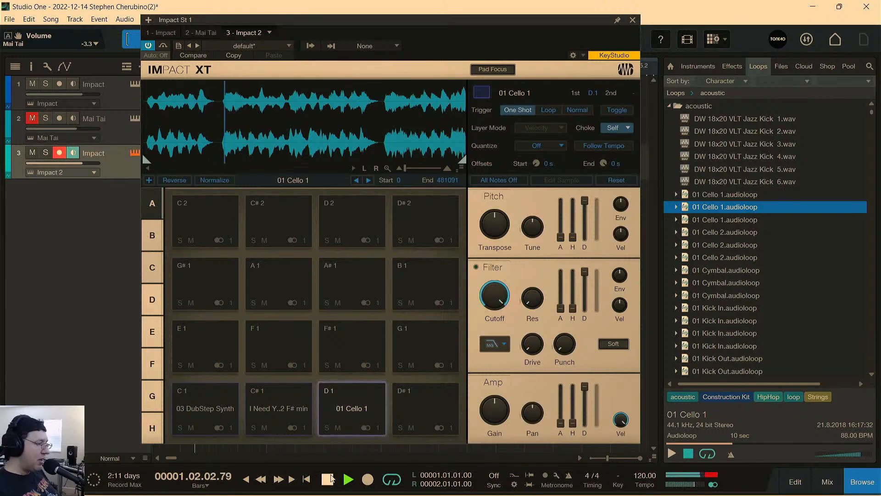
Turn on Follow Tempo for the 01 Cello 1 pad and stop playback.
left_click(585, 145)
key("space")
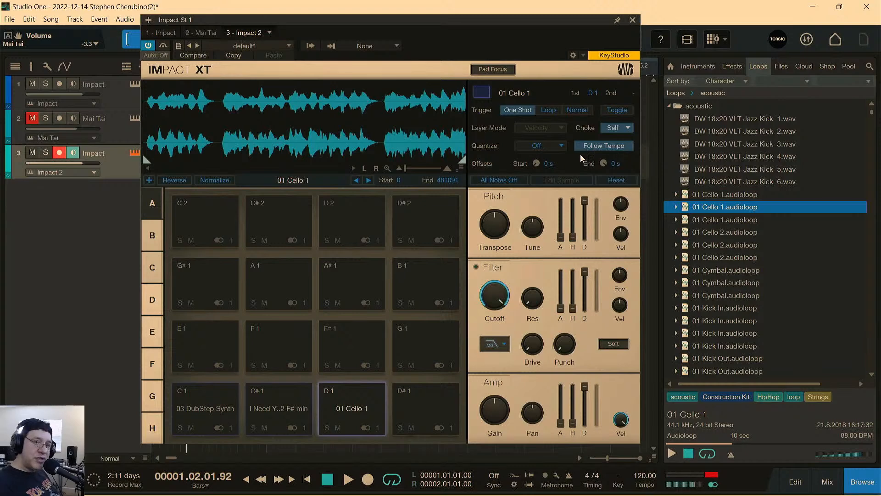
left_click(595, 146)
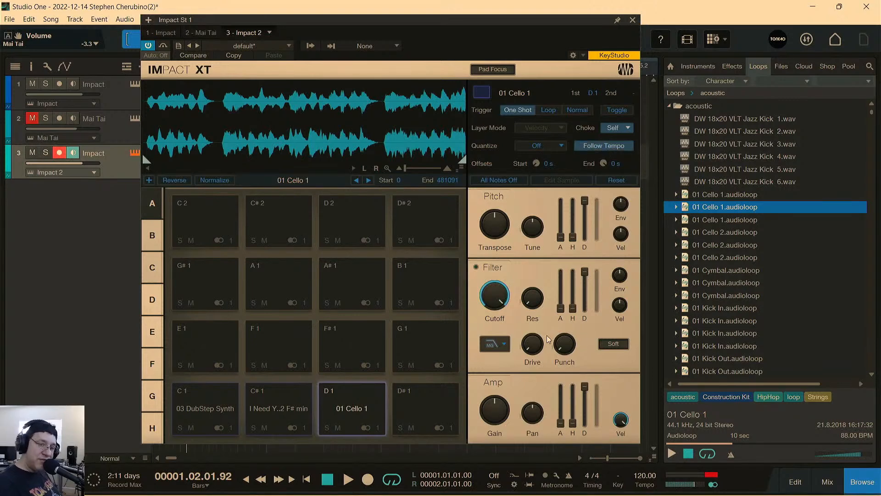
Play the song while retriggering the tempo-following cello pad, then stop playback and mute pad D 1.
left_click(348, 479)
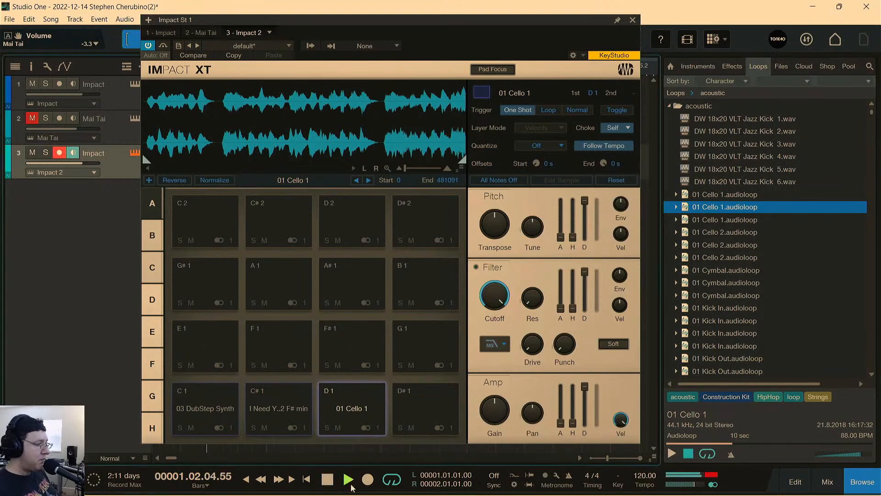
left_click(368, 398)
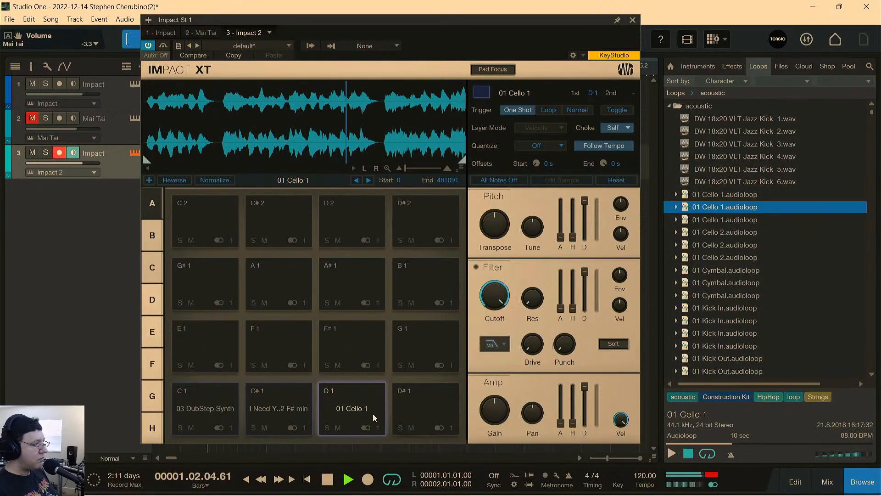
left_click(362, 399)
left_click(364, 405)
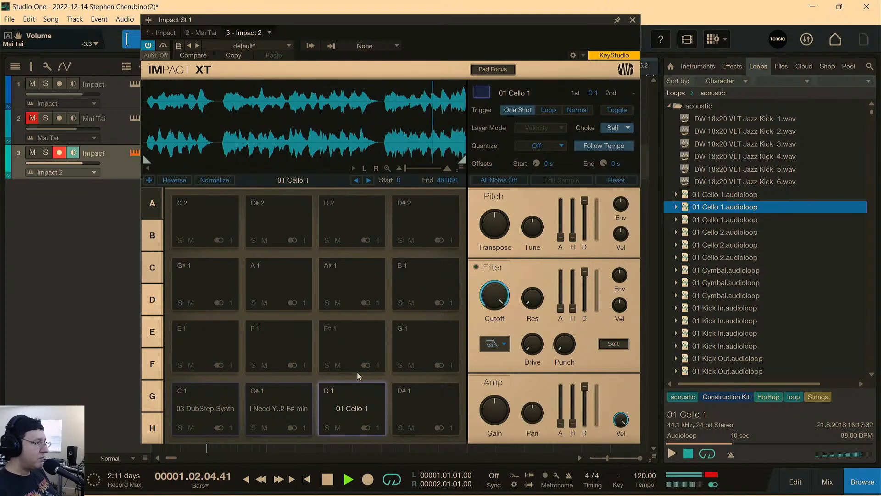
left_click(363, 393)
key("space")
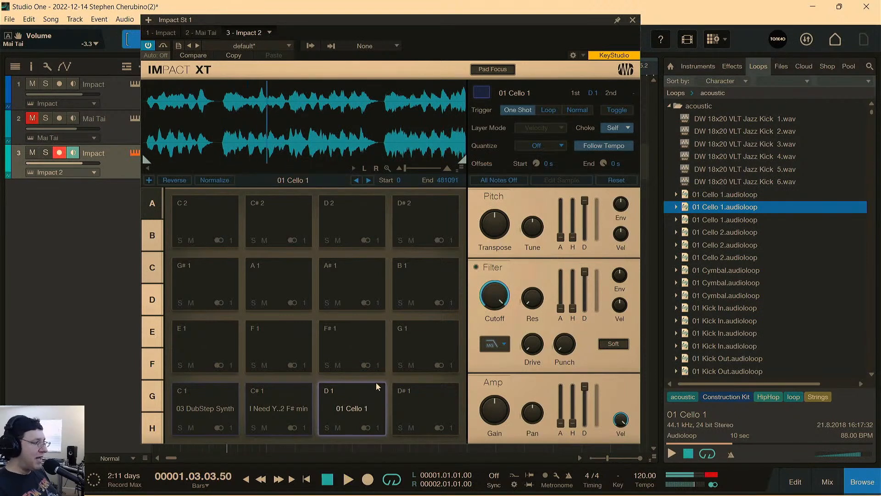
left_click(339, 427)
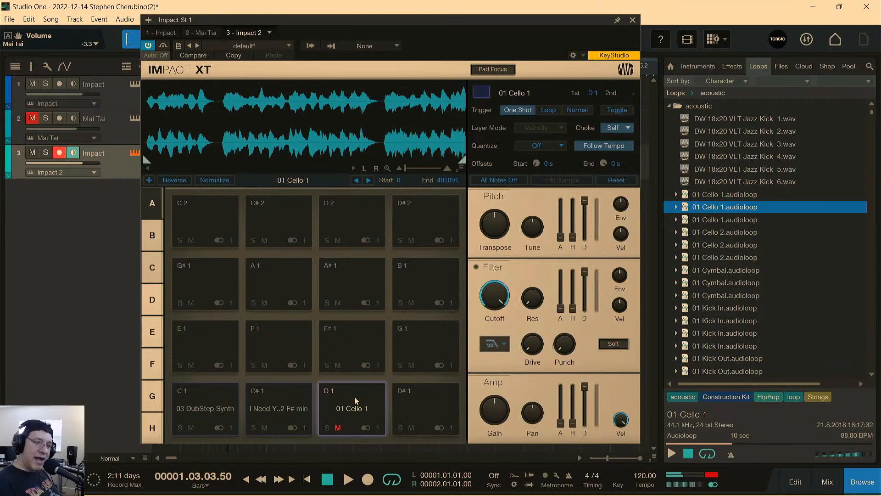
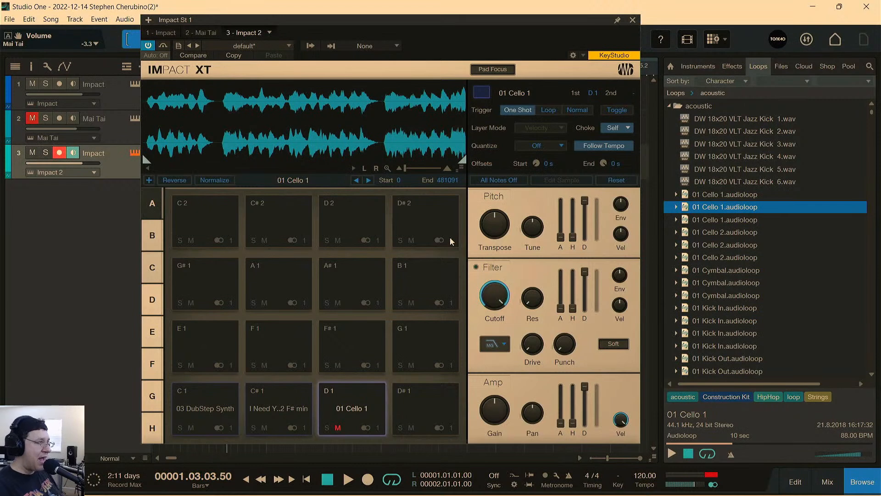
Trim the 01 Cello 1 sample so it starts at 6822 and ends at 18748.
left_click_drag(146, 160, 150, 159)
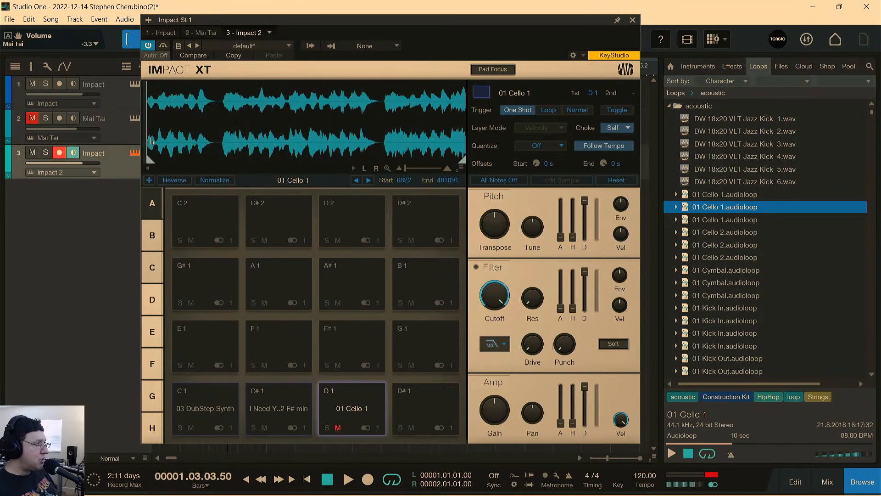
mouse_move(151, 142)
left_mouse_down()
mouse_move(340, 137)
mouse_move(161, 137)
mouse_move(226, 156)
mouse_move(151, 153)
left_mouse_up()
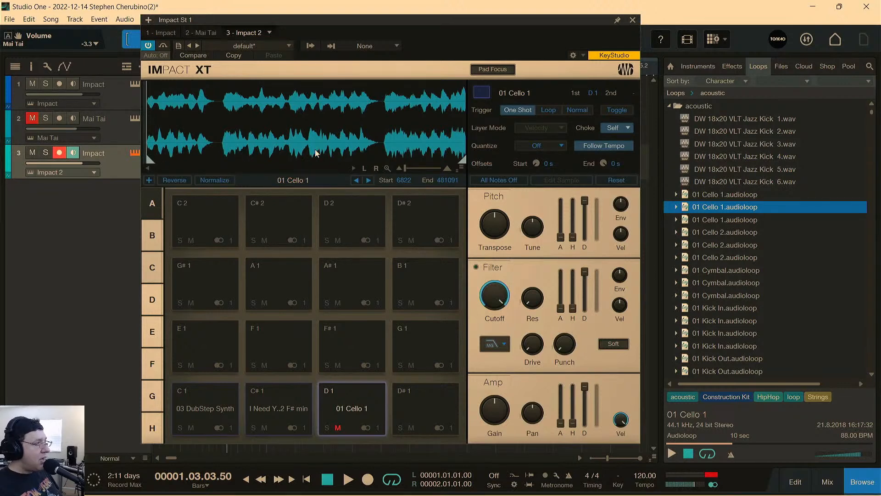
left_click_drag(461, 162, 150, 161)
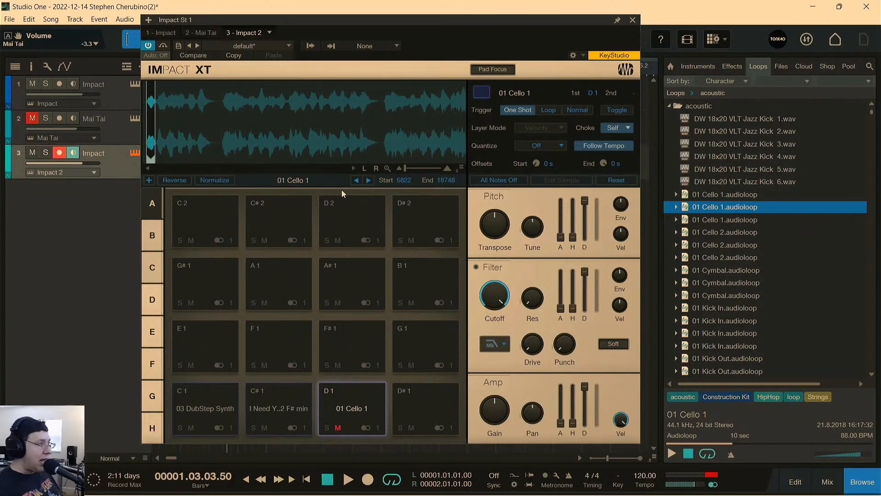
left_click_drag(406, 167, 409, 167)
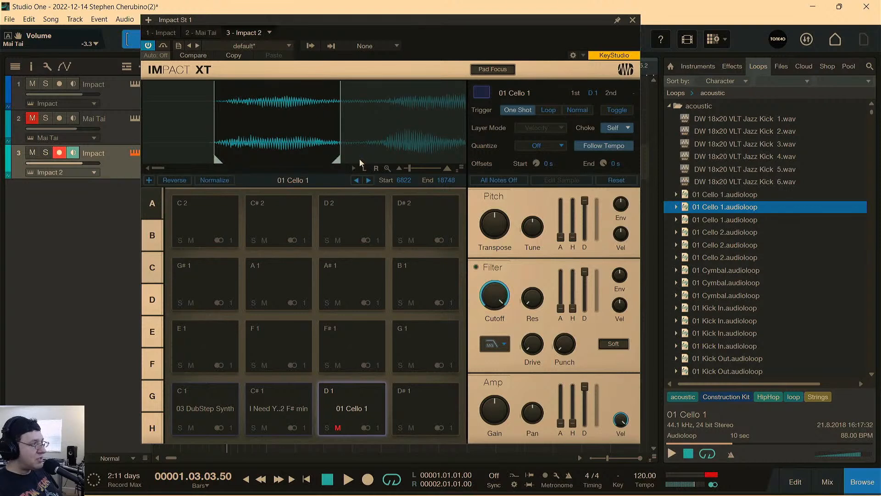
mouse_move(409, 168)
left_mouse_down()
mouse_move(391, 170)
mouse_move(409, 171)
left_mouse_up()
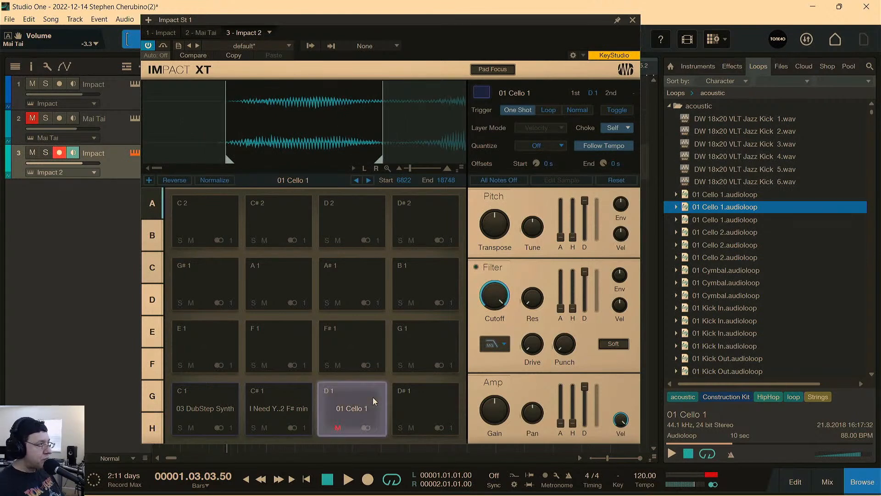
Unmute pad D 1 and audition the trimmed cello sample repeatedly.
left_click(338, 428)
left_click(356, 395)
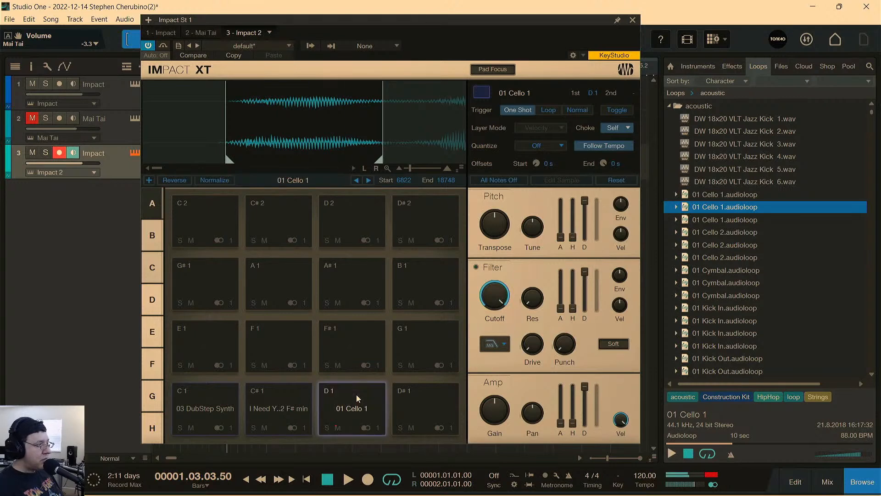
left_click(358, 400)
left_click(359, 399)
left_click(359, 399)
left_click(359, 399)
left_click(359, 401)
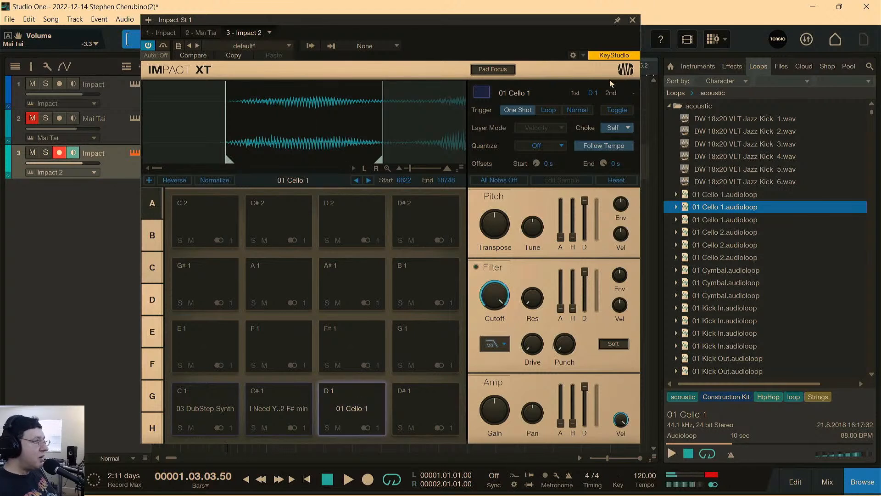
In track 3's Impact clip, add seven 01 Cello 1 hits at 1.1.1, 1.1.4, 1.2.3, 1.2.4, 1.4.1, 1.4.3 and 1.4.4.
left_click(633, 20)
left_click(171, 176)
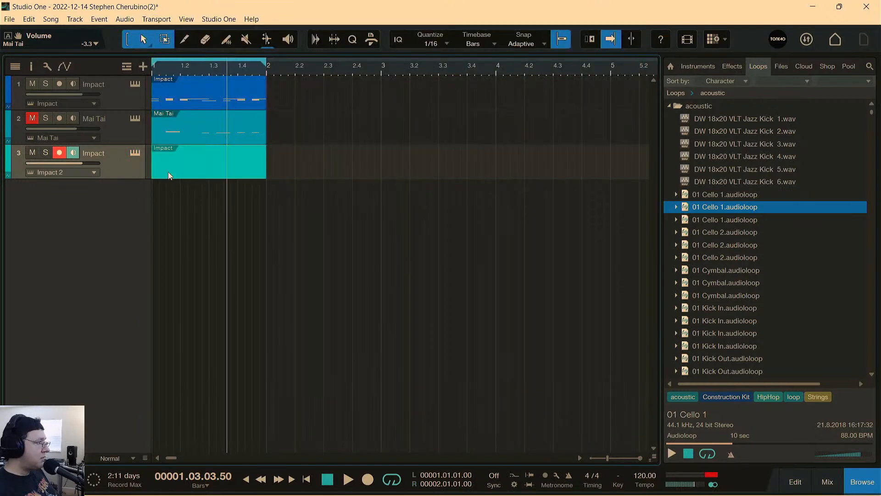
double_click(167, 169)
left_click(177, 230)
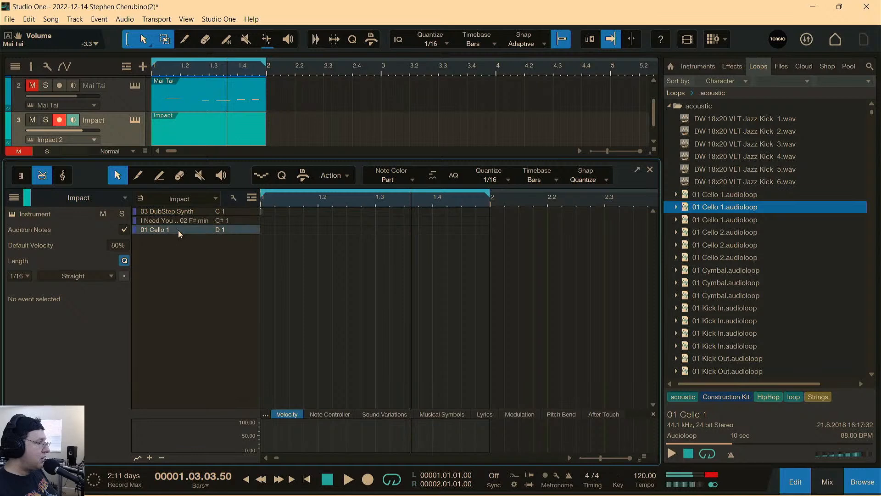
left_click(305, 229)
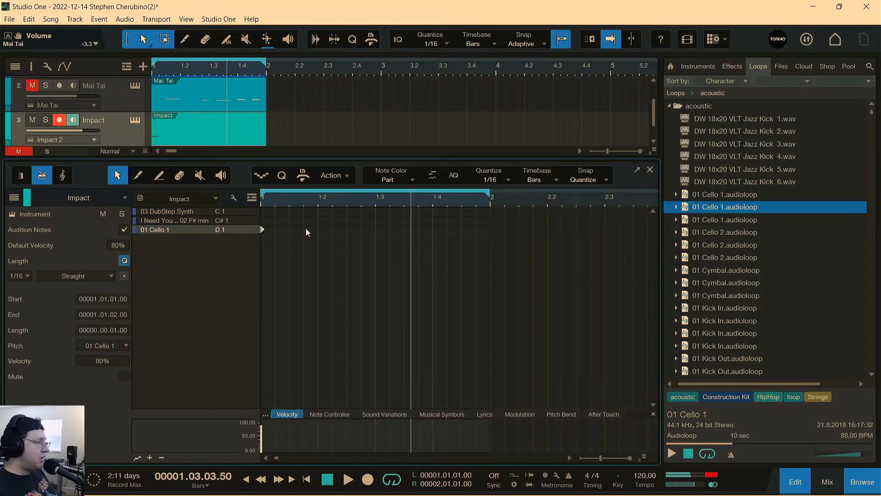
left_click(348, 229)
left_click(362, 229)
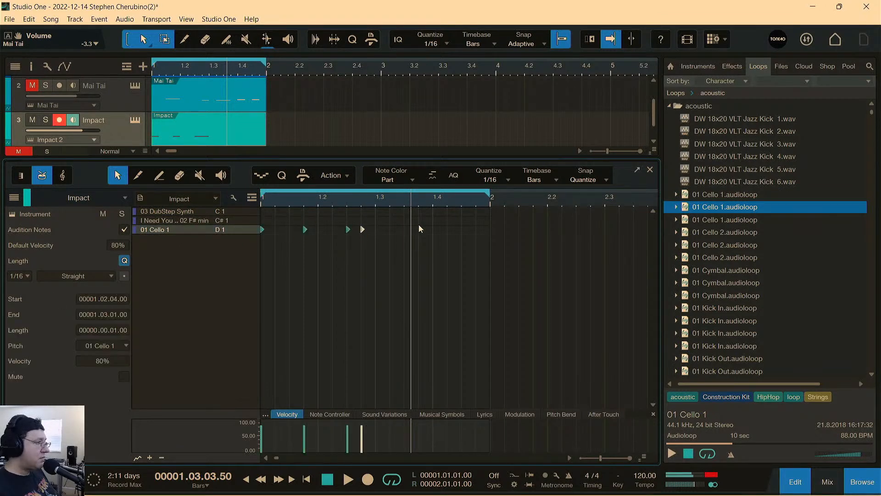
left_click(434, 229)
left_click(463, 229)
left_click(477, 229)
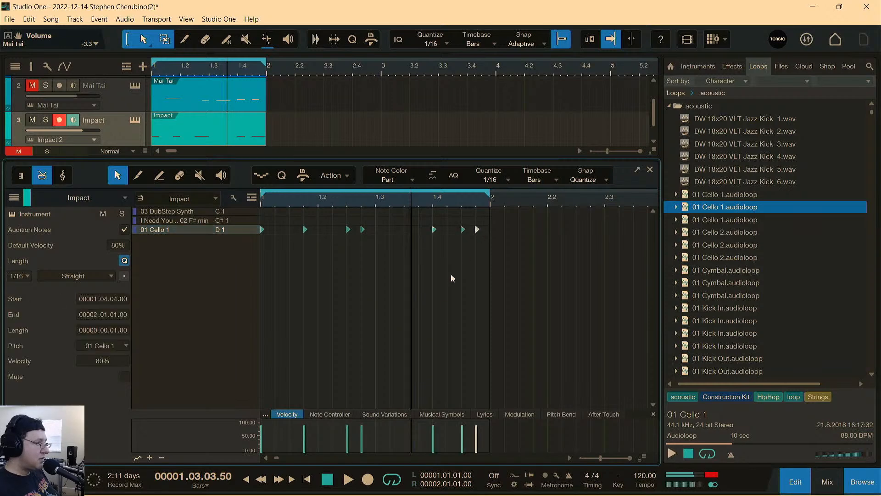
Play the song from the start to hear the cello pattern, and stop playback.
left_click(307, 479)
left_click(349, 480)
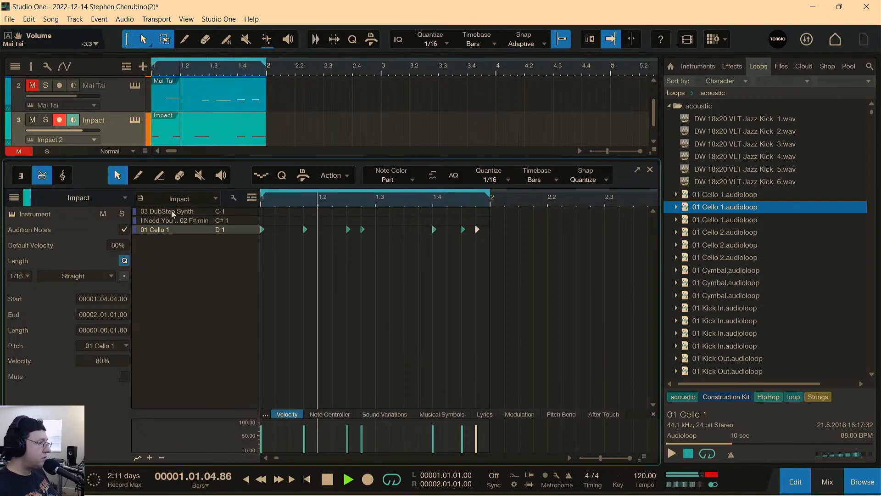
left_click(328, 480)
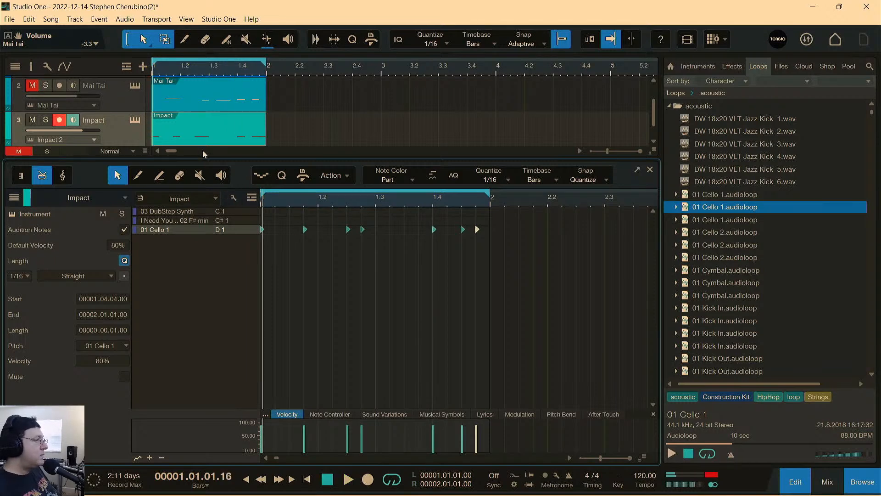
Reopen Impact 2 and trim pad C 1's 03 DubStep Synth sample to start at 430361 and end at 444034.
scroll(201, 130, "down", 1)
left_click(135, 97)
left_click(211, 399)
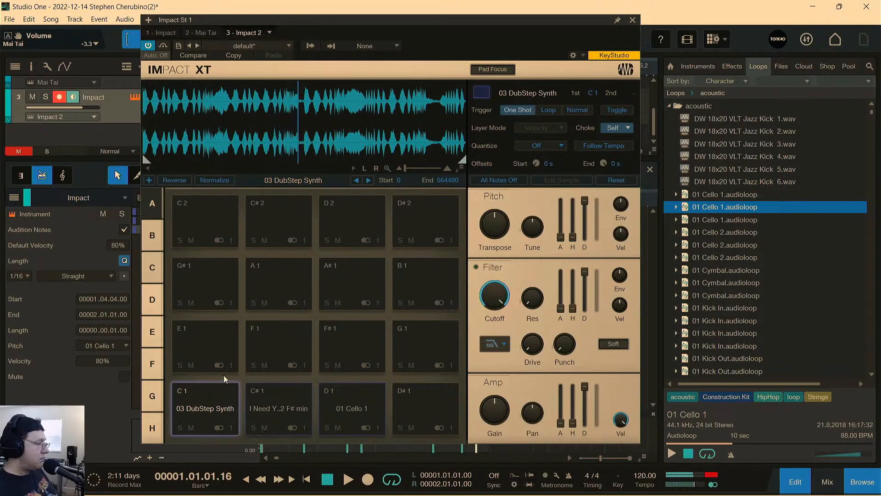
left_click(191, 428)
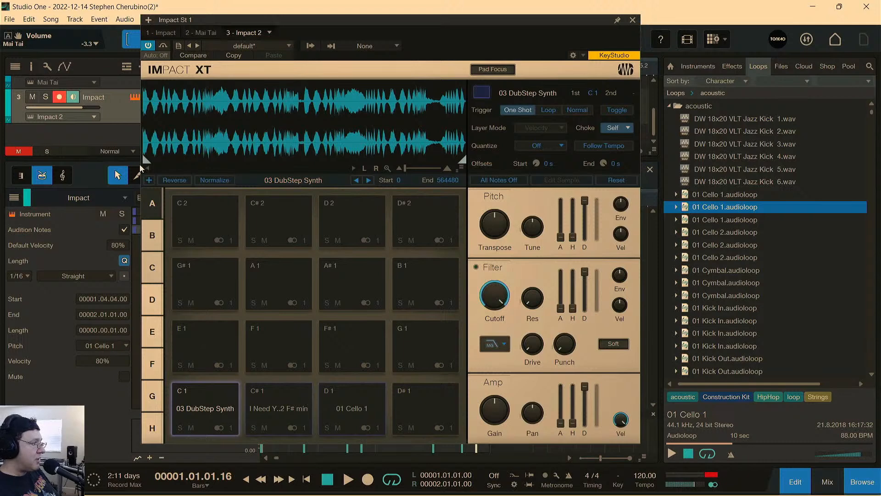
mouse_move(147, 160)
left_mouse_down()
mouse_move(409, 168)
mouse_move(396, 169)
left_mouse_up()
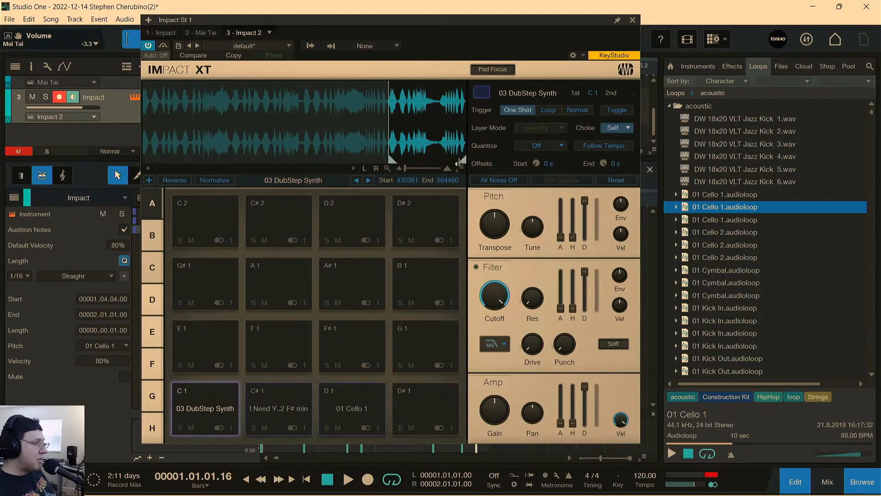
left_click_drag(459, 163, 375, 165)
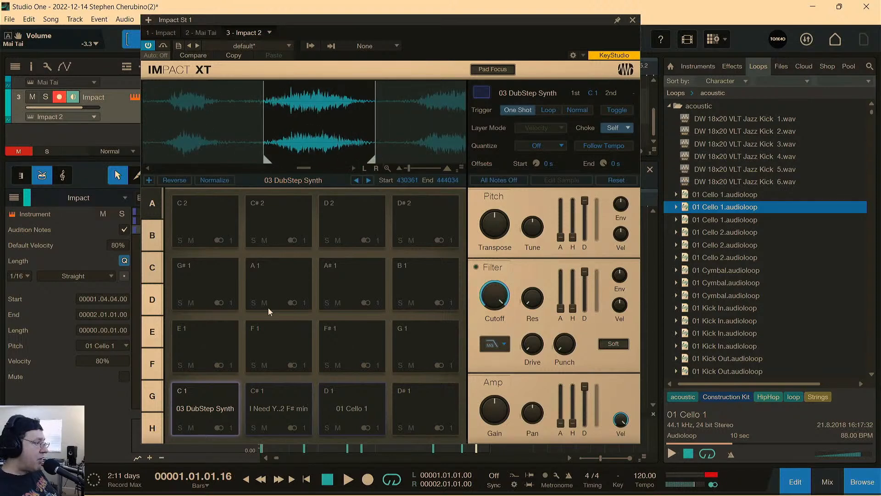
Audition pad C 1 and tighten the 03 DubStep Synth sample's start to 433047.
left_click(221, 390)
left_click(221, 390)
left_click(221, 390)
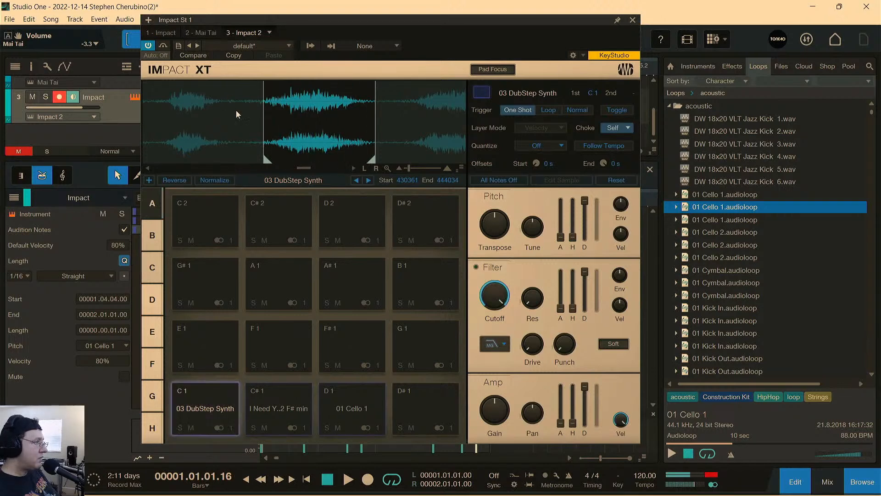
left_click_drag(267, 159, 288, 159)
left_click(210, 392)
left_click(210, 393)
left_click(209, 394)
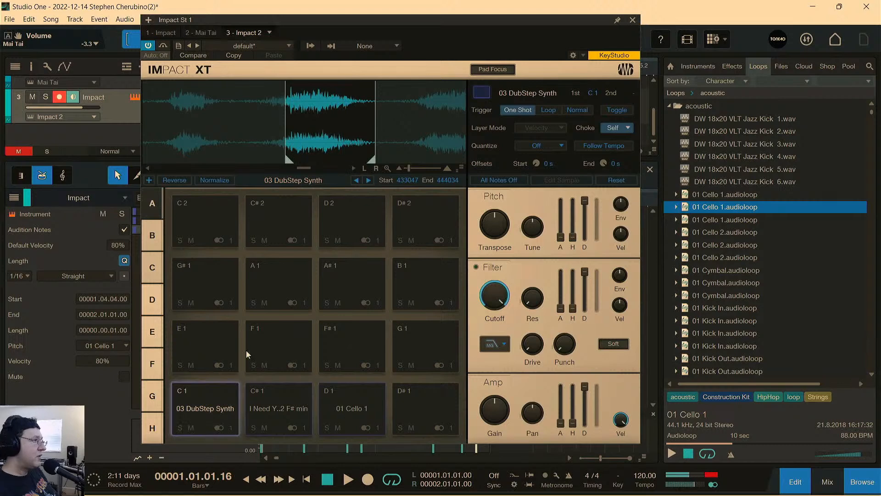
Close the instrument window and add three 03 DubStep Synth hits at 1.1.2, 1.3.1 and 1.4.4.
left_click(633, 20)
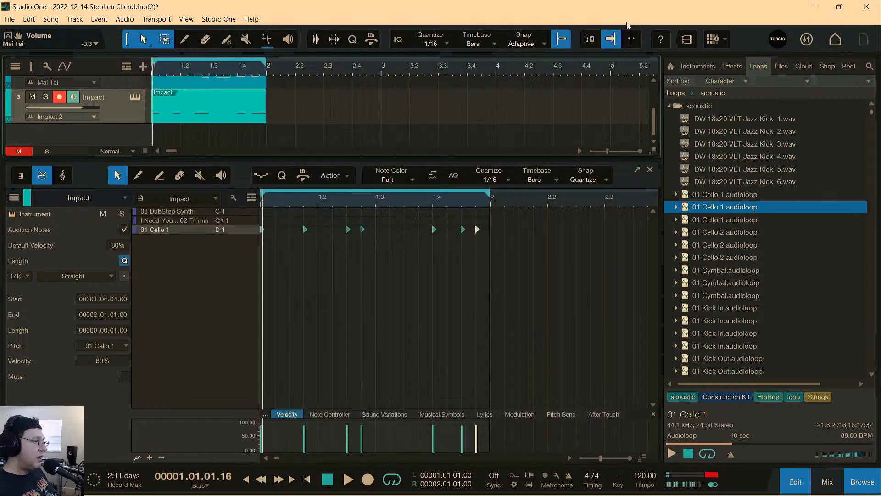
left_click(282, 211)
left_click(386, 212)
left_click(476, 212)
left_click(477, 211)
Play back the combined cello and DubStep synth pattern, and stop playback.
key("space")
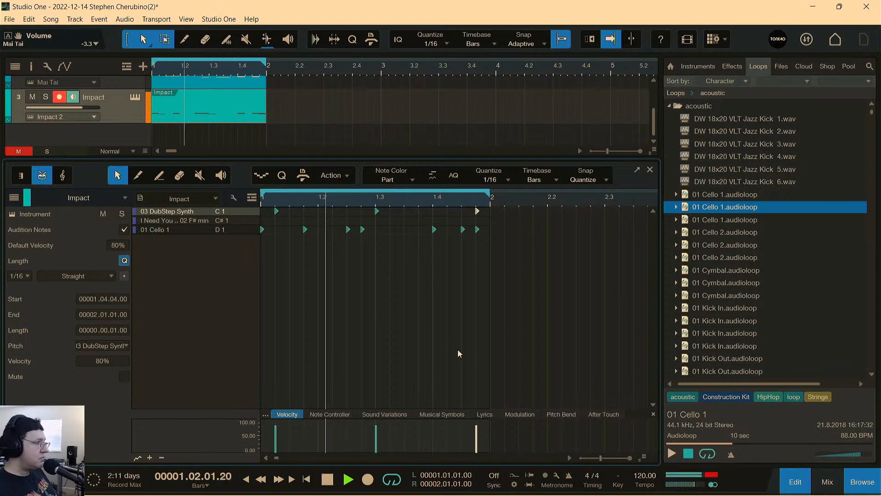
key("space")
key("space")
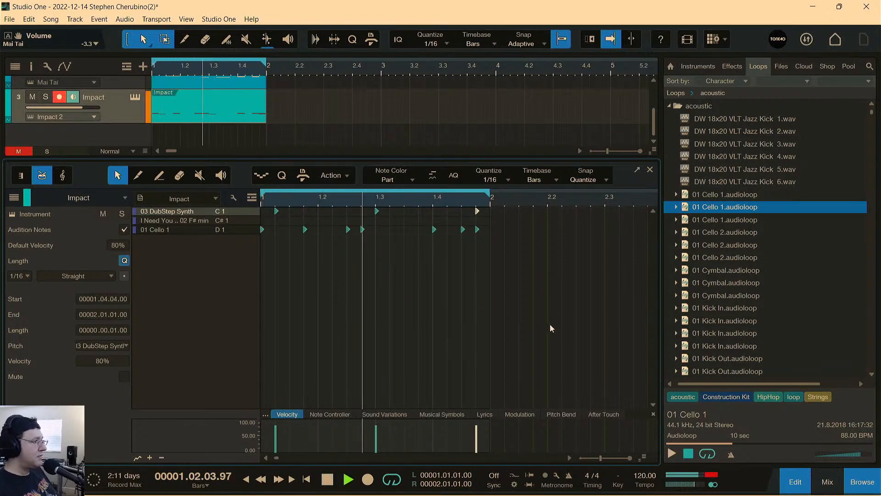
key("space")
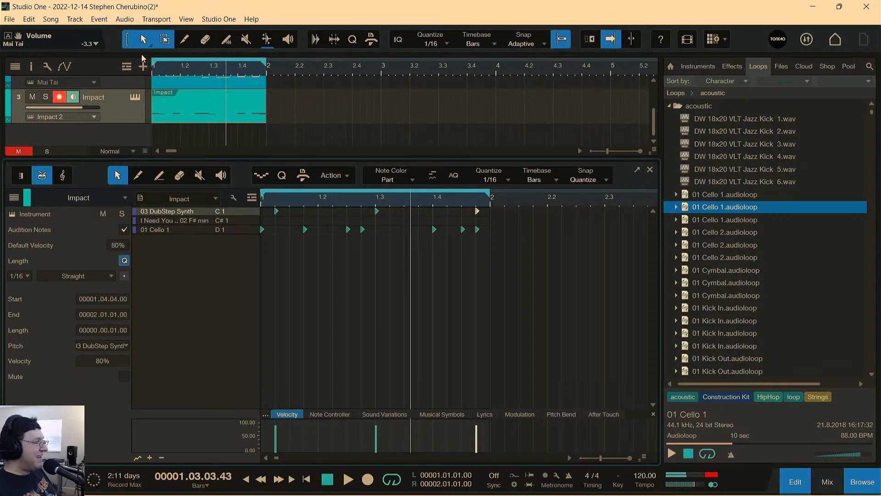
Transpose the 03 DubStep Synth pad up by 8 and shorten its sample end to 440138.
left_click(134, 97)
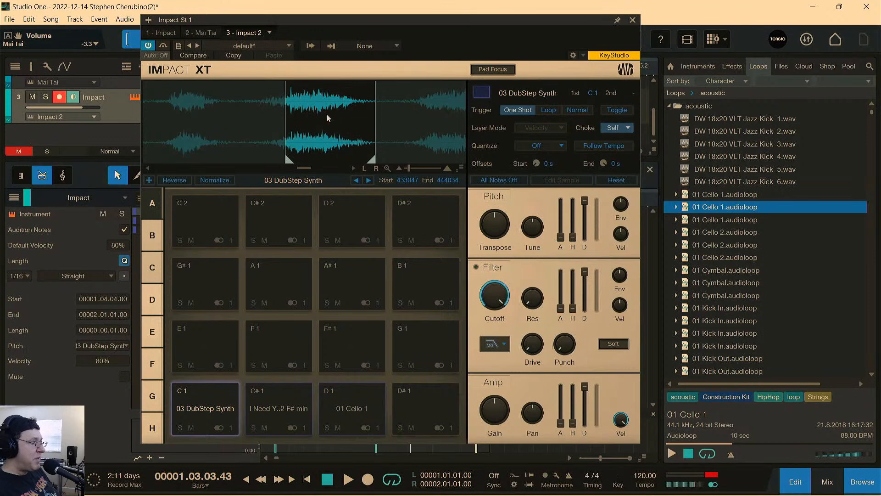
left_click(208, 401)
left_click_drag(503, 229, 494, 217)
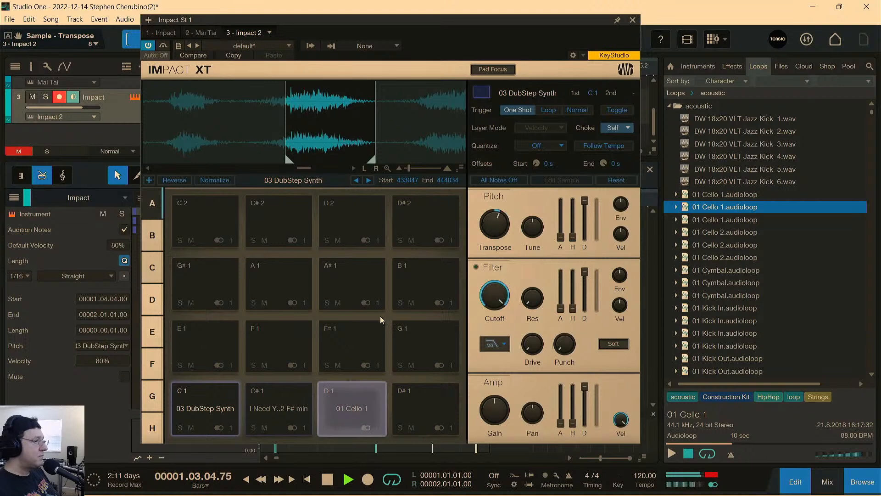
mouse_move(371, 159)
left_mouse_down()
mouse_move(334, 149)
mouse_move(340, 161)
left_mouse_up()
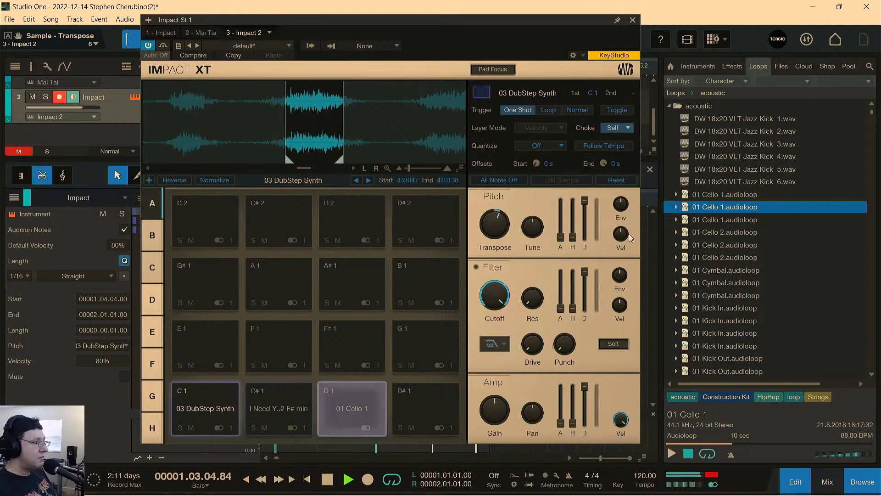
Try an LP12 Ladder filter with cutoff sweeps on the 03 DubStep Synth pad, and turn the filter off again.
left_click(476, 267)
left_click_drag(495, 302, 494, 287)
left_click(495, 344)
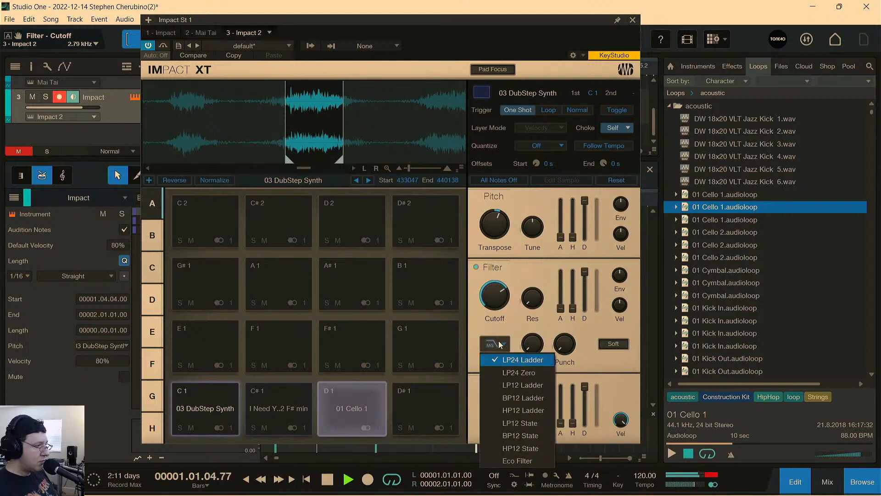
left_click(513, 384)
left_click_drag(495, 296, 491, 267)
left_click(476, 267)
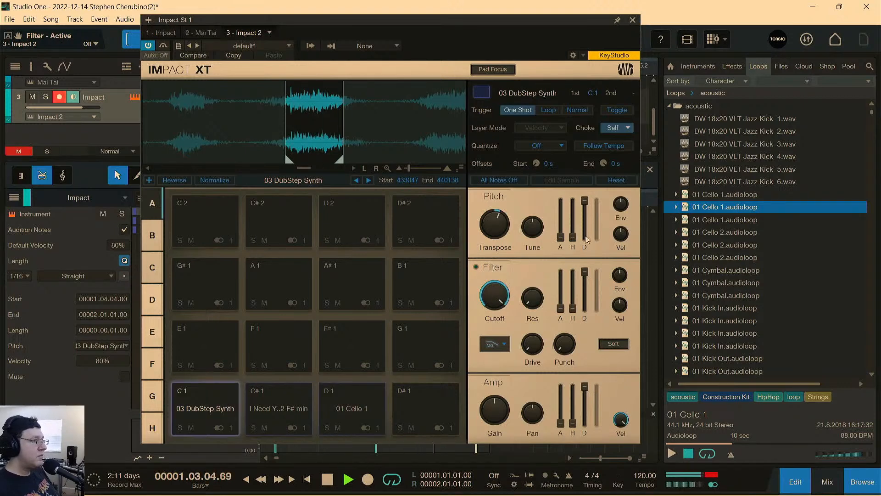
key("space")
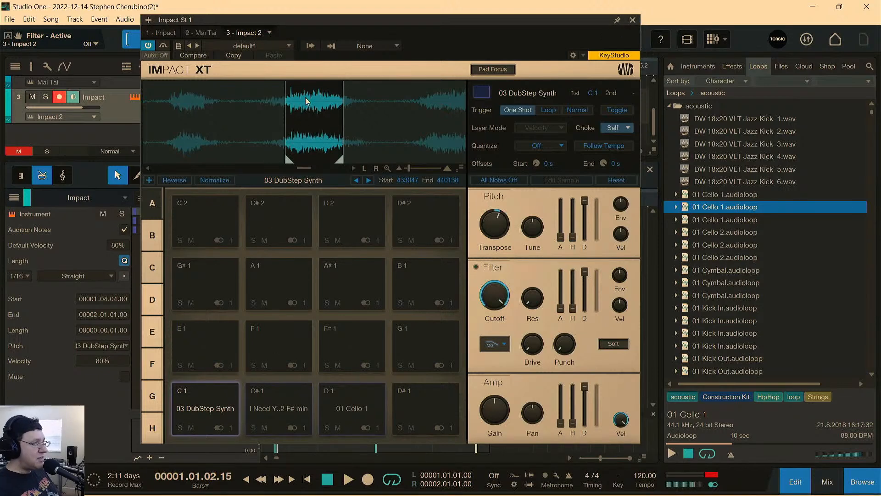
Disarm the track 3 Impact for recording and add a mono audio track below it.
left_click(633, 20)
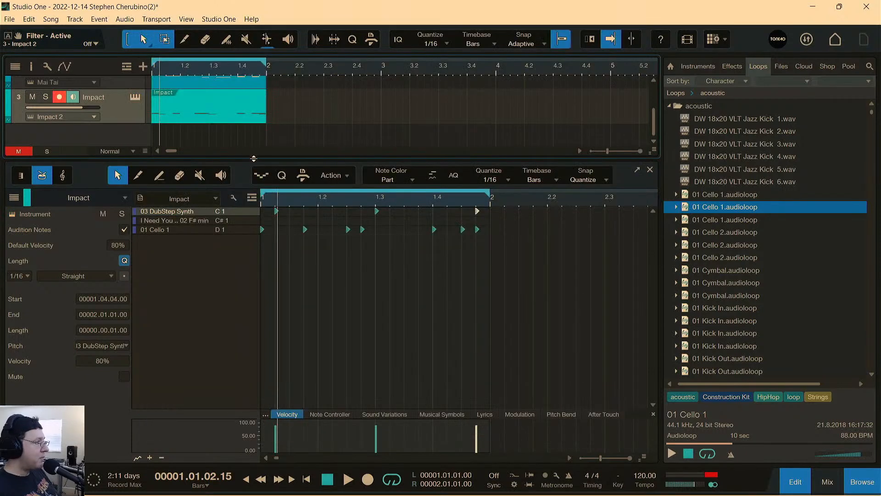
left_click_drag(254, 159, 226, 442)
right_click(87, 233)
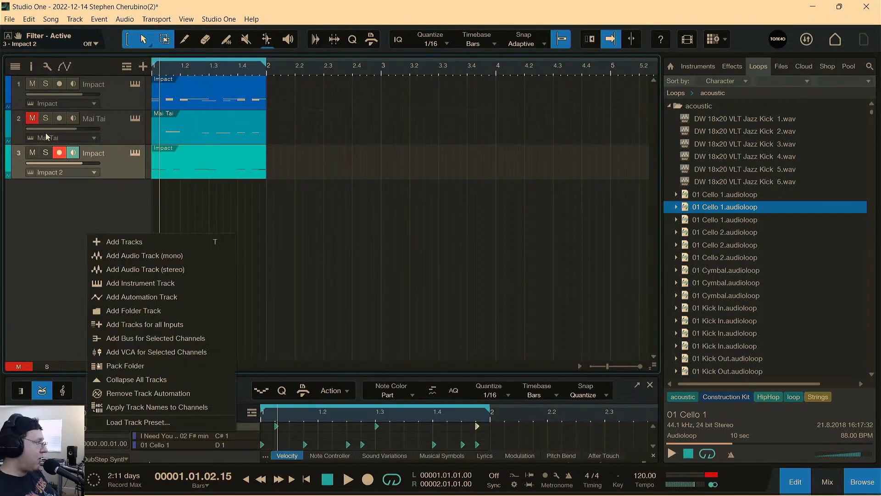
left_click(59, 156)
right_click(93, 237)
left_click(137, 259)
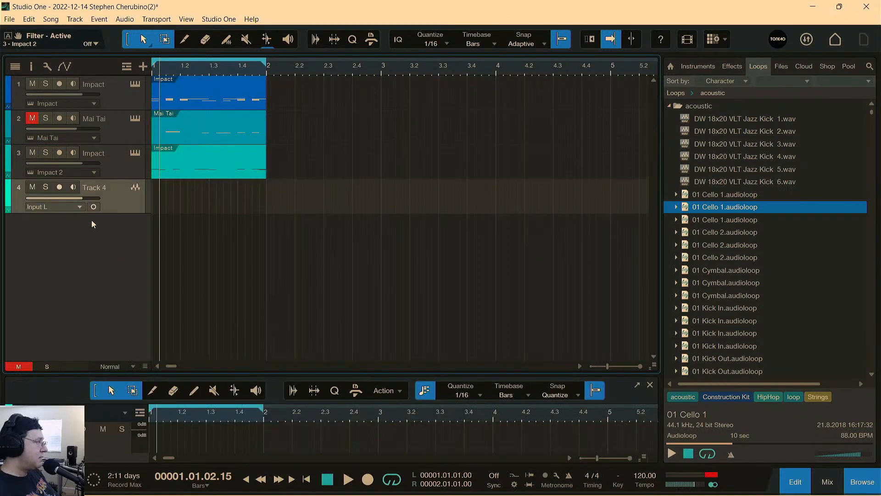
Arm Track 4 for recording and place the playhead just after the start of bar 2.
left_click(59, 187)
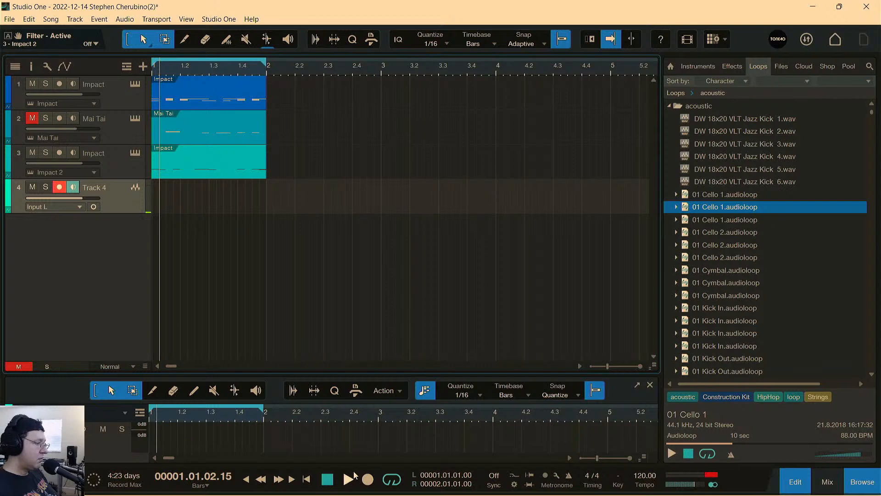
left_click(289, 73)
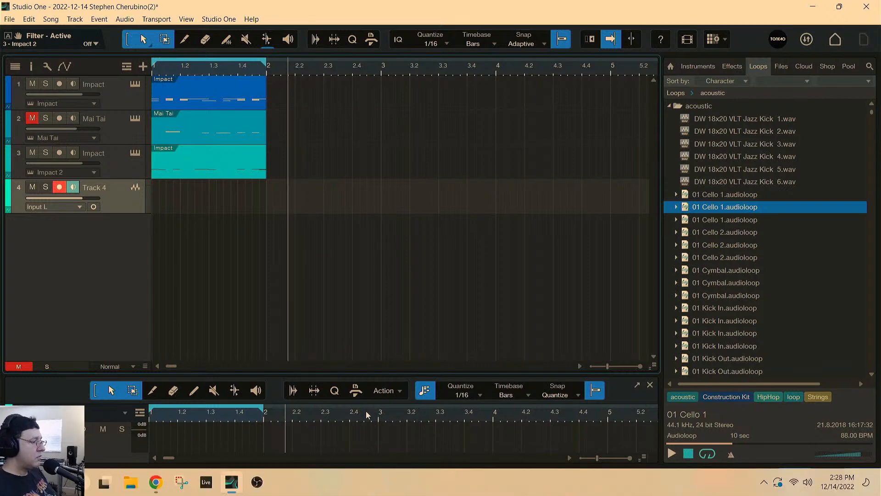
Record a short vocal sound on Track 4 and trim both ends of the clip close to the sound.
left_click(368, 480)
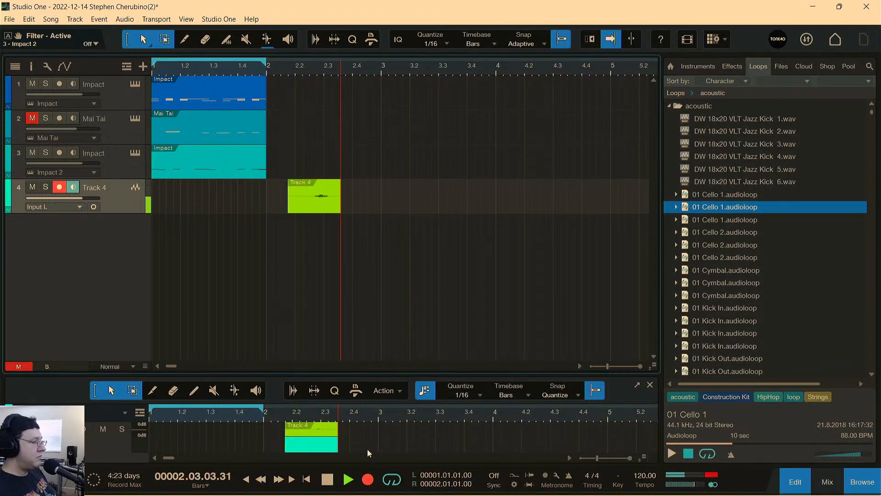
left_click(328, 479)
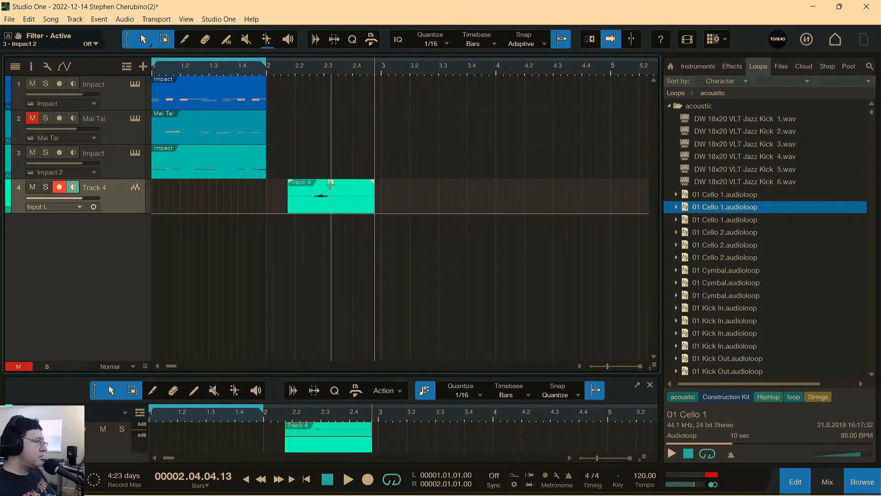
left_click_drag(330, 186, 345, 209)
left_click_drag(287, 210, 302, 209)
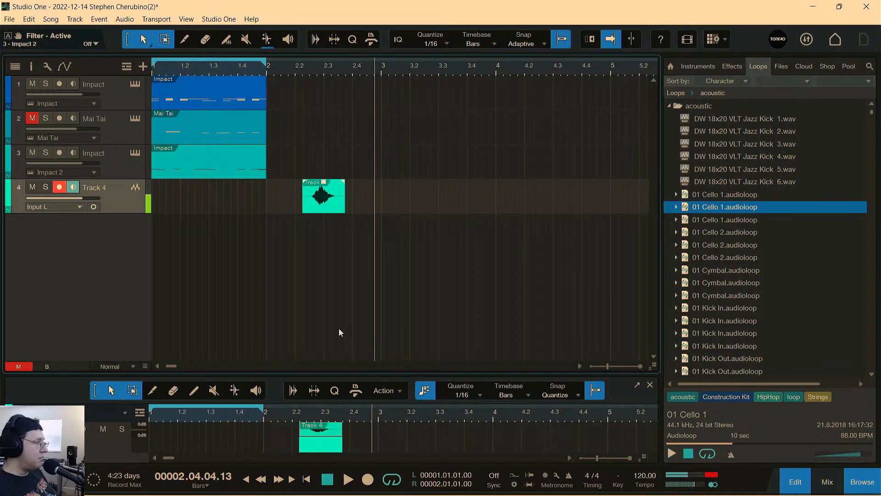
Load the recorded clip onto the D# 1 pad of Impact 2 and trim the sample from 19633 to 35269.
left_click(134, 153)
left_click_drag(301, 22, 509, 19)
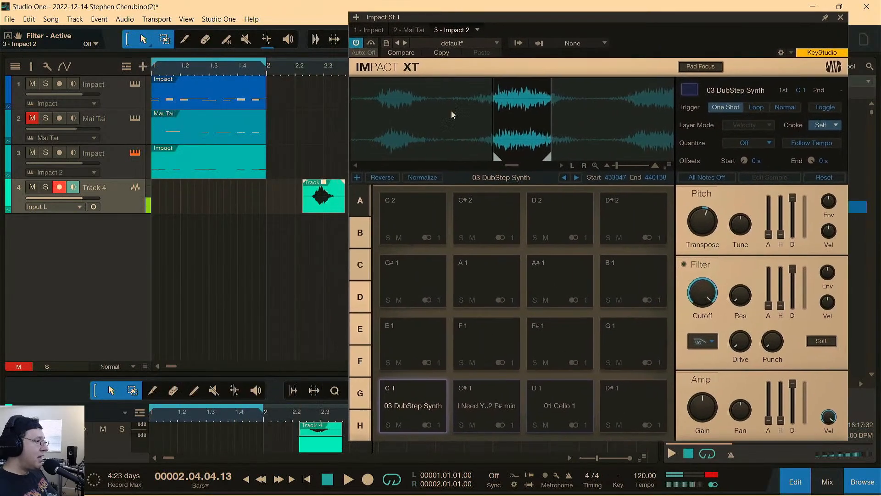
left_click_drag(323, 209, 631, 392)
left_click_drag(547, 22, 344, 15)
left_click_drag(174, 151, 245, 151)
left_click_drag(443, 153, 374, 152)
Raise the Track 4 pad's amp gain to +20.0 dB while auditioning the pad repeatedly.
left_click(435, 391)
left_click(435, 390)
left_click(435, 391)
left_click_drag(504, 410, 505, 379)
left_click(439, 392)
left_click(440, 393)
left_click(441, 394)
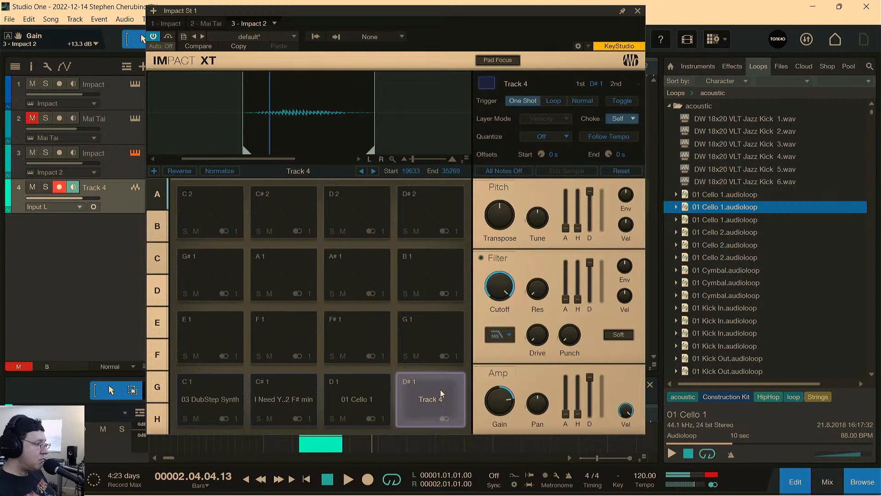
left_click(441, 393)
left_click(439, 404)
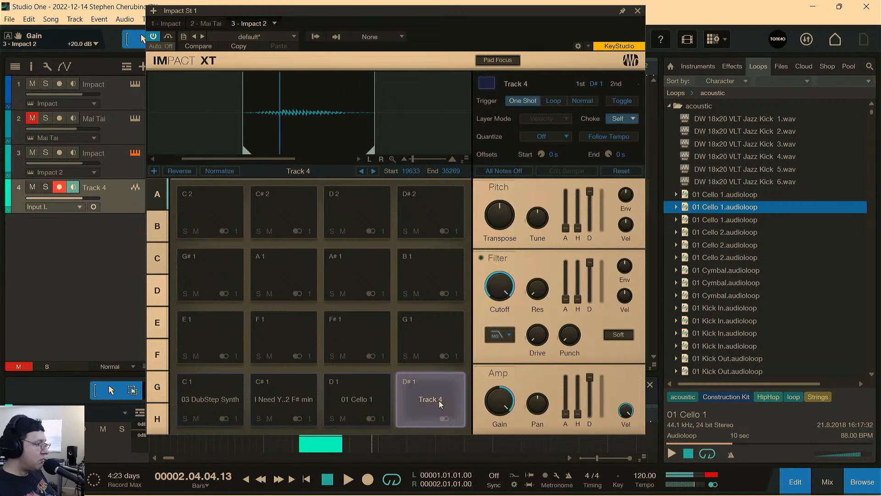
left_click(440, 404)
left_click(441, 404)
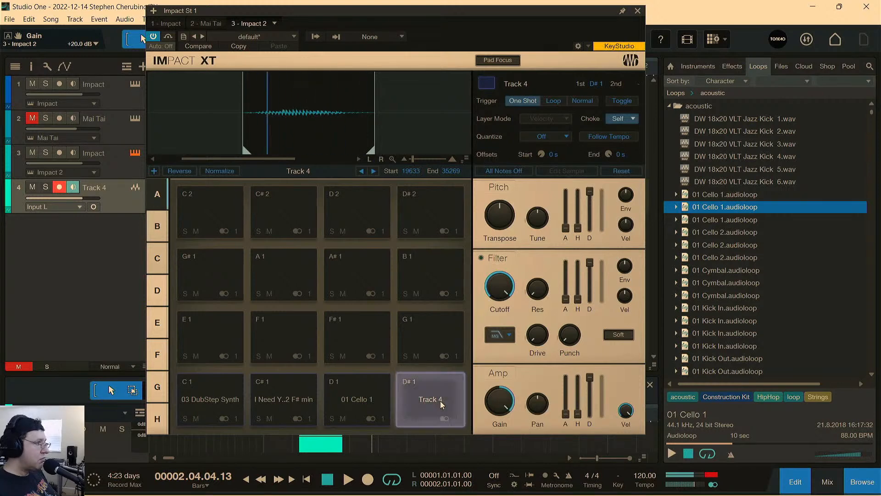
Close the Impact 2 instrument, select the track 3 Impact part, and mute Track 4.
left_click(638, 11)
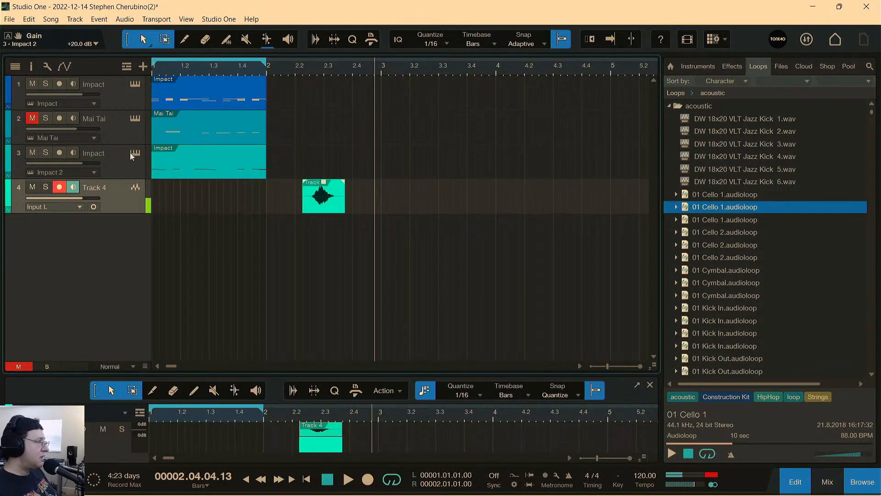
left_click(174, 168)
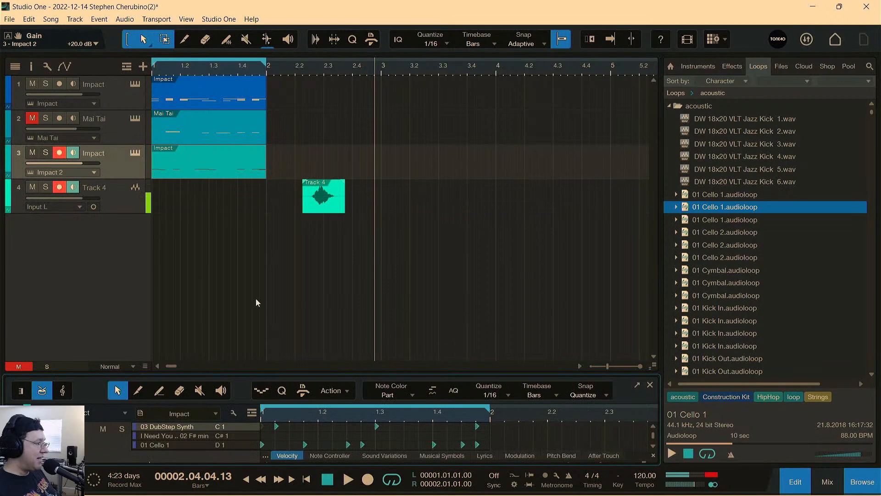
left_click(33, 187)
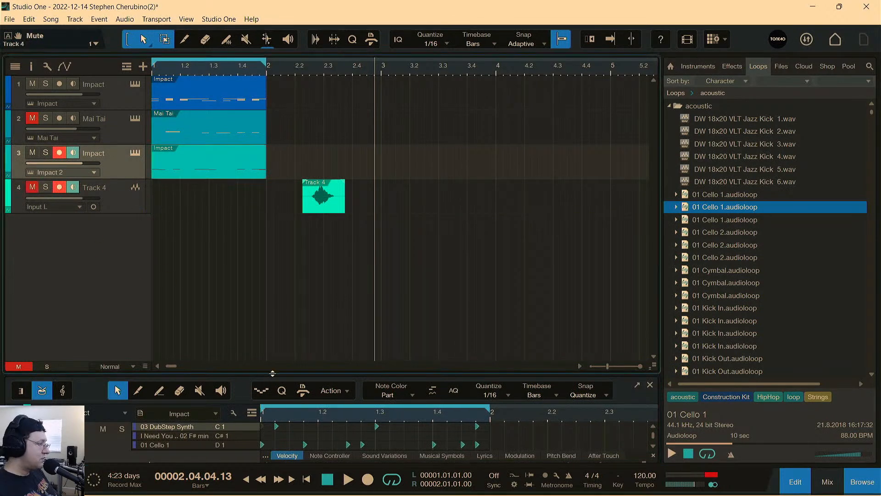
Enlarge the drum editor, add a Track 4 note at the start of bar 1, and play the pattern.
left_click_drag(272, 372, 248, 107)
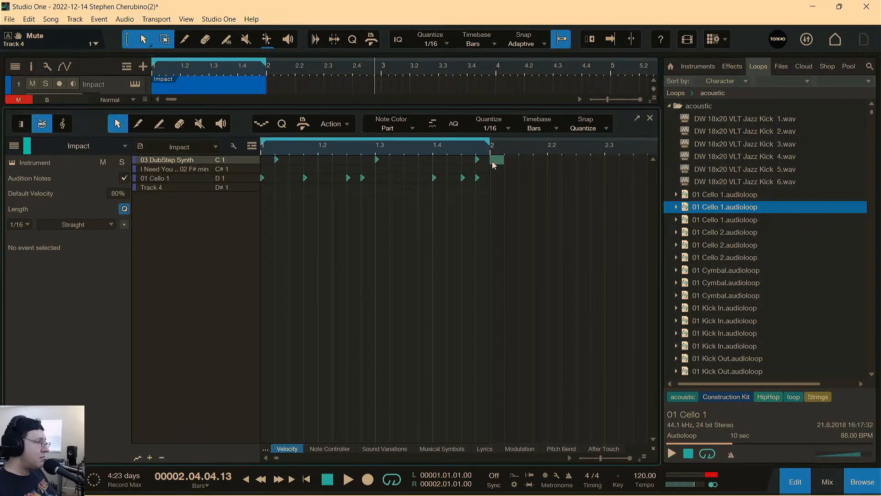
left_click(187, 190)
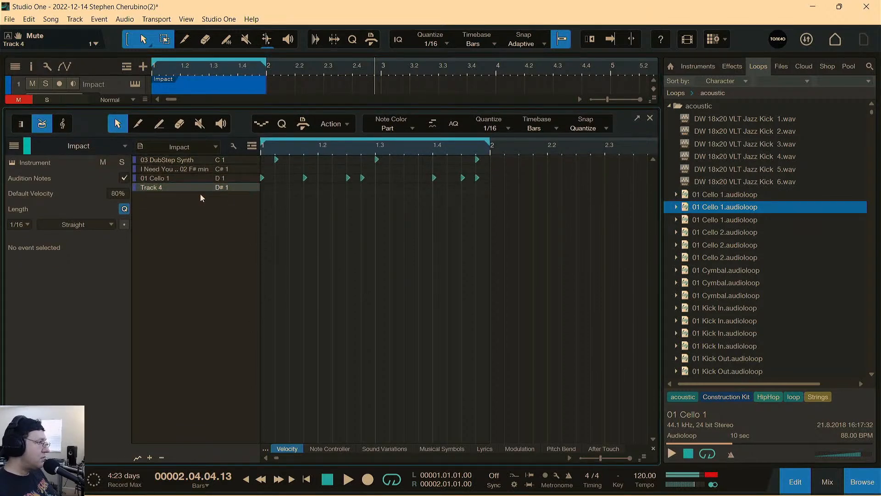
left_click(262, 188)
key("space")
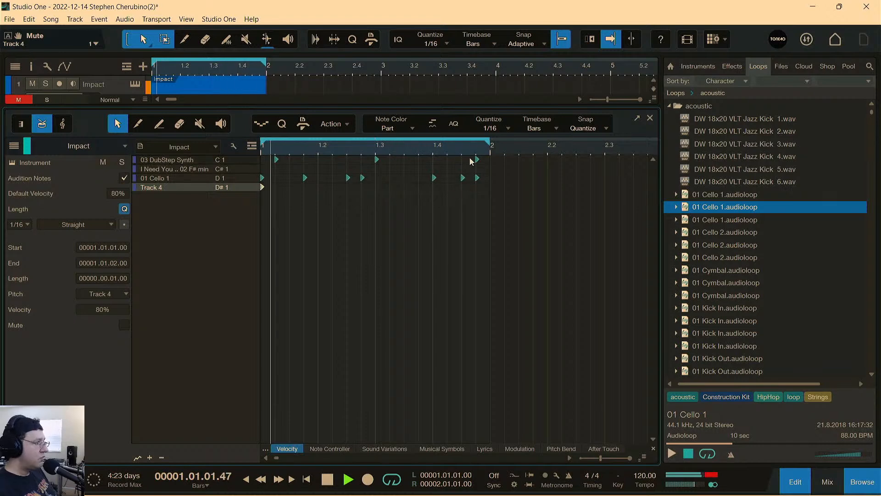
Try extra Track 4 notes on the last two sixteenths of bar 1 during playback, and delete both.
key("space")
key("space")
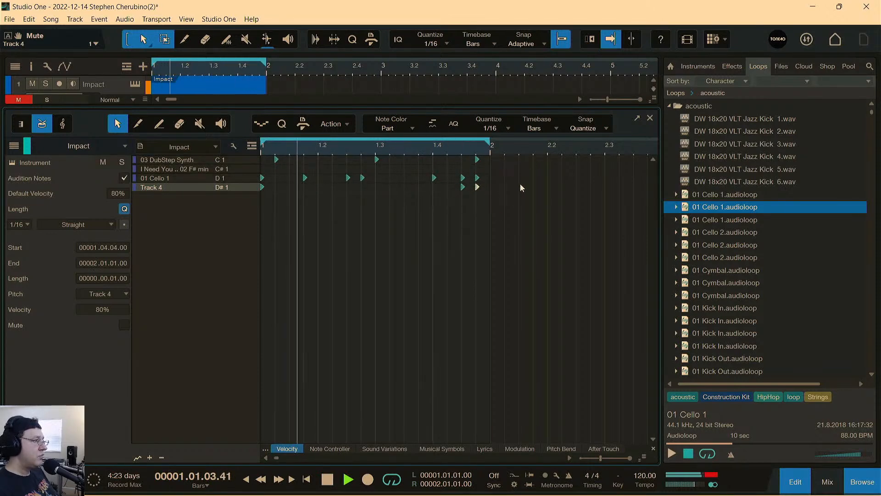
left_click_drag(488, 189, 453, 194)
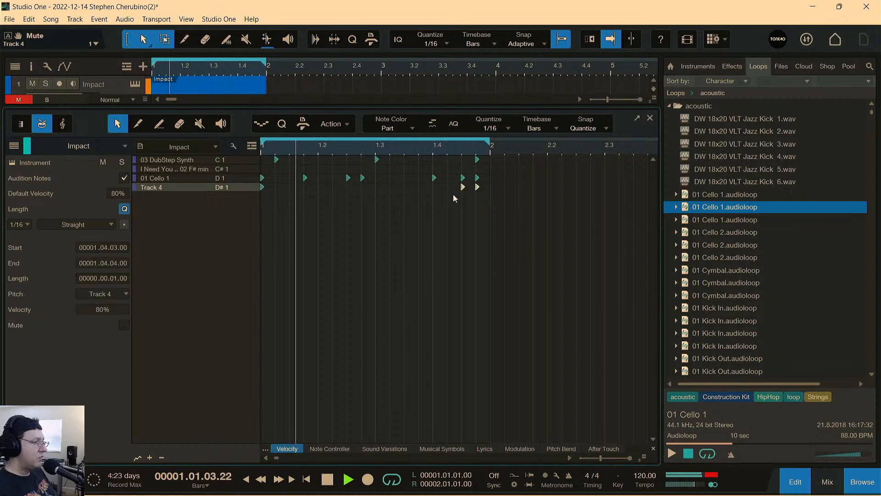
key("Delete")
key("space")
Close the note editor, reopen Impact 2, and transpose the Track 4 pad up by 18 while auditioning it.
key("F2")
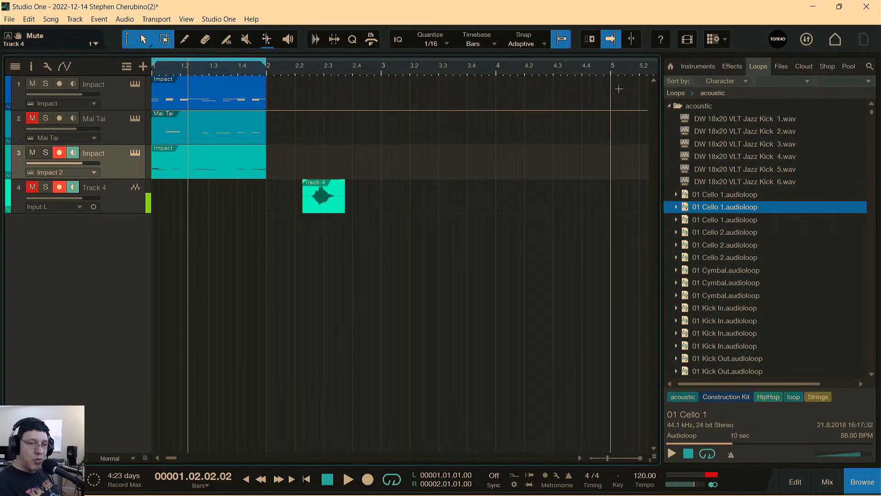
left_click(135, 153)
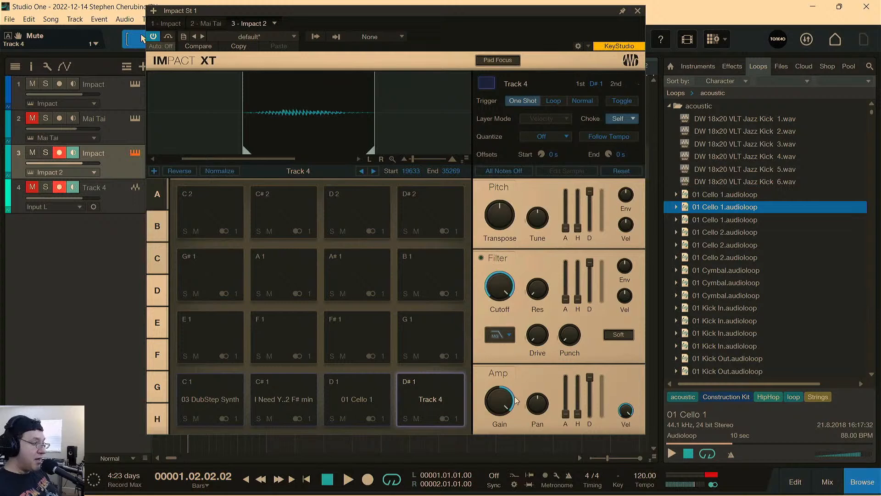
left_click(446, 391)
left_click(449, 395)
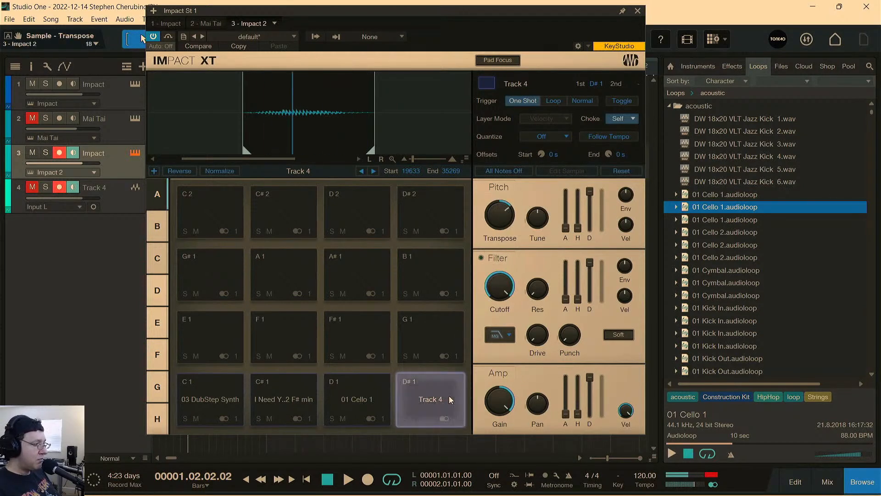
Set the Track 4 pad's trigger to Loop with Toggle on, checking it over the beat and by itself.
left_click_drag(585, 14, 565, 271)
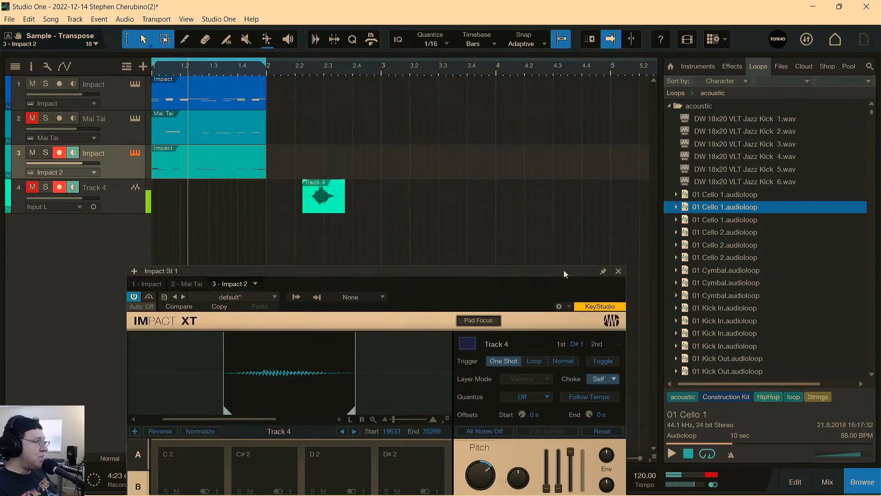
left_click_drag(237, 271, 136, 251)
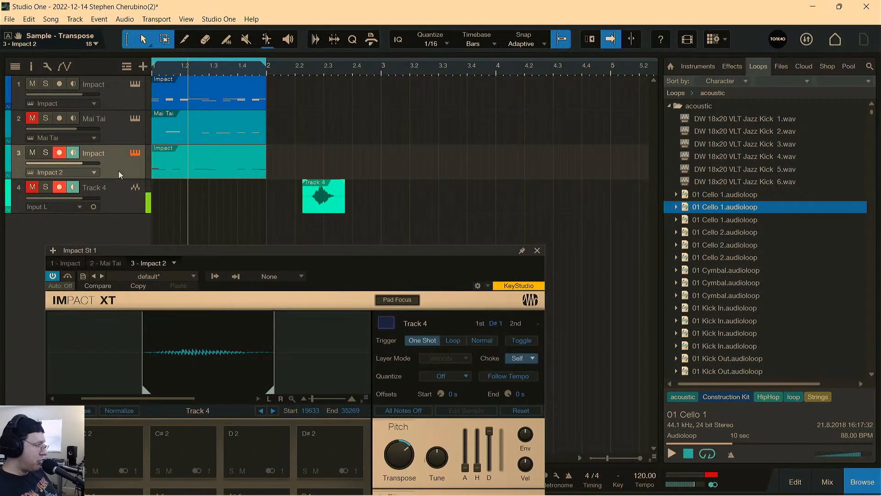
left_click_drag(258, 249, 323, 3)
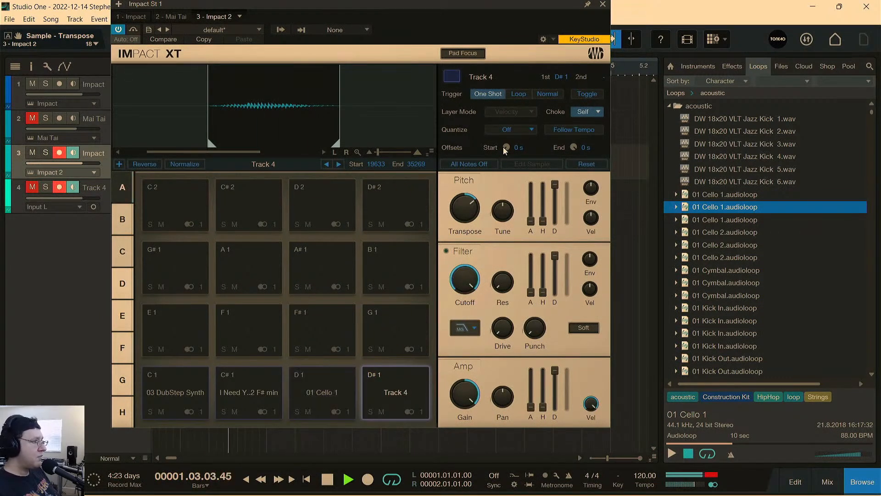
left_click(523, 94)
left_click(583, 94)
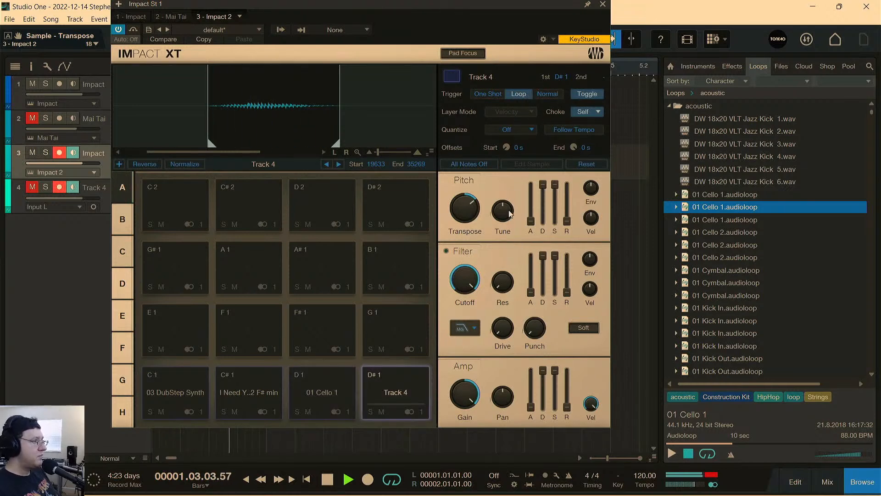
key("space")
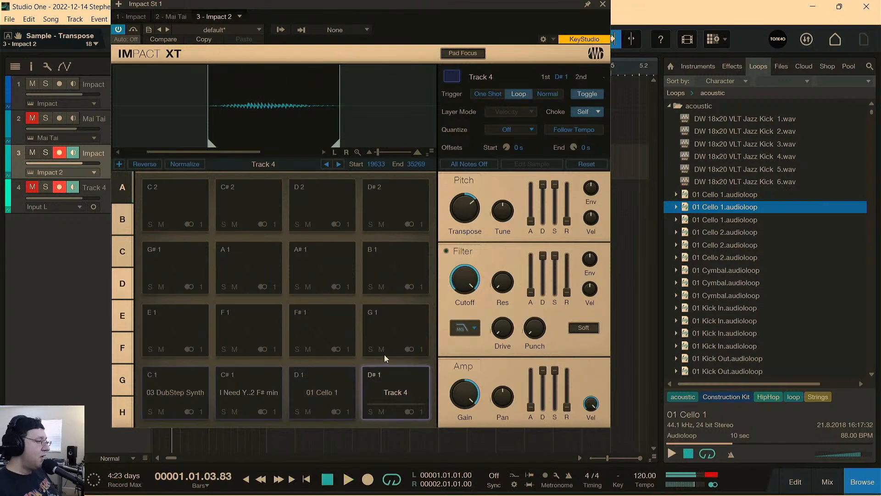
left_click(399, 389)
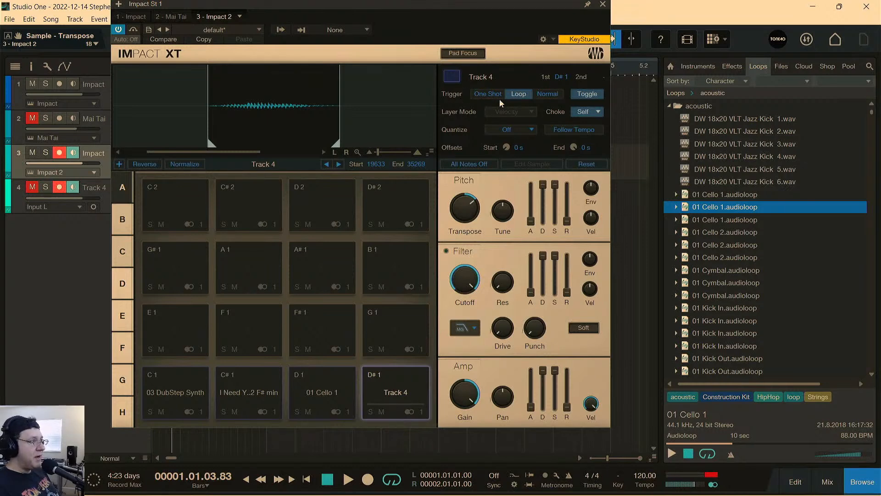
Try the Track 4 pad with its trigger set to One Shot by auditioning it several times.
left_click(489, 94)
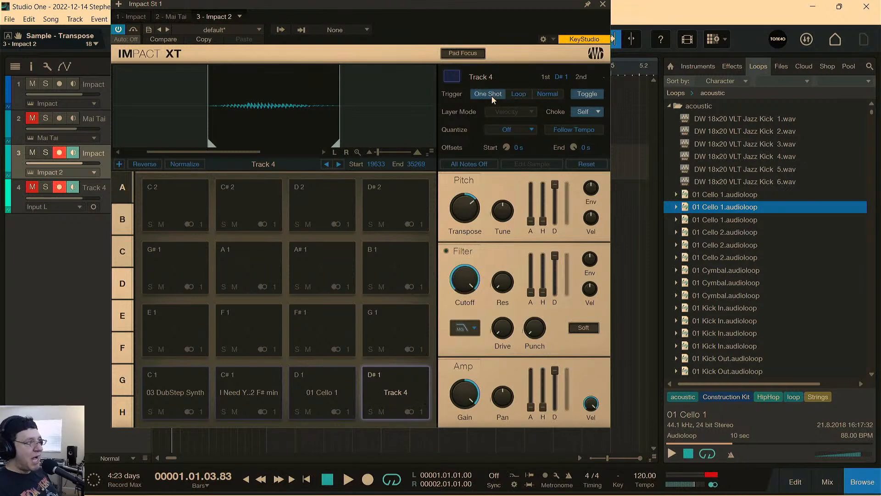
left_click(399, 388)
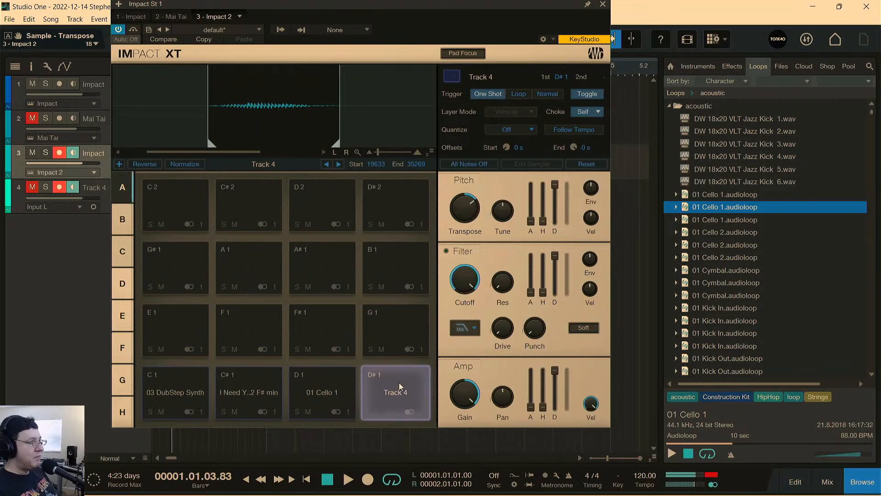
left_click(399, 387)
left_click(400, 387)
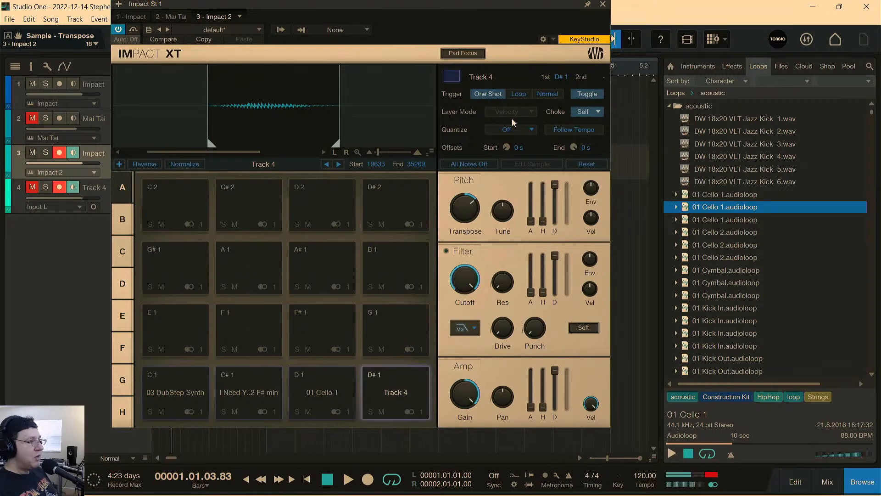
Set the Track 4 pad back to Loop, try it without Toggle over the beat, and turn Toggle on again.
left_click(517, 96)
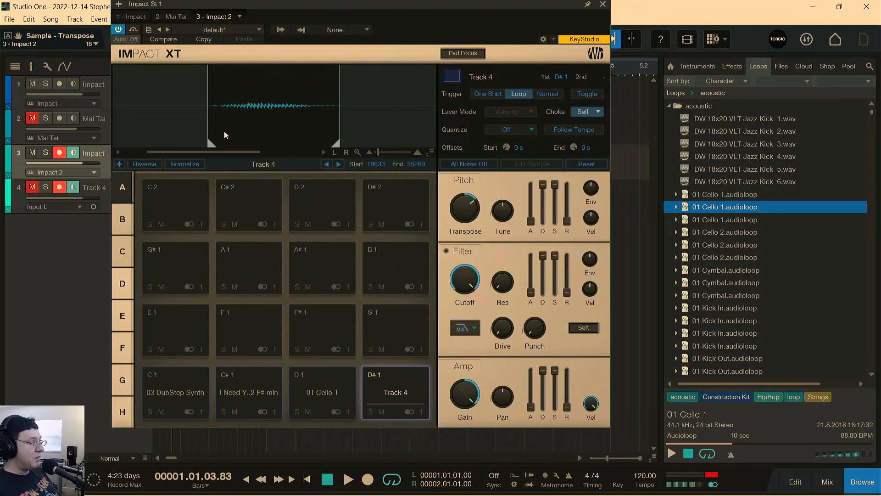
left_click(400, 376)
left_click(400, 376)
left_click(401, 381)
key("space")
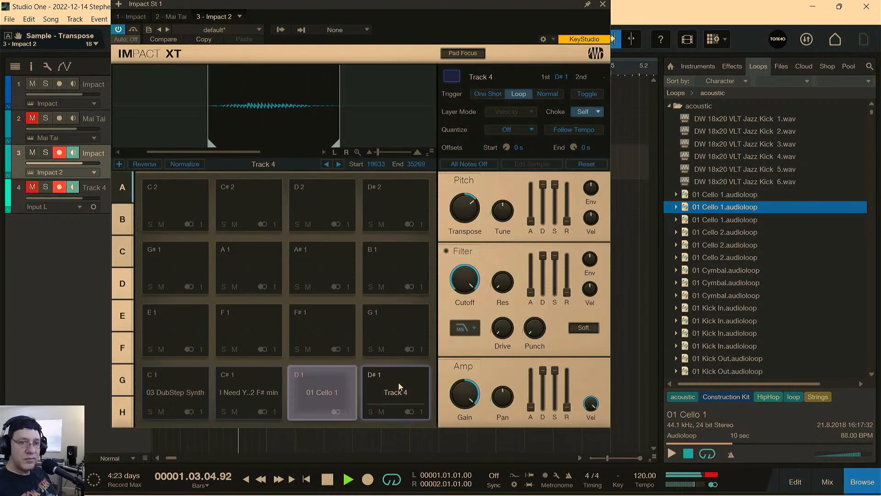
key("space")
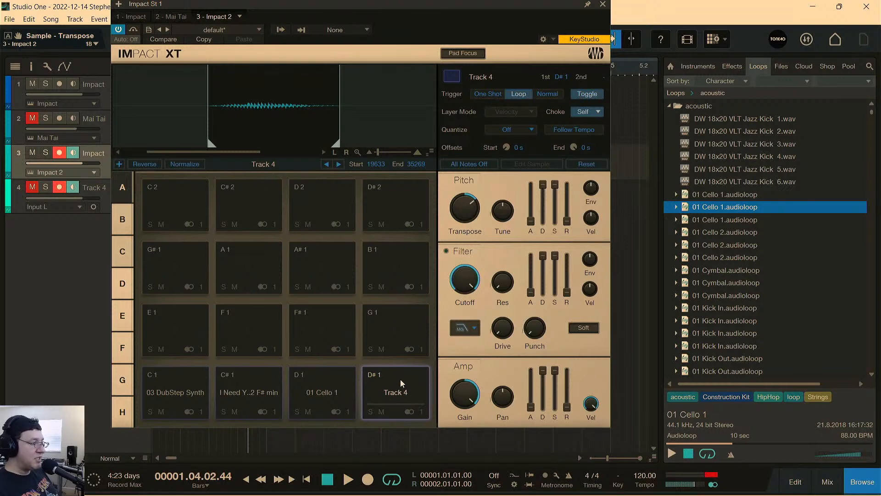
Compare the Track 4 pad's toggled loop playback with the one-shot playback of the 01 Cello 1 pad.
left_click(400, 376)
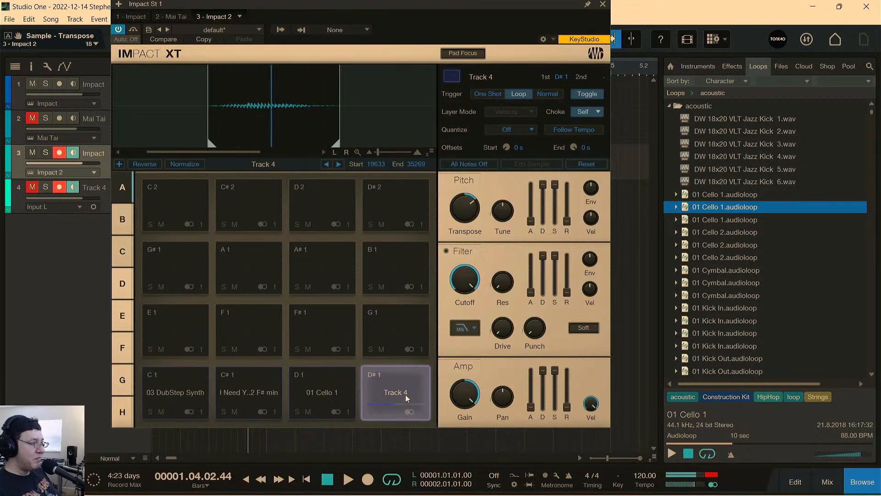
left_click(399, 387)
left_click(404, 407)
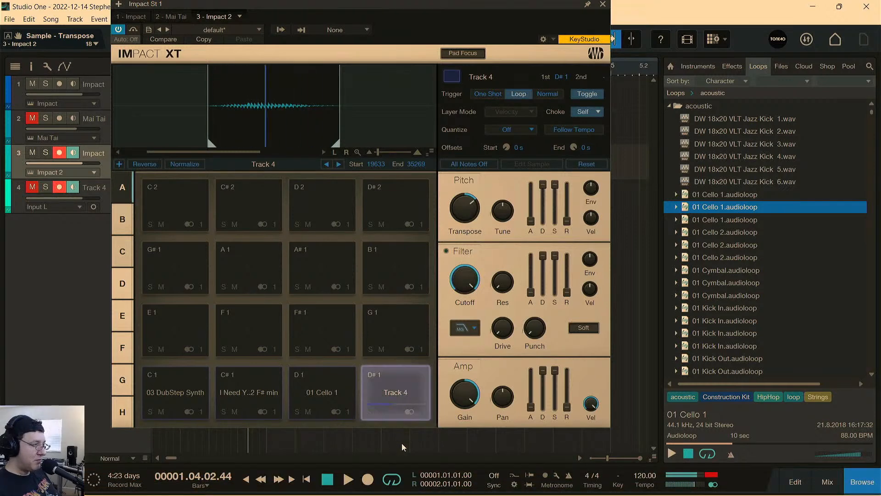
left_click(401, 383)
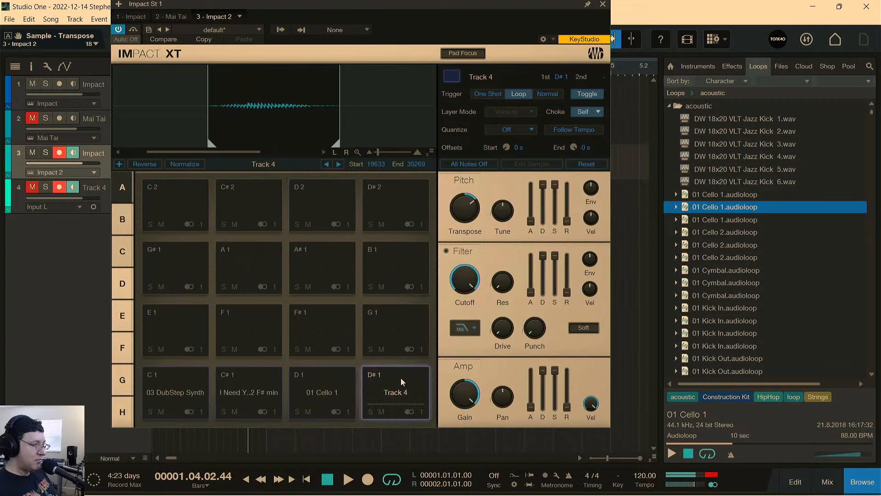
left_click(326, 377)
left_click(326, 378)
left_click(326, 378)
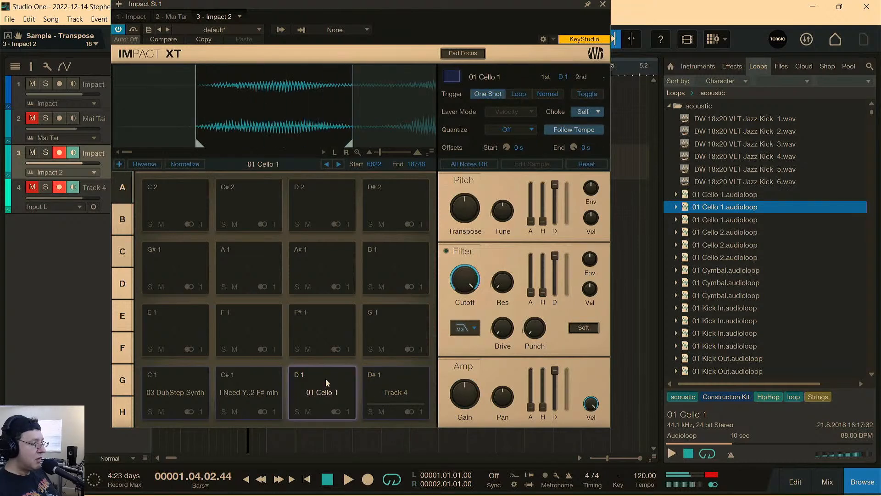
left_click(326, 379)
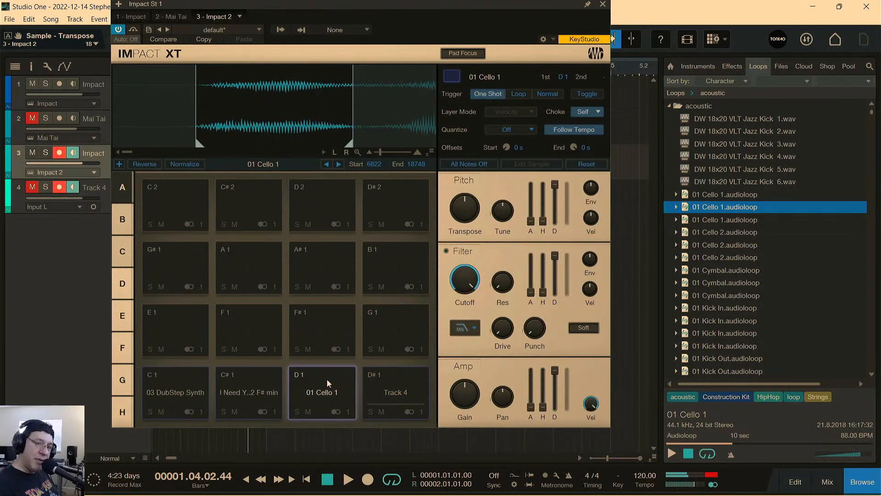
Set the 01 Cello 1 pad's trigger to Loop and shorten its sample to end at 13915, auditioning the loop.
left_click(518, 94)
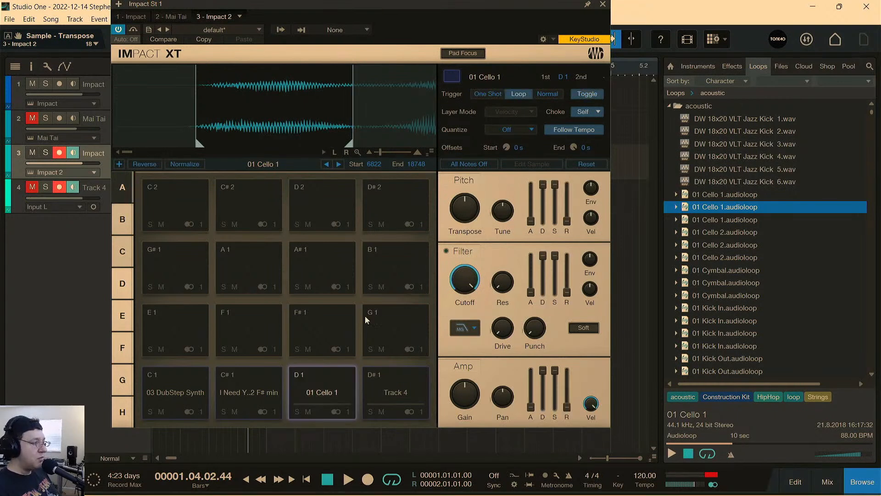
left_click(335, 377)
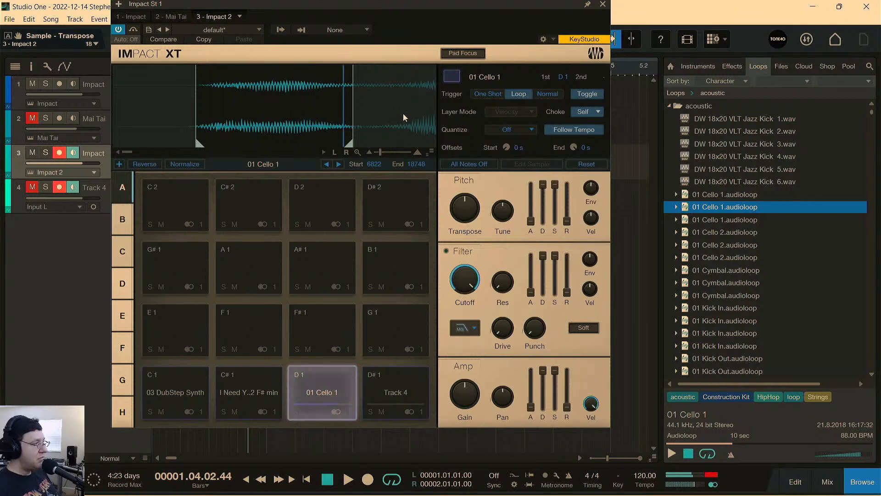
left_click_drag(350, 144, 274, 138)
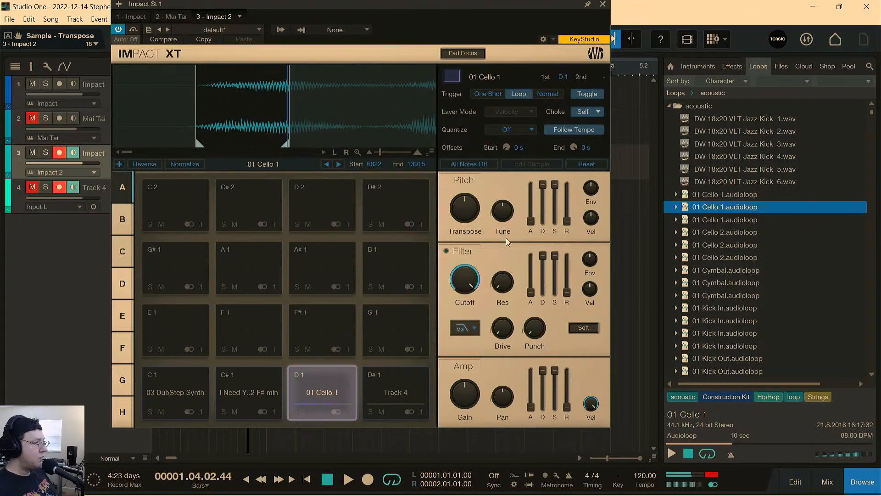
left_click(324, 390)
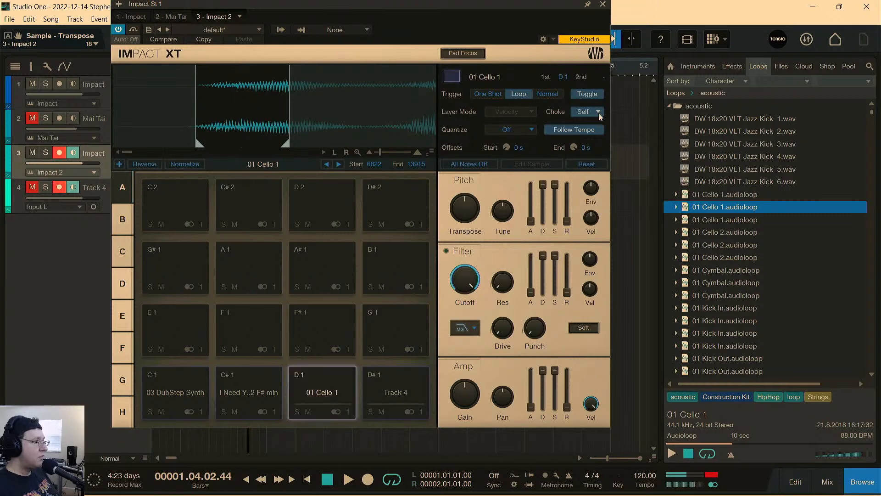
Play the full beat and view the Impact 2 pads triggering during playback, closing the instrument window before stopping.
left_click(602, 4)
key("space")
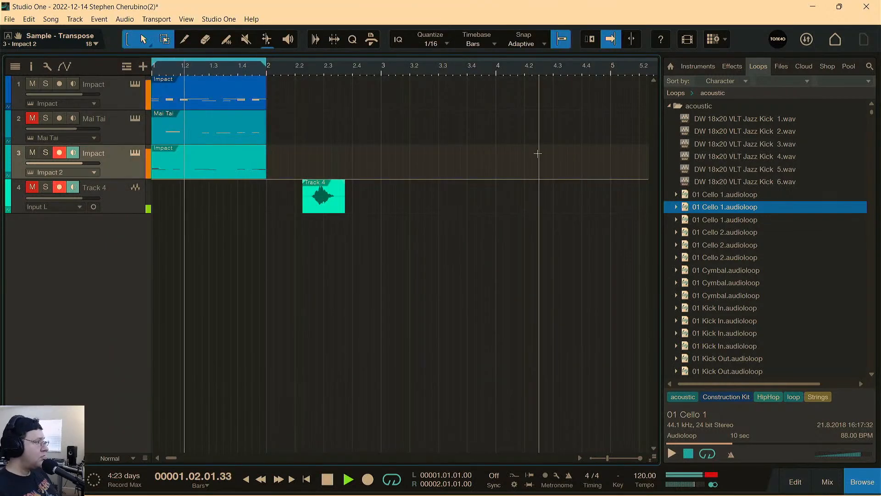
left_click(134, 121)
left_click(134, 153)
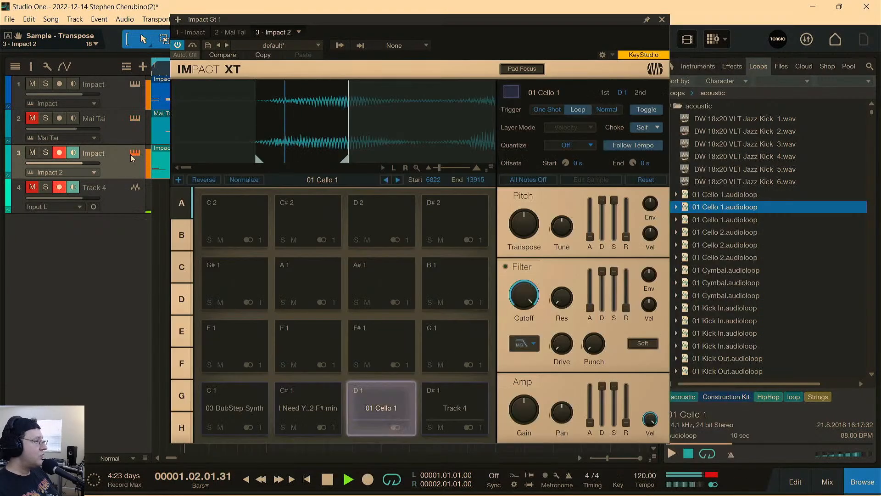
left_click(661, 20)
key("space")
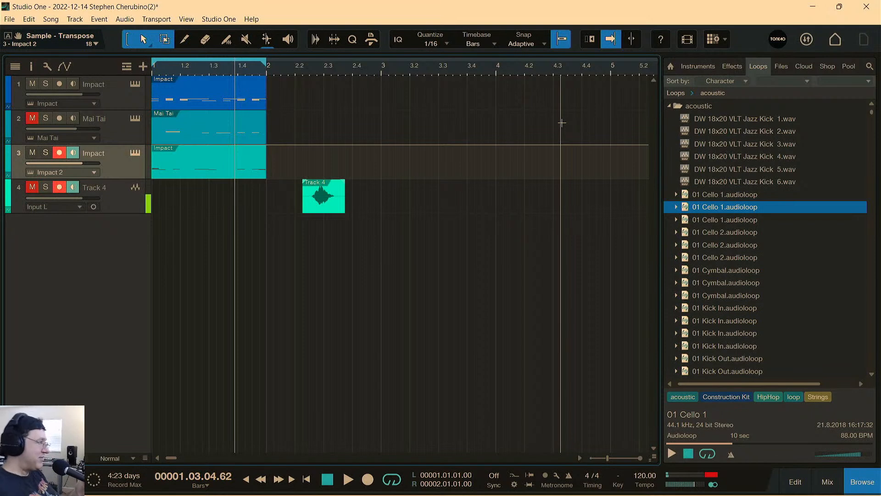
Create a new song with the default setup.
left_click(9, 19)
left_click(26, 33)
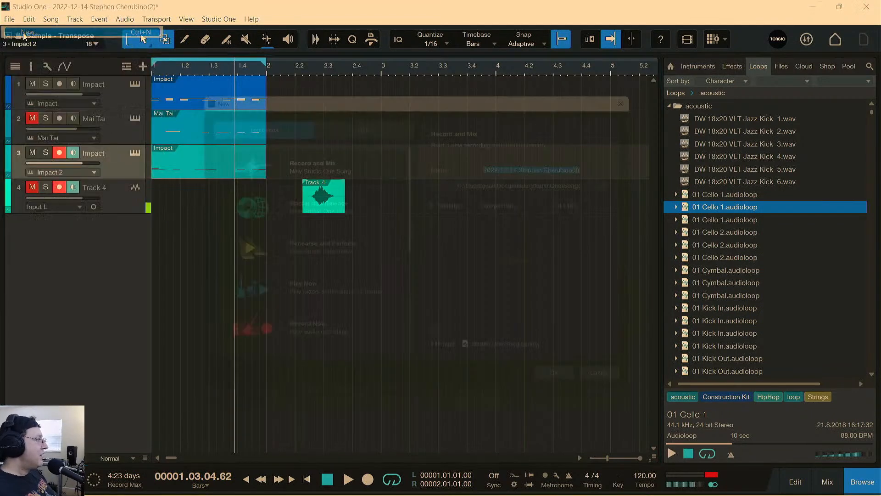
left_click(579, 393)
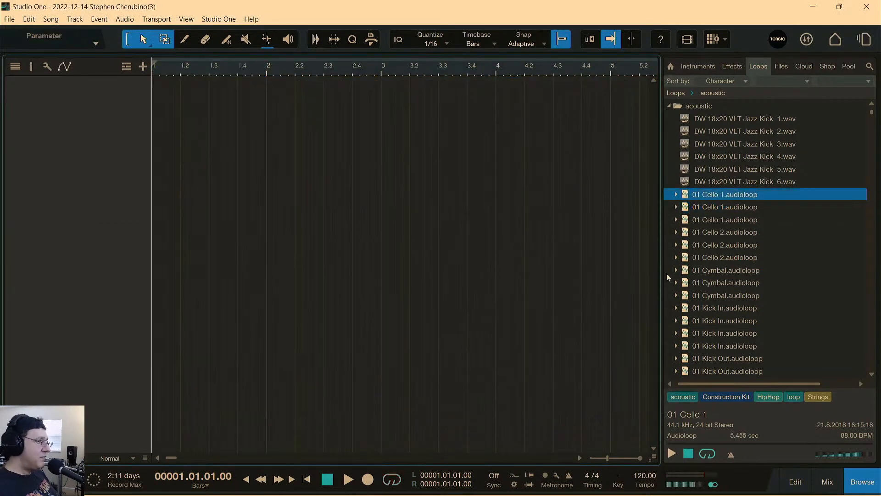
Add the PreSonus Impact instrument to the song and load its Collective Kit preset.
left_click(697, 66)
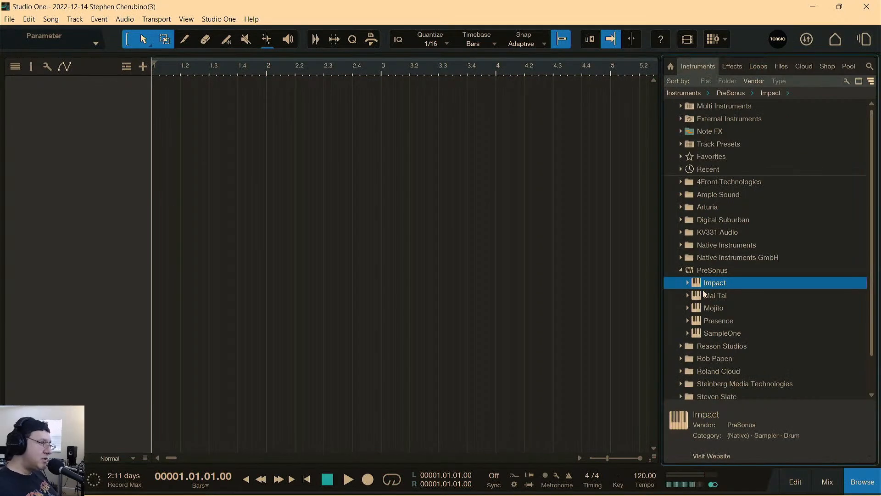
left_click_drag(701, 287, 458, 237)
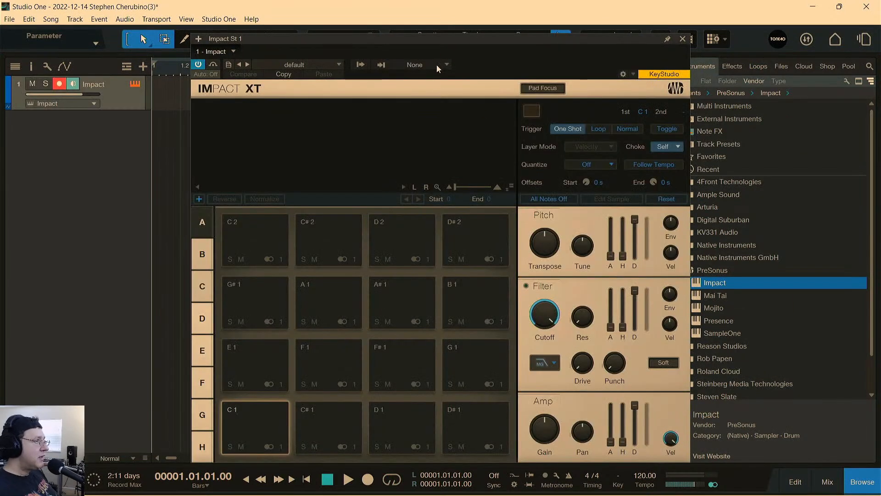
left_click_drag(447, 43, 464, 13)
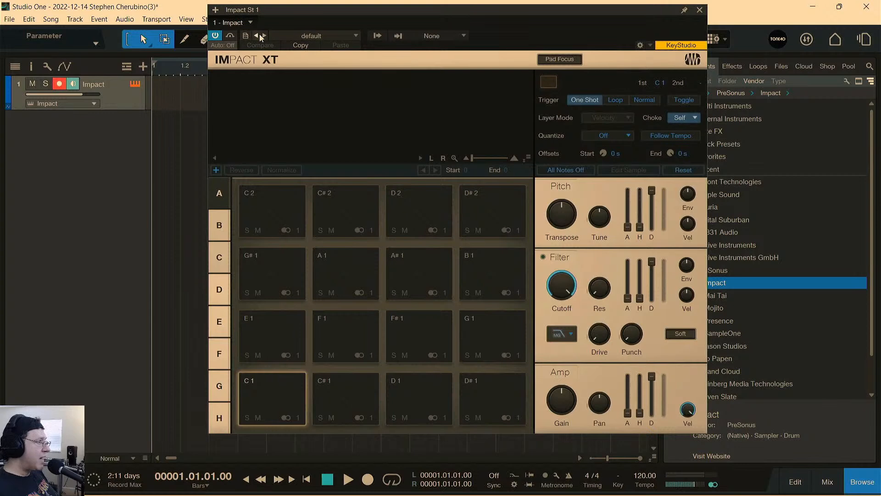
left_click(285, 38)
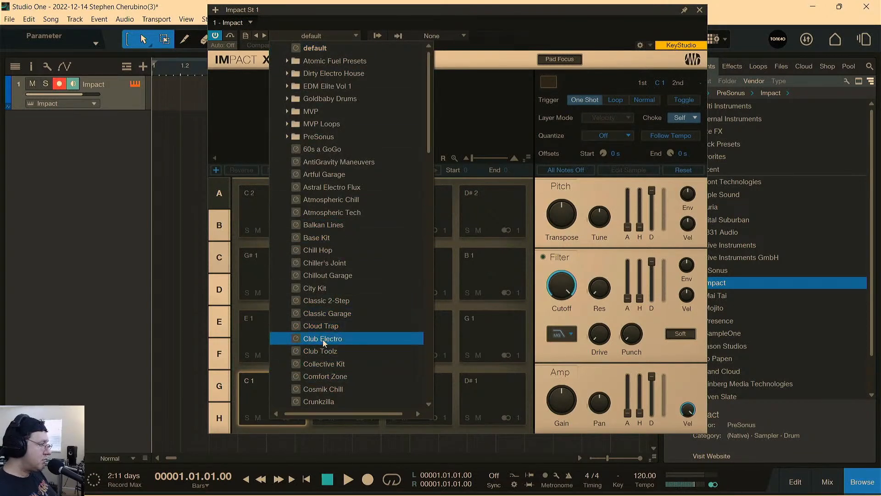
left_click(327, 365)
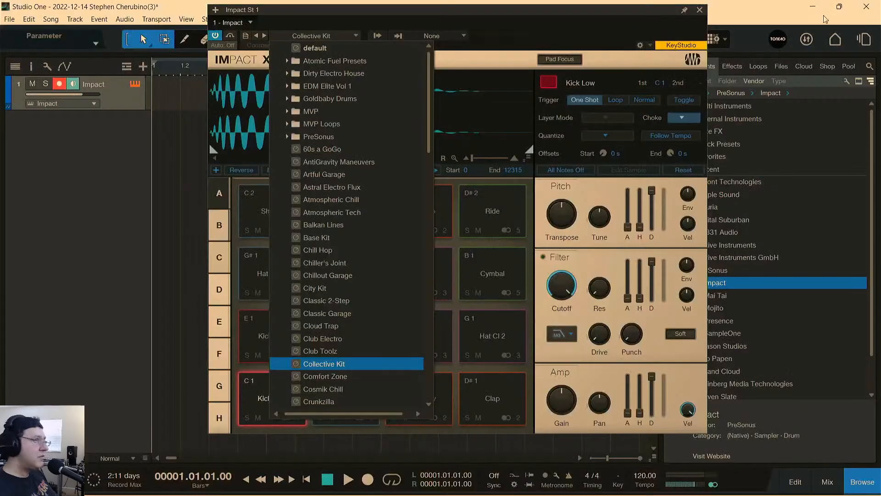
left_click(541, 96)
Audition the kick, rim, snare, clap and hi-hat pads of the Collective Kit.
left_click(283, 400)
left_click(346, 398)
left_click(435, 381)
left_click(420, 351)
left_click(296, 335)
left_click(353, 338)
left_click(341, 391)
left_click(288, 385)
left_click(468, 395)
left_click(441, 390)
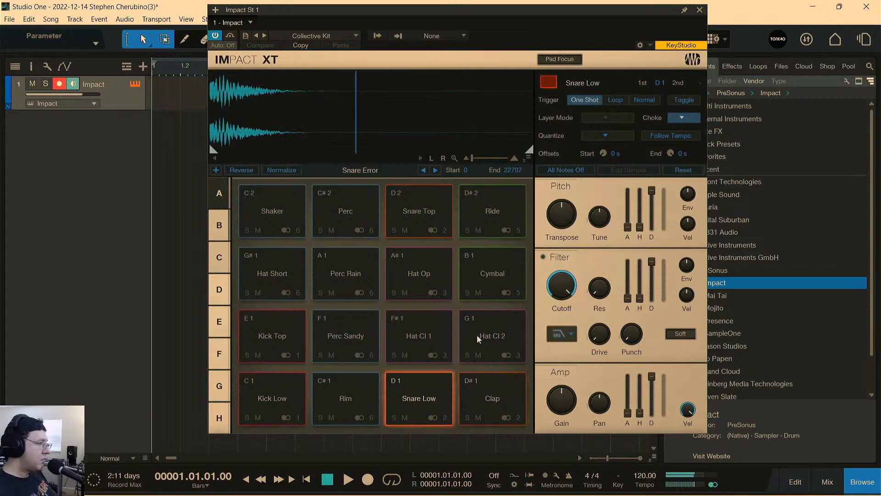
left_click(700, 11)
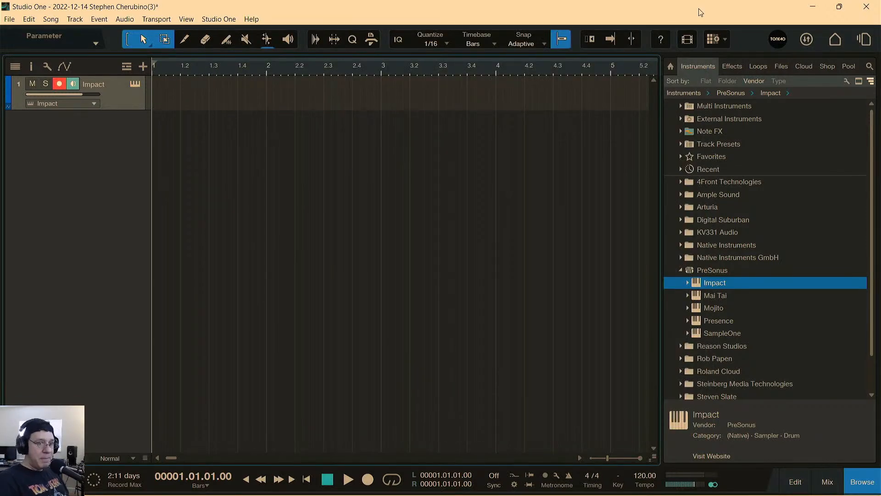
Create a one-bar part on the Impact track and enter scattered notes, including Kick Top, Hat Cl 2, Cymbal, Perc Rain and Shaker.
double_click(175, 108)
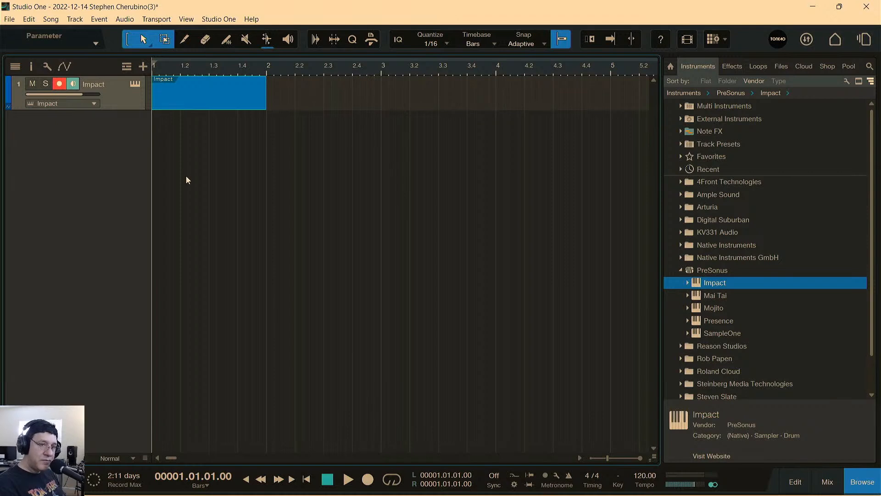
double_click(173, 98)
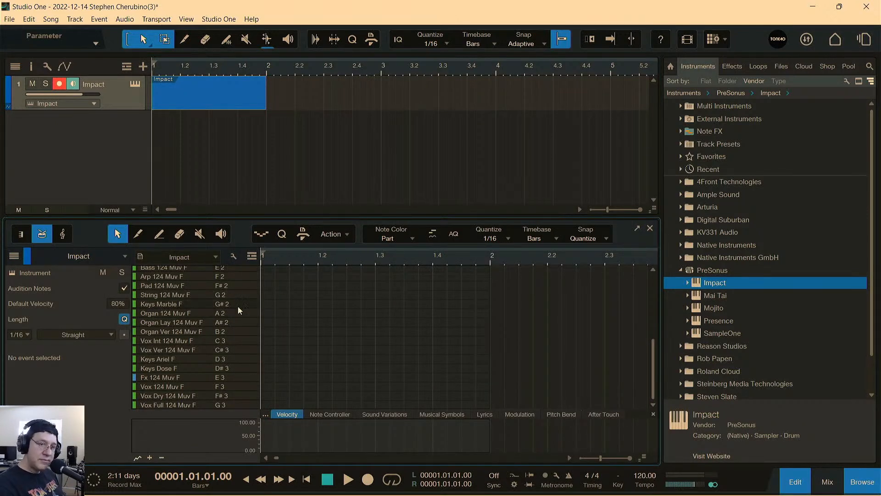
double_click(277, 288)
scroll(340, 285, "up", 4)
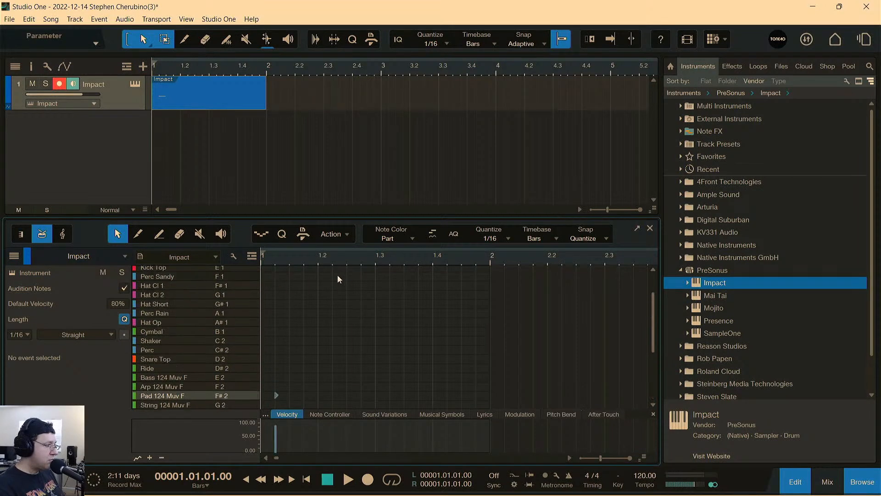
double_click(334, 267)
double_click(334, 294)
double_click(291, 331)
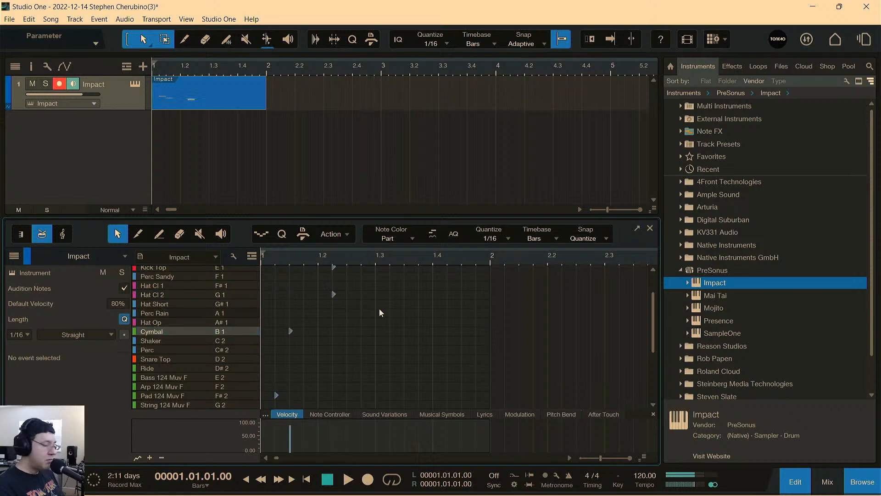
double_click(377, 313)
double_click(404, 340)
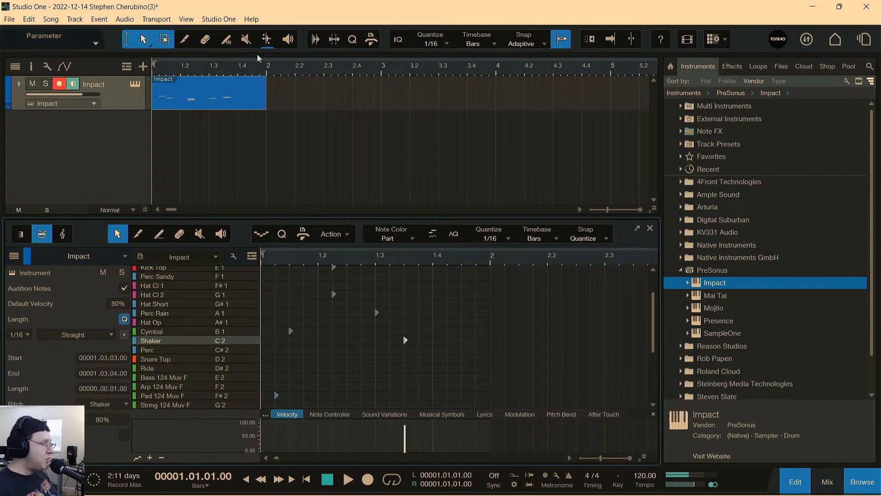
Delete the instrument part from the Impact track and close the note editor.
left_click(235, 110)
key("Delete")
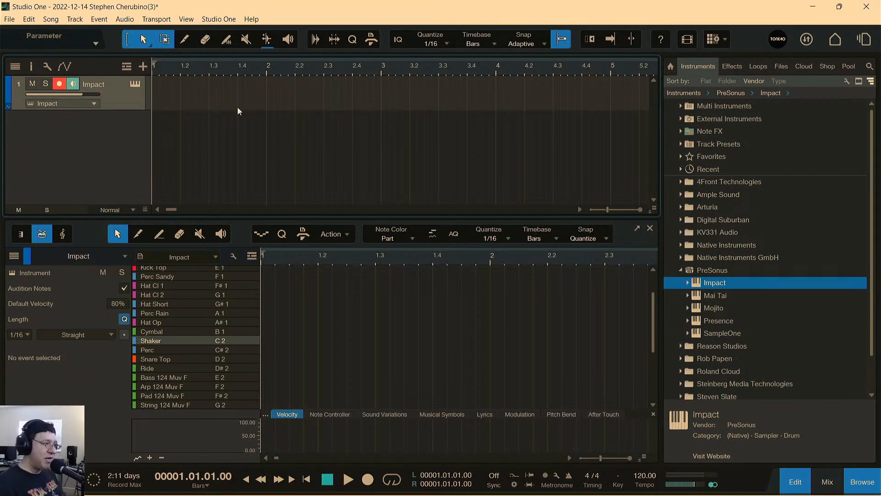
left_click(650, 228)
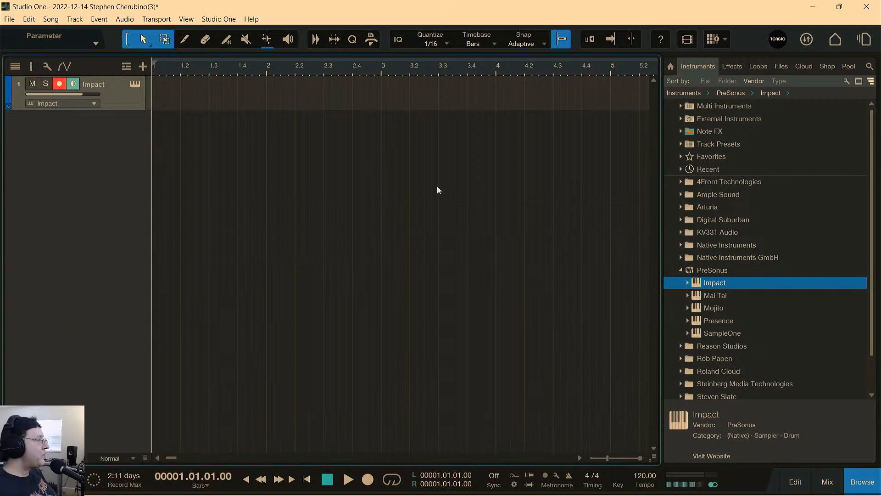
Reopen the Impact kit and tap out a run of its kick, rim, percussion and hat pads.
left_click(135, 84)
left_click(286, 402)
left_click(358, 395)
left_click(341, 343)
left_click(284, 339)
left_click(277, 279)
left_click(396, 267)
left_click(377, 266)
left_click(358, 324)
left_click(327, 387)
left_click(275, 396)
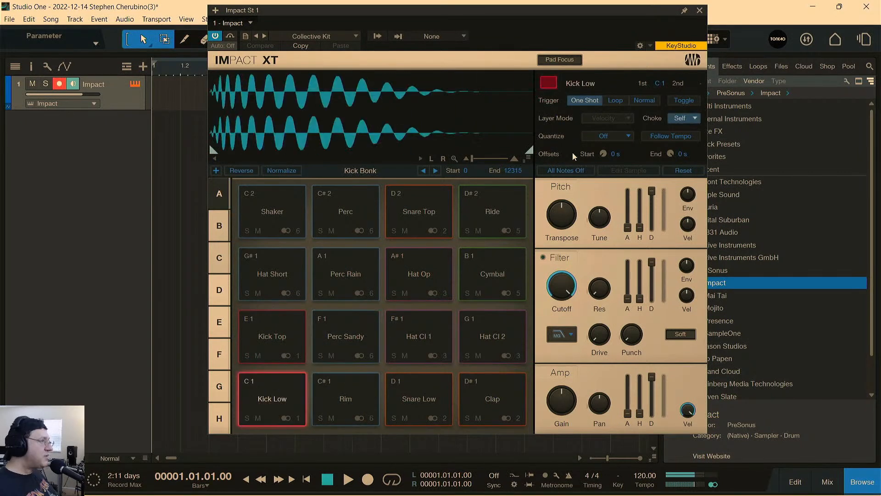
left_click(698, 10)
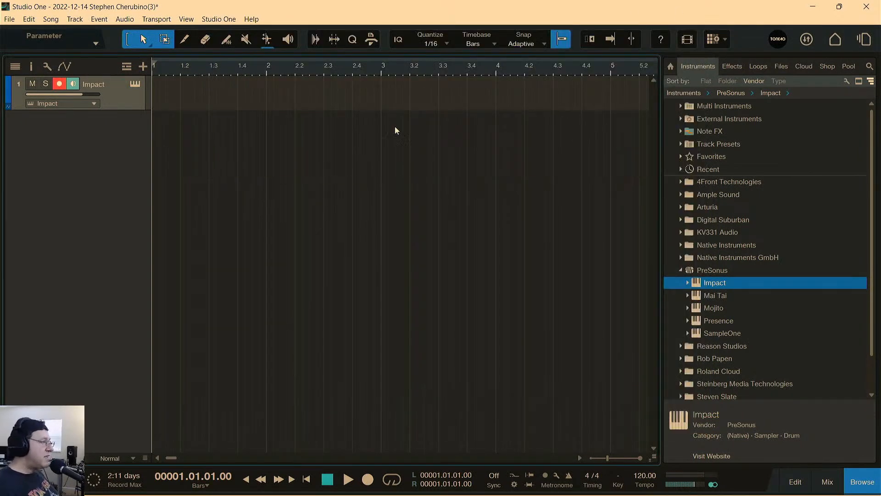
Insert a pattern at bar 1 of the Impact track and open it in an enlarged step editor.
double_click(166, 106)
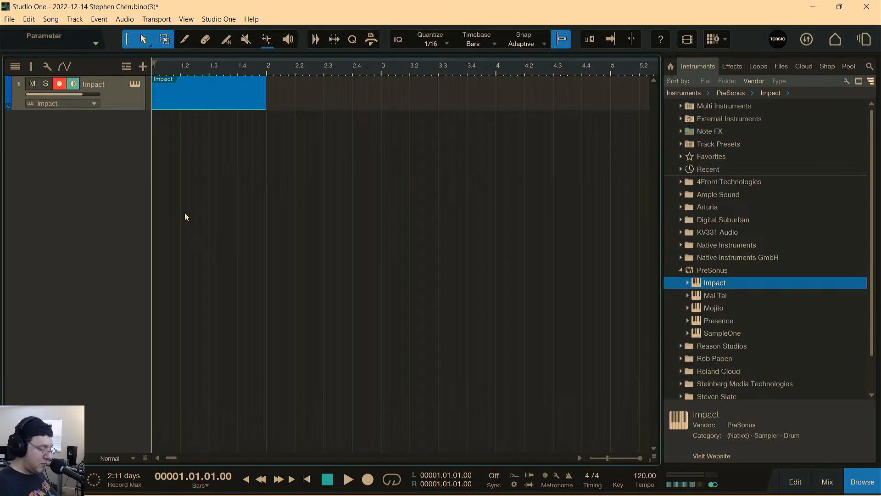
key("Delete")
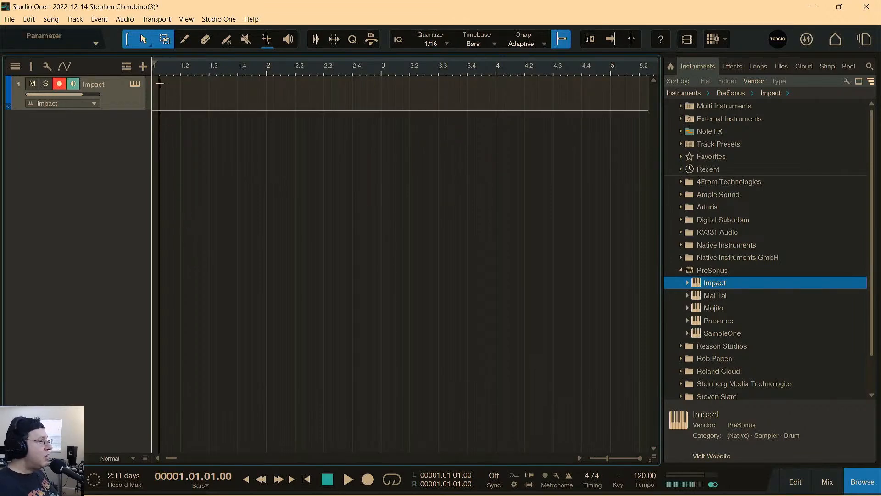
left_click(101, 19)
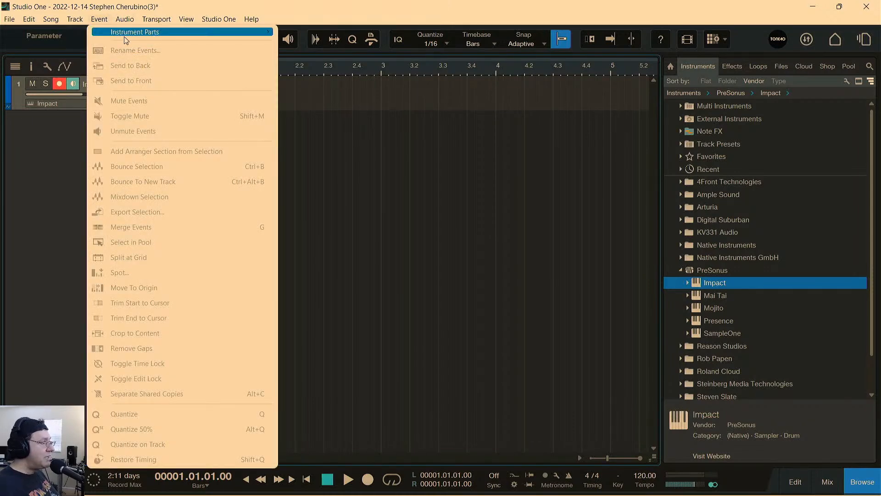
mouse_move(127, 37)
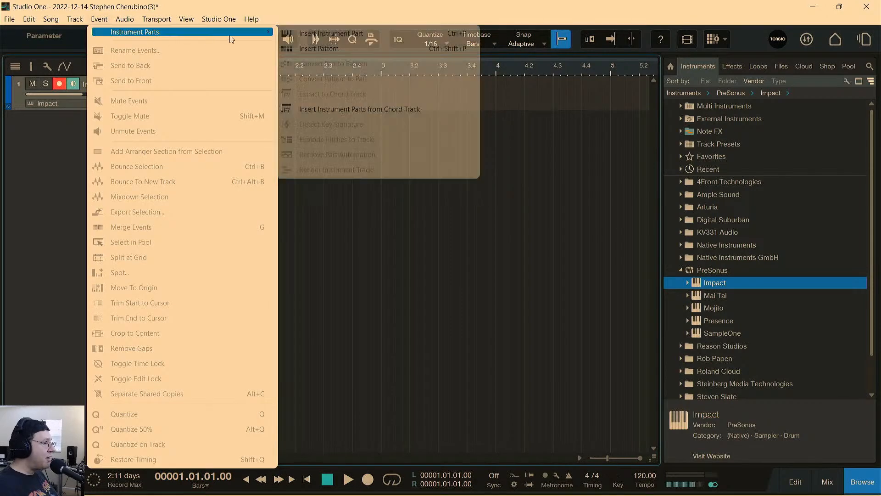
left_click(304, 49)
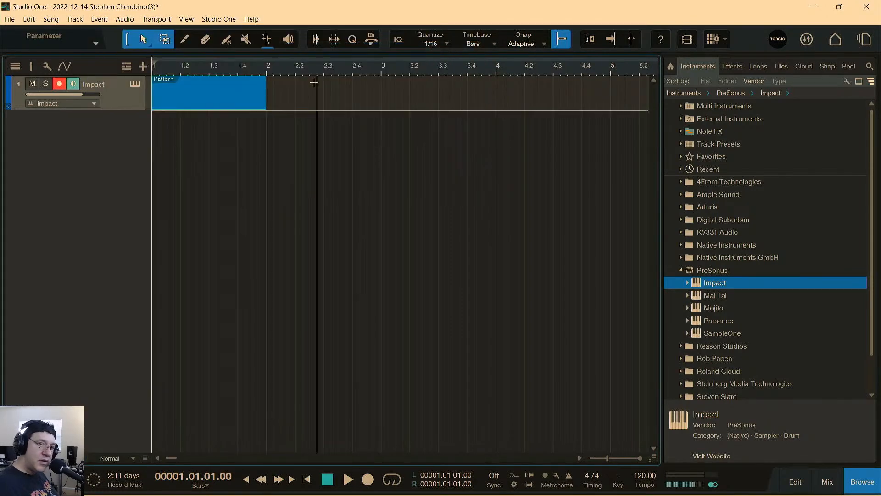
double_click(192, 103)
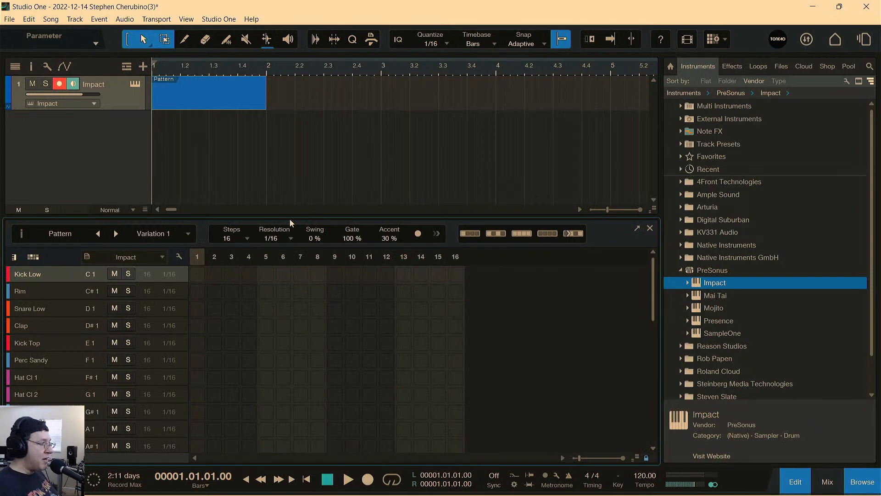
left_click_drag(290, 219, 287, 125)
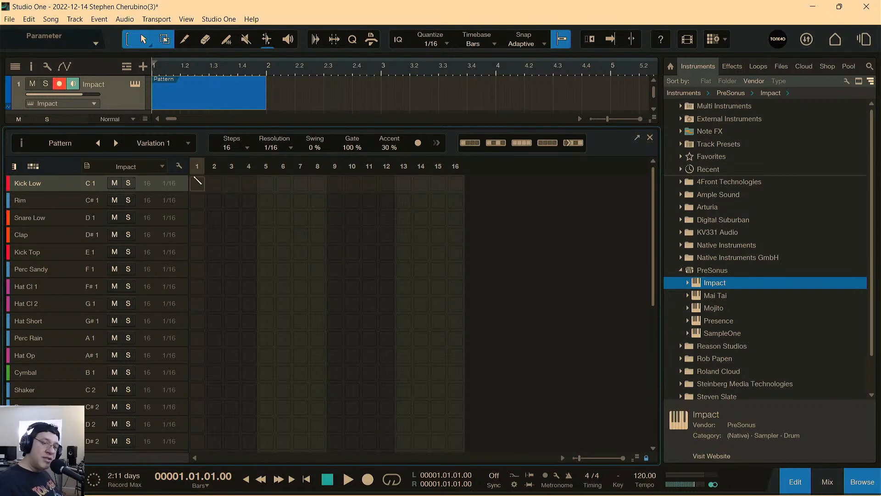
Program Kick Low on steps 1, 9 and 11 and Snare Low on steps 5 and 13 of the pattern.
left_click(198, 183)
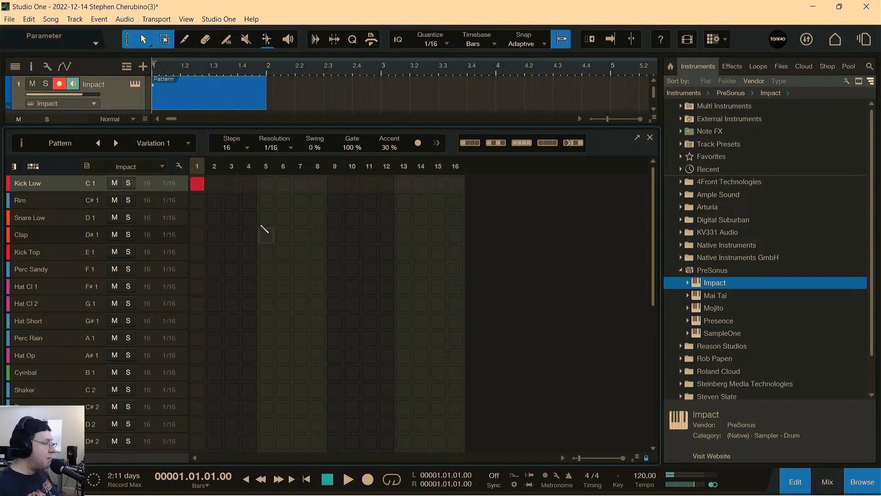
left_click(266, 200)
left_click_drag(266, 200, 266, 217)
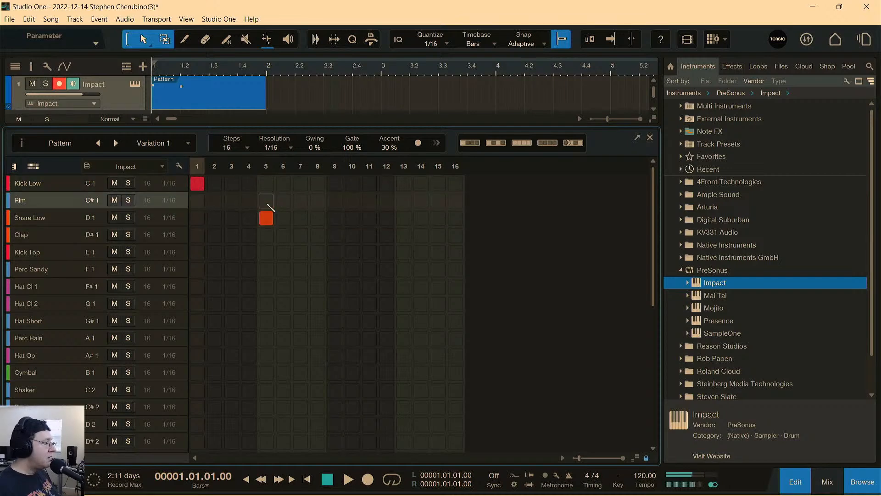
left_click(352, 184)
left_click(335, 184)
left_click(352, 184)
left_click(368, 184)
left_click(404, 219)
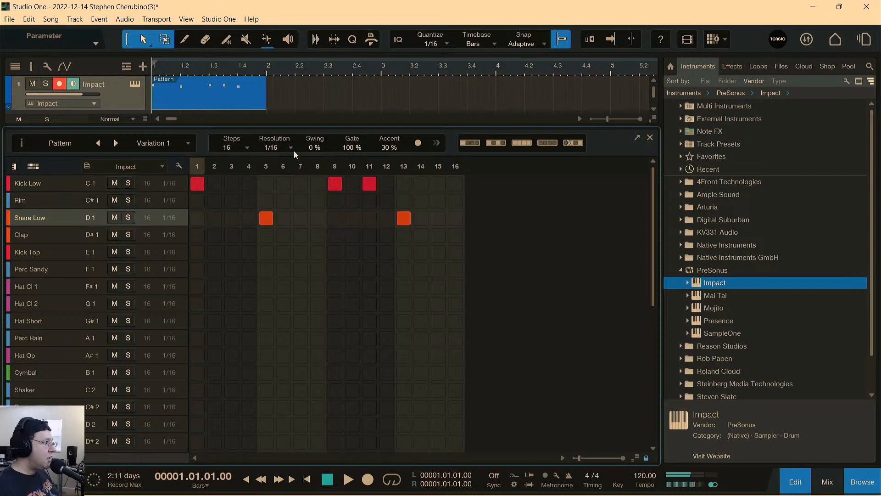
Loop the one-bar pattern, start playback, and add Clap hits on steps 5 and 13.
left_click(244, 100)
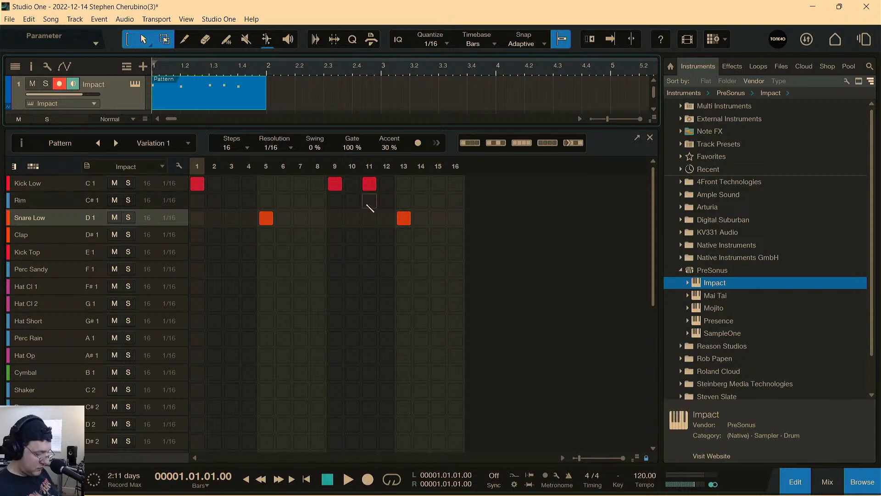
key("space")
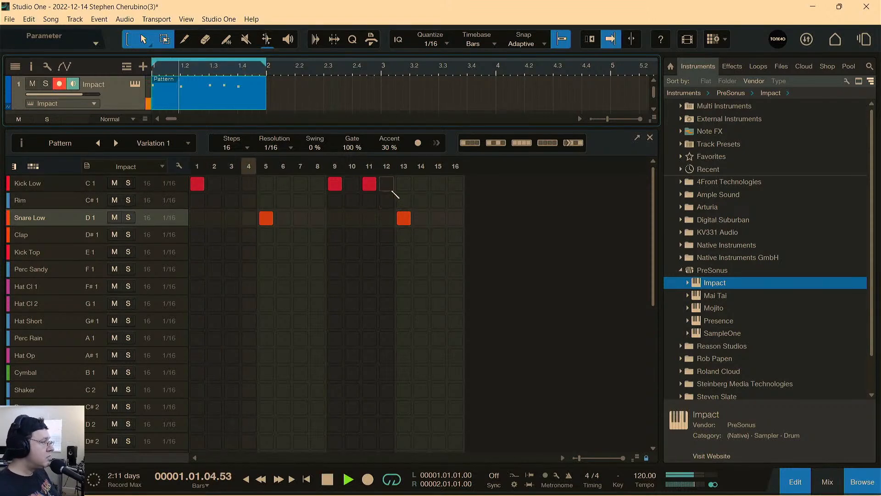
left_click(61, 236)
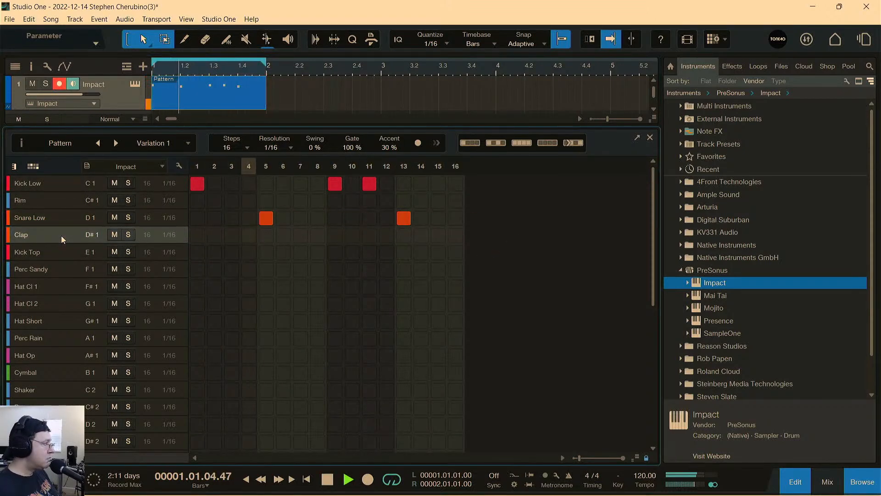
left_click(268, 236)
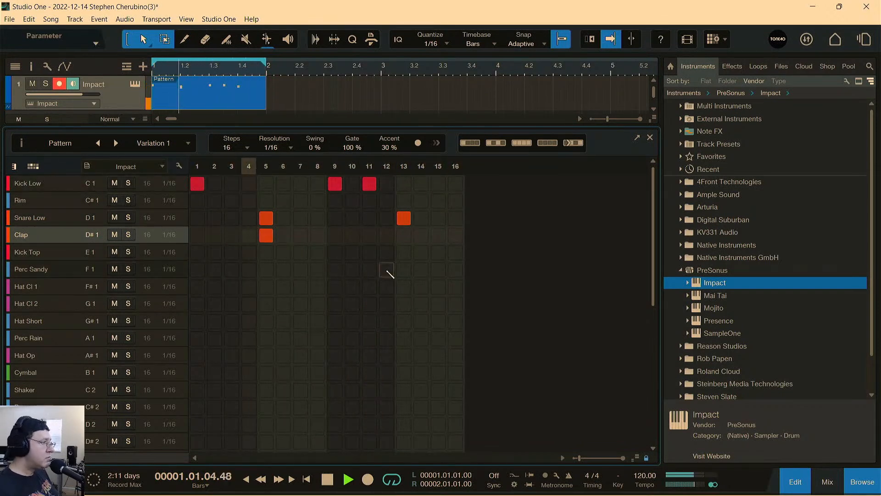
left_click(404, 236)
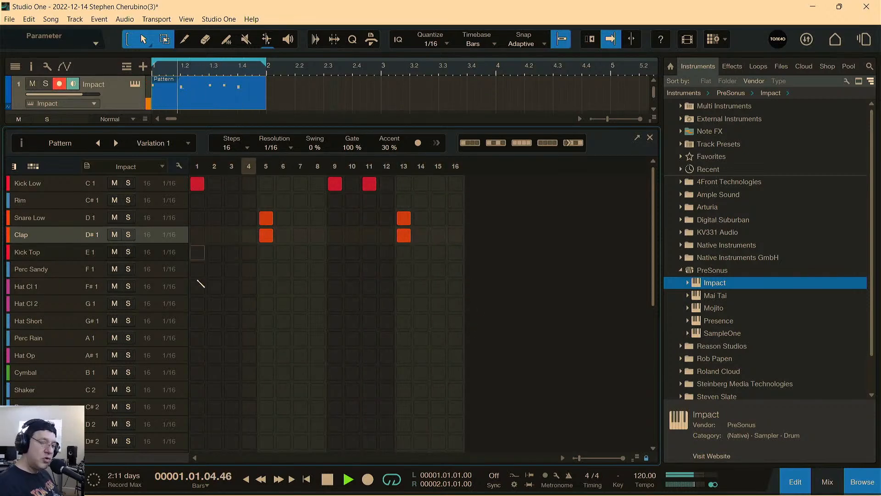
Layer Kick Top hits on steps 1, 9 and 11 of the pattern and stop playback.
left_click(52, 255)
left_click(197, 252)
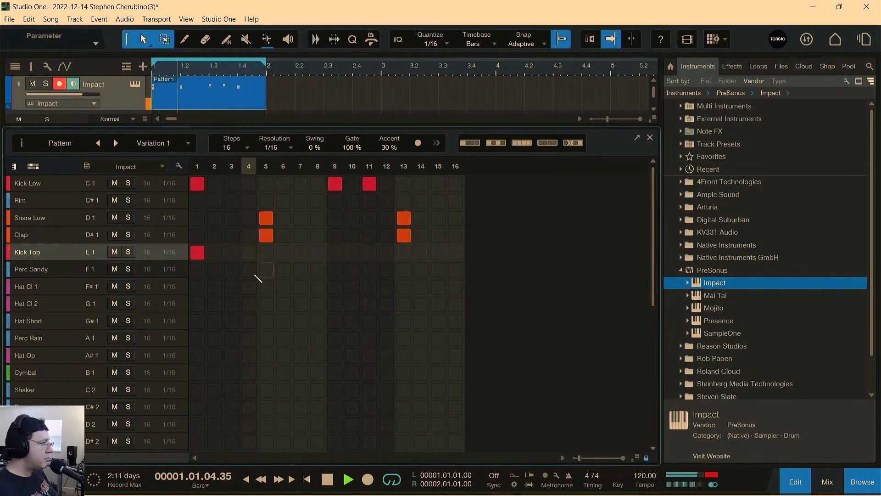
left_click(335, 252)
left_click(369, 252)
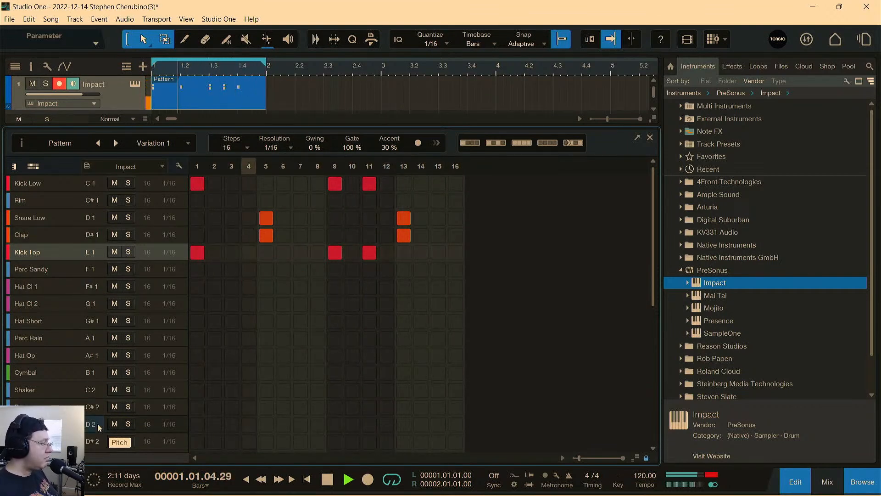
key("space")
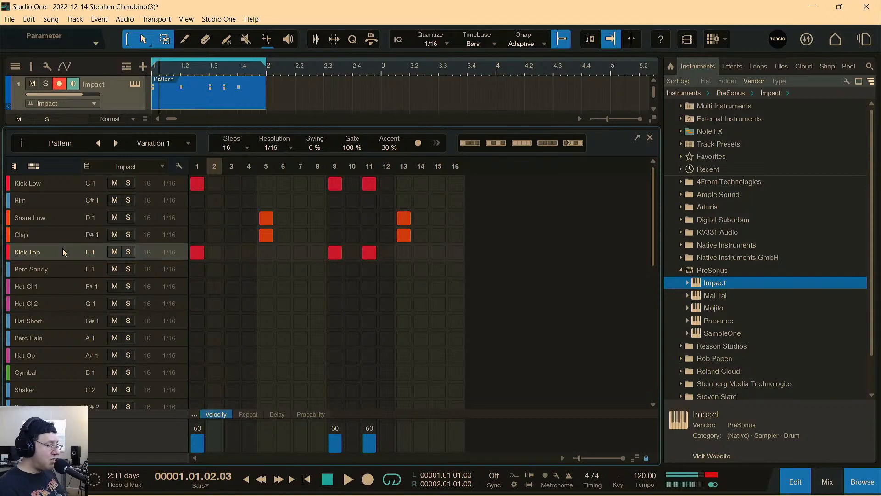
Lower the Kick Top velocities to about 23, 28 and 25 on steps 1, 9 and 11, and check them in playback.
left_click_drag(197, 435, 200, 446)
left_click_drag(334, 436, 375, 446)
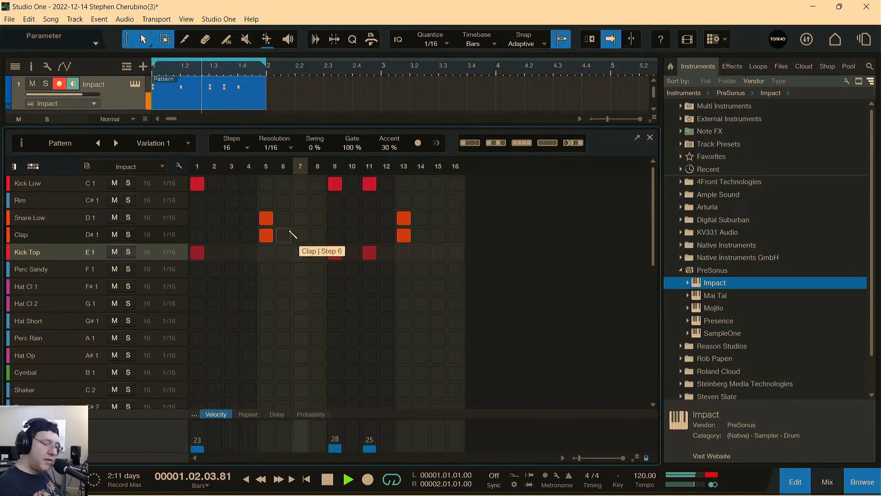
left_click(57, 270)
key("space")
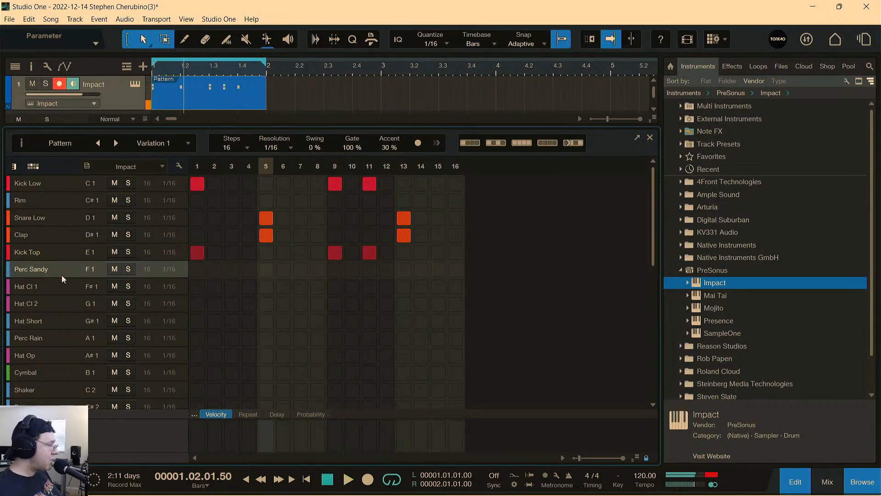
Audition the Hat Cl 1 and Hat Cl 2 sounds alternately to compare them.
left_click(61, 280)
left_click(61, 296)
left_click(61, 287)
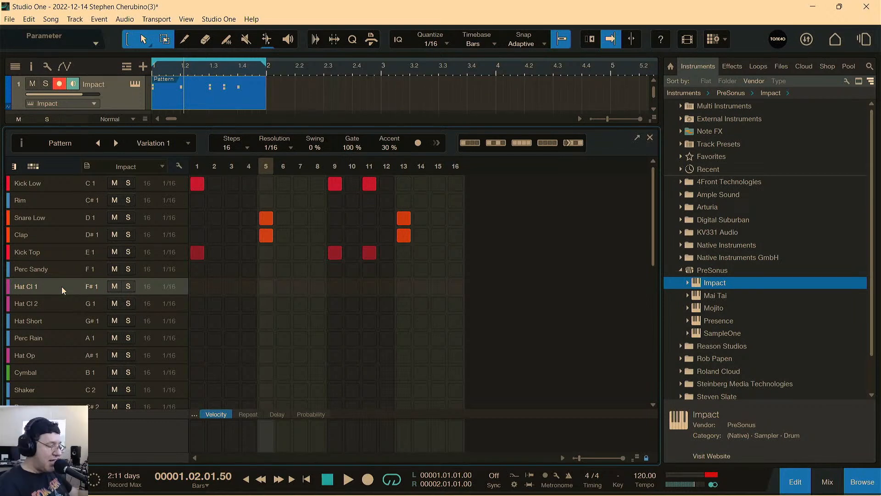
left_click(60, 289)
left_click(52, 300)
left_click(45, 290)
left_click(47, 301)
left_click(48, 291)
left_click(52, 296)
left_click(50, 288)
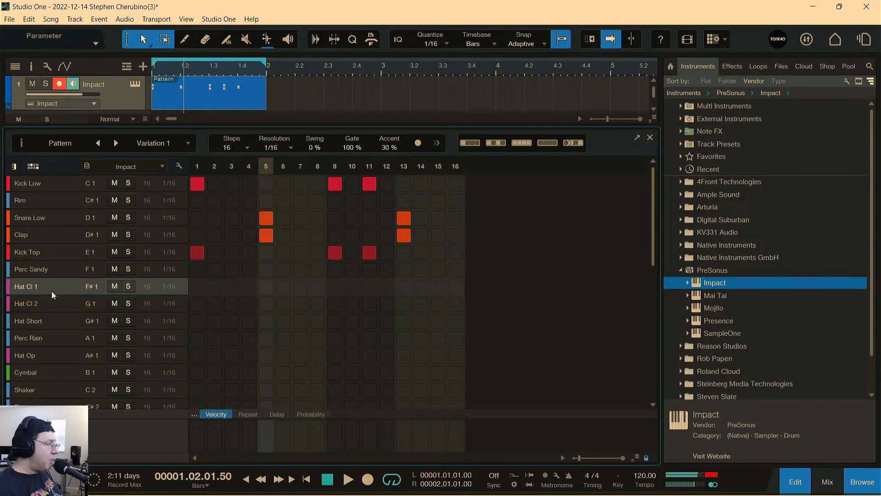
left_click(52, 299)
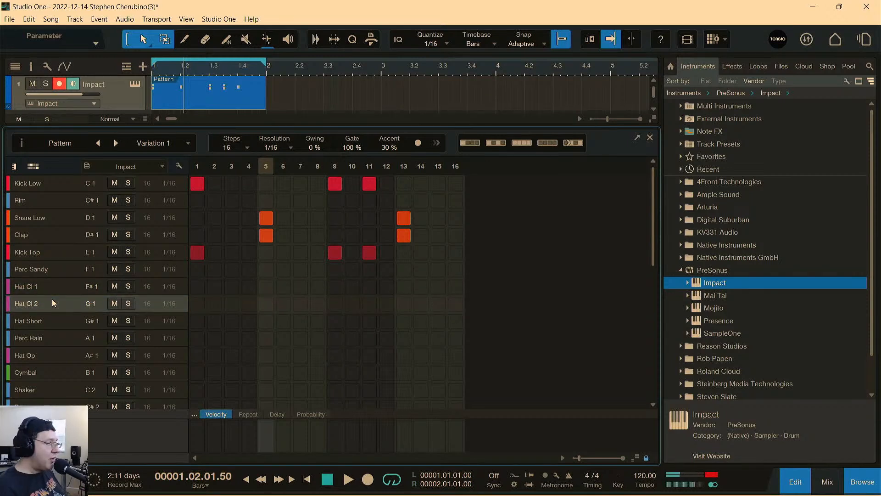
Program Hat Cl 2 on steps 1, 2, 7–10 and 15, Hat Short on 4, 5, 13 and 14, and Hat Cl 1 on 13.
left_click_drag(197, 304, 267, 321)
left_click_drag(301, 303, 352, 304)
left_click(404, 286)
left_click(404, 321)
left_click(421, 322)
left_click(437, 304)
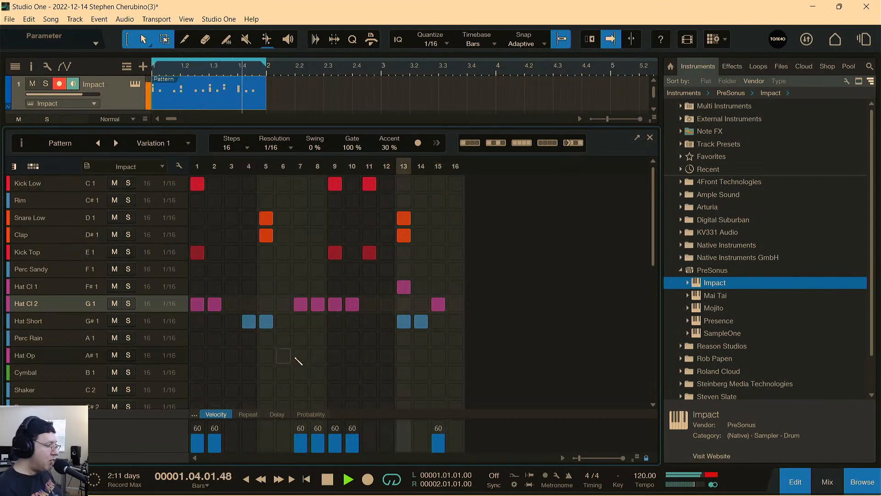
Reduce Hat Cl 2 velocities to about 37, 35 and 53 on steps 7–9, and Hat Short to about 47 and 49 on steps 5 and 14.
left_click(300, 442)
left_click(318, 440)
left_click_drag(301, 441, 335, 438)
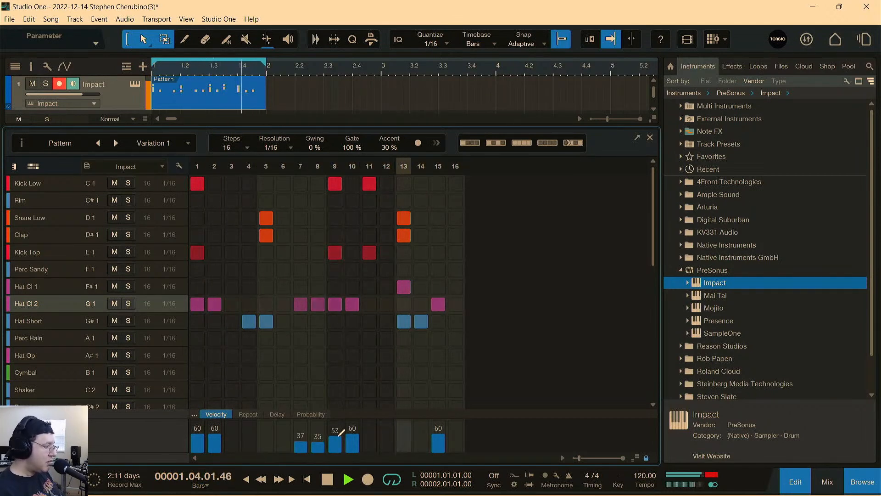
left_click(76, 319)
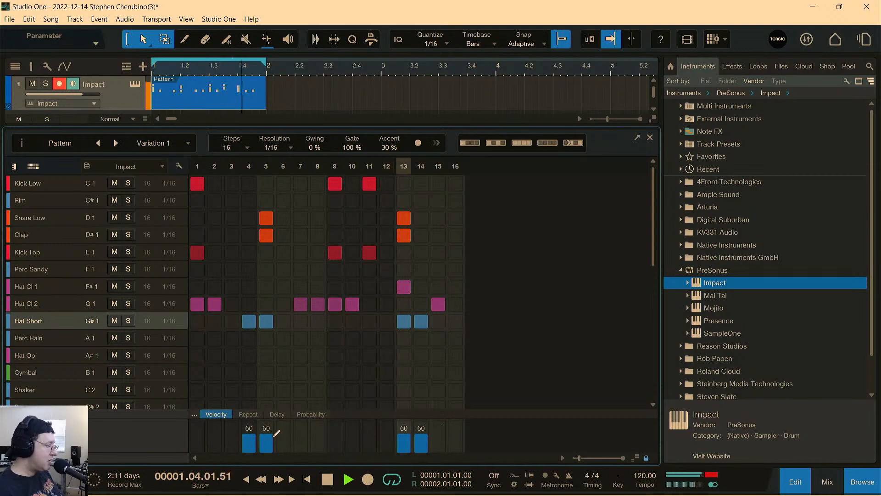
left_click_drag(419, 434, 419, 438)
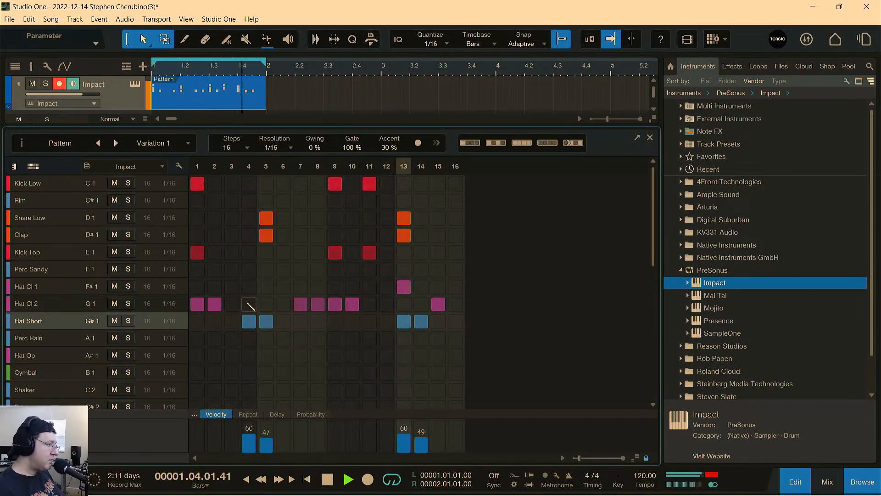
Add Perc Rain hits on steps 1, 9 and 11 of the pattern.
left_click(51, 335)
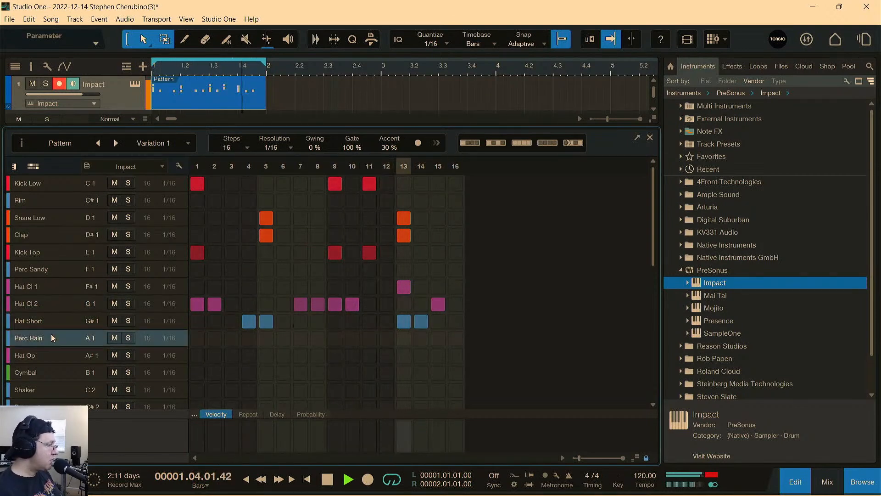
left_click(200, 341)
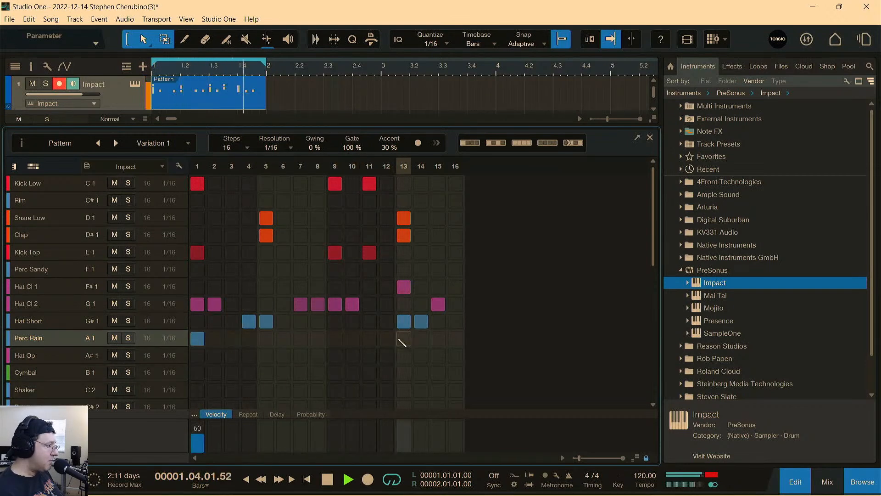
left_click(335, 339)
left_click(369, 338)
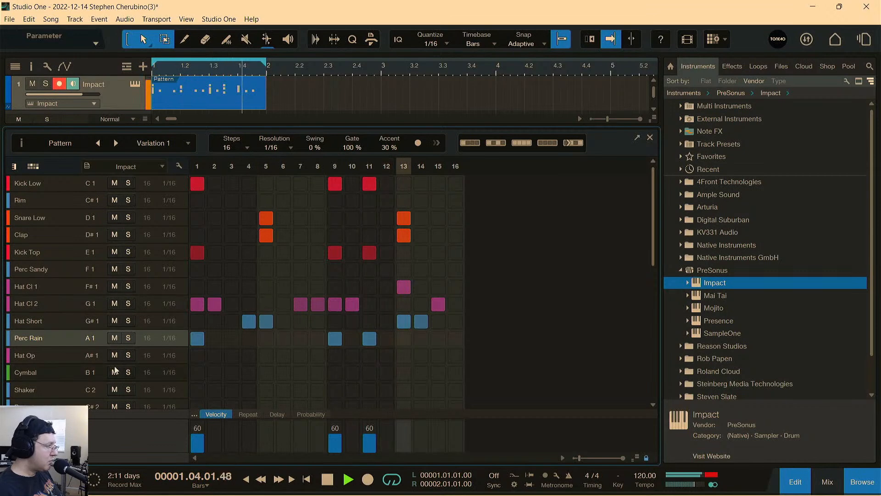
Audition the sounds from Hat Op down to Perc and place a Shaker hit on step 3.
left_click(49, 361)
left_click(52, 374)
left_click(54, 385)
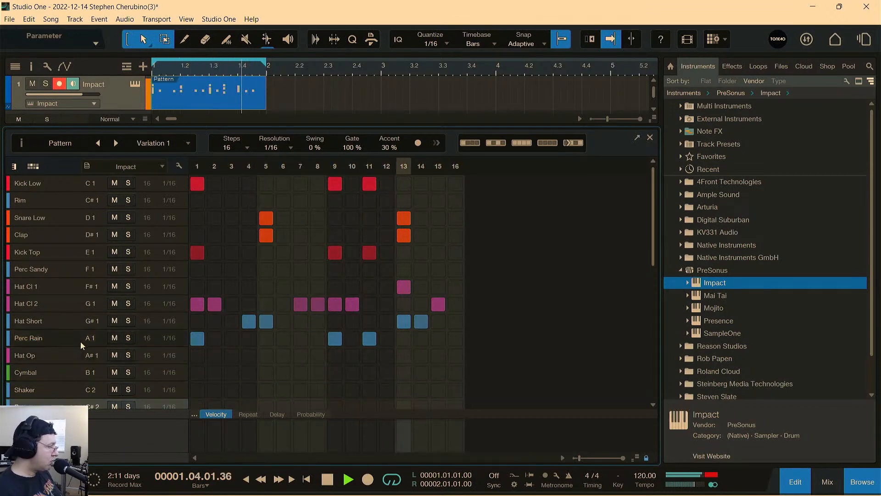
scroll(60, 359, "down", 2)
left_click(57, 368)
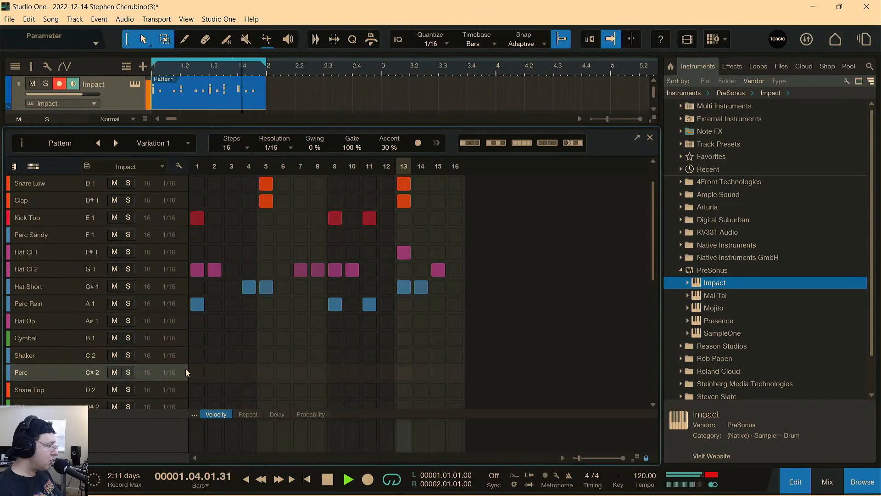
left_click(60, 355)
left_click(232, 356)
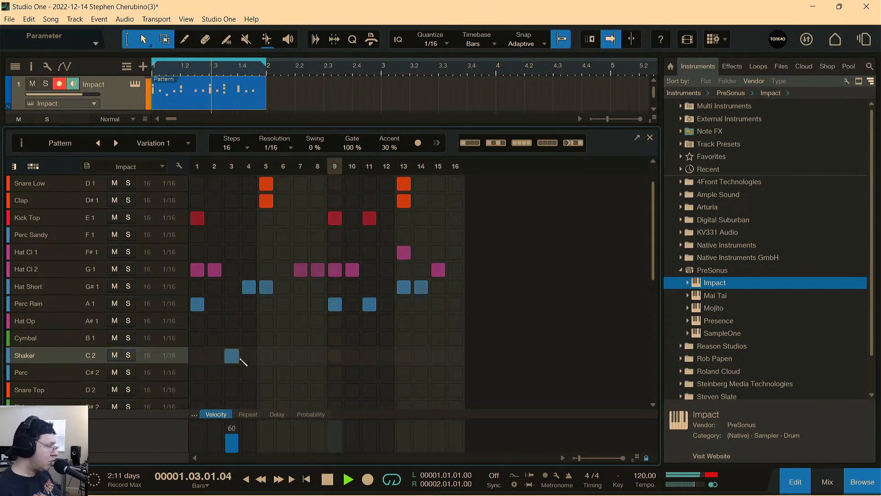
Place Perc hits on steps 7 and 15 only, and stop playback.
left_click(86, 375)
left_click(335, 373)
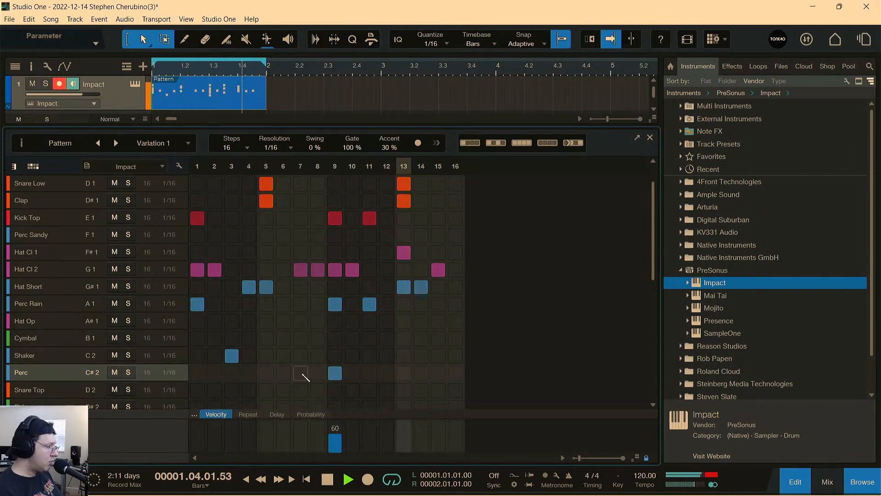
left_click(301, 374)
left_click(335, 373)
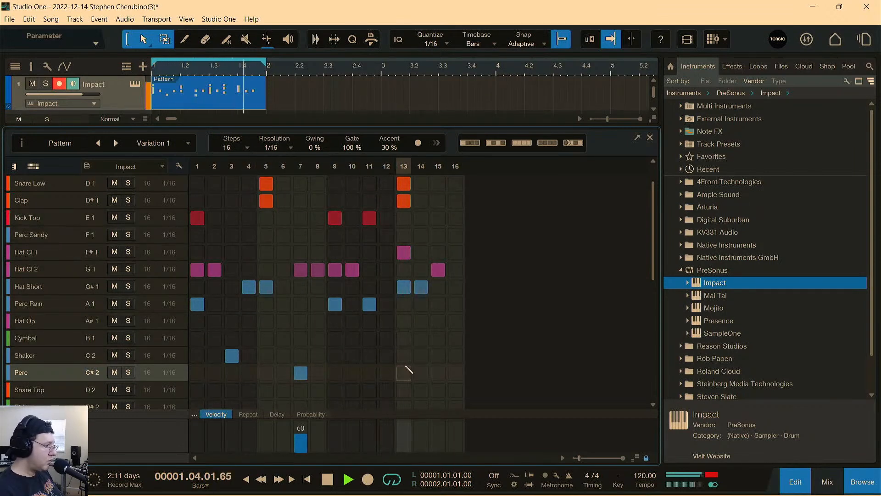
left_click(438, 373)
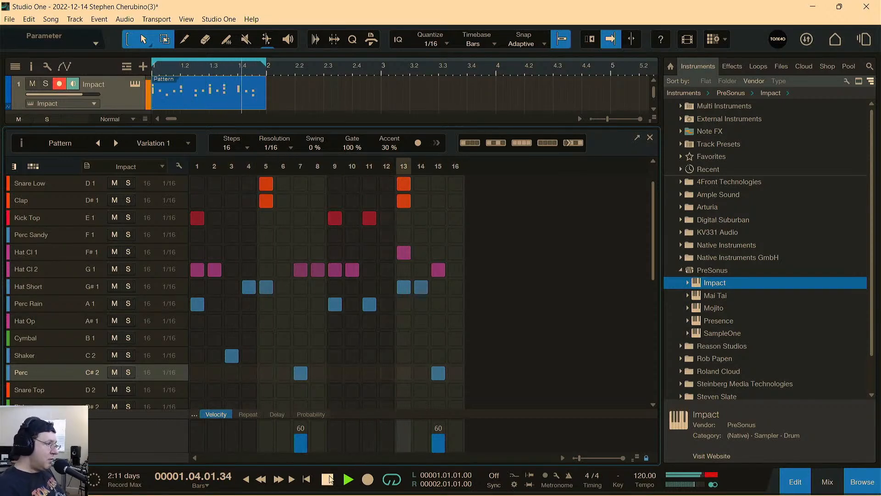
key("space")
Review the programmed rows and audition the kit sounds from Hat Op up to Clap.
scroll(494, 298, "up", 2)
scroll(495, 297, "down", 3)
scroll(468, 319, "down", 1)
scroll(369, 351, "up", 4)
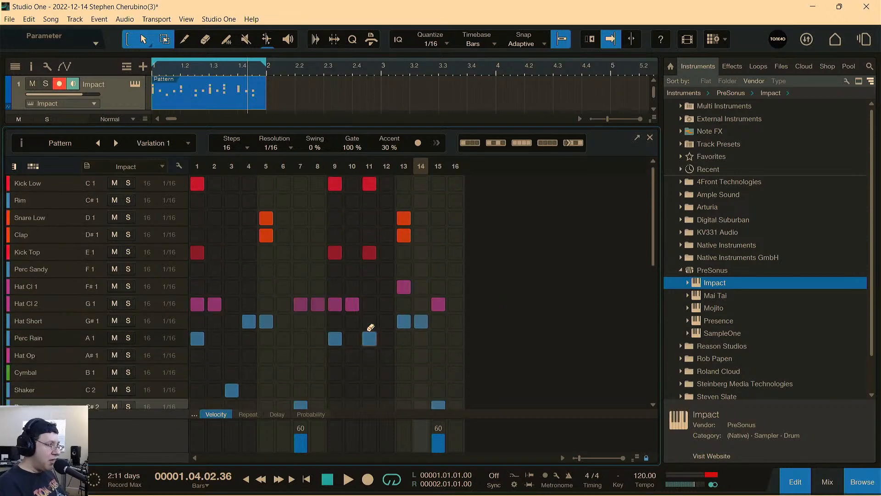
scroll(307, 304, "down", 1)
scroll(248, 356, "down", 1)
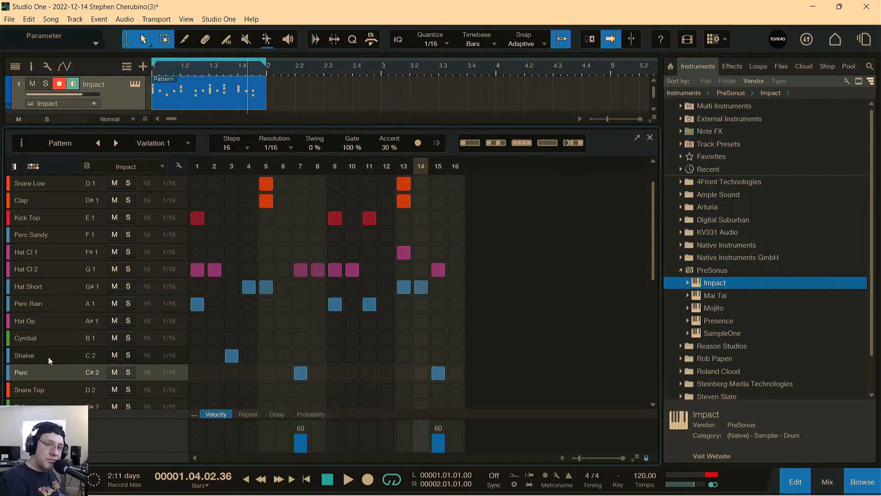
left_click(50, 322)
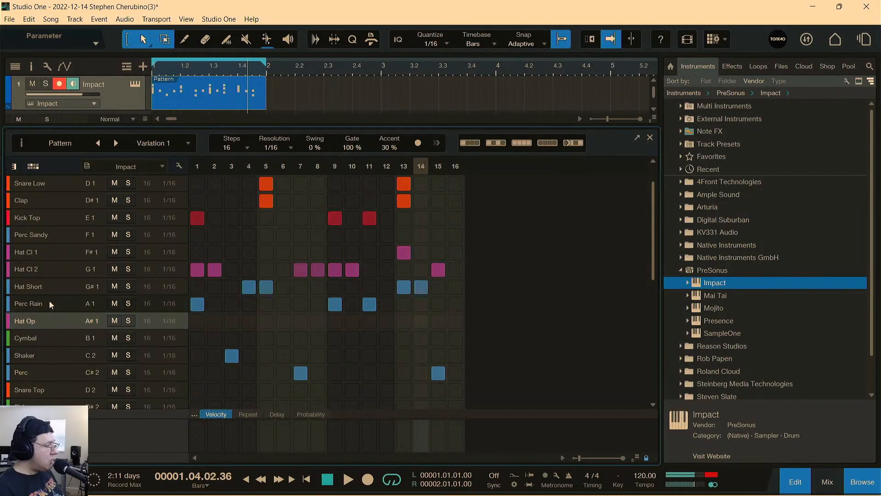
left_click(48, 303)
left_click(49, 287)
left_click(42, 255)
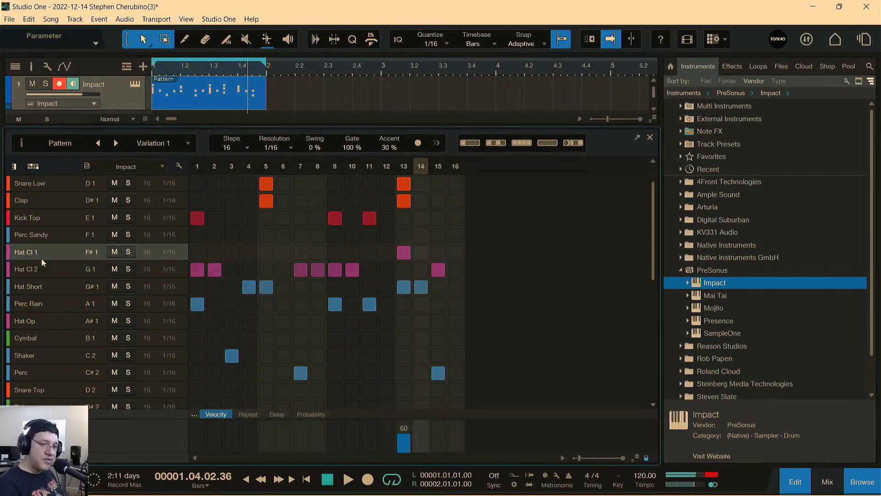
left_click(39, 234)
left_click(41, 219)
left_click(42, 202)
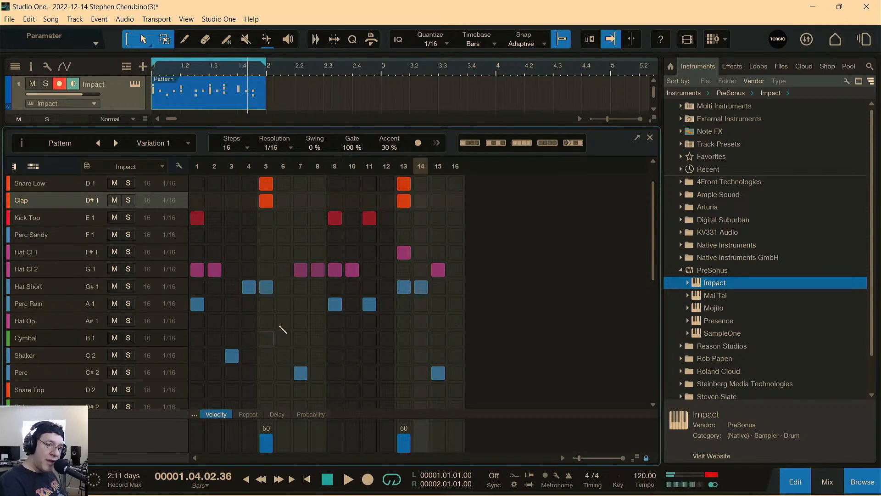
Toggle the Perc hit on step 15 off and on, ending with the hit removed.
scroll(384, 337, "down", 1)
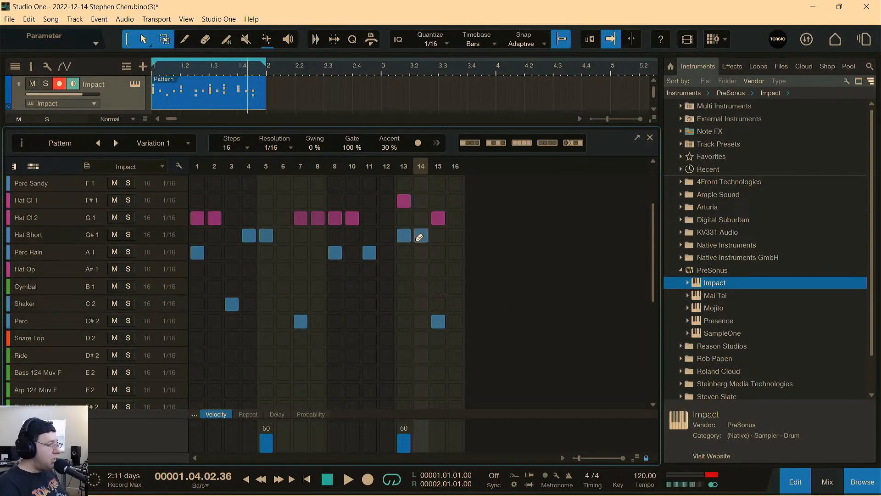
left_click(439, 320)
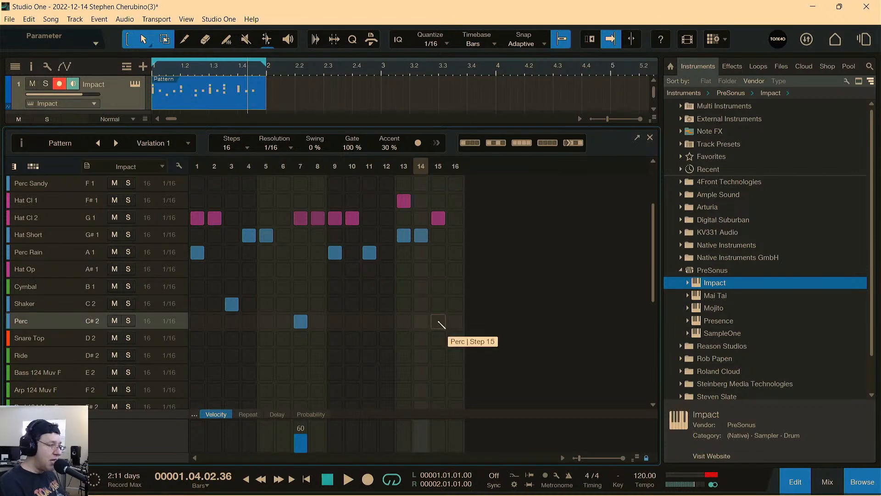
left_click(439, 321)
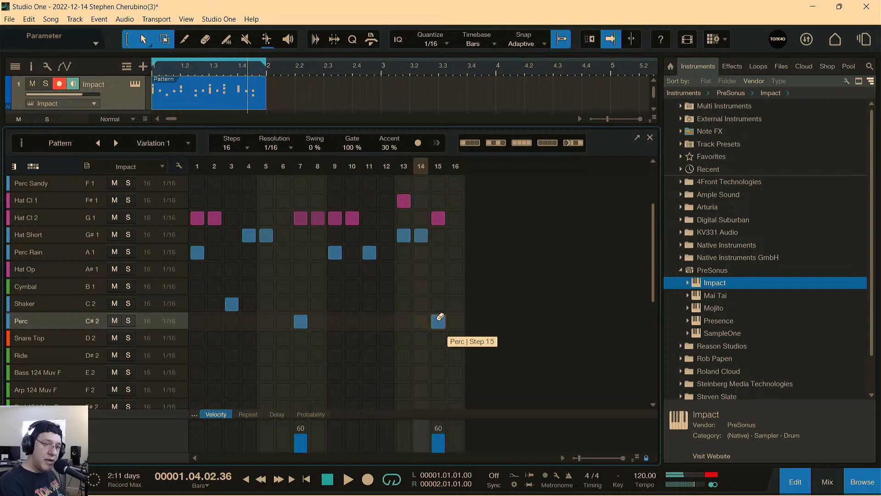
left_click(439, 320)
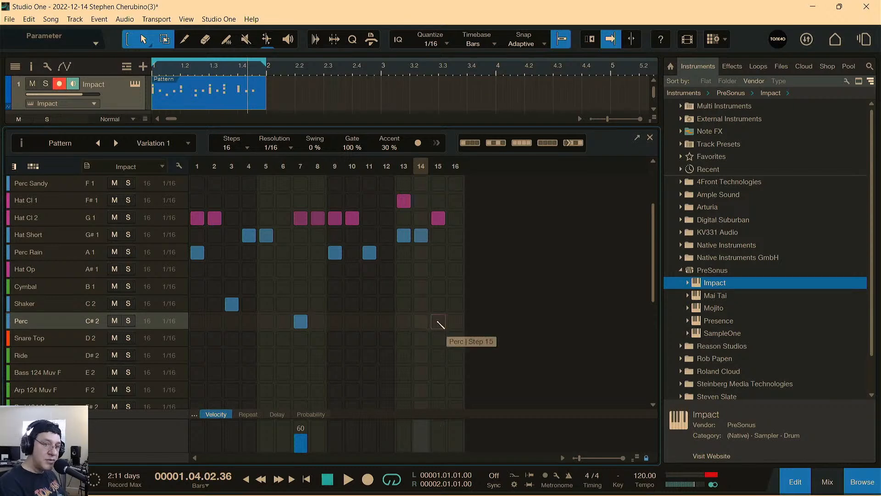
Place a Perc hit on step 15 again and review the pad layout of the Impact XT kit.
left_click(439, 320)
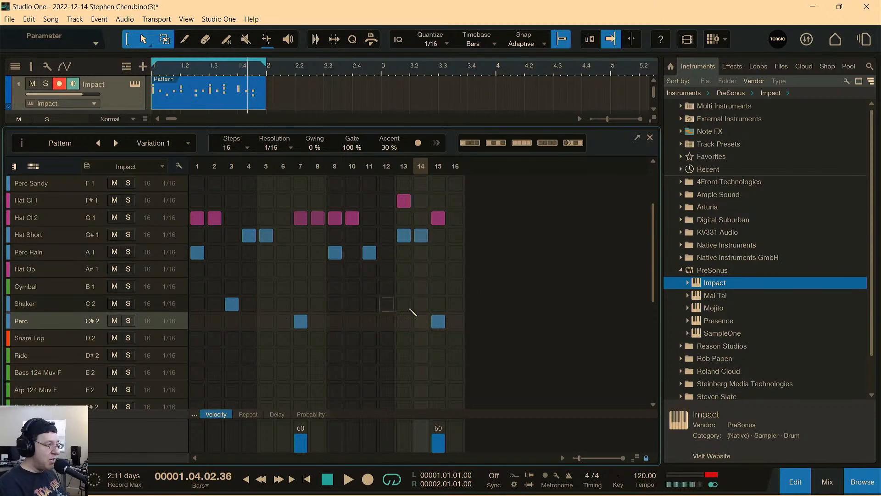
scroll(417, 287, "up", 3)
scroll(413, 289, "up", 1)
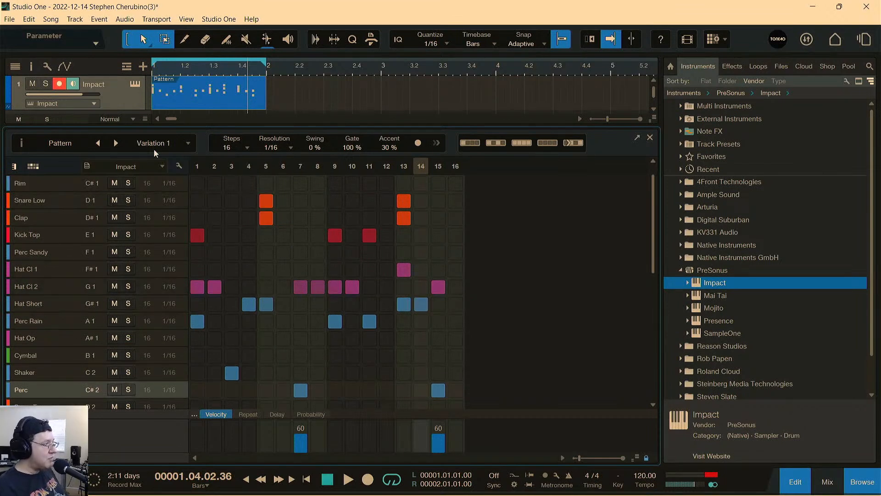
left_click(134, 84)
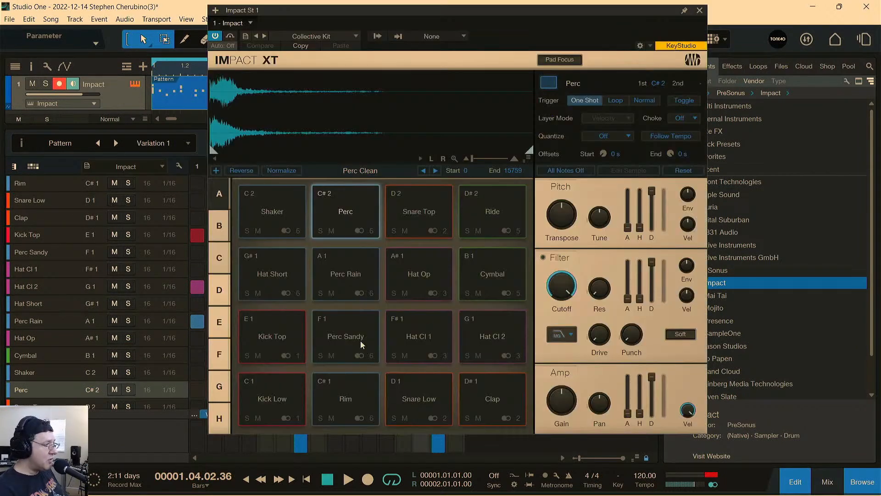
left_click(699, 10)
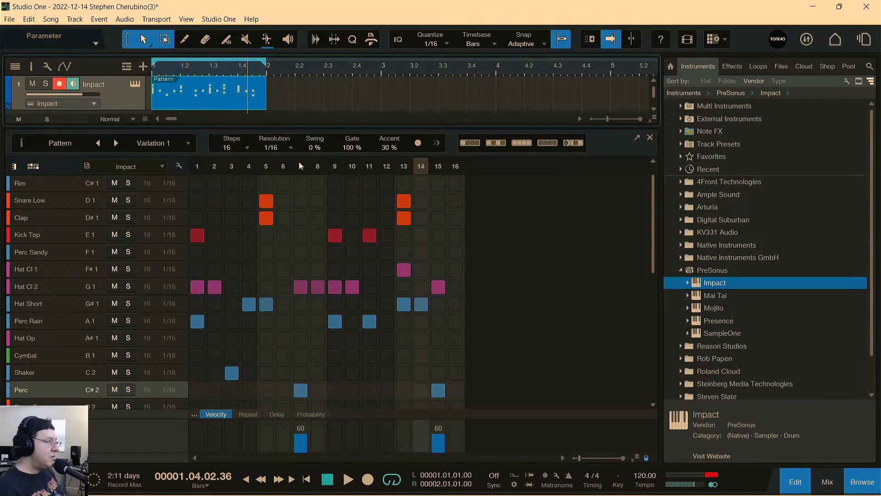
Close the pattern editor and play back the drum pattern in the arrangement.
left_click(651, 138)
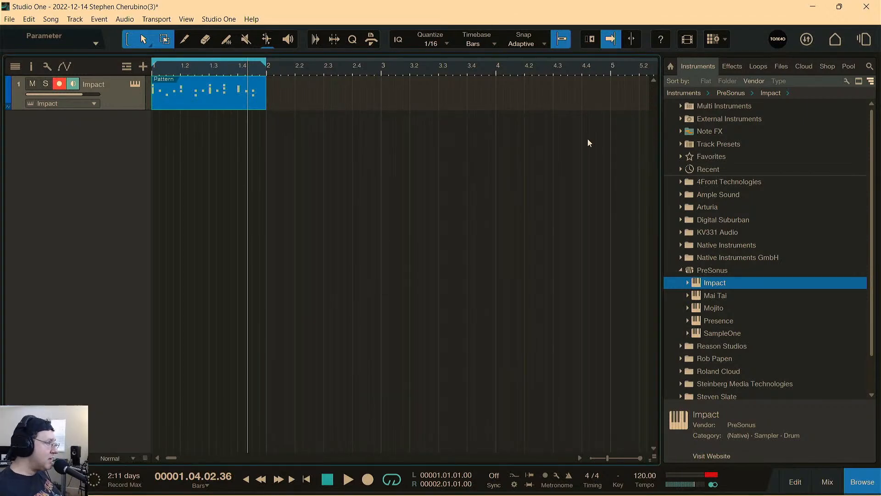
key("space")
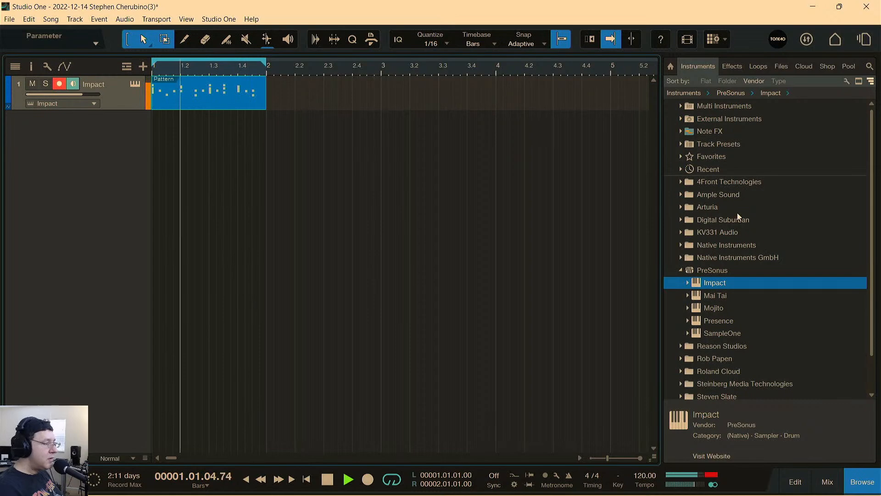
key("space")
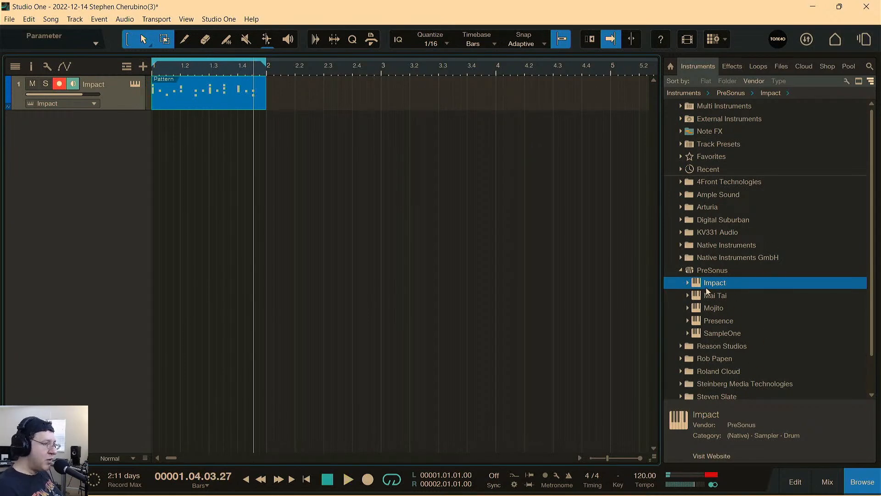
Add a Mai Tai instrument track, load the Bass - Candleblower preset and audition a few notes.
left_click_drag(698, 298, 336, 228)
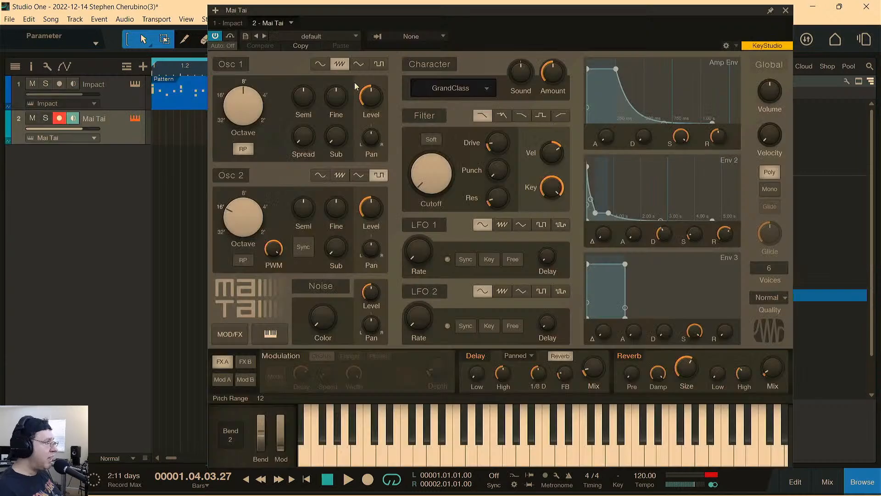
left_click(292, 39)
left_click(311, 74)
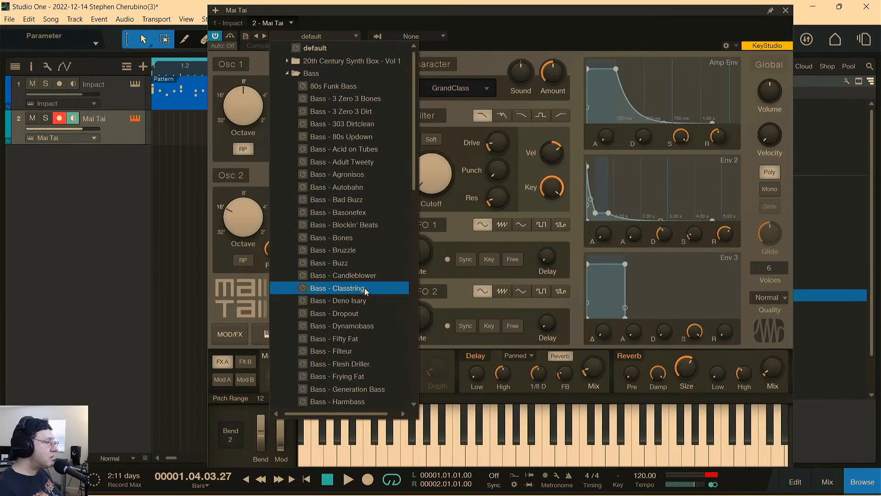
left_click(356, 275)
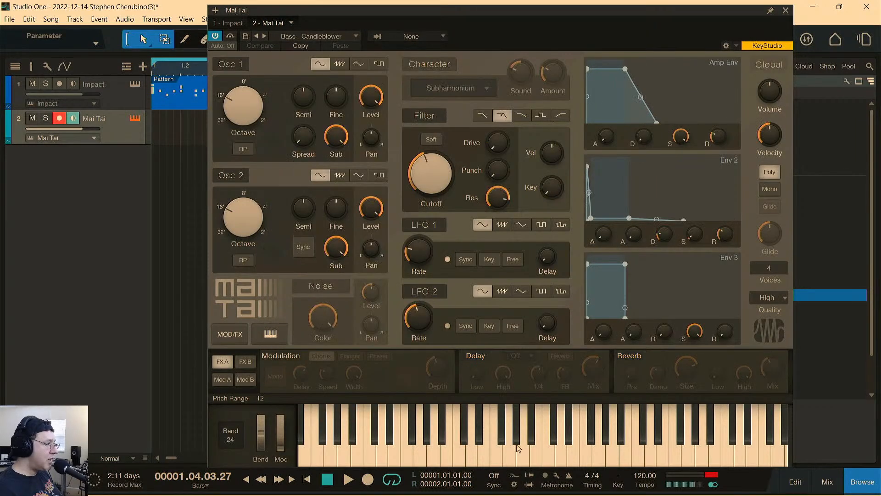
left_click(562, 441)
left_click(624, 438)
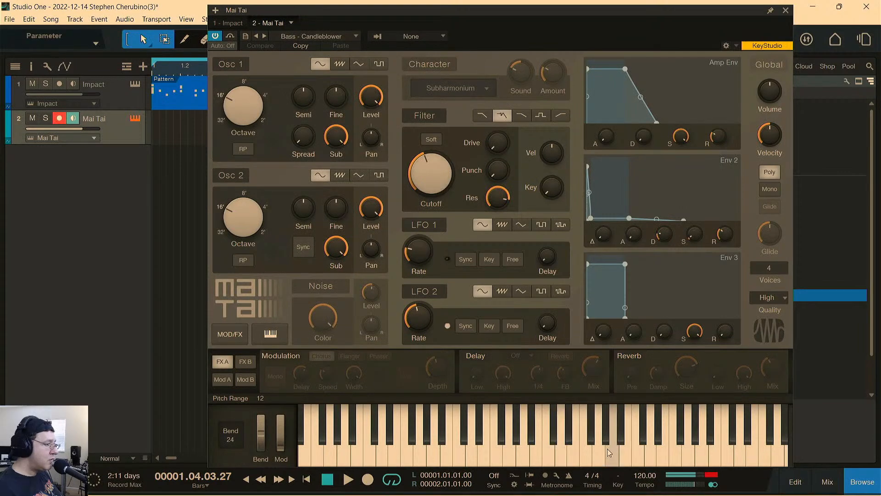
left_click(786, 10)
Create a one-bar part on the Mai Tai track and draw a sixteenth-length A2 note on beat 1.
double_click(161, 139)
double_click(166, 139)
left_click_drag(174, 285, 178, 312)
double_click(187, 307)
double_click(204, 307)
double_click(205, 306)
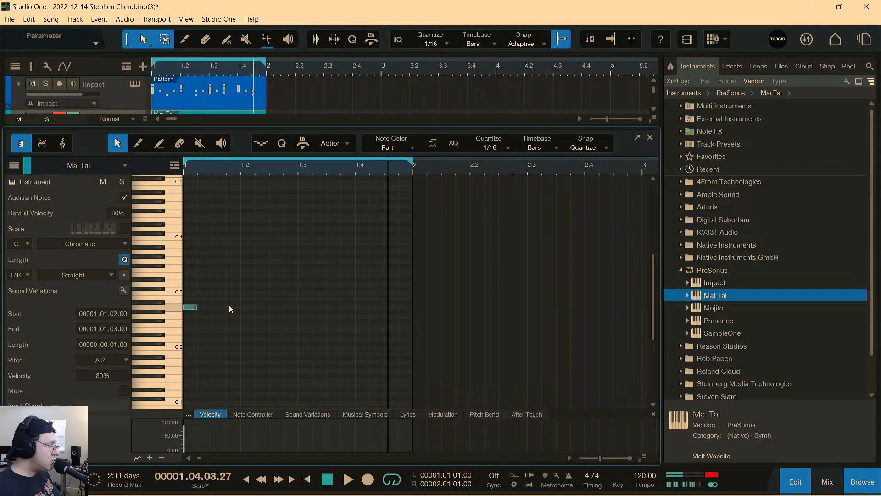
Continue the A2 bass notes at eighth-note intervals from 1.1.3 through 1.3.3, starting loop playback along the way.
double_click(219, 306)
double_click(246, 302)
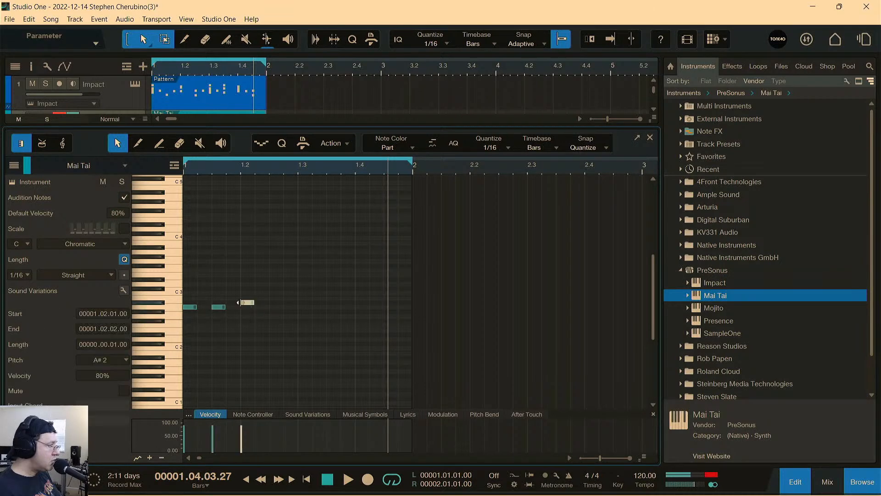
left_click_drag(245, 303, 247, 307)
double_click(276, 307)
key("space")
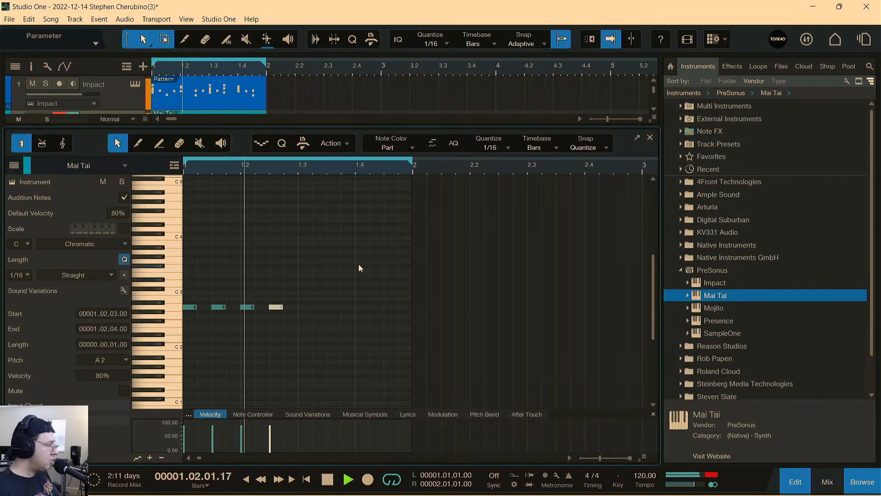
double_click(311, 306)
double_click(332, 306)
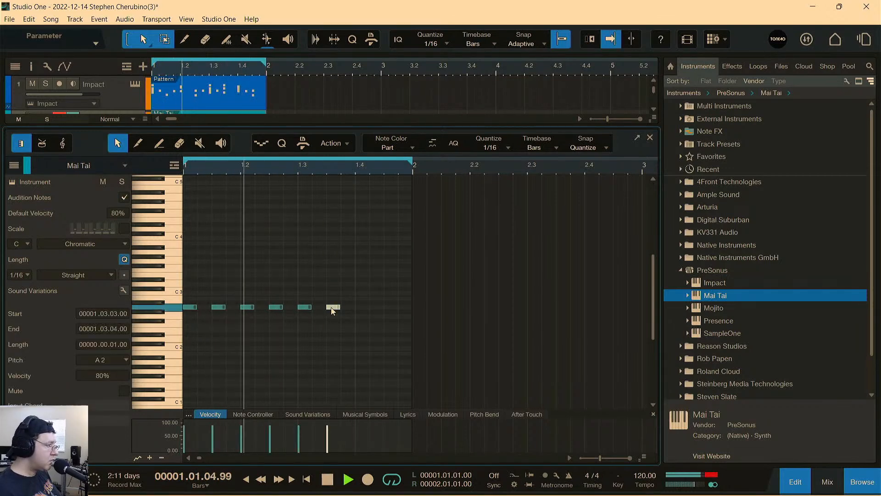
Try a C2 note on beat 4, remove it, and place F2 bass notes at 1.3.1 and 1.3.3.
double_click(362, 348)
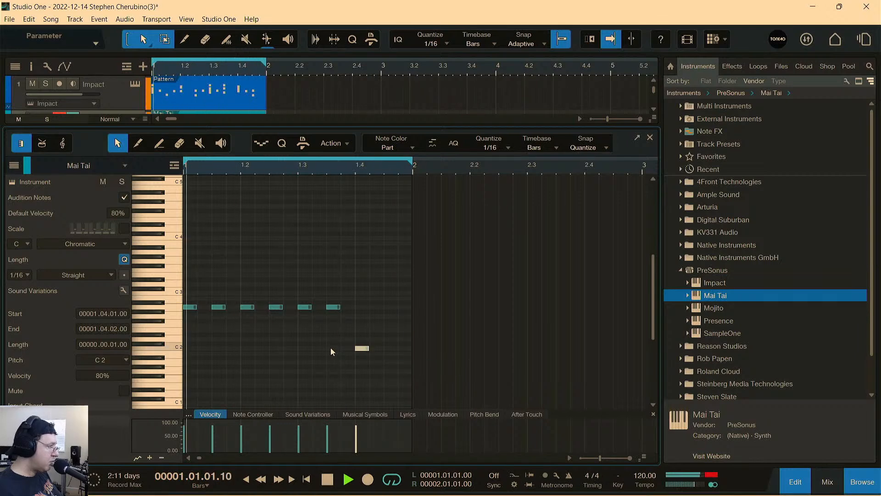
double_click(362, 348)
double_click(301, 328)
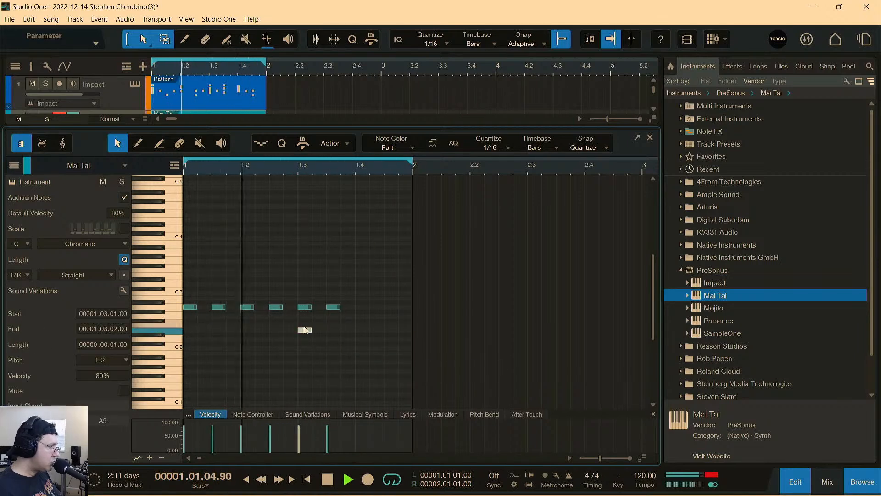
left_click(334, 325)
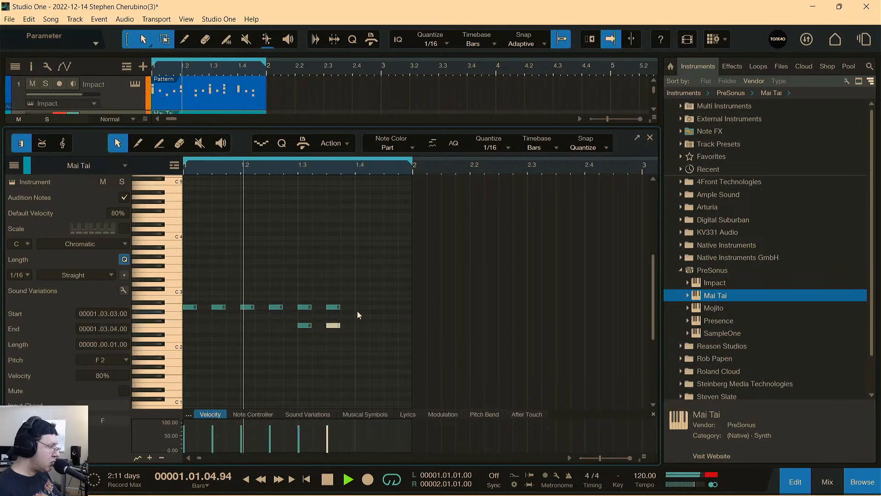
Place G2 bass notes at 1.4.1 and 1.4.3, delete the two A2 notes in beat 3, and stop playback.
left_click(375, 315)
double_click(360, 316)
double_click(389, 316)
double_click(377, 315)
double_click(334, 307)
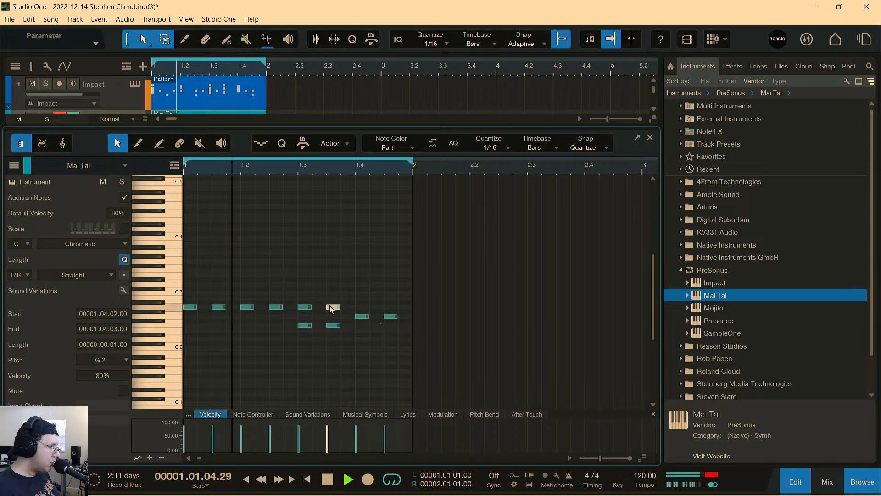
double_click(305, 307)
key("space")
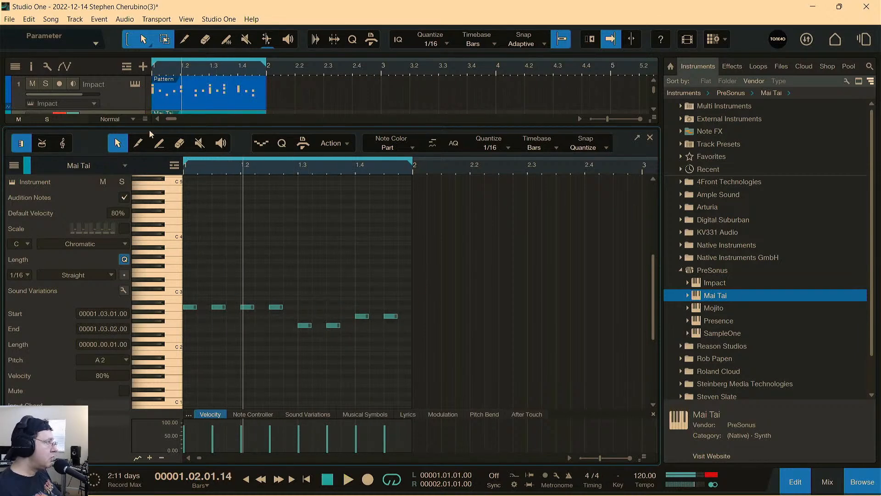
Enlarge the arrangement to show both tracks and silence the Mai Tai synth with All Notes Off.
left_click(120, 101)
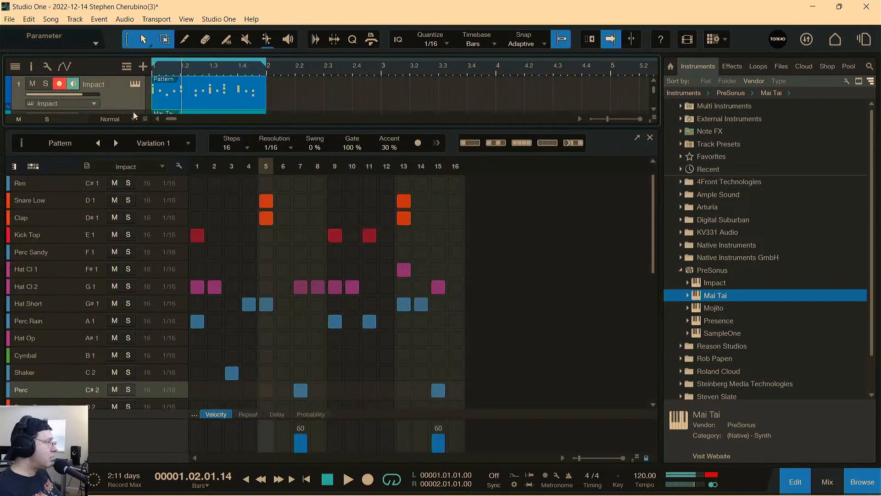
left_click_drag(195, 129, 195, 189)
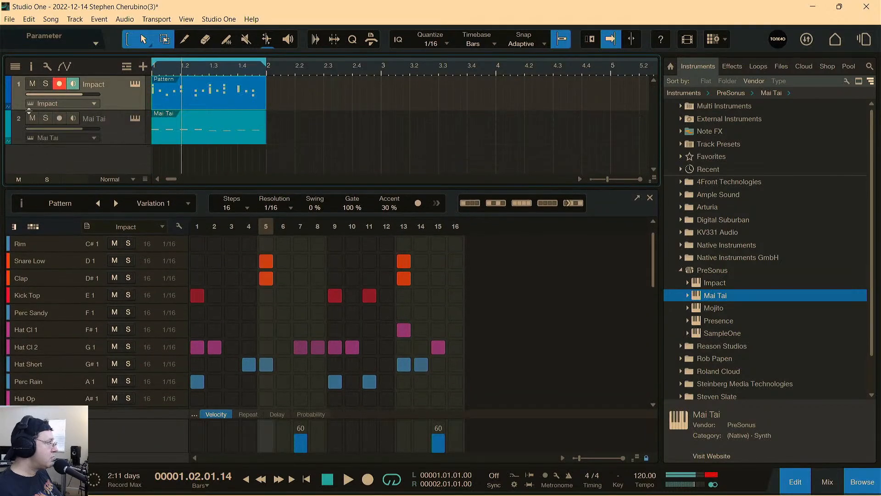
left_click(135, 119)
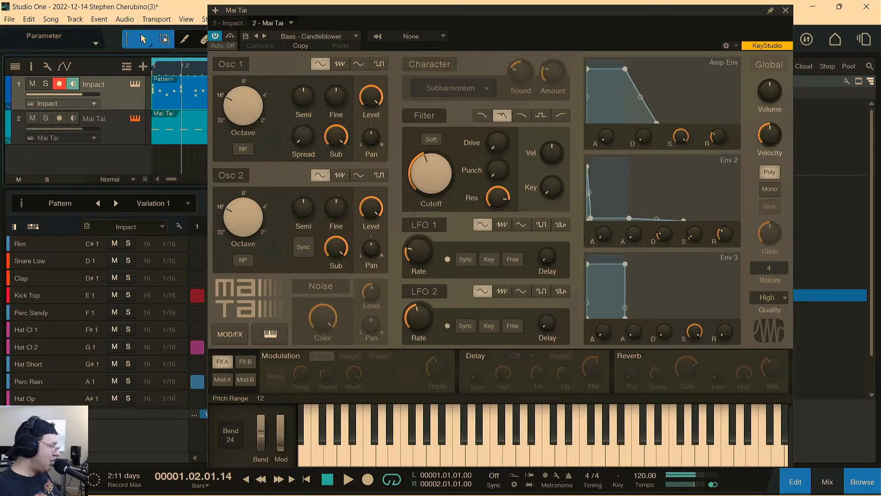
left_click(571, 391)
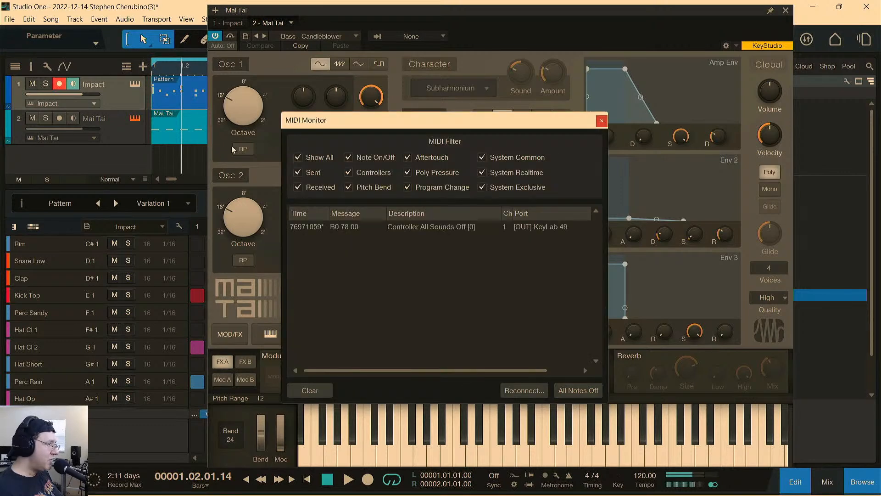
Solo the Mai Tai track with Impact muted and set its filter cutoff to 276.1 Hz during playback.
left_click(127, 143)
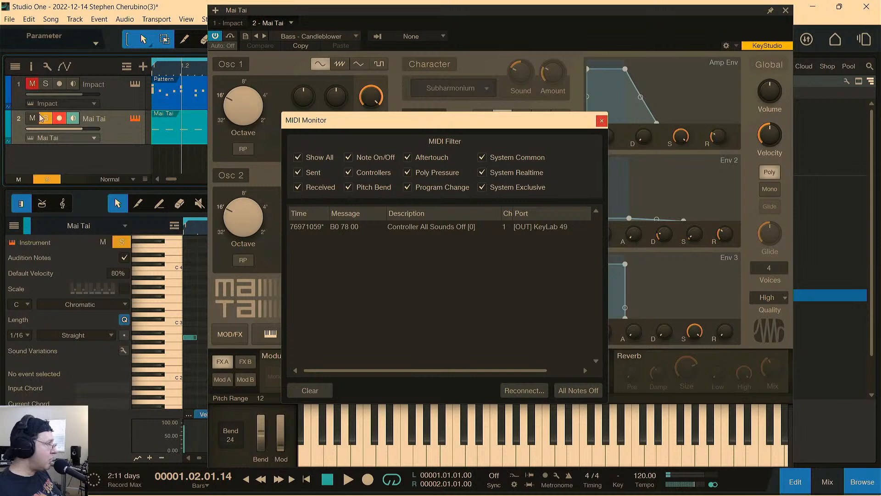
key("space")
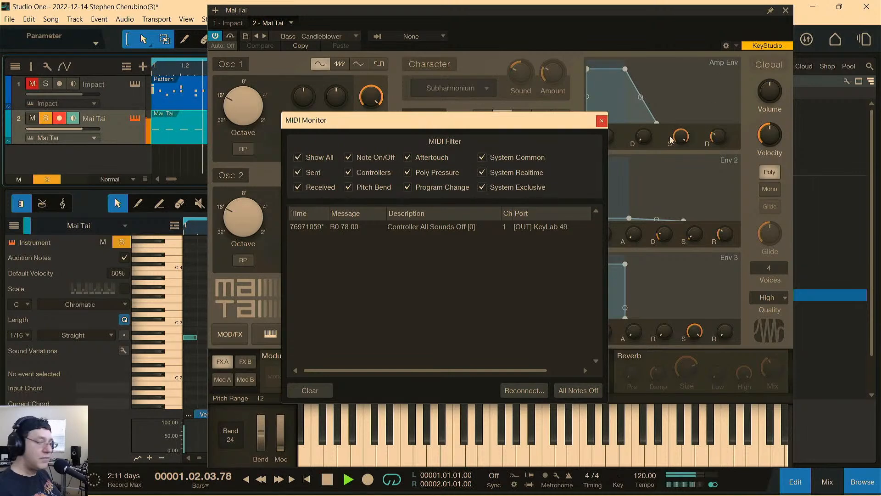
left_click(601, 120)
mouse_move(426, 184)
left_mouse_down()
mouse_move(411, 133)
mouse_move(415, 202)
mouse_move(416, 178)
left_mouse_up()
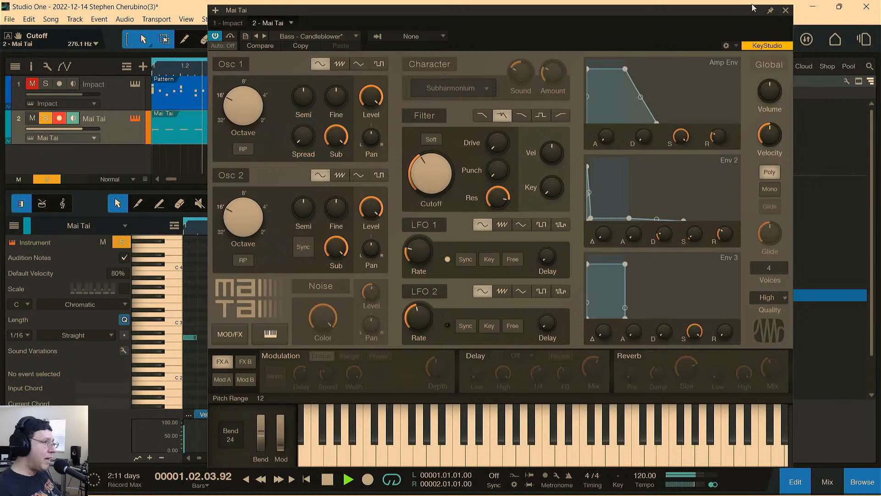
left_click(786, 10)
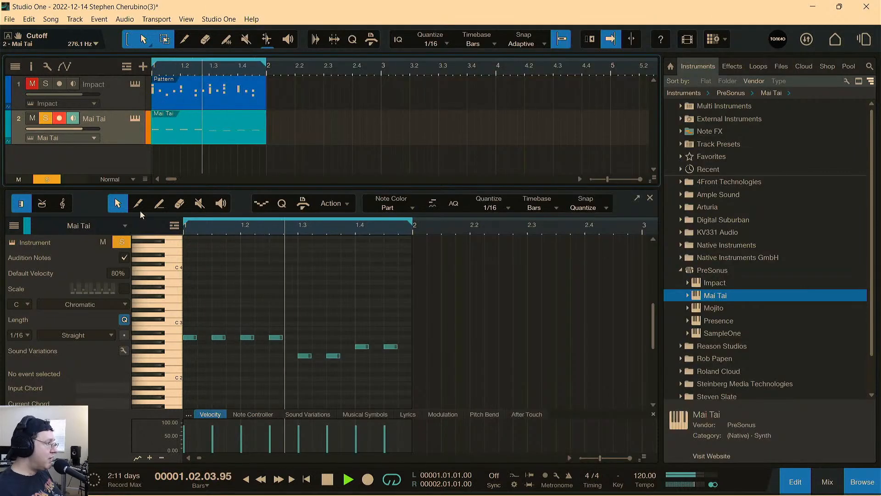
Clear the solo and mute to hear bass and drums together, stop playback, and close the note editor.
left_click(122, 242)
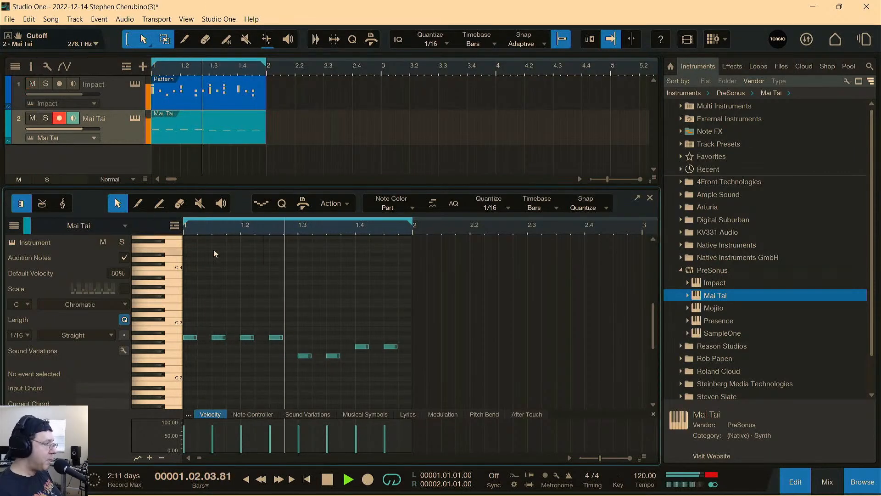
mouse_move(83, 129)
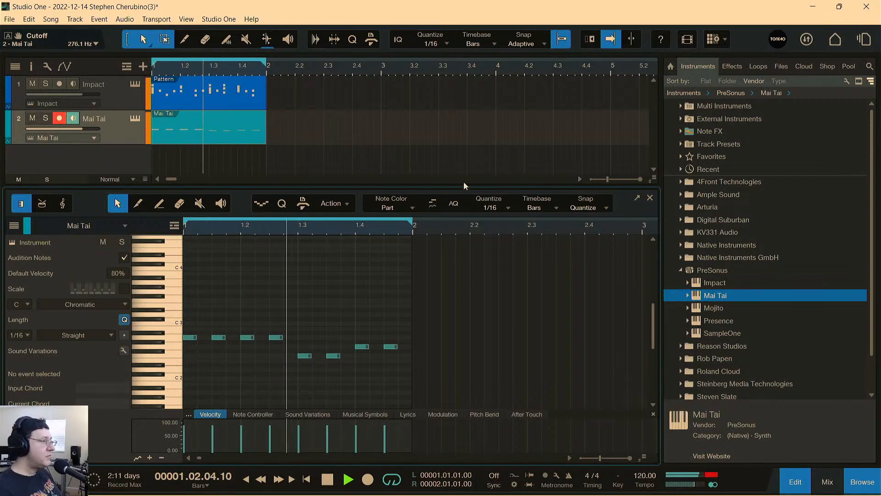
key("space")
left_click(650, 198)
Add a second Mai Tai track with the Dust Jance lead preset, audition it, and create a one-bar part.
left_click_drag(715, 295, 267, 252)
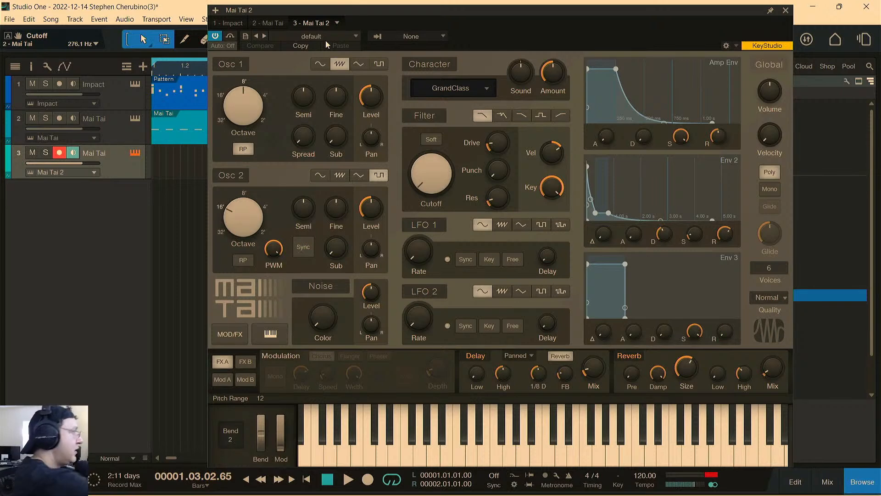
left_click(302, 37)
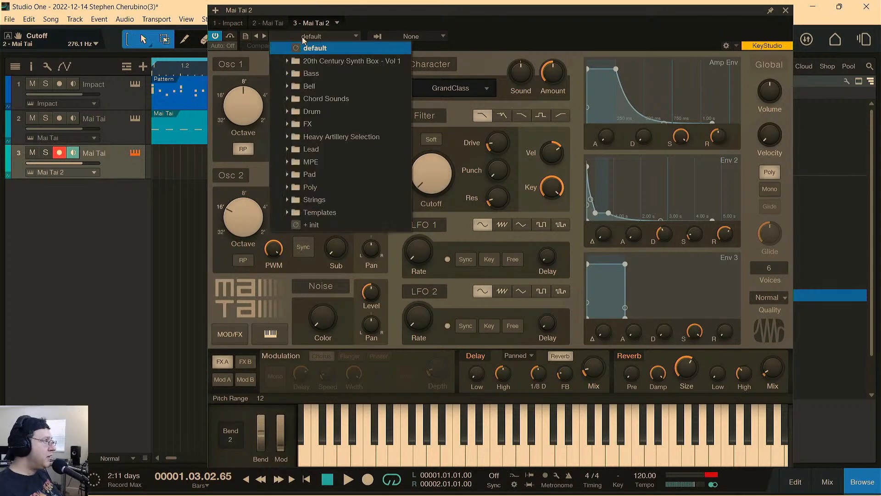
left_click(289, 149)
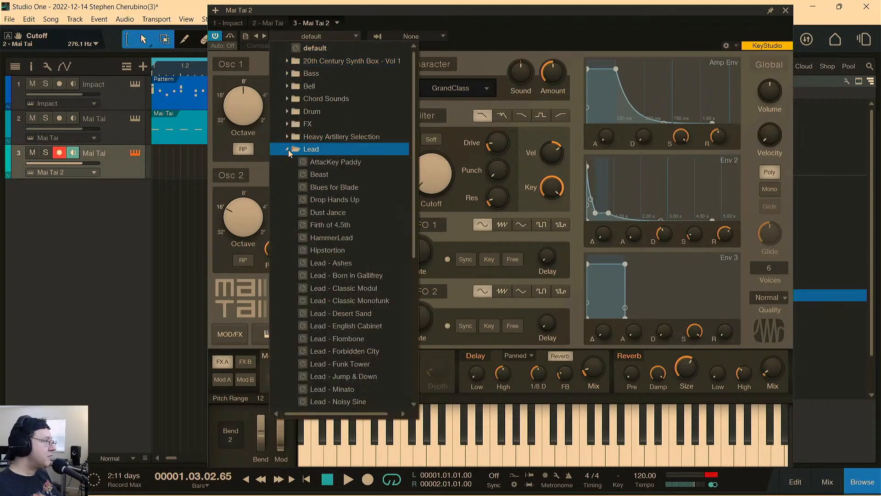
left_click(322, 211)
mouse_move(524, 462)
left_mouse_down()
mouse_move(619, 436)
mouse_move(623, 443)
left_mouse_up()
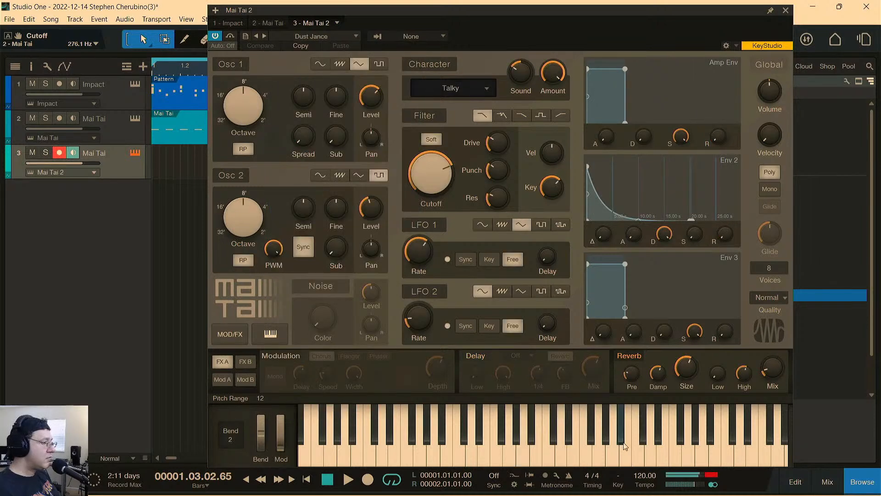
left_click(786, 10)
left_click(164, 174)
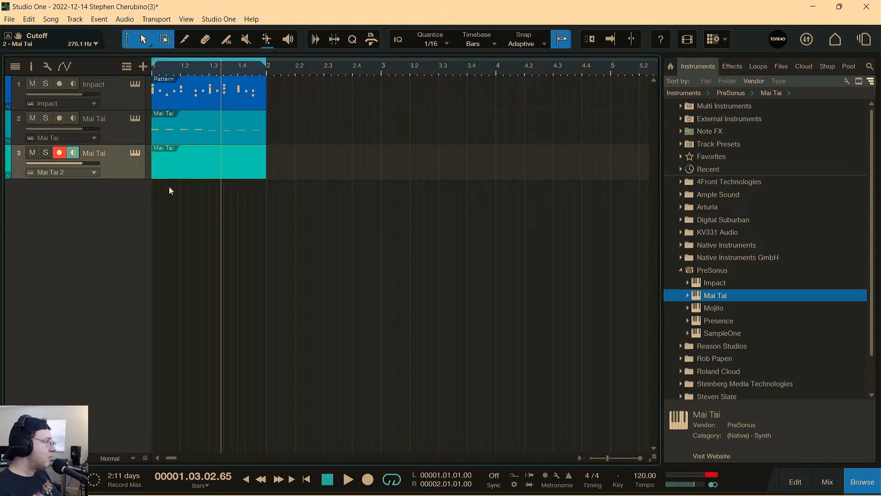
Open the part on the second Mai Tai track, enter a sixteenth-note A3 at its start, and play it briefly.
double_click(167, 175)
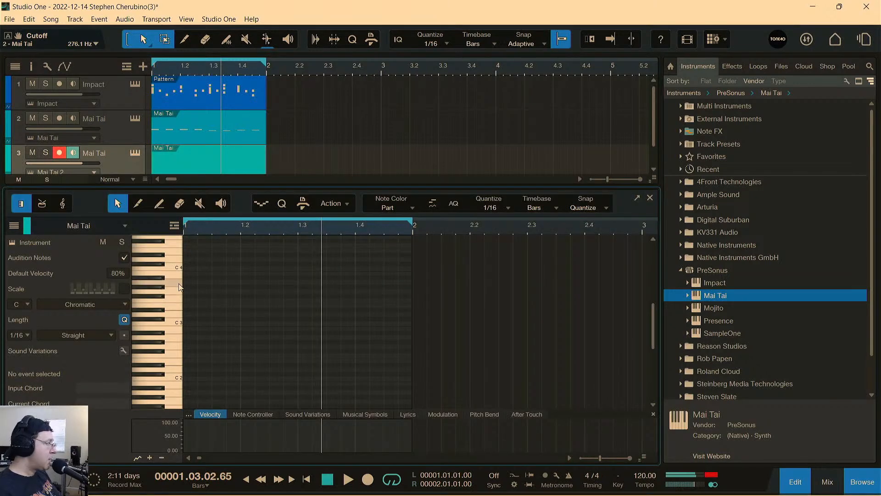
double_click(188, 283)
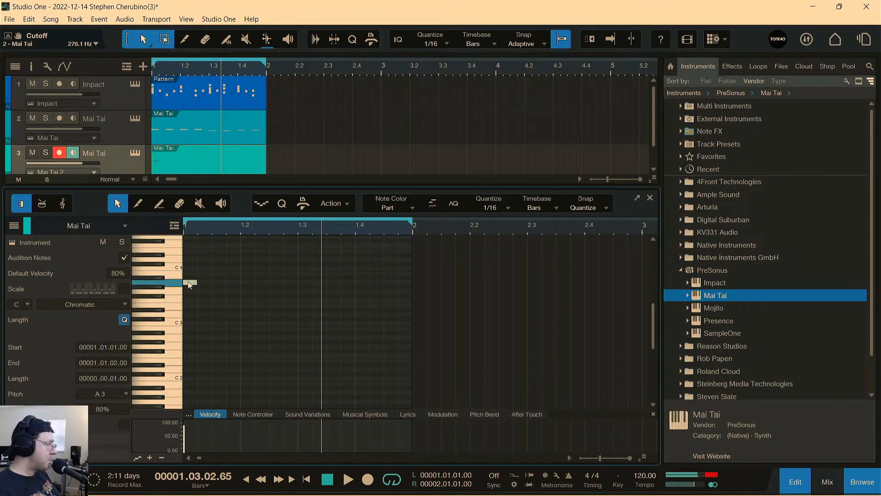
key("space")
key("space")
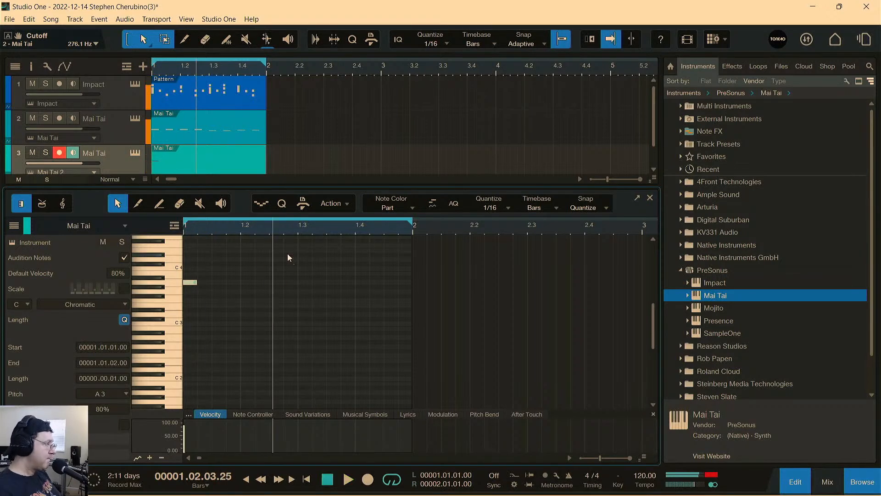
Add E4 notes at 1.2.4 and 1.3.1 and a D4 note at 1.3.2, then audition the lead.
scroll(293, 259, "up", 1)
double_click(285, 260)
left_click_drag(287, 260, 302, 255)
double_click(301, 255)
double_click(316, 273)
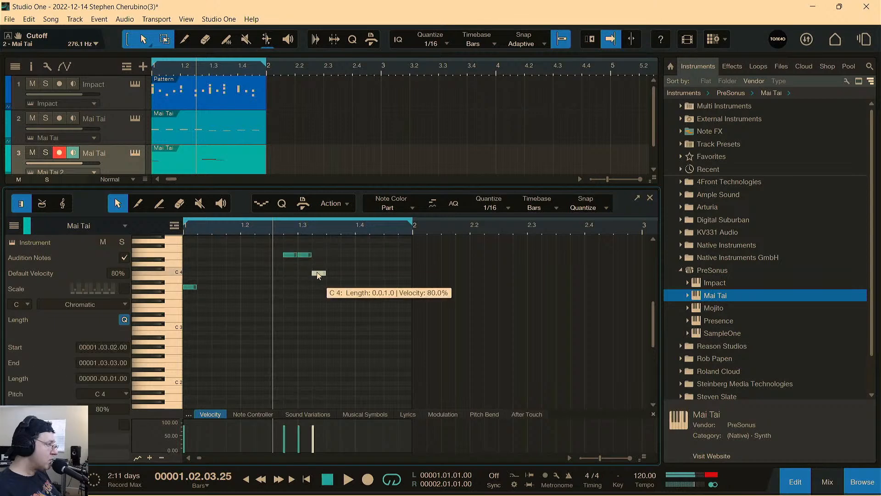
double_click(319, 266)
double_click(319, 273)
key("space")
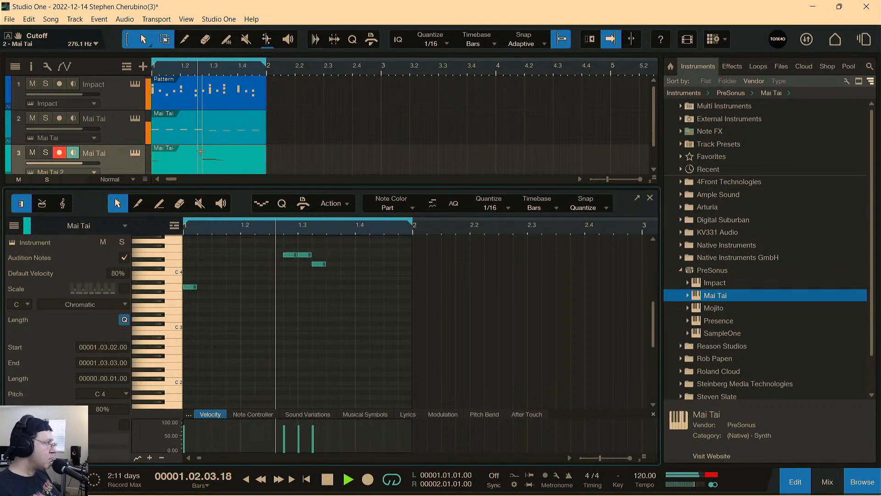
Continue the lead phrase in beat 4 with a C4 note at 1.4.2 and an A3 note at 1.4.3.
double_click(362, 277)
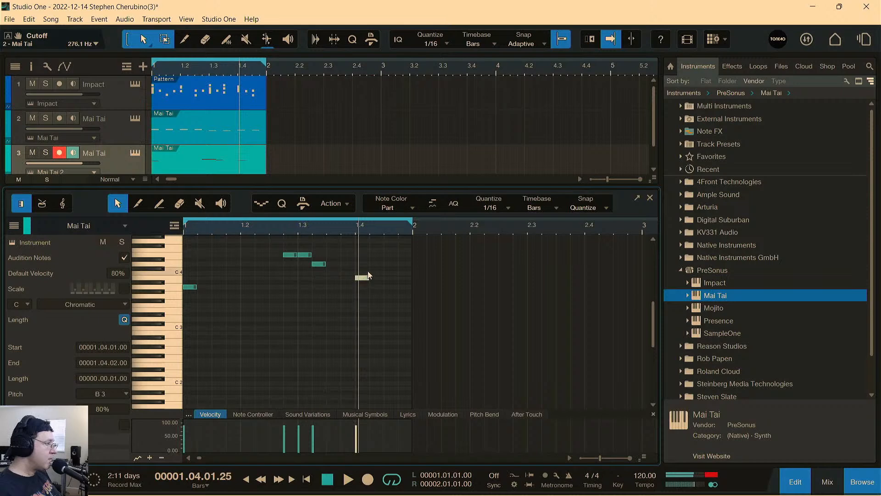
double_click(375, 273)
double_click(390, 285)
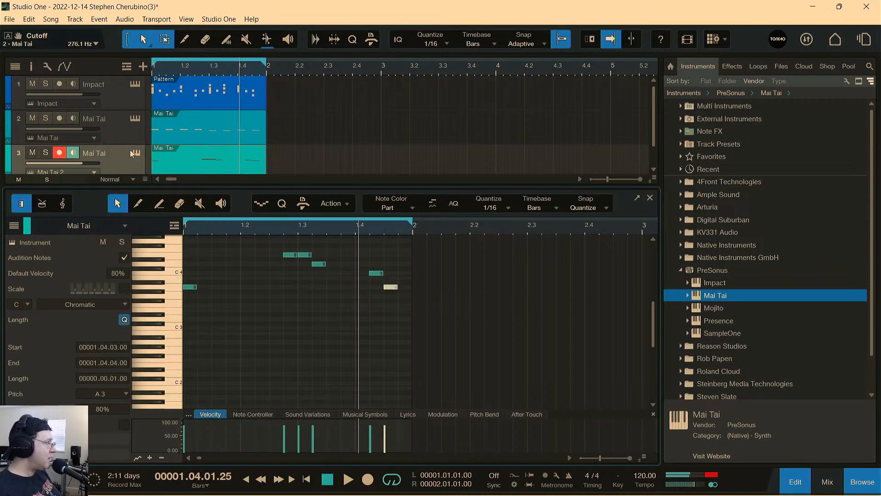
Change the second Mai Tai's preset to HammerLead during playback, close the synth, and stop playback.
left_click(135, 153)
left_click(264, 37)
key("space")
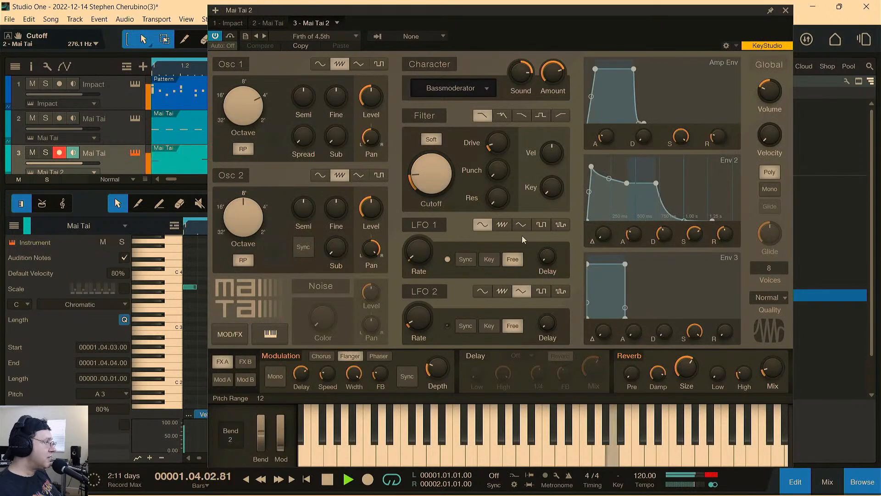
left_click(264, 36)
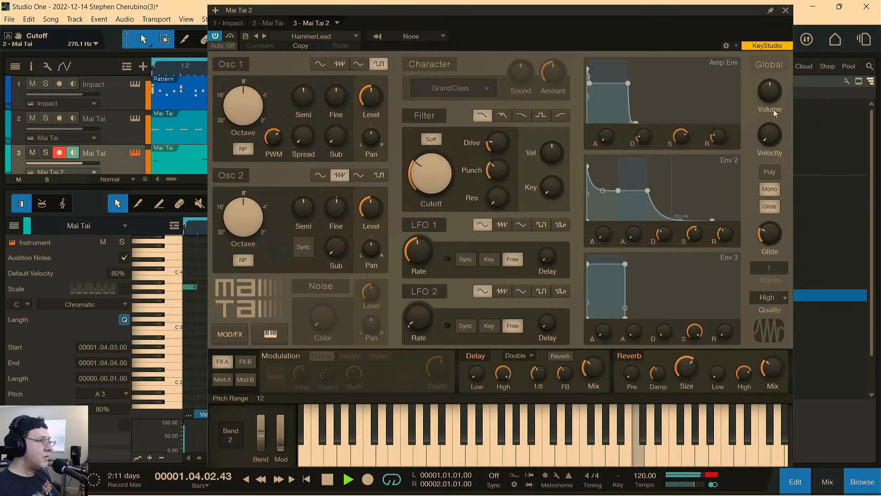
left_click(786, 10)
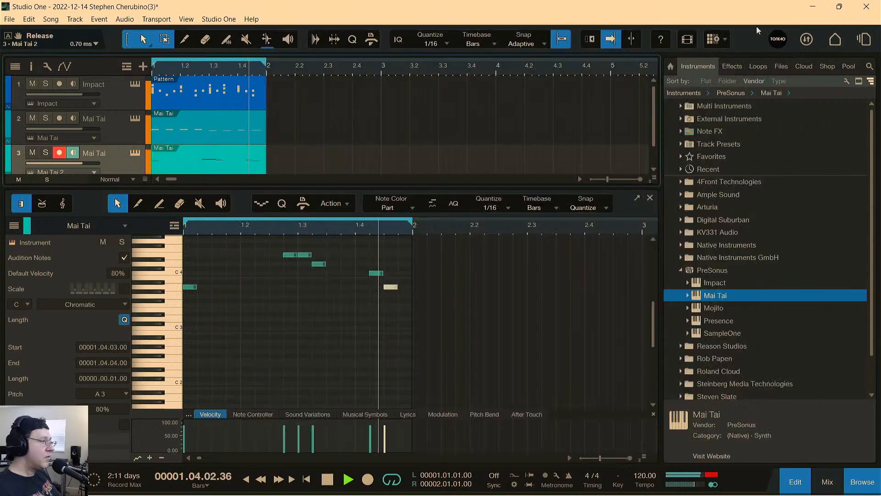
key("space")
Rework the middle of the lead during playback, removing D4 and leaving E4 notes at 1.2.4 and 1.3.2.
mouse_move(289, 258)
left_mouse_down()
mouse_move(275, 258)
mouse_move(289, 256)
left_mouse_up()
key("space")
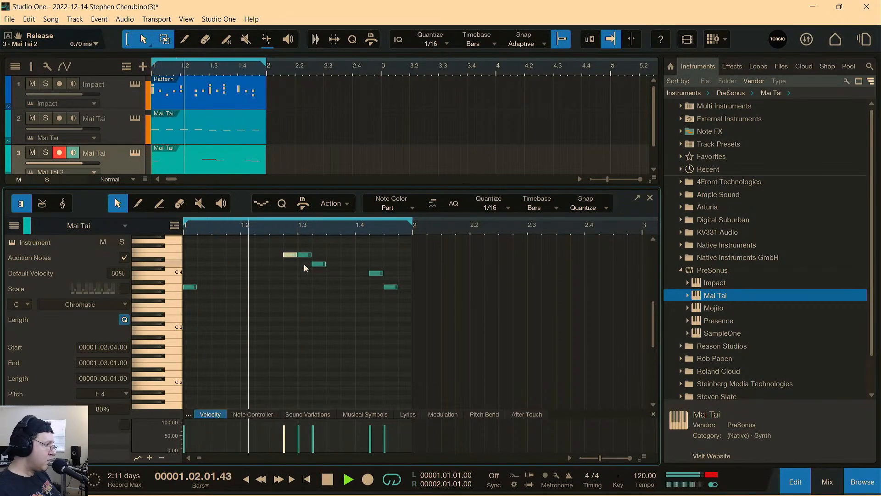
double_click(329, 255)
double_click(318, 264)
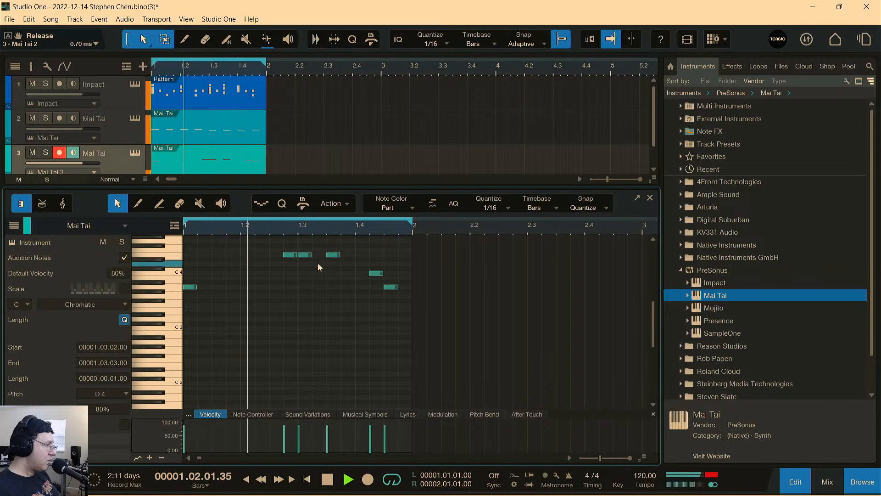
double_click(306, 255)
double_click(318, 254)
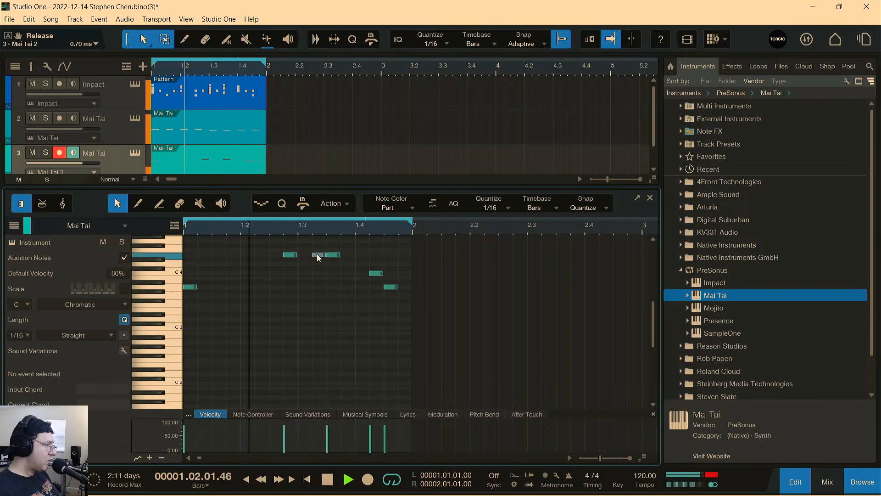
double_click(333, 255)
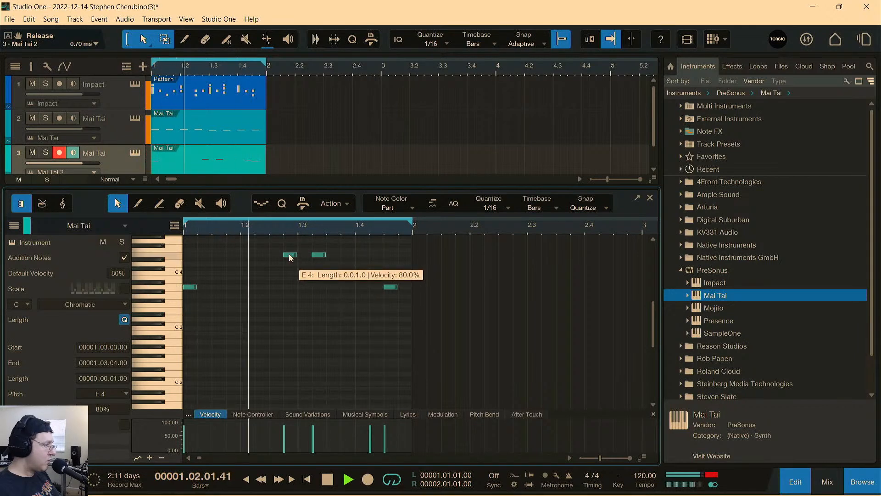
Shift the two E4 notes a sixteenth earlier, add another E4 at 1.4.1, stop playback, and close the note editor.
mouse_move(290, 257)
left_mouse_down()
mouse_move(276, 257)
mouse_move(305, 256)
left_mouse_up()
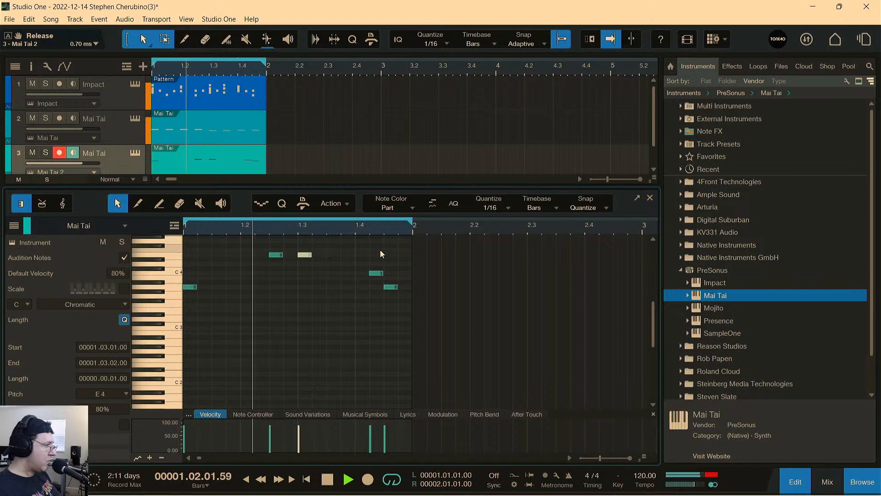
double_click(362, 255)
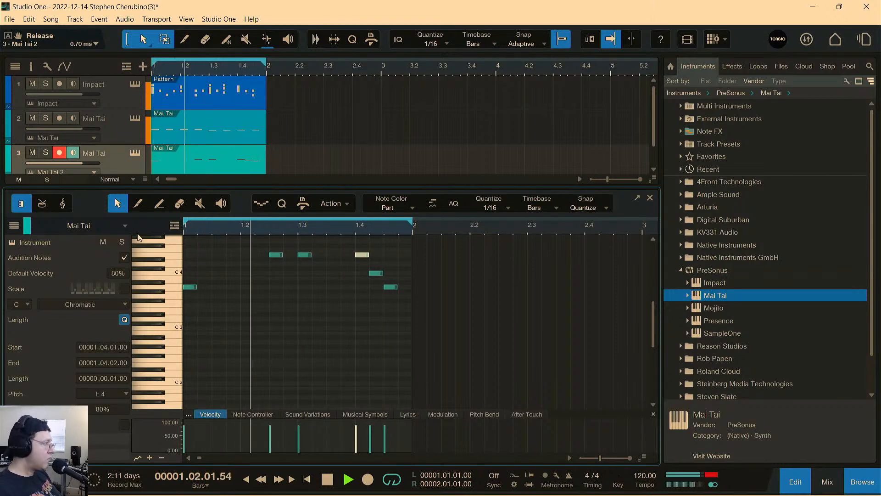
key("space")
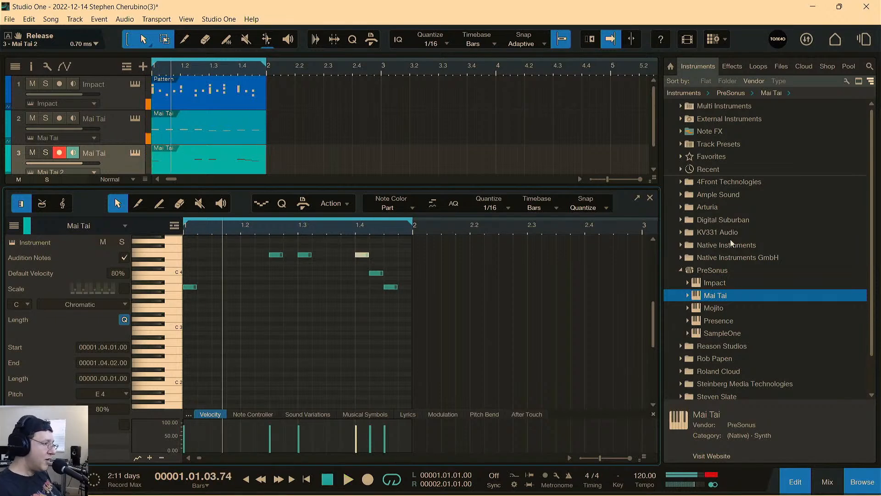
key("F2")
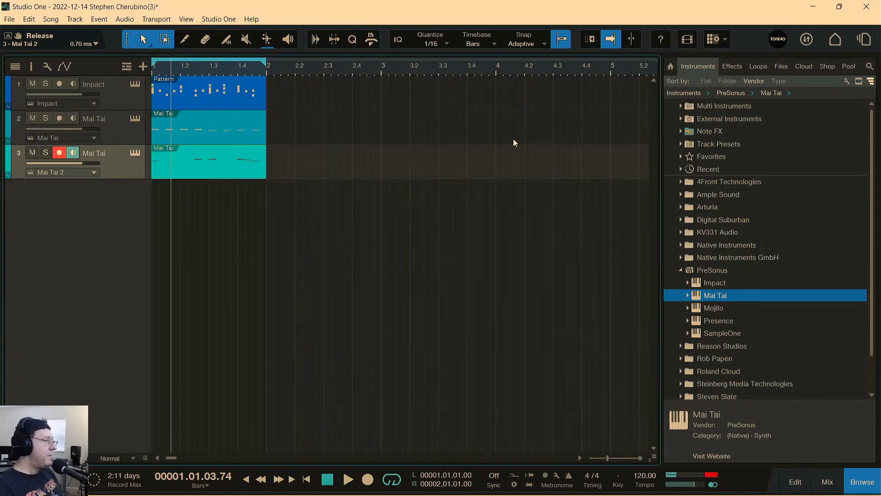
Open Impact XT from the Impact track and look through its kit presets without changing the kit.
left_click(133, 101)
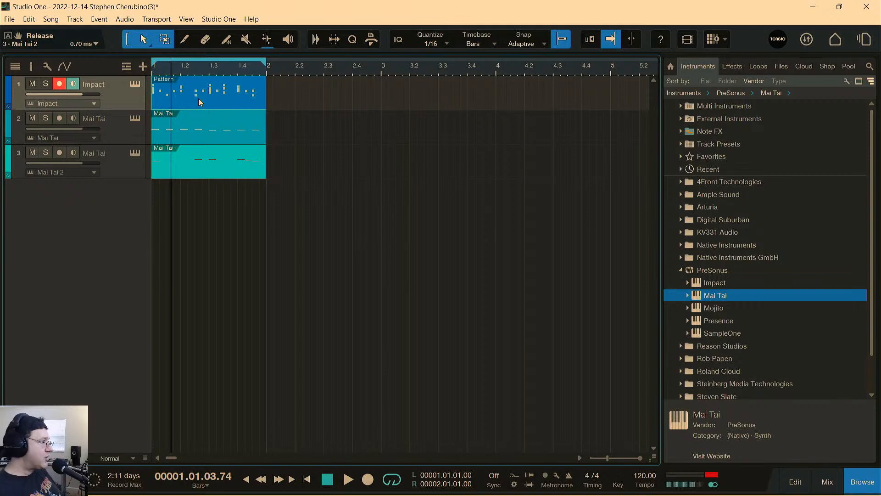
left_click(135, 85)
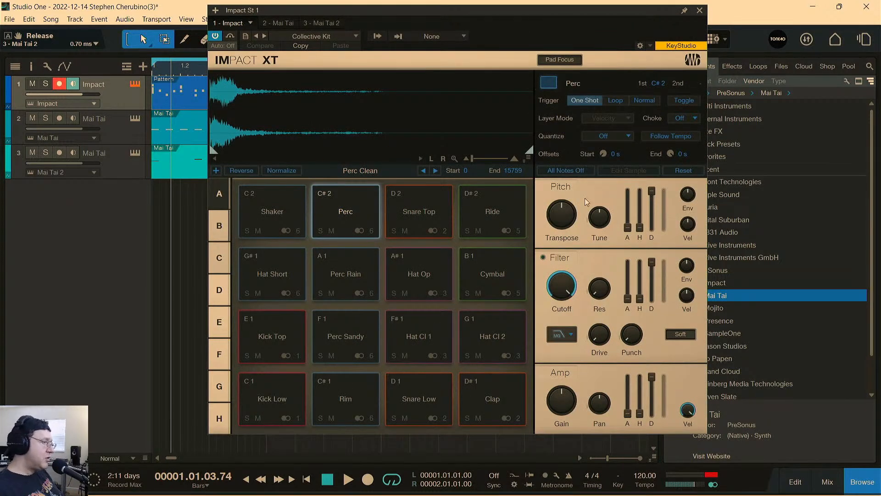
left_click(294, 33)
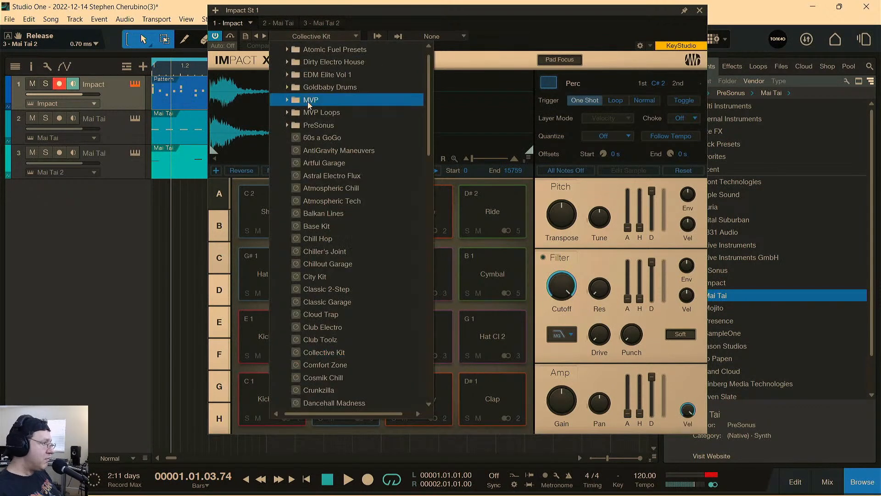
left_click(455, 13)
Audition snare and hi-hat pads of the Collective Kit, including Snare Top and Hat Op, and close Impact XT.
left_click(415, 210)
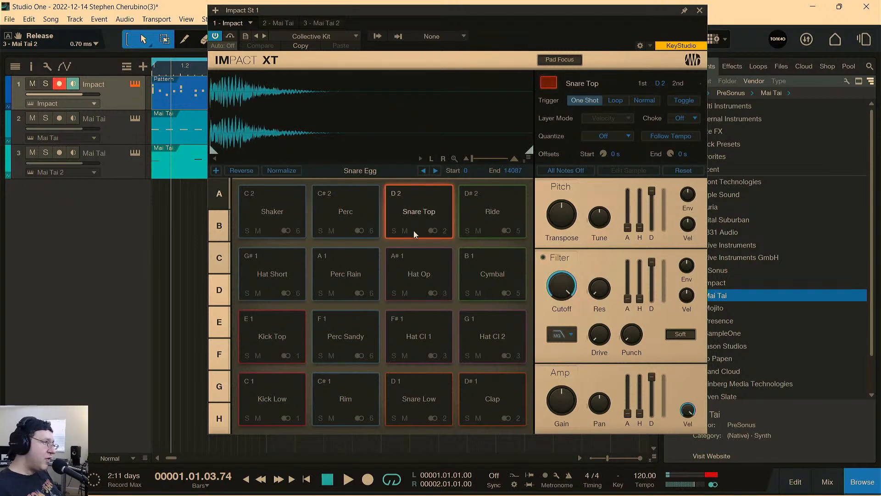
left_click(426, 268)
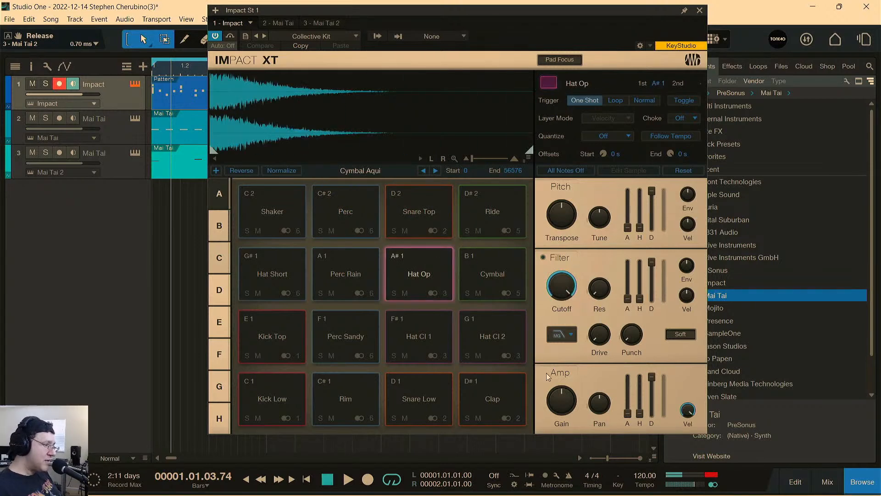
left_click(451, 339)
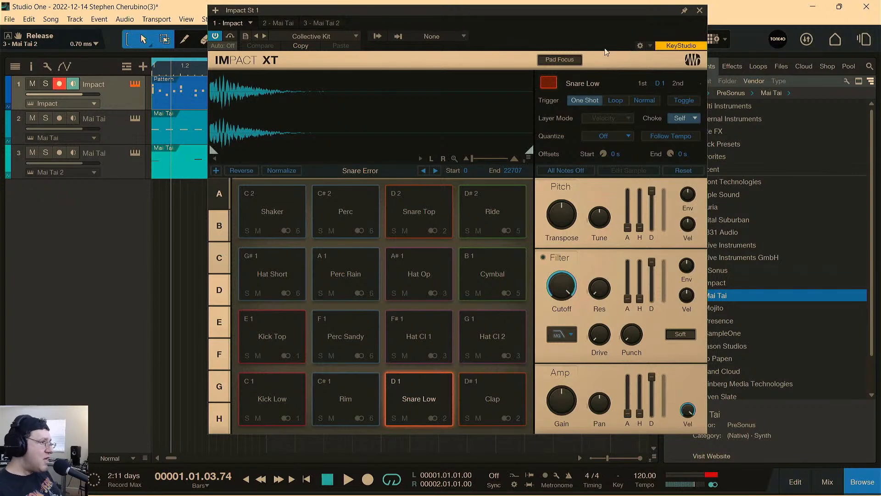
left_click(699, 11)
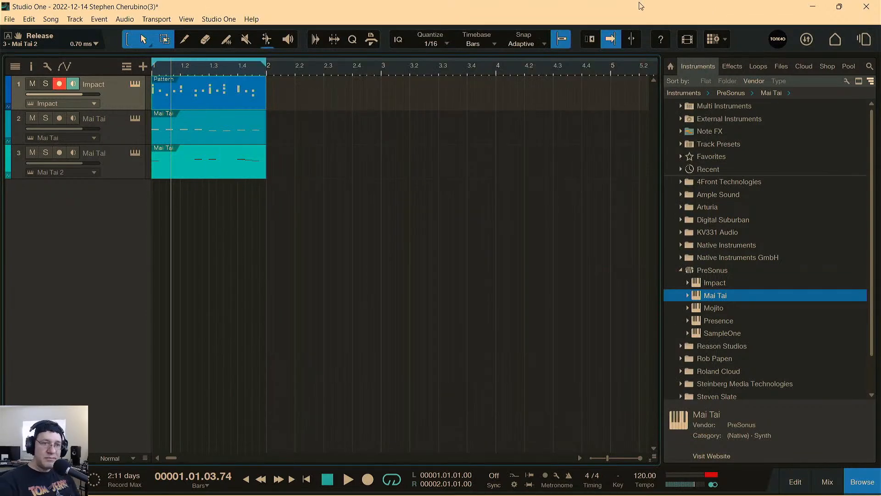
Reopen Impact XT, audition and solo the Snare Low pad, and start playback.
left_click(134, 85)
left_click(431, 386)
left_click(431, 385)
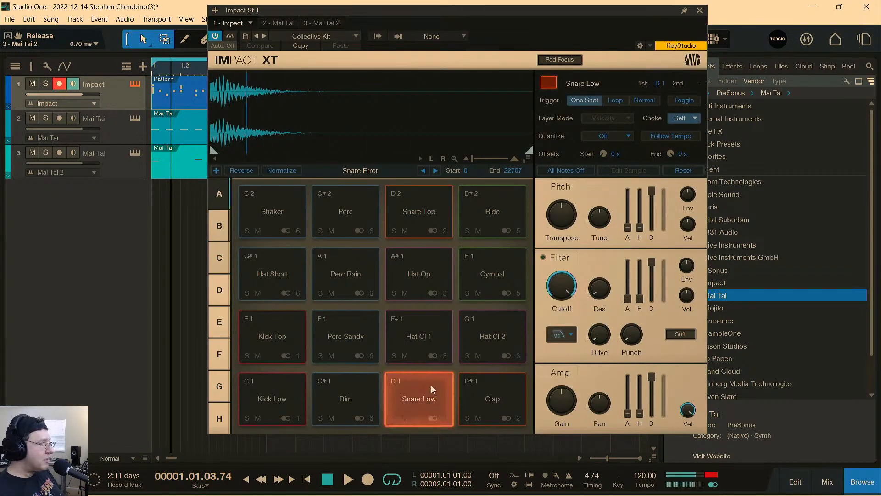
left_click(394, 418)
key("space")
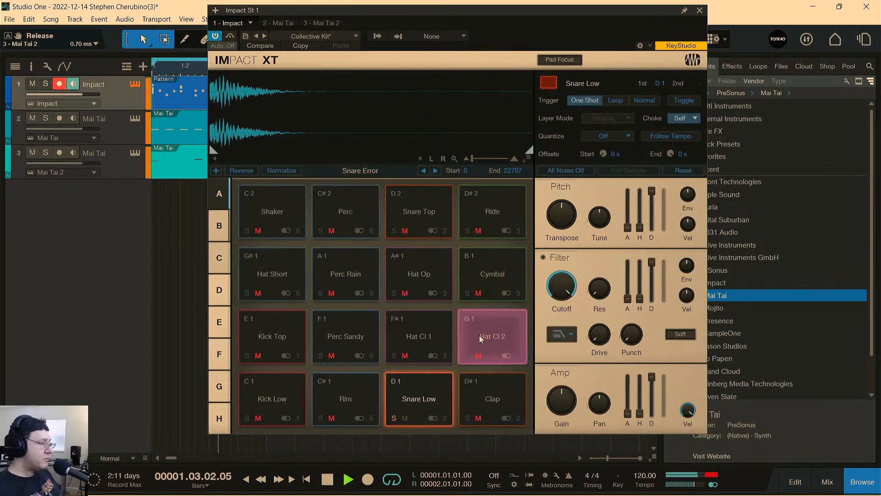
Mute both Mai Tai tracks to hear the soloed snare alone, then stop playback and close Impact XT.
left_click(31, 119)
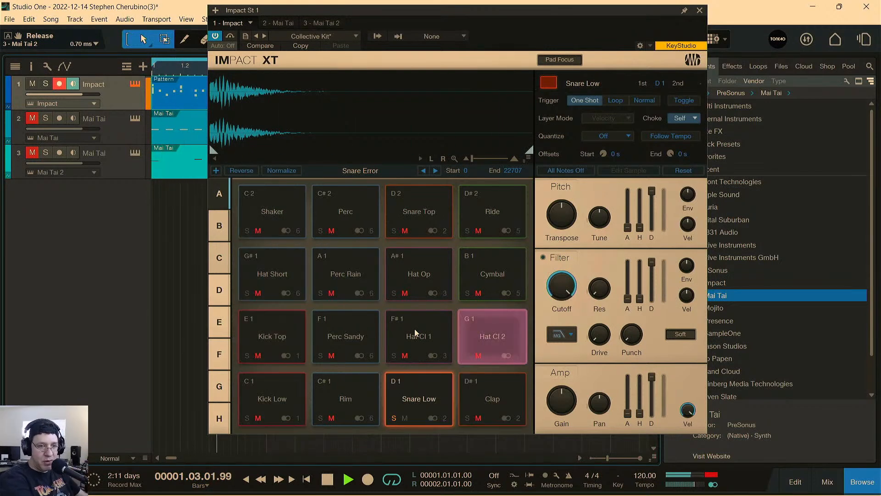
key("space")
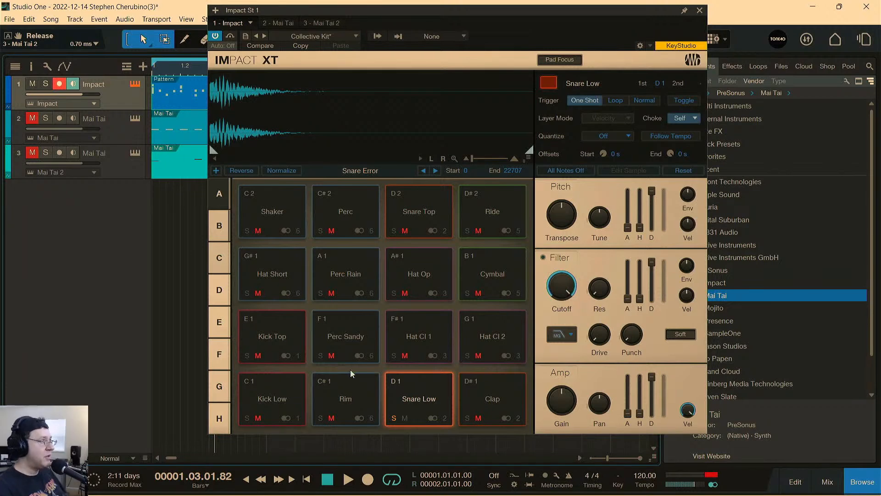
left_click(698, 11)
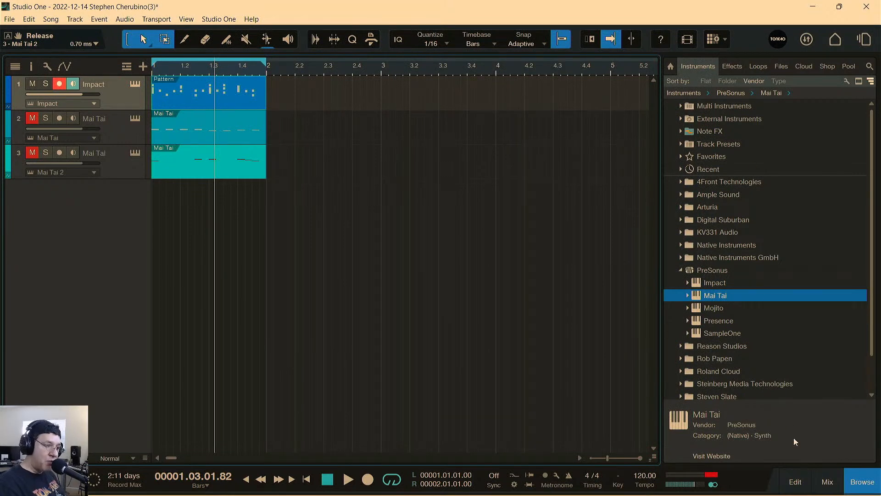
Show the mixer and hide its instrument and channel lists so all Impact and Mai Tai channels fit.
left_click(827, 480)
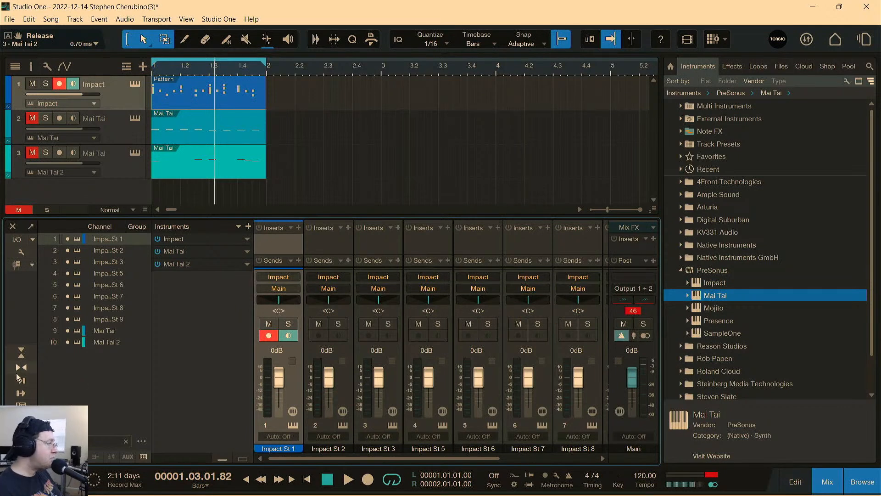
left_click(22, 456)
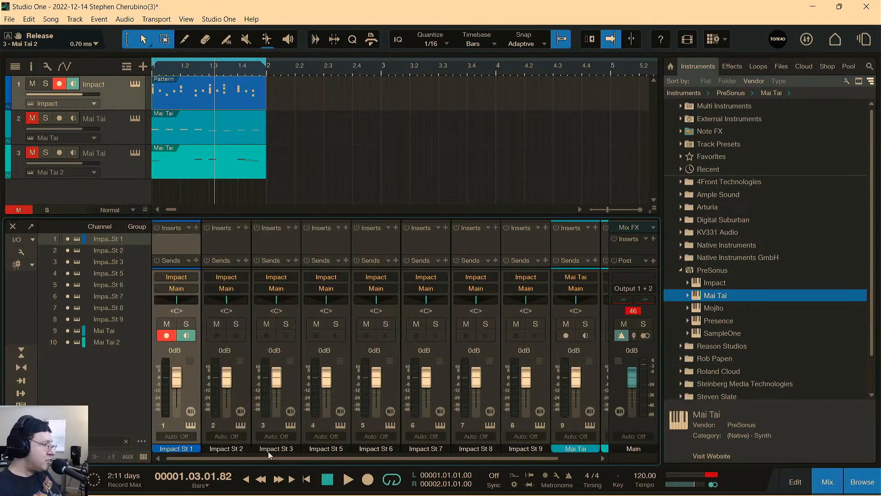
left_click(21, 418)
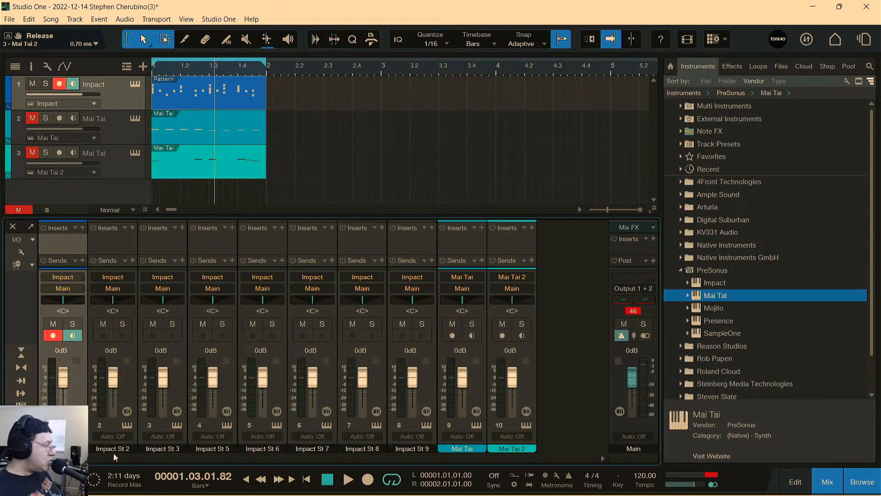
Point out the separate drum outputs by selecting the Impact St 5 to Impact St 9 mixer channels one by one.
left_click(222, 449)
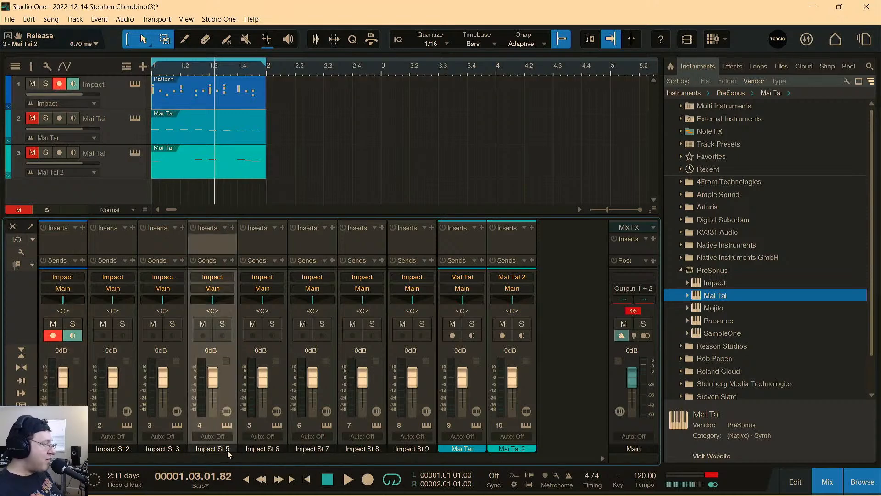
left_click(263, 450)
left_click(318, 448)
left_click(361, 448)
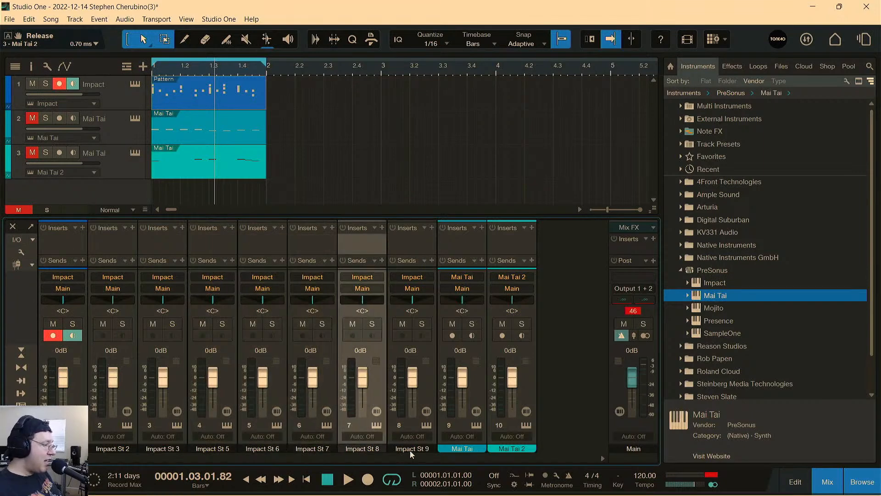
left_click(409, 450)
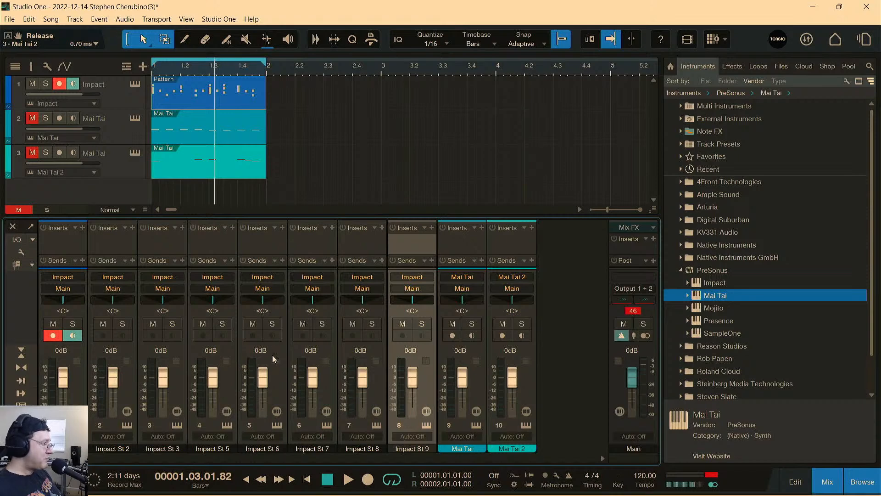
Walk back through the mixer channels from Impact St 8 to the first Impact channel, ending on Impact St 2.
left_click(359, 448)
left_click(329, 448)
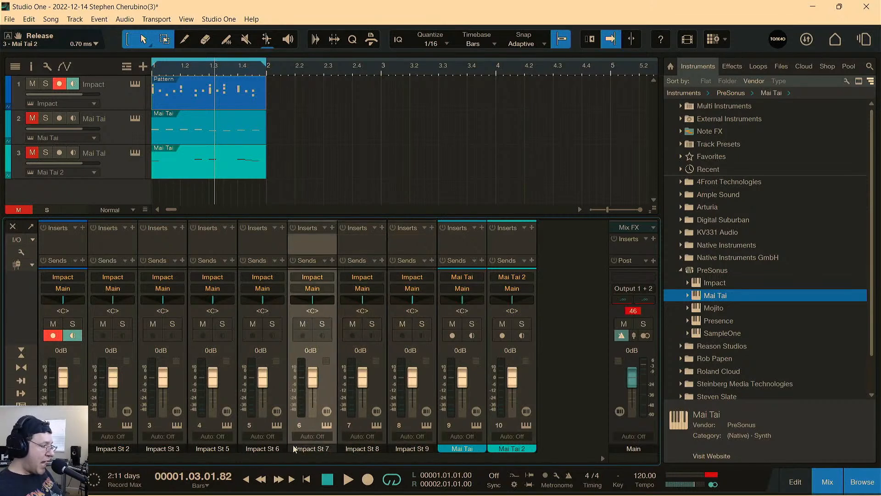
left_click(262, 449)
left_click(213, 450)
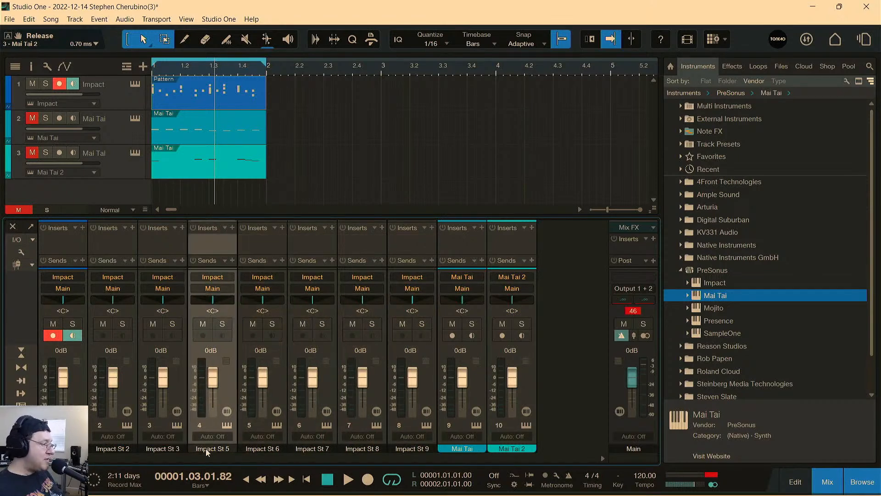
left_click(166, 449)
left_click(115, 448)
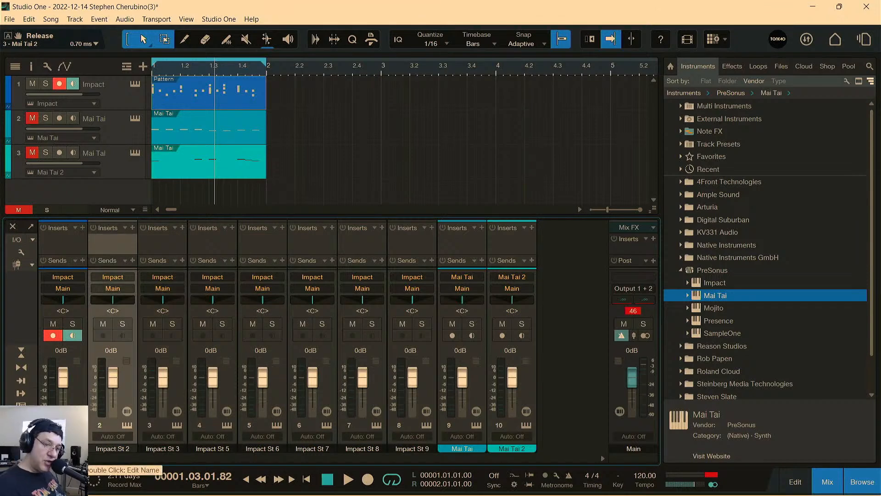
left_click(69, 449)
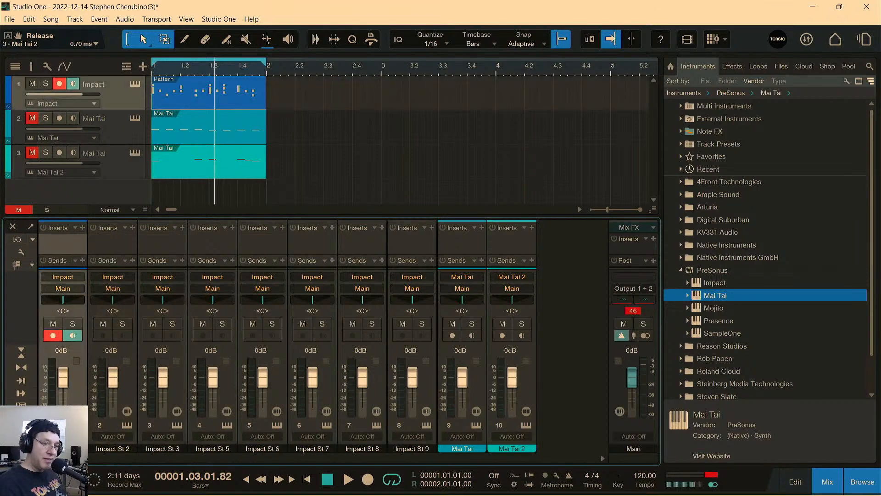
left_click(116, 449)
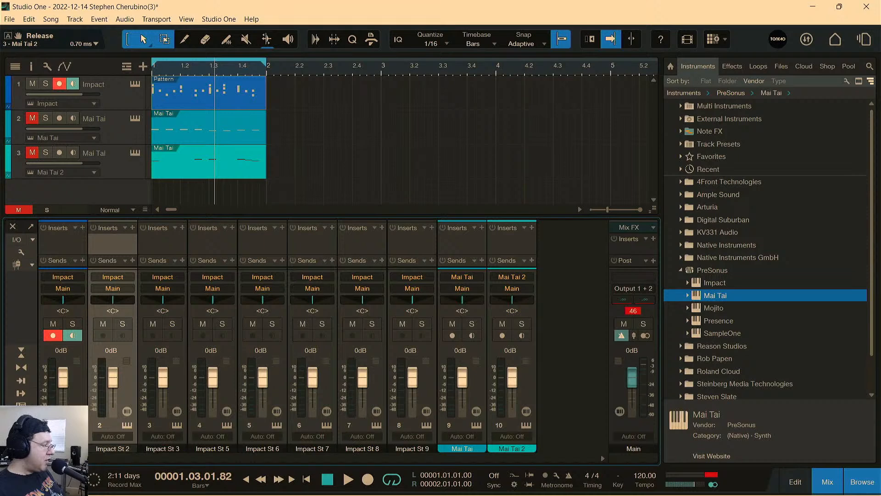
Open and close the Impact St 1 channel editor, and select the additional Impact outputs in order from Impact St 2 to Impact St 9.
left_click(77, 411)
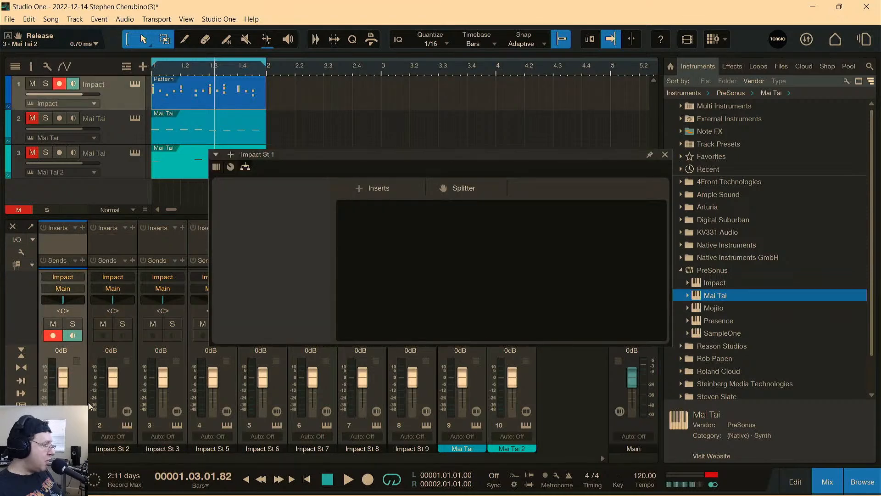
left_click(665, 155)
left_click(104, 425)
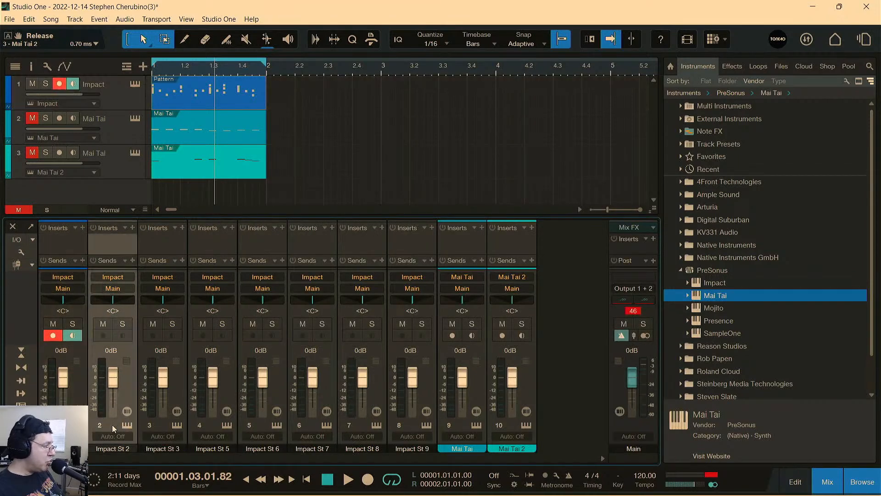
left_click(165, 425)
left_click(209, 426)
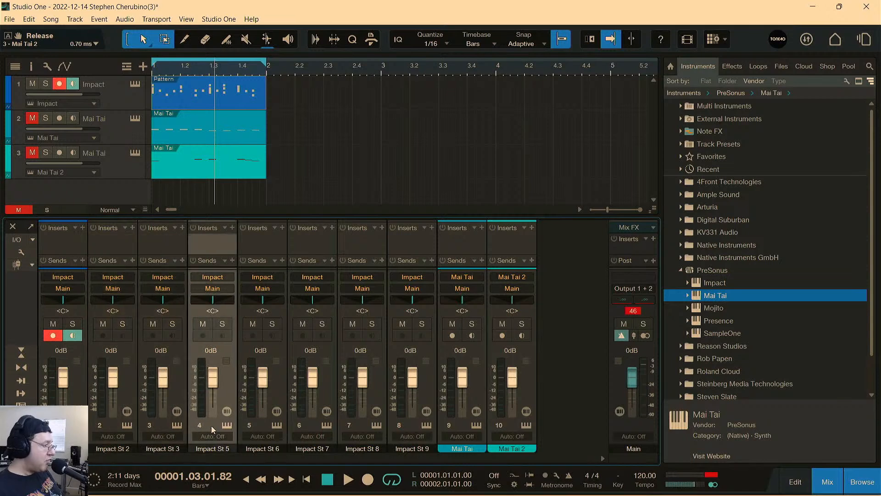
left_click(261, 423)
left_click(317, 426)
left_click(347, 426)
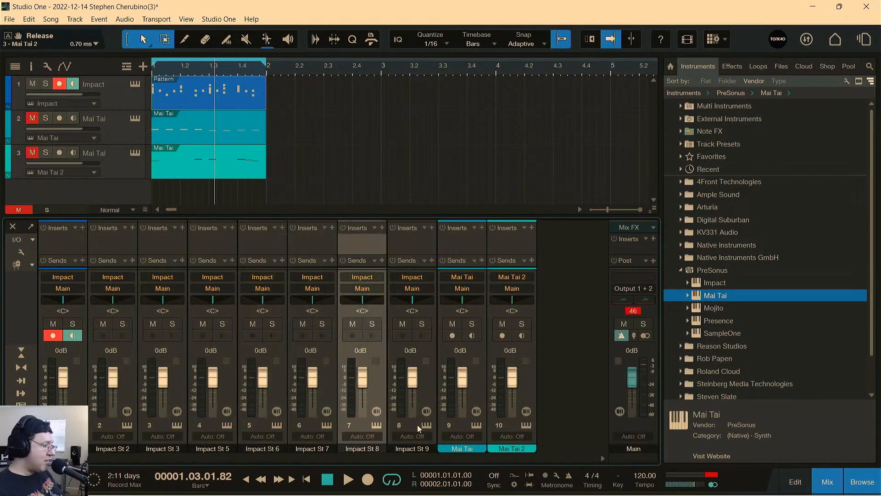
left_click(411, 426)
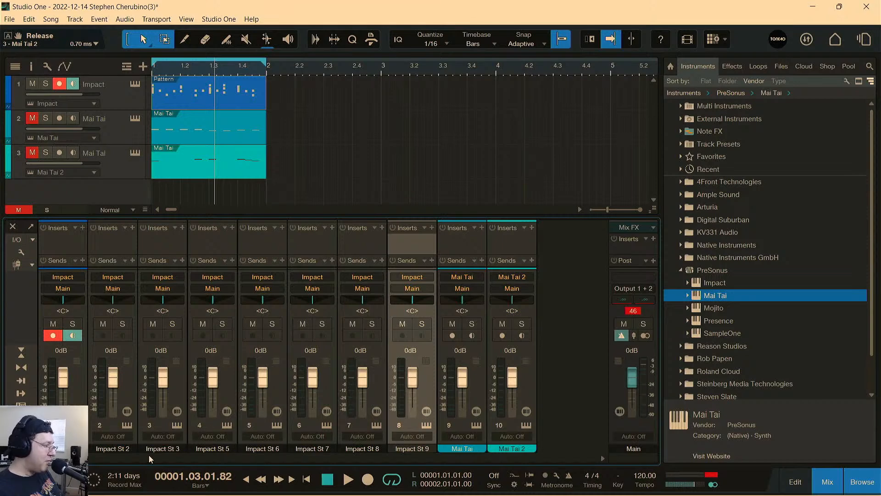
Go over the Impact St 2 to Impact St 9 channels again, selecting each output in turn.
left_click(122, 449)
left_click(164, 450)
left_click(219, 451)
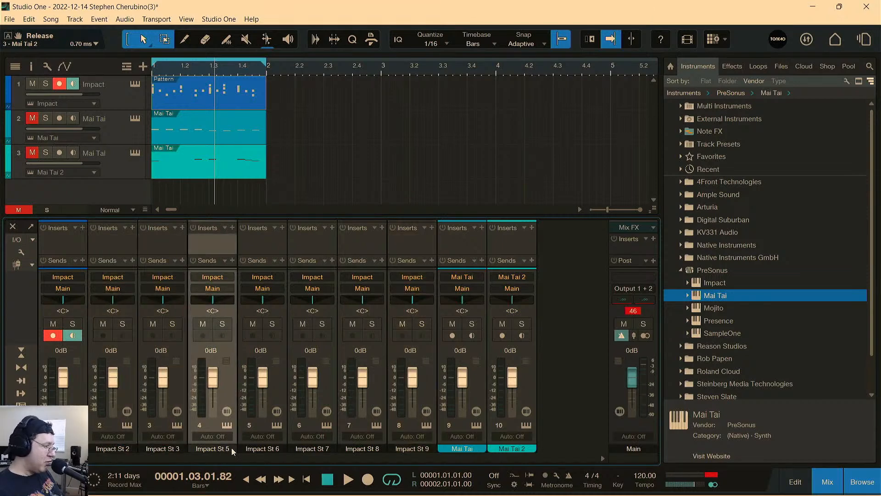
left_click(266, 448)
left_click(311, 451)
left_click(360, 450)
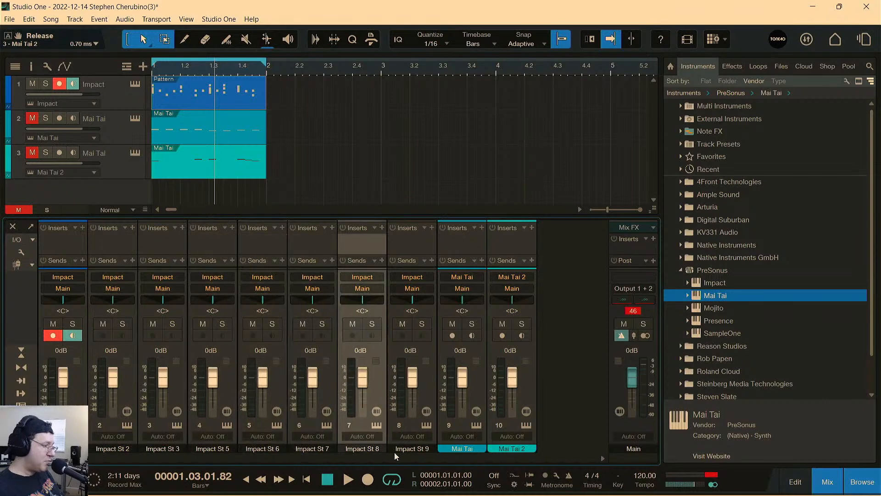
left_click(391, 450)
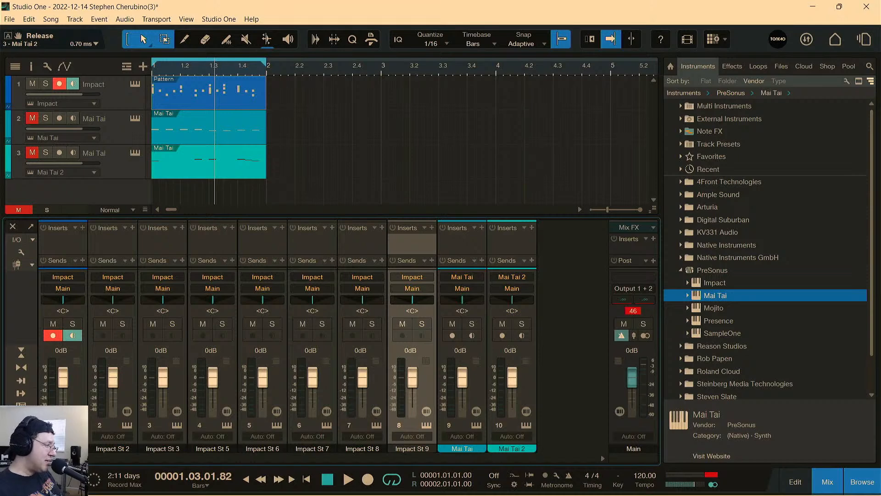
Show the full range of Impact outputs by selecting channels from the first Impact channel across to Impact St 9.
left_click(67, 429)
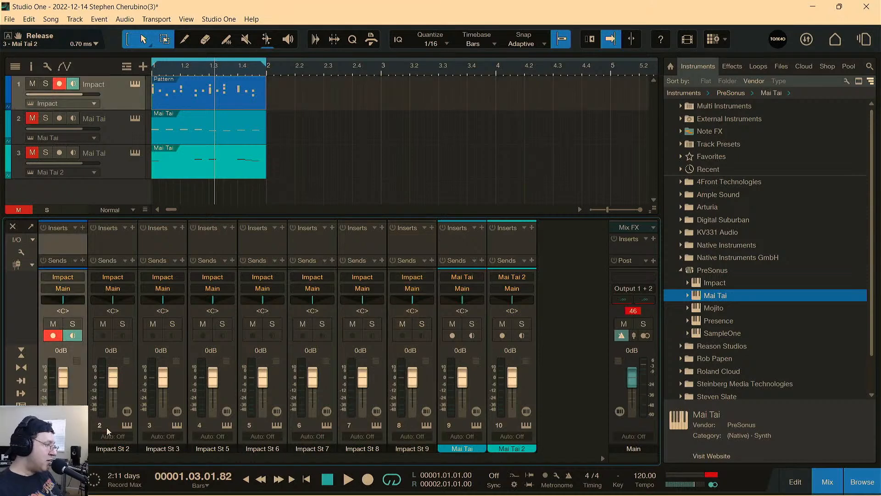
left_click(111, 427)
left_click(210, 425)
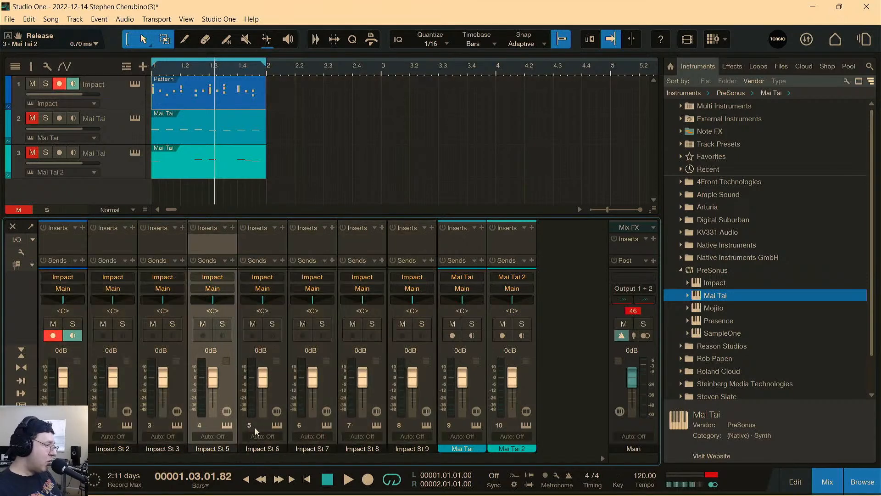
left_click(255, 425)
left_click(311, 424)
left_click(356, 431)
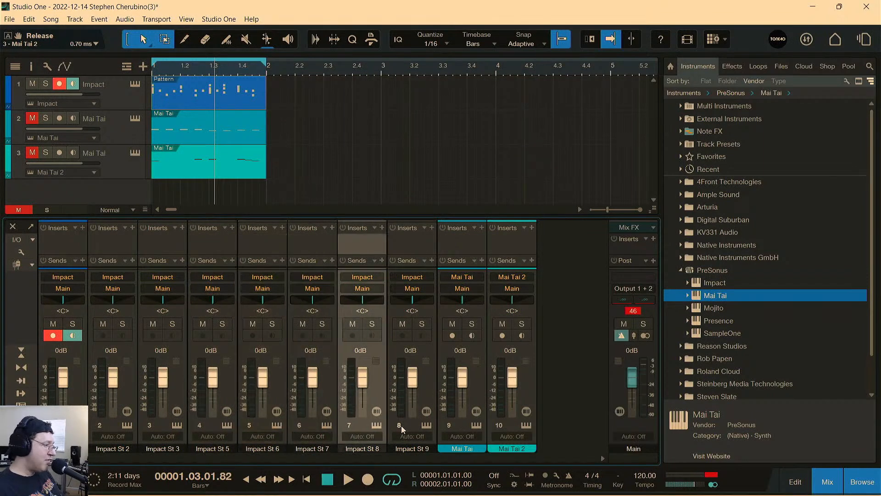
left_click(400, 425)
left_click(410, 425)
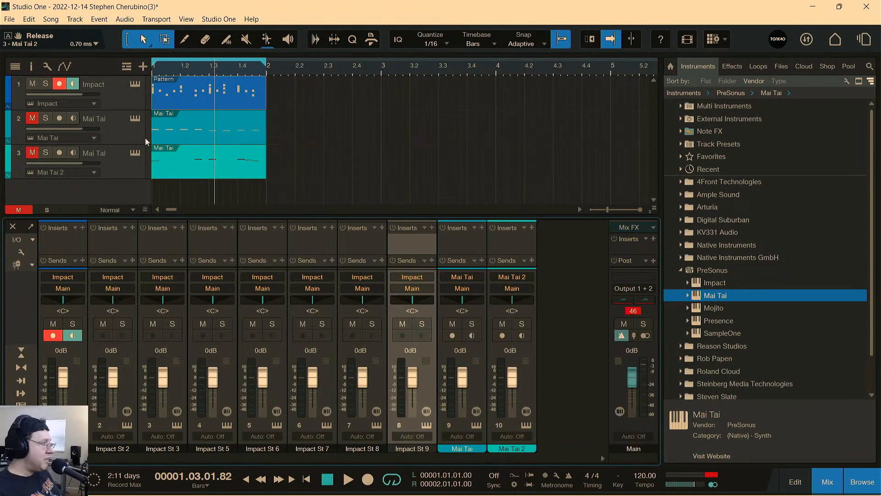
Play the soloed Snare Low pad with Impact XT moved clear of the Impact St 2 meter, stop playback and close Impact XT.
left_click(134, 85)
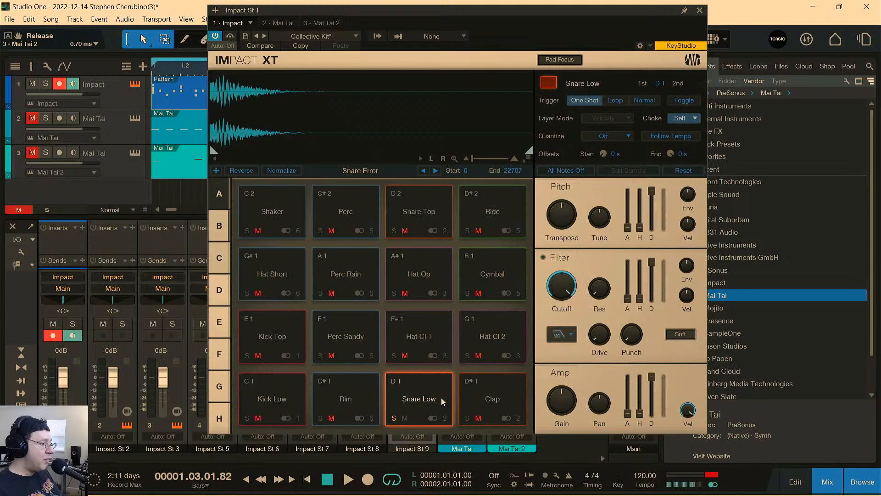
left_click_drag(453, 15, 543, 28)
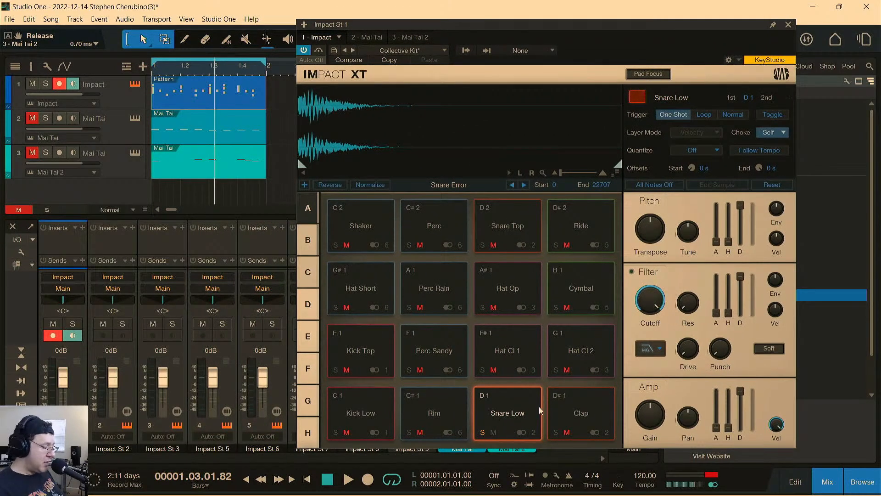
left_click_drag(479, 25, 239, 37)
key("space")
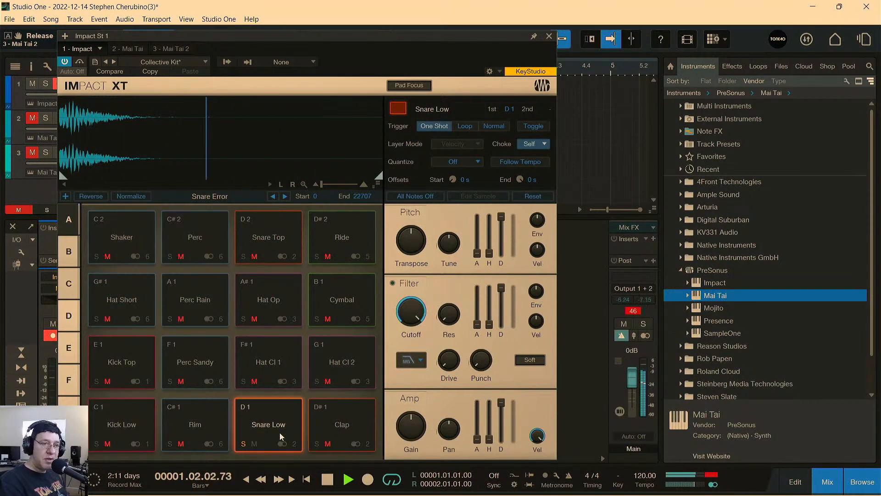
left_click_drag(279, 34, 239, 35)
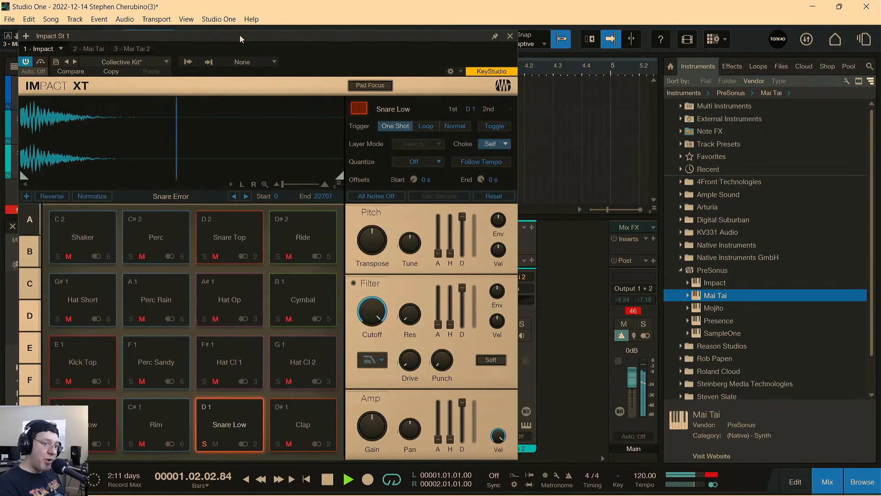
left_click_drag(241, 35, 555, 32)
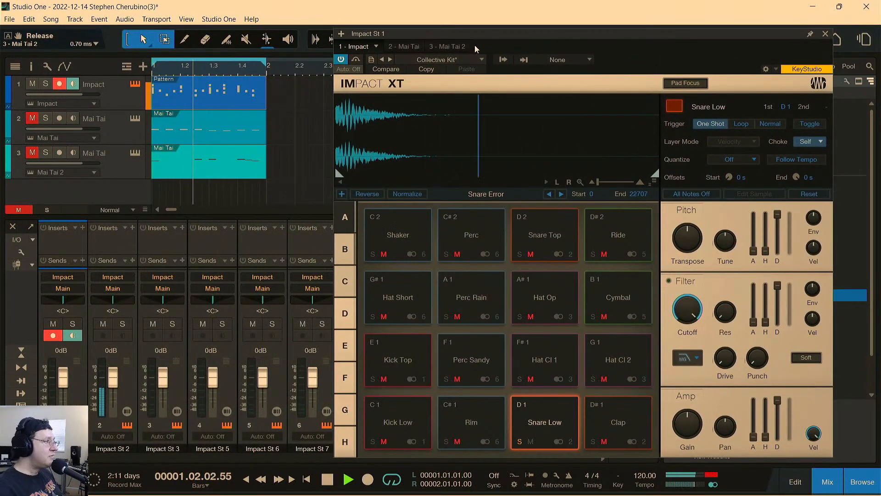
left_click_drag(483, 33, 506, 20)
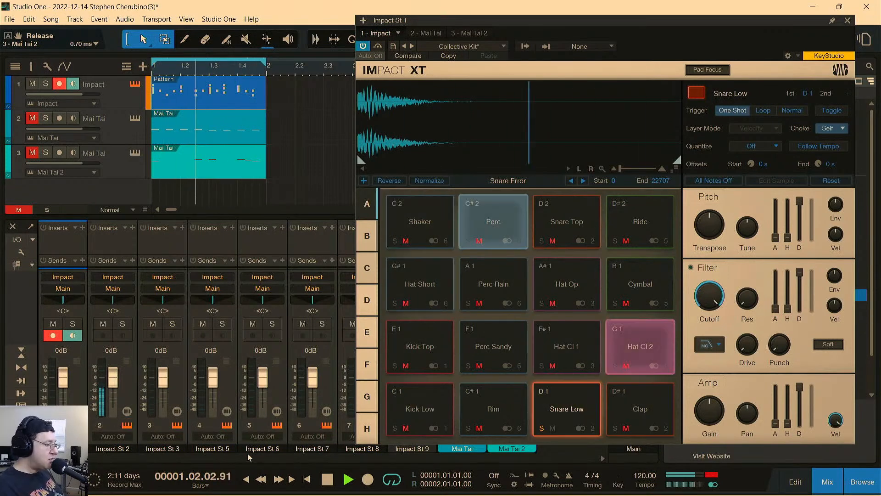
left_click(321, 472)
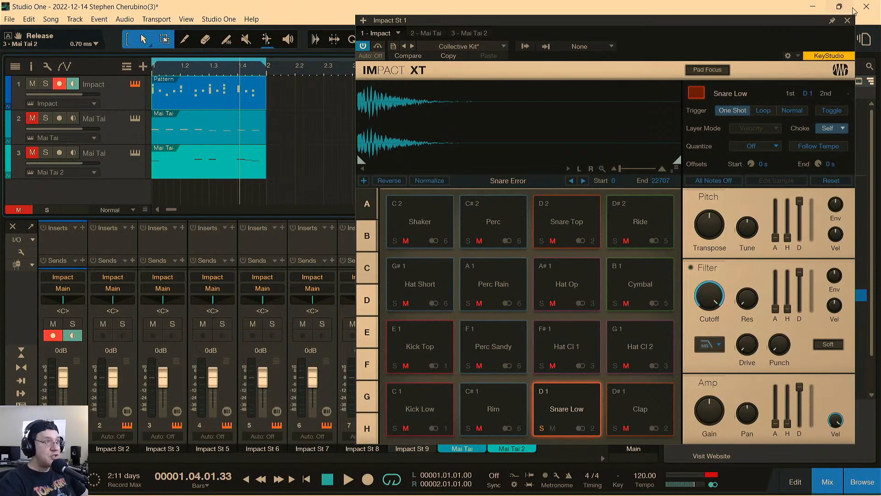
left_click(847, 21)
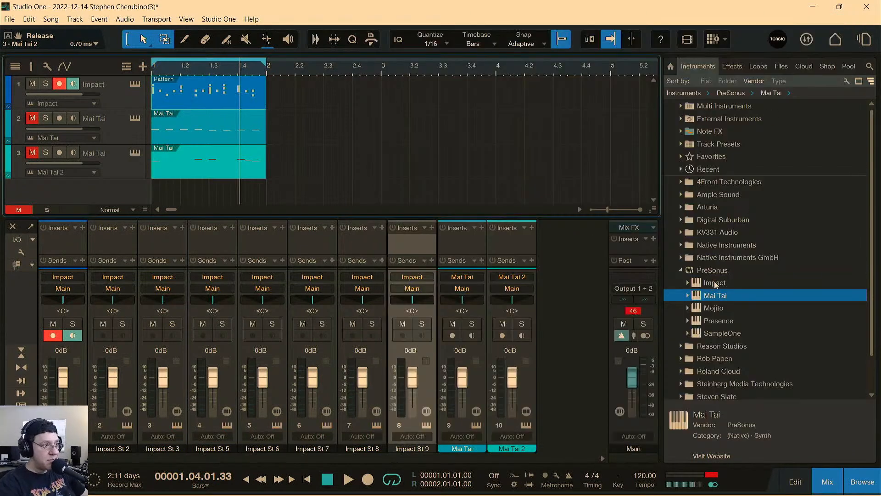
Find Mixverb among the PreSonus effects and insert it on the Impact St 2 channel.
left_click(681, 270)
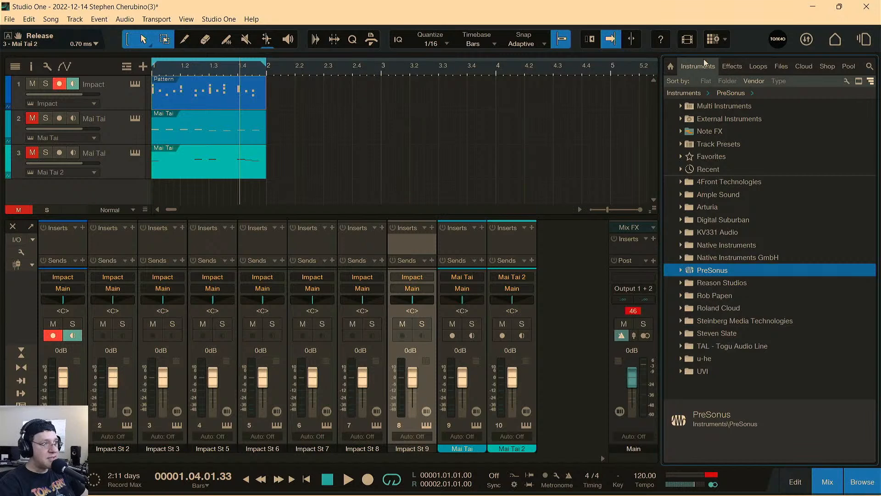
left_click(726, 67)
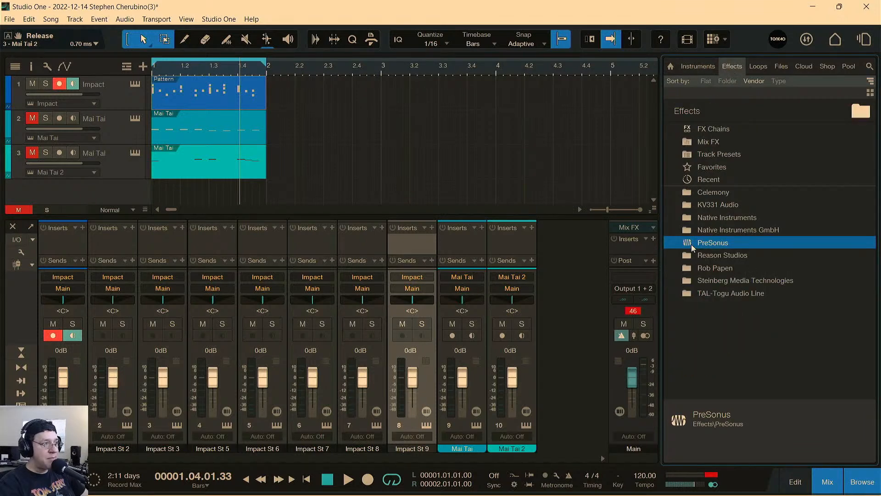
double_click(690, 242)
scroll(720, 269, "down", 2)
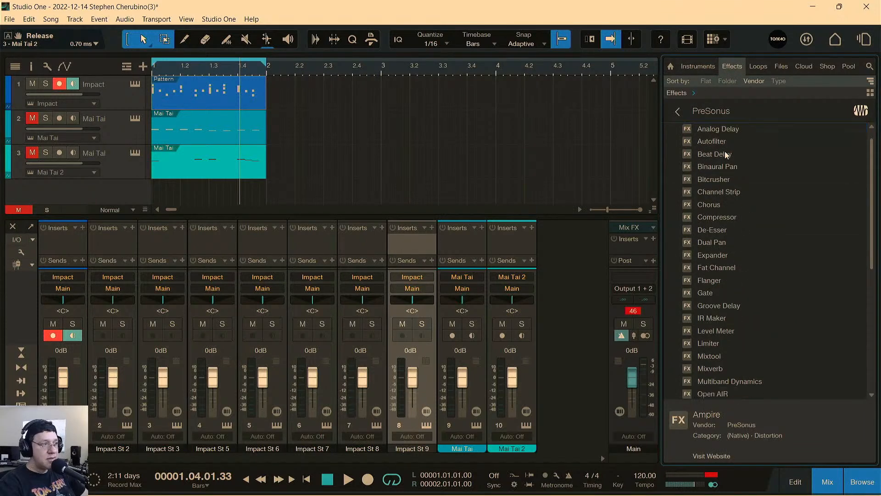
left_click(707, 319)
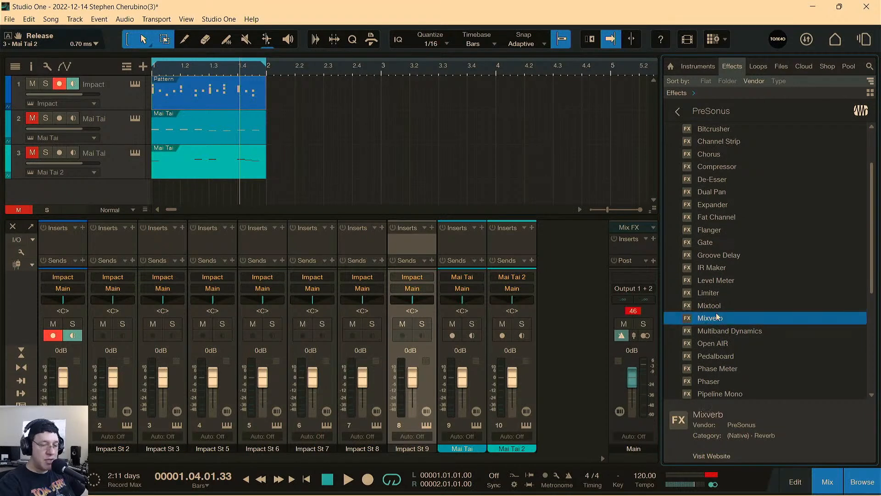
left_click_drag(707, 318, 126, 348)
Start playback and raise the Mixverb Size on Impact St 2 to 68.5%, keeping the effect window clear of the mixer.
left_click_drag(419, 151, 610, 123)
key("space")
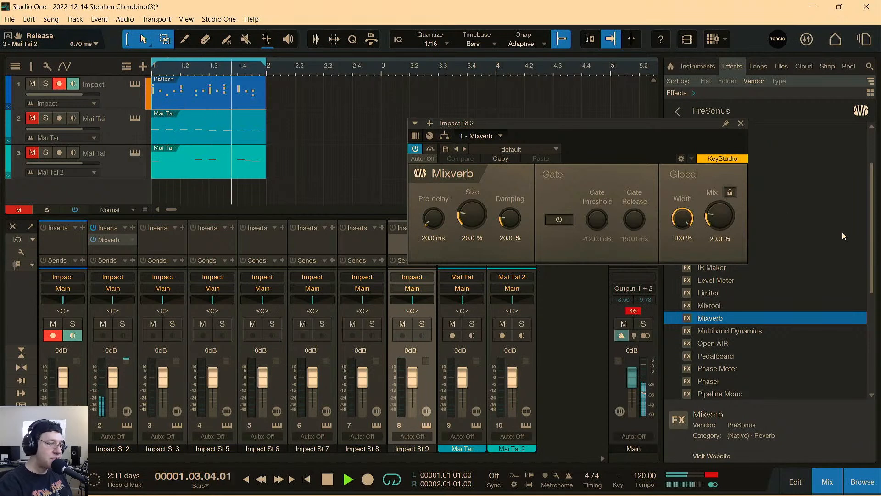
left_click_drag(569, 122, 596, 154)
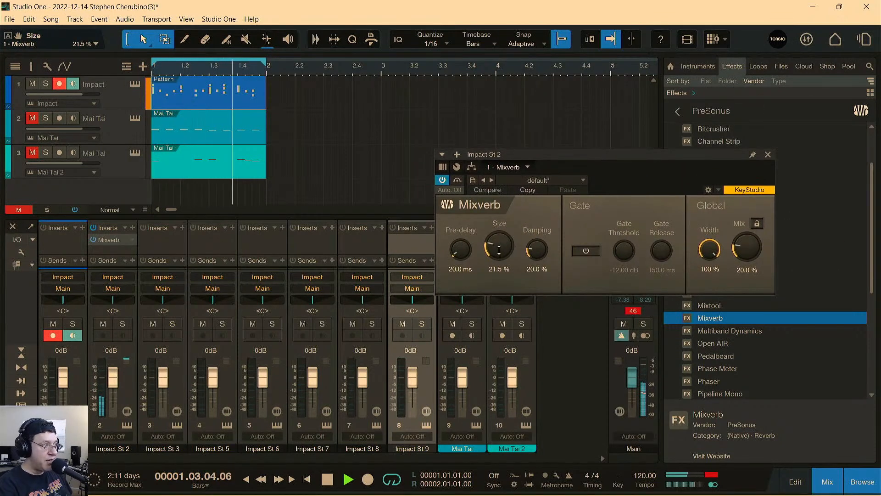
left_click_drag(499, 248, 497, 218)
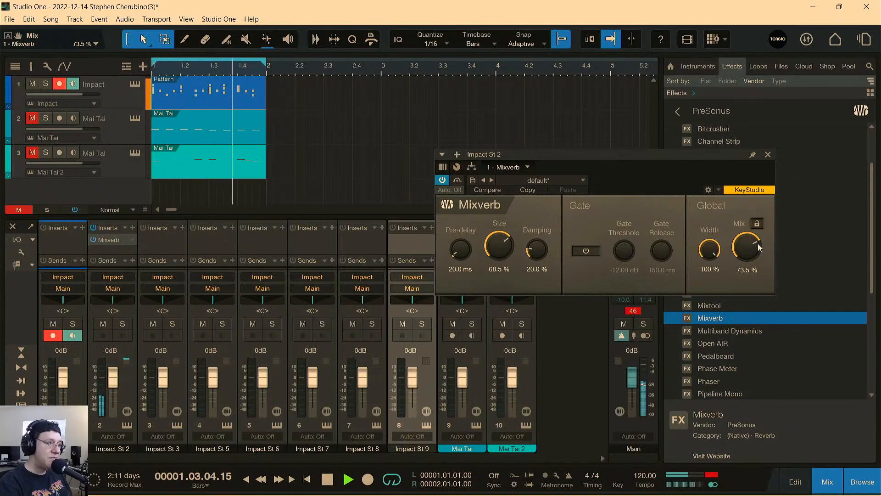
Set Mixverb on Impact St 2 to 30.5% Mix and 46.0% Size, comparing the snare with the effect bypassed and active.
left_click_drag(754, 270, 755, 294)
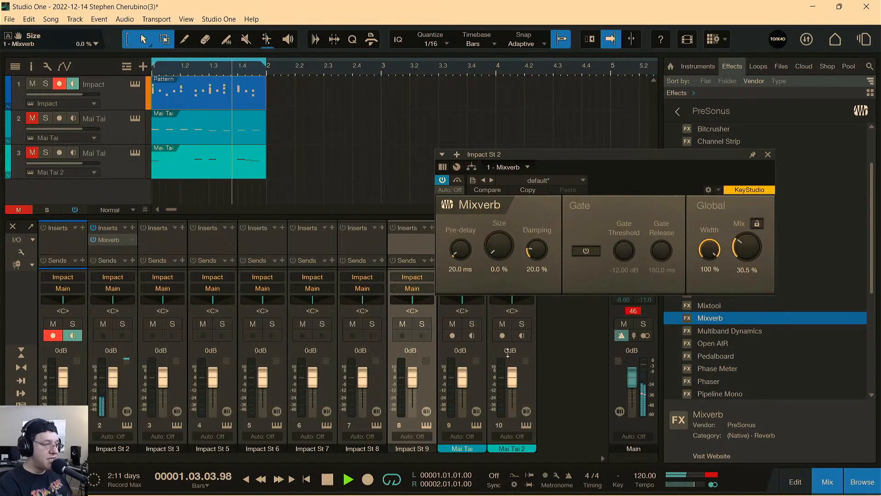
left_click_drag(498, 310, 495, 259)
left_click(442, 181)
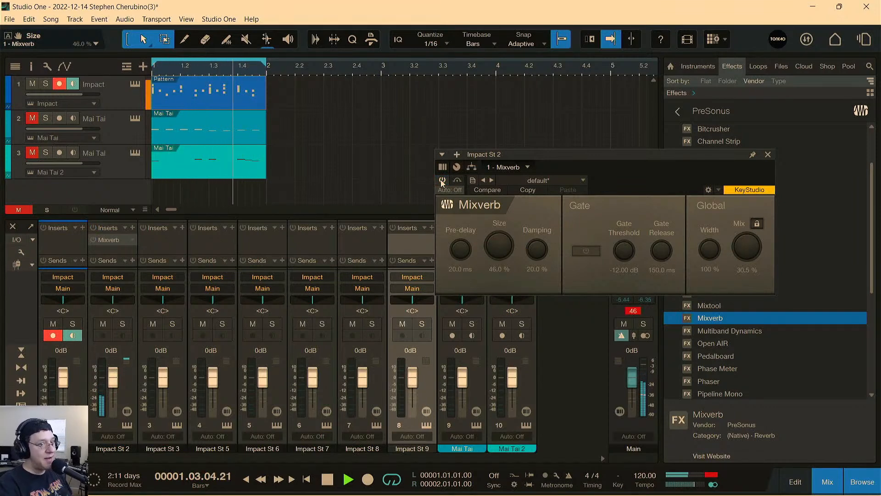
left_click(442, 181)
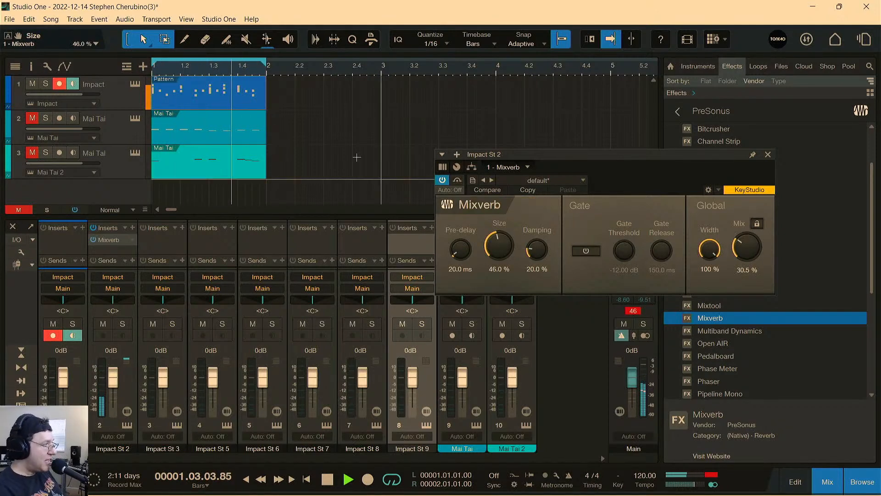
Open Impact XT, turn off solo on the Snare Low pad and place the window clear of the Impact St 2 inserts.
left_click(135, 85)
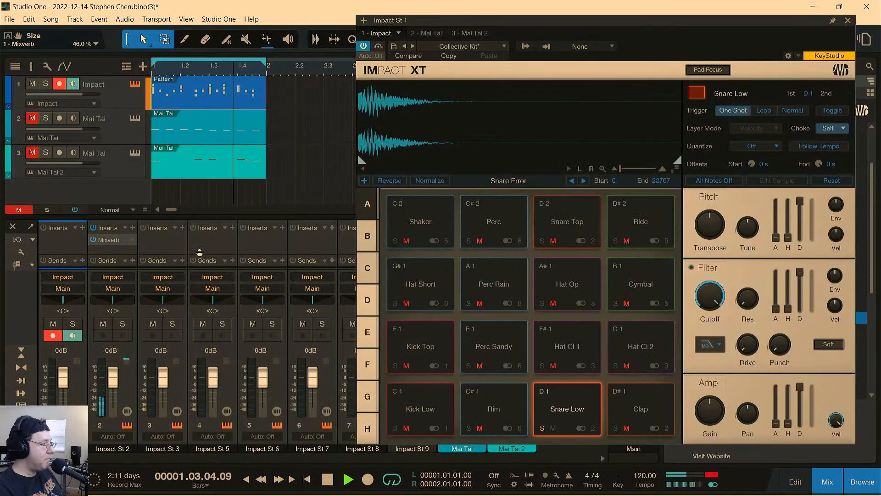
left_click(542, 429)
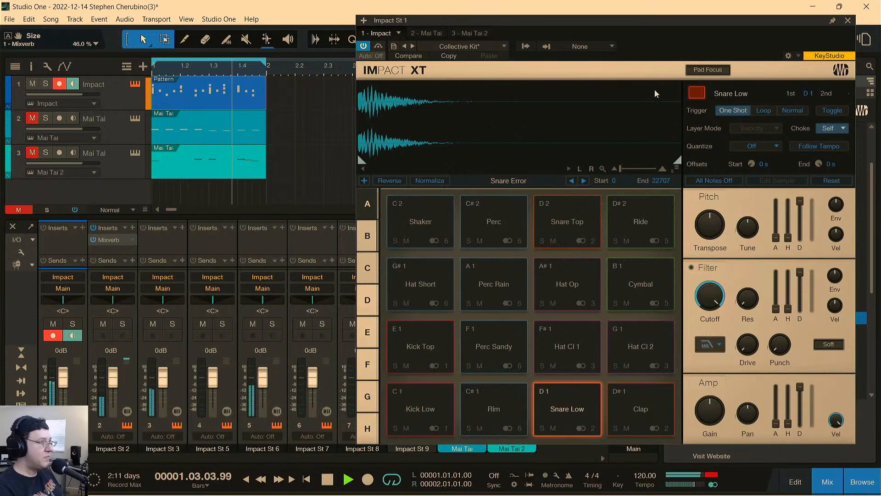
left_click_drag(628, 22, 507, 6)
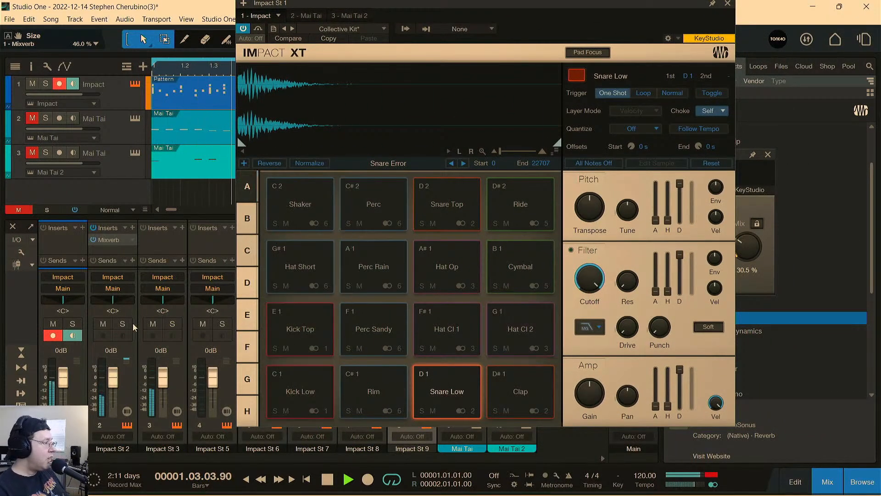
Compare the full kit with Mixverb on Impact St 2 bypassed and active, stop playback and close the effect window.
double_click(111, 240)
left_click_drag(540, 151, 471, 76)
left_click(373, 109)
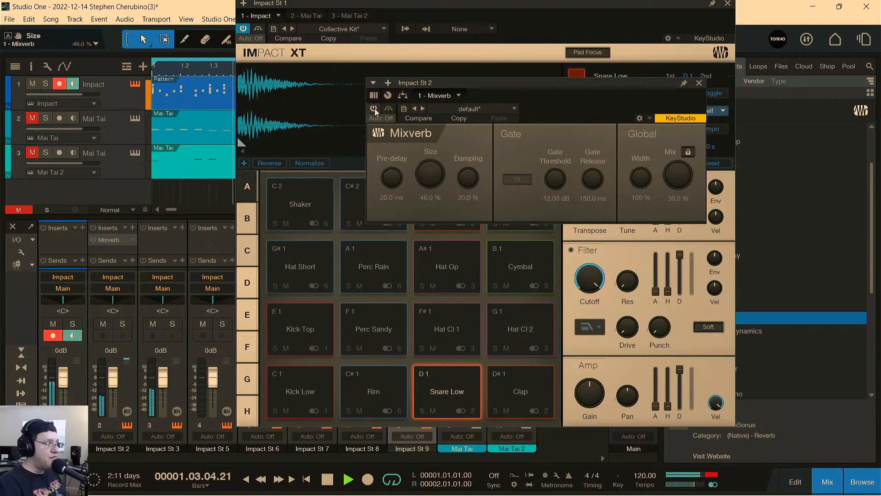
left_click(374, 108)
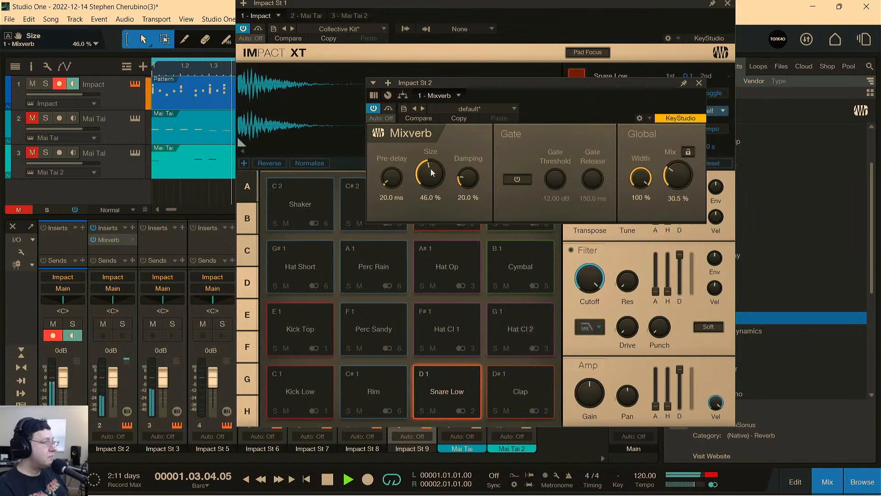
key("space")
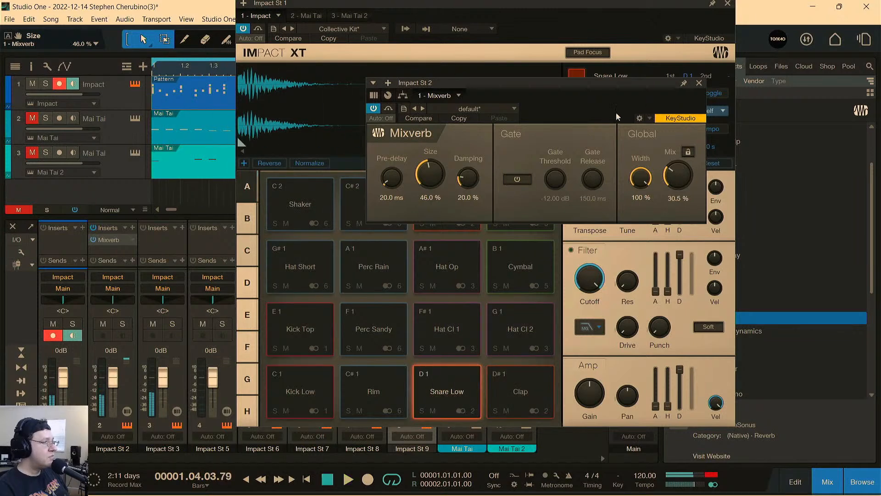
left_click(699, 83)
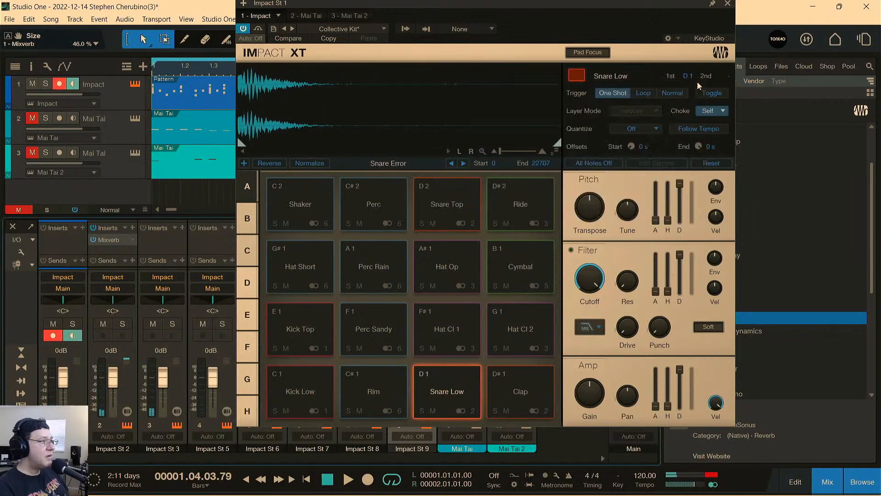
Remove Mixverb from the Impact St 2 channel and close Impact XT.
left_click(130, 238)
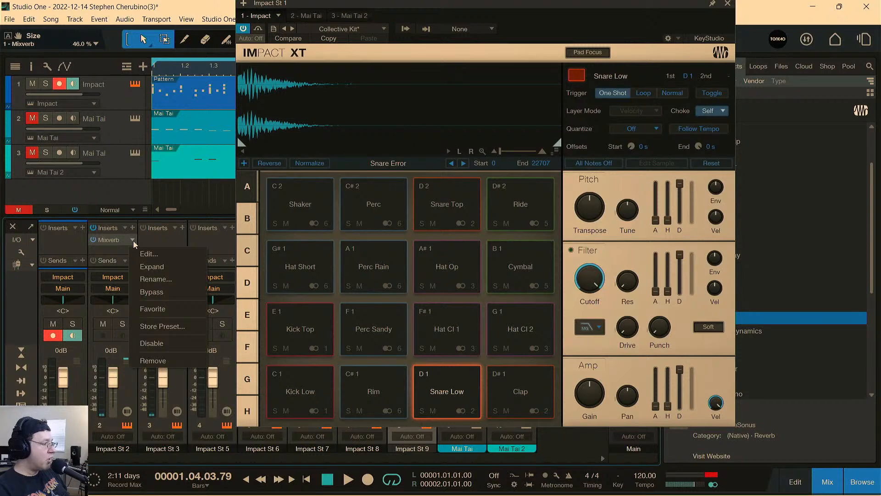
left_click(158, 362)
left_click_drag(694, 7, 737, 159)
left_click(750, 165)
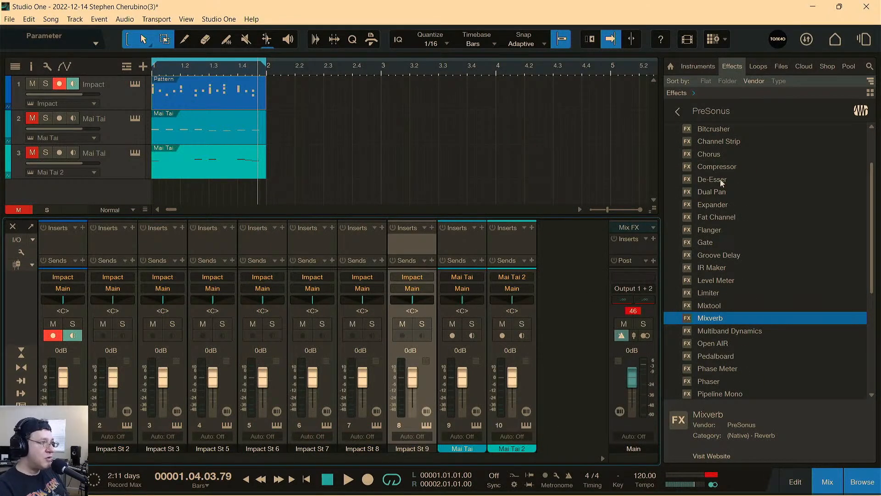
Insert the PreSonus Beat Delay on the Impact St 2 channel and briefly play the loop through it.
scroll(717, 155, "up", 1)
left_click_drag(707, 131, 123, 348)
left_click_drag(583, 82, 505, 84)
key("space")
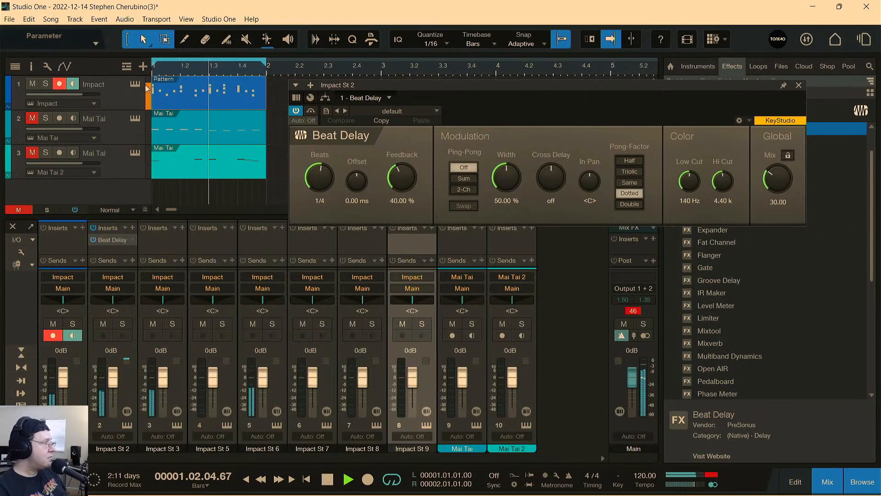
key("space")
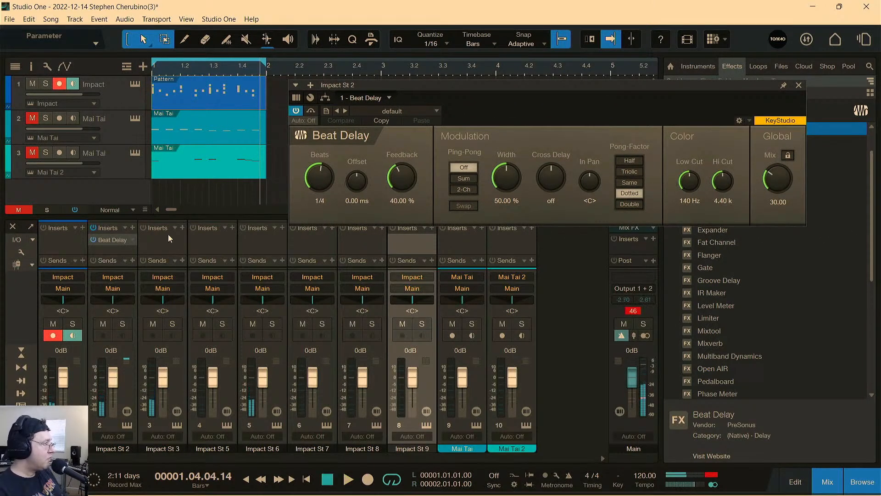
Solo the Snare Low pad in Impact XT and close the Beat Delay window.
left_click(135, 84)
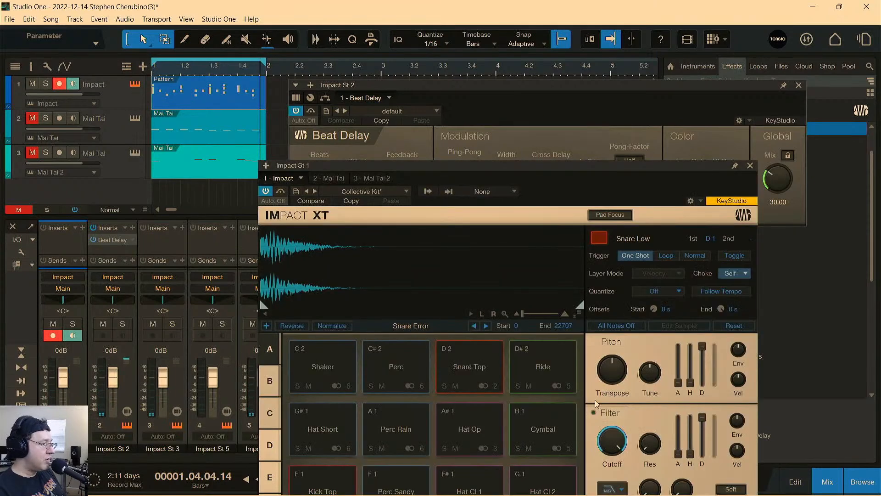
left_click_drag(526, 164, 545, 25)
left_click(460, 422)
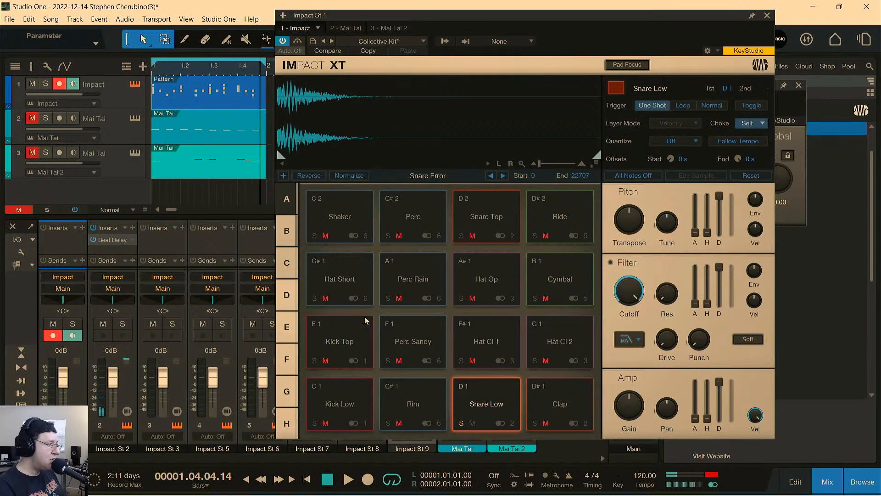
double_click(109, 241)
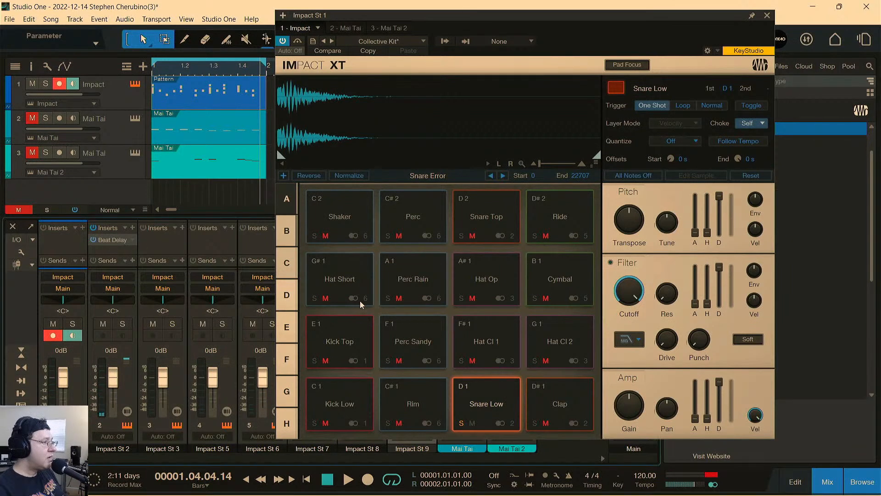
Replace Beat Delay on the Impact St 2 channel with Analog Delay.
left_click_drag(718, 17, 750, 316)
left_click(133, 239)
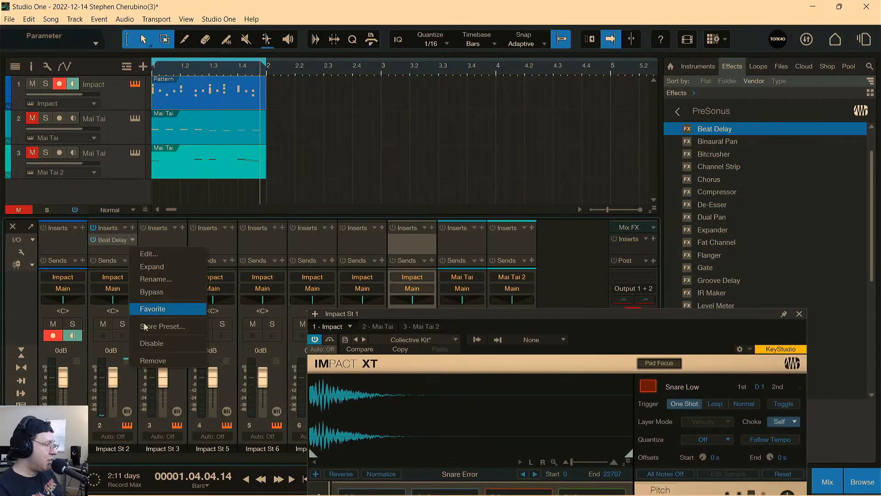
left_click(180, 358)
scroll(706, 173, "up", 1)
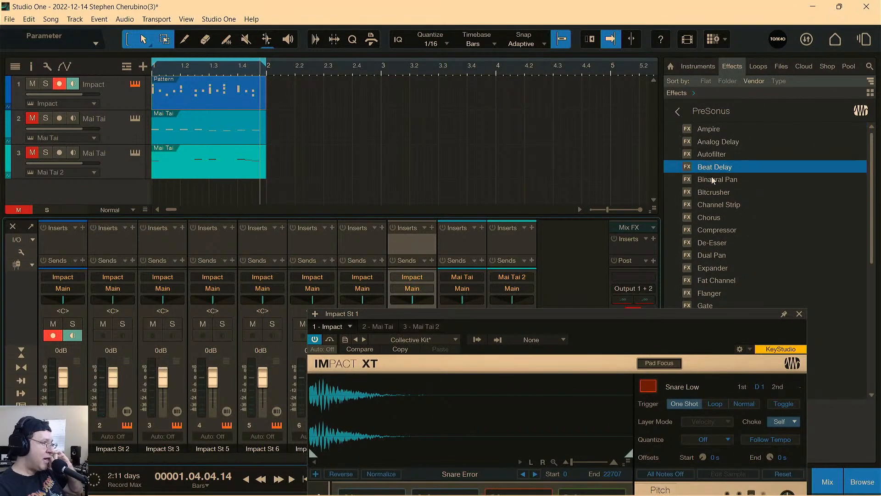
left_click_drag(711, 142, 119, 238)
left_click_drag(518, 87, 278, 58)
Load the 1968 Old Analog preset in Analog Delay, auditioning the Snare Low pad in Impact XT alongside it.
left_click_drag(528, 308, 622, 24)
left_click(610, 401)
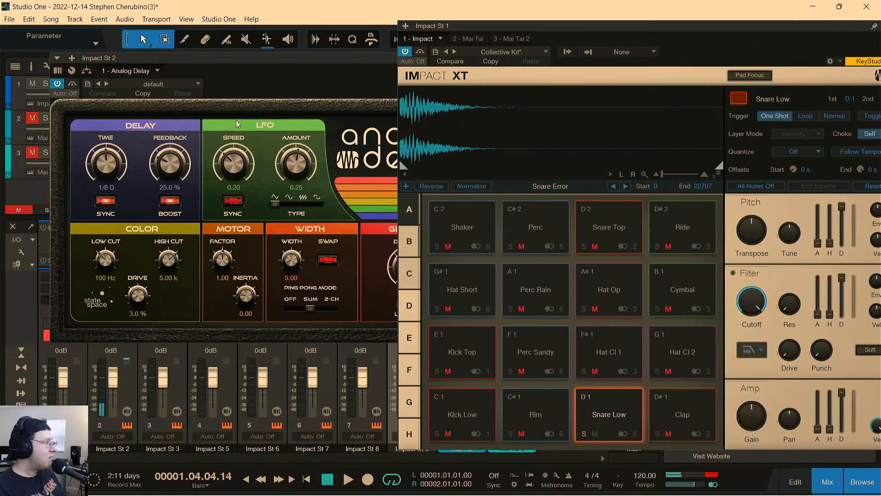
left_click(108, 87)
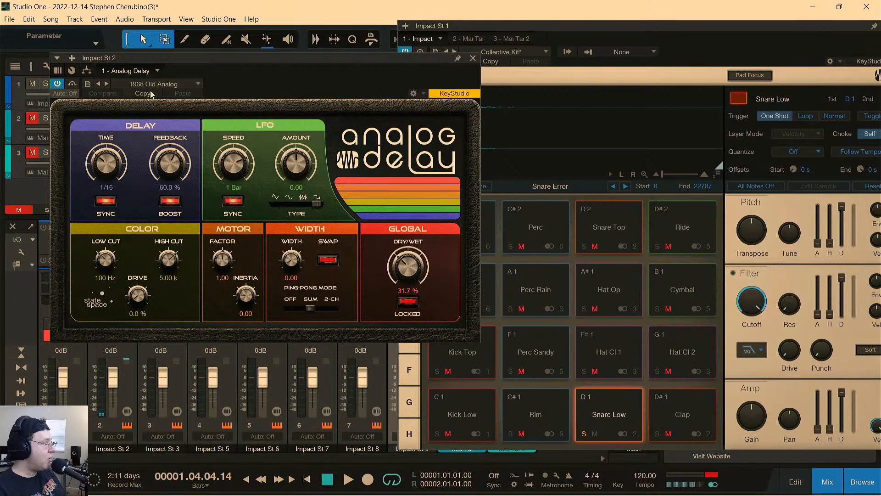
left_click(613, 400)
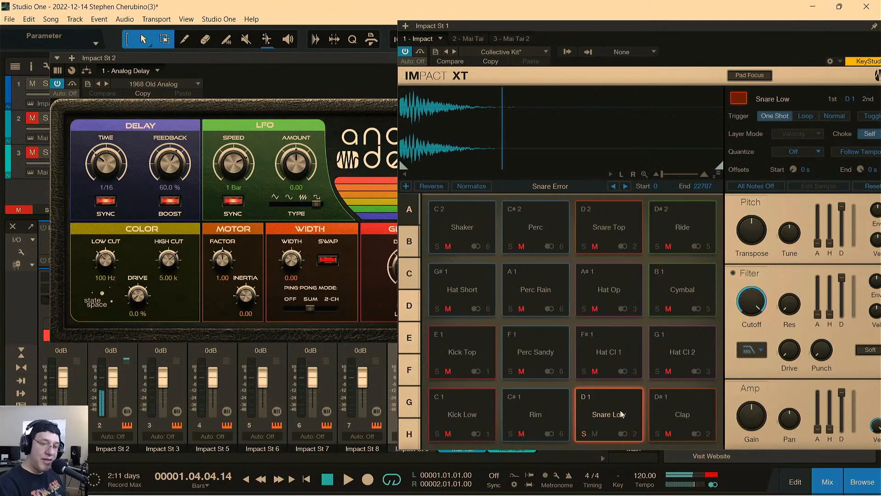
Turn off solo on Snare Low, start playback and lower the Analog Delay Feedback to 13.5%.
left_click(584, 434)
key("space")
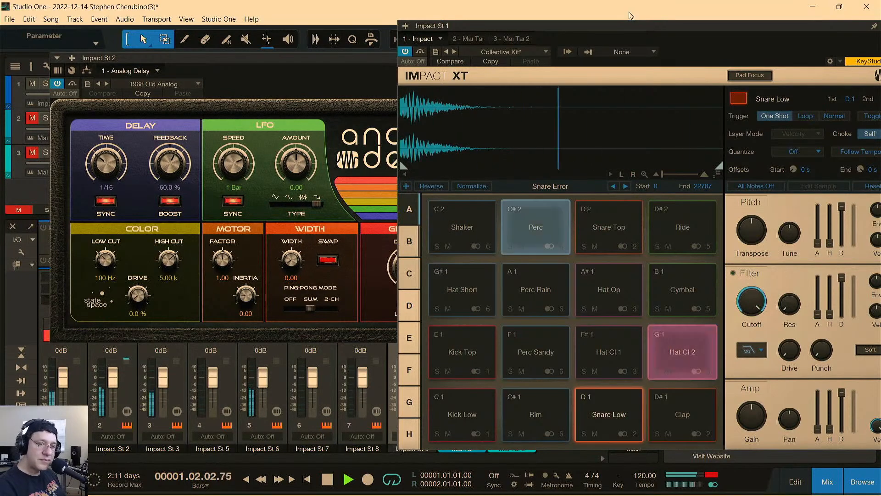
left_click_drag(170, 162, 181, 193)
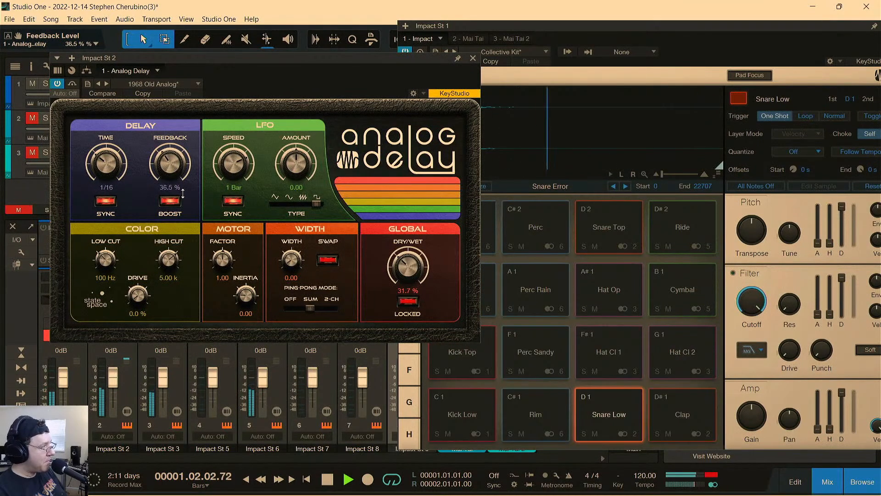
left_click_drag(181, 146, 167, 196)
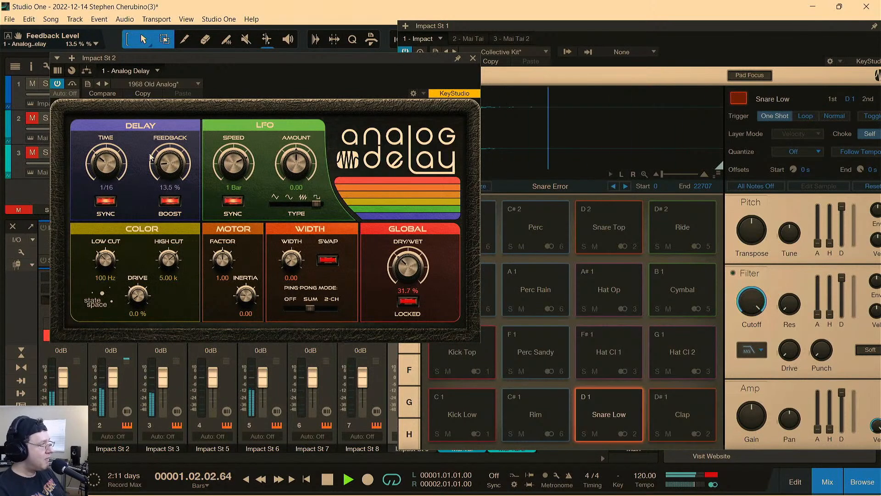
Compare the playing kit with Analog Delay repeatedly bypassed and reactivated, leaving it active and closing its window.
left_click(58, 84)
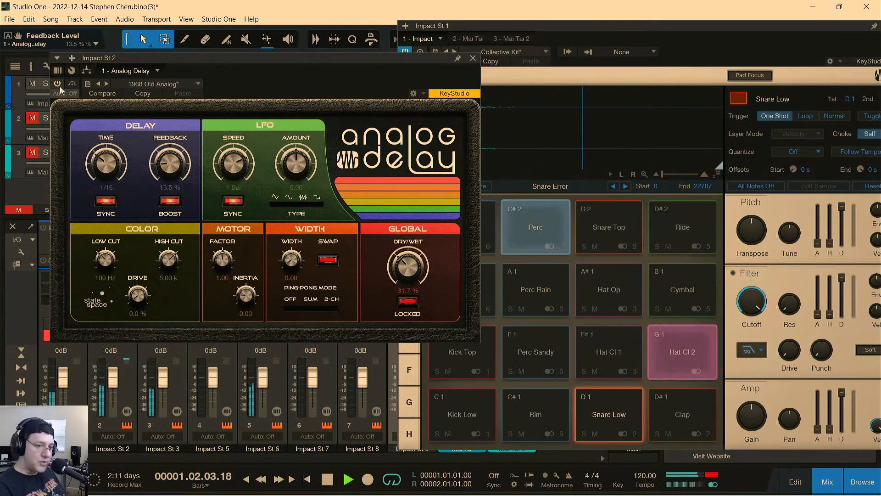
left_click(58, 86)
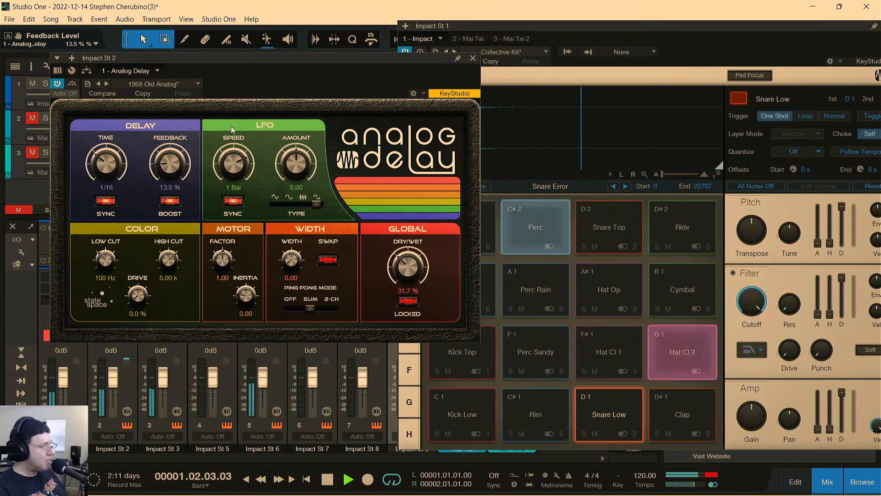
left_click(58, 84)
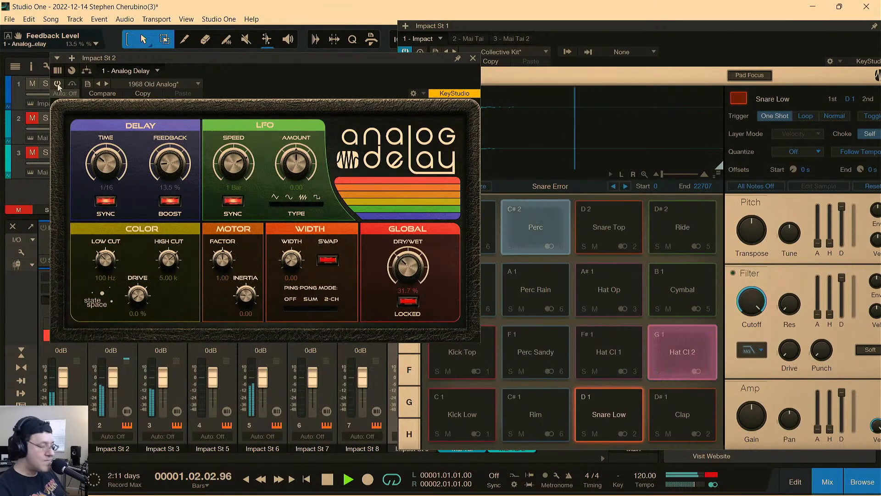
left_click(58, 85)
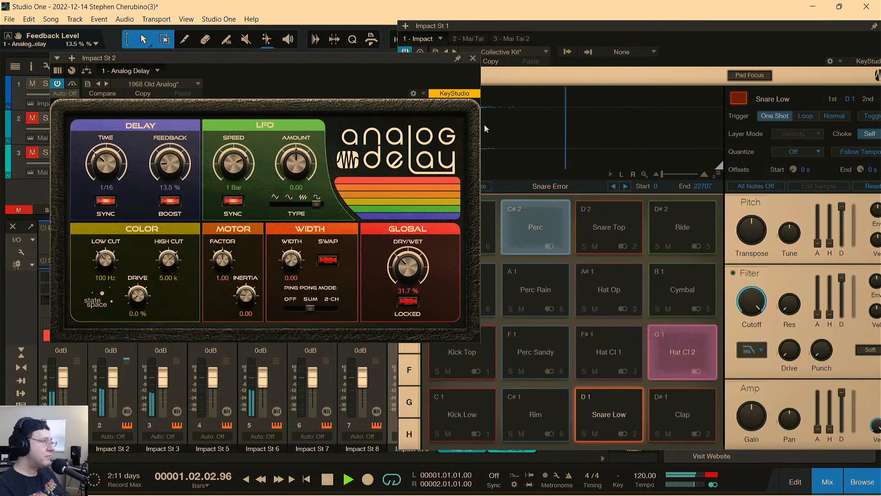
left_click(473, 57)
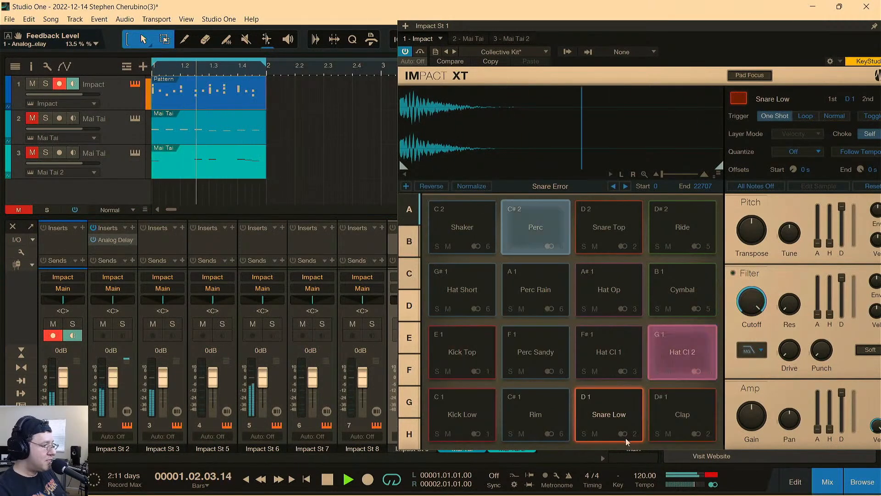
Reopen Analog Delay on Impact St 2, deactivate it, stop playback and close its window.
left_click(115, 239)
left_click(57, 83)
key("space")
left_click(474, 58)
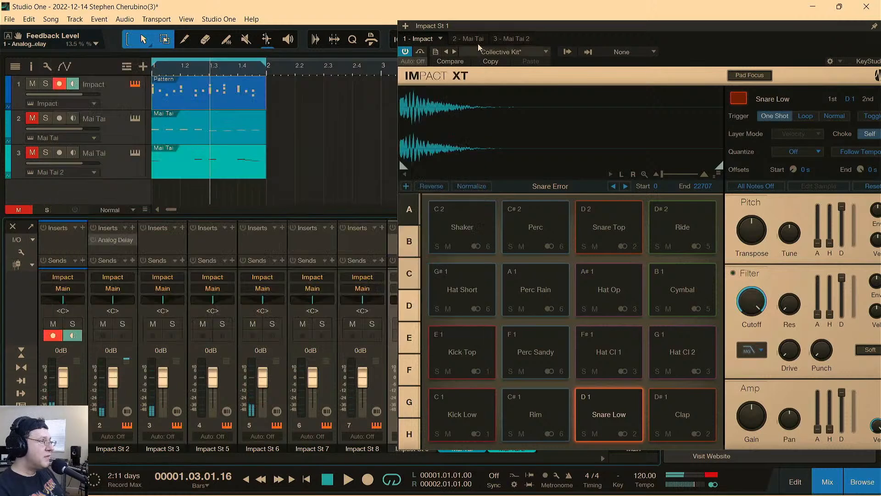
Reposition Impact XT and audition the Clap, Snare Low and Kick Low pads without the delay.
left_click_drag(482, 26, 223, 37)
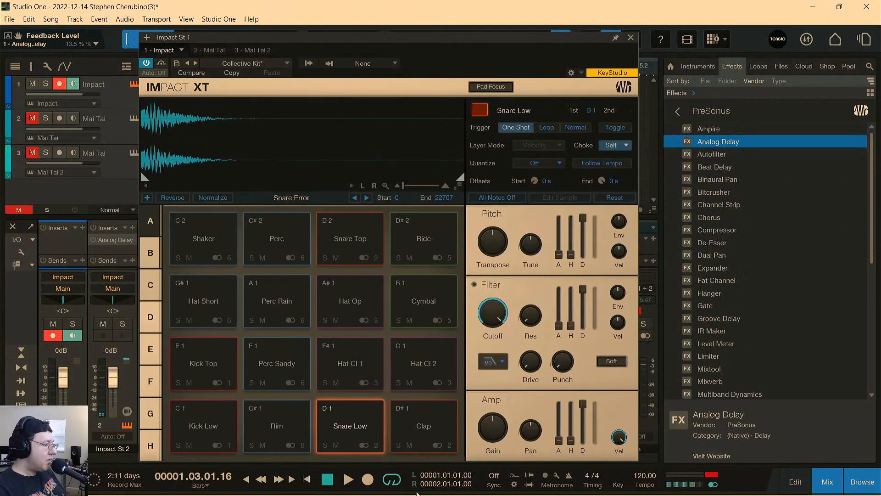
left_click(438, 423)
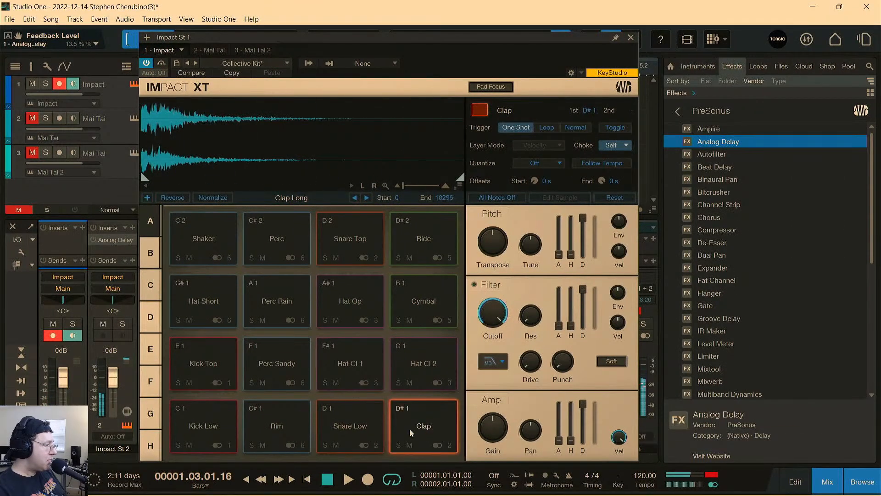
left_click(362, 425)
left_click(362, 424)
left_click(364, 425)
left_click(428, 435)
left_click(369, 425)
left_click(368, 427)
left_click(418, 428)
left_click(360, 423)
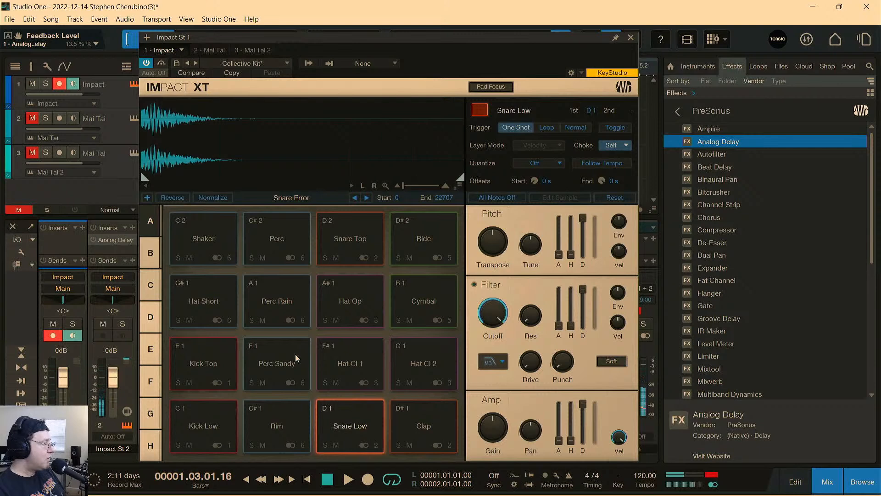
left_click(212, 419)
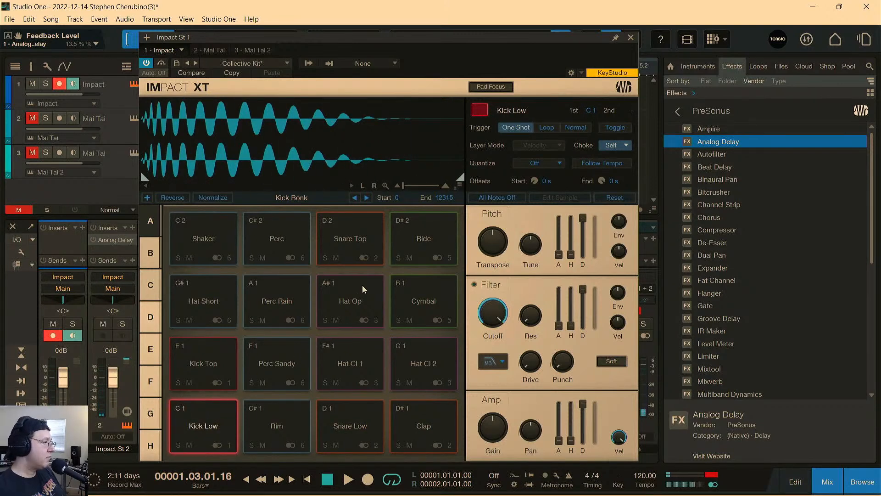
Audition the Perc Rain, Hat Op, Cymbal, Ride, Snare Top, Perc and Shaker pads in Impact XT.
left_click(289, 313)
left_click(353, 302)
left_click(427, 309)
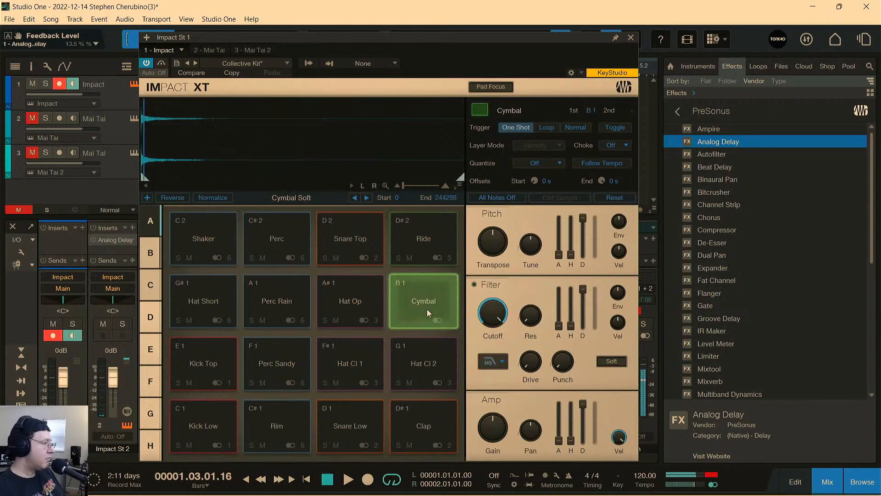
left_click(426, 254)
left_click(360, 245)
left_click(283, 246)
left_click(284, 245)
left_click(234, 251)
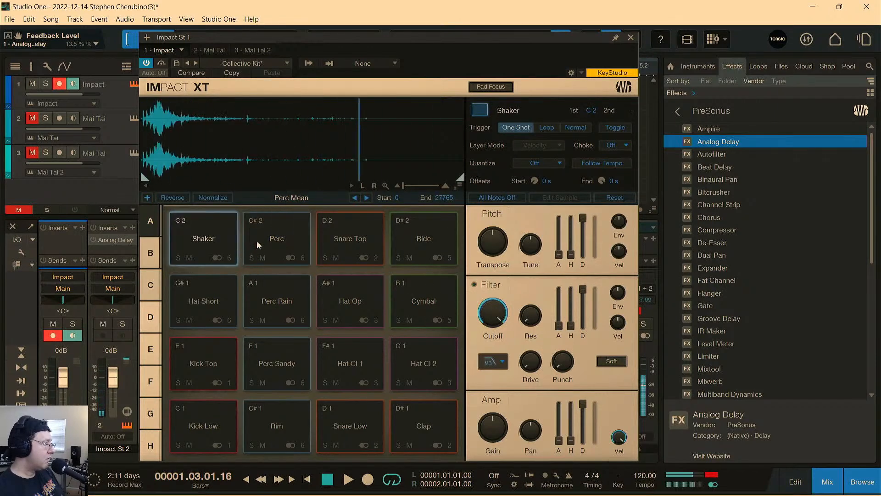
Audition the Shaker and Perc pads in alternation to compare the sounds sharing output 6.
left_click(214, 234)
left_click(216, 236)
left_click(266, 238)
left_click(234, 246)
left_click(263, 248)
left_click(202, 248)
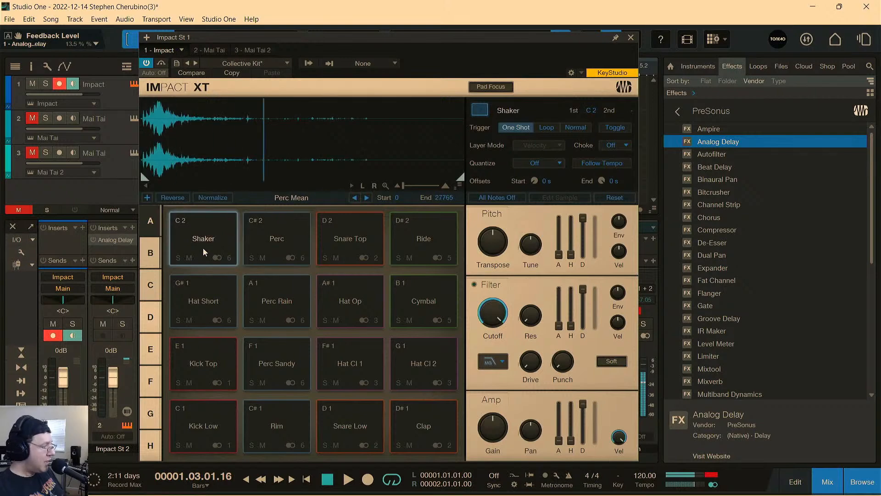
Move Impact XT clear of the mixer channels, start playback and solo the Impact St 6 channel.
left_click_drag(363, 33, 712, 47)
key("space")
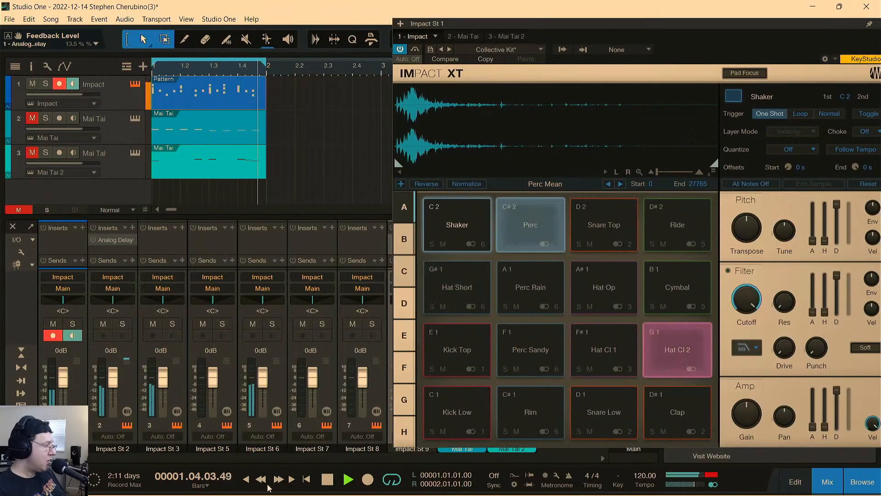
left_click(272, 324)
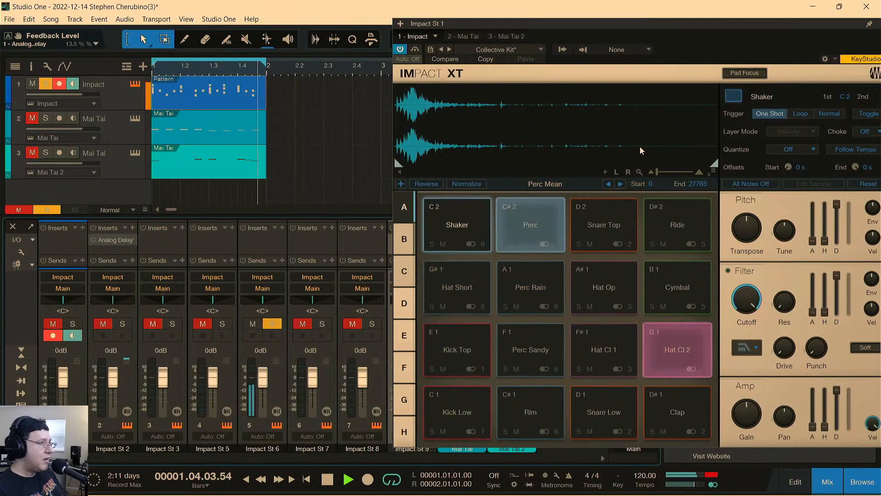
Insert Room Reverb on the Impact St 6 channel and move its window clear of that channel.
left_click(282, 227)
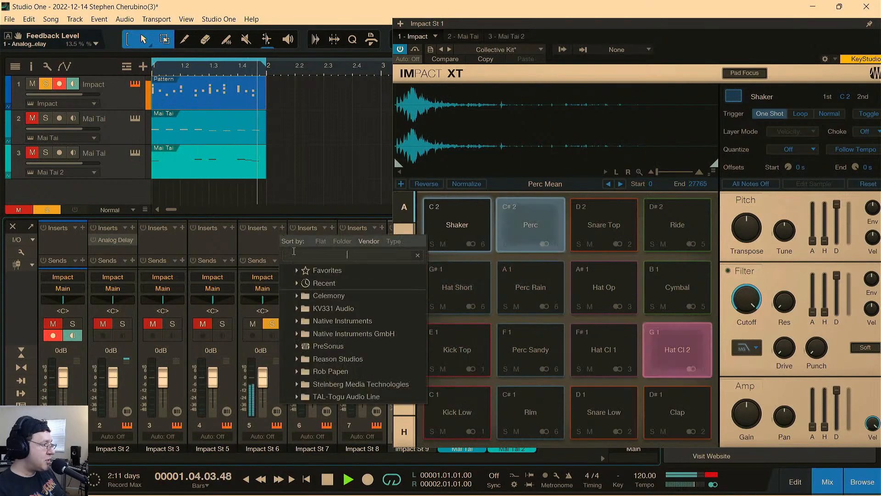
type("erb")
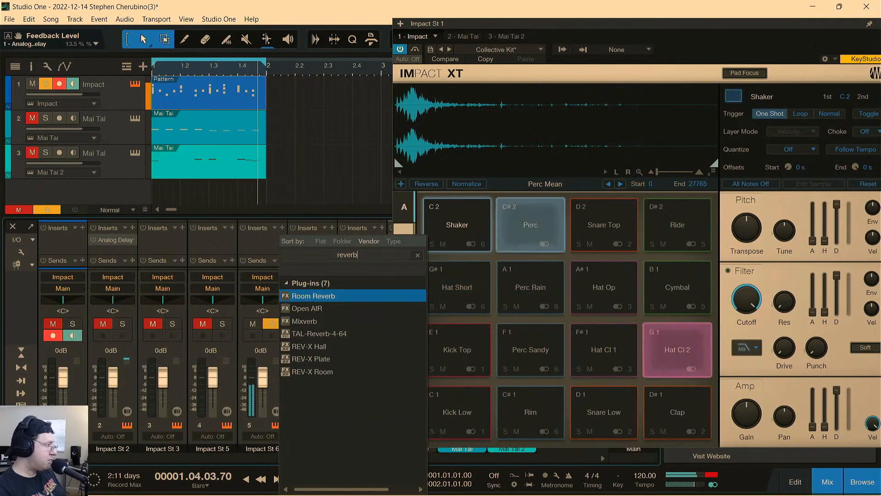
double_click(317, 295)
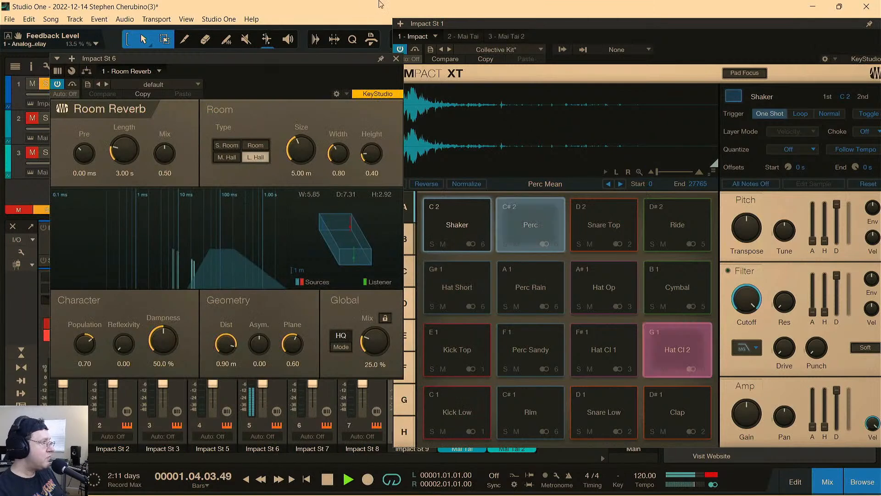
left_click_drag(260, 58, 465, 87)
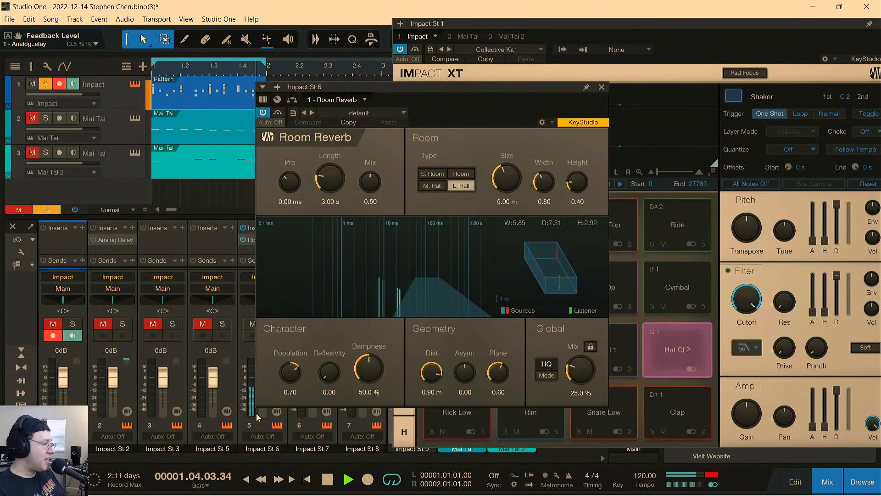
left_click_drag(350, 115, 465, 143)
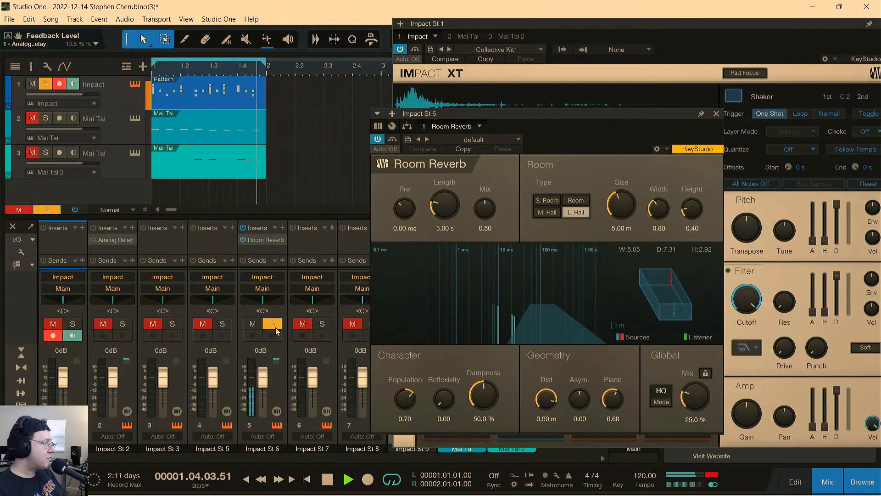
Turn off solo on Impact St 6 and set Room Reverb to 9.0% global Mix, 2.89 m Size and 6.00 s Length.
left_click(272, 324)
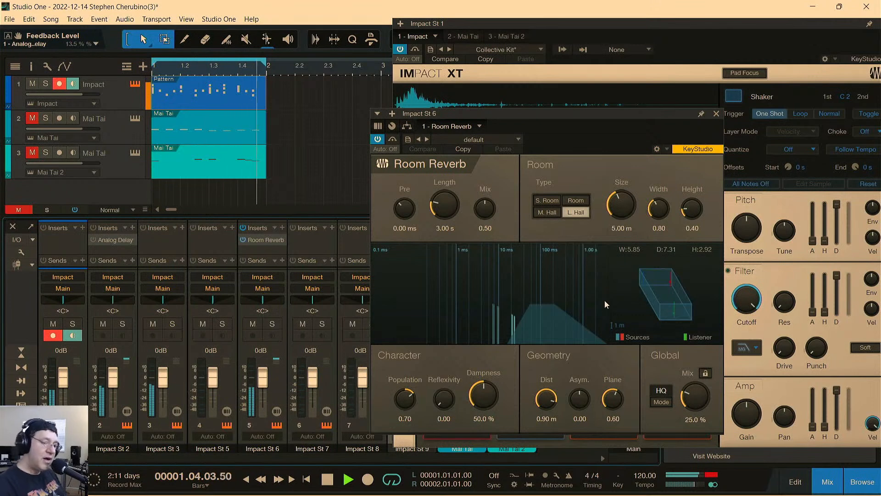
left_click_drag(701, 401, 700, 413)
left_click_drag(622, 206, 629, 216)
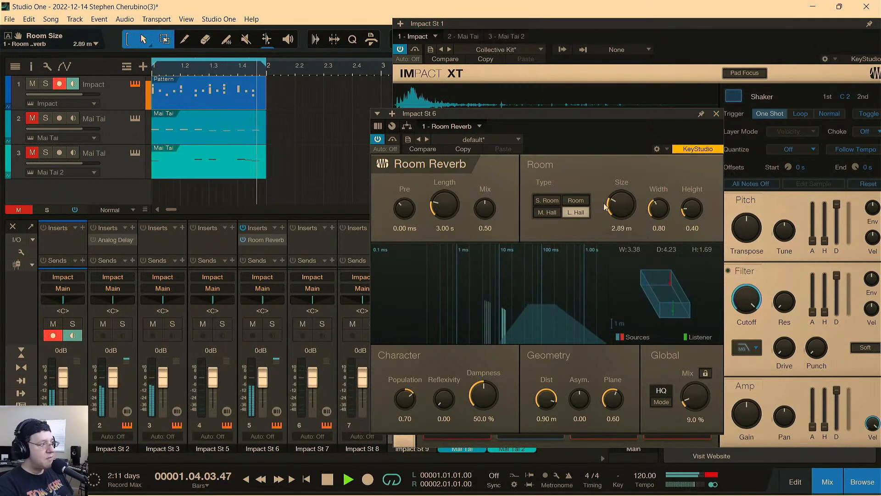
mouse_move(436, 206)
left_mouse_down()
mouse_move(435, 216)
mouse_move(452, 183)
mouse_move(452, 207)
left_mouse_up()
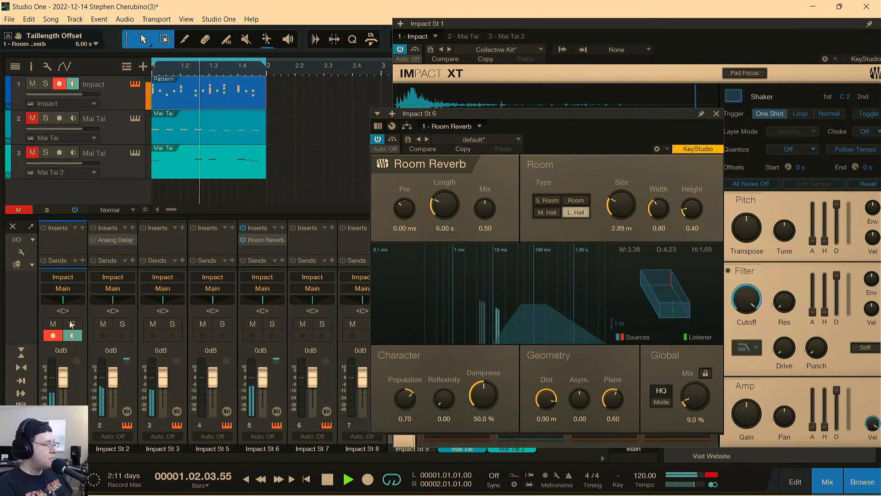
Unmute the Mai Tai tracks to hear the full loop, then stop playback and return from Room Reverb to a repositioned Impact XT.
left_click(19, 209)
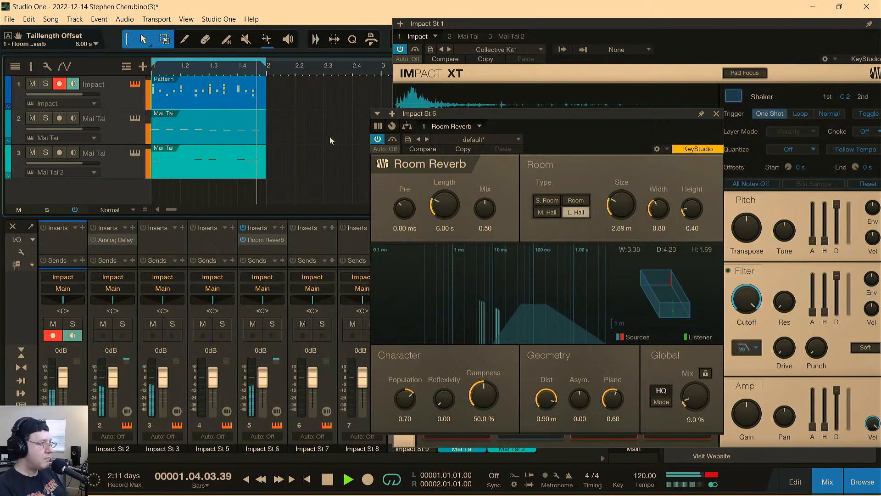
left_click_drag(597, 114, 445, 100)
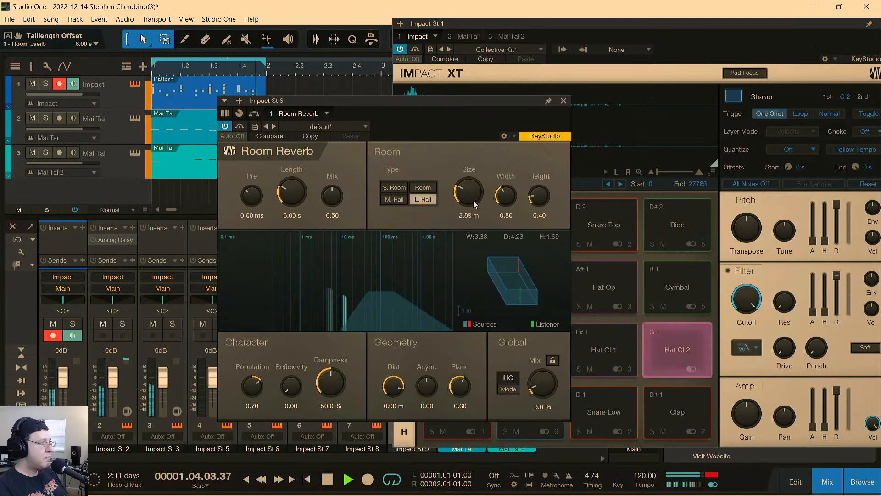
key("space")
left_click(564, 101)
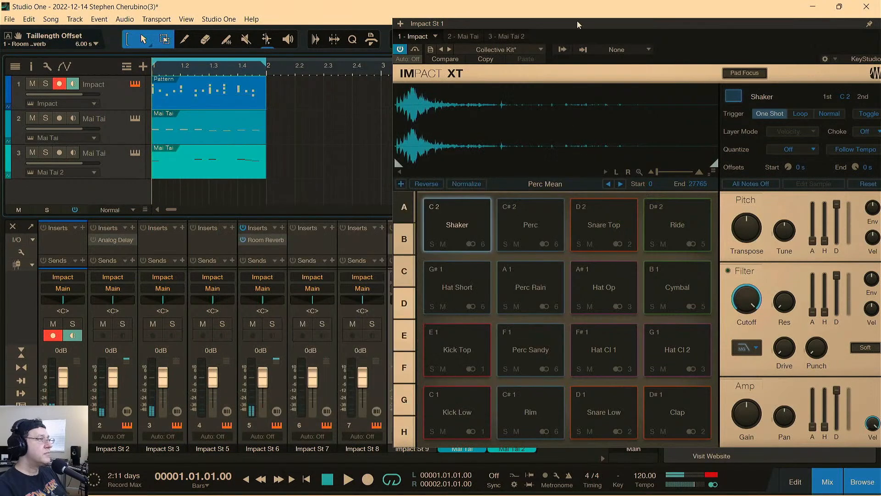
left_click_drag(579, 23, 314, 43)
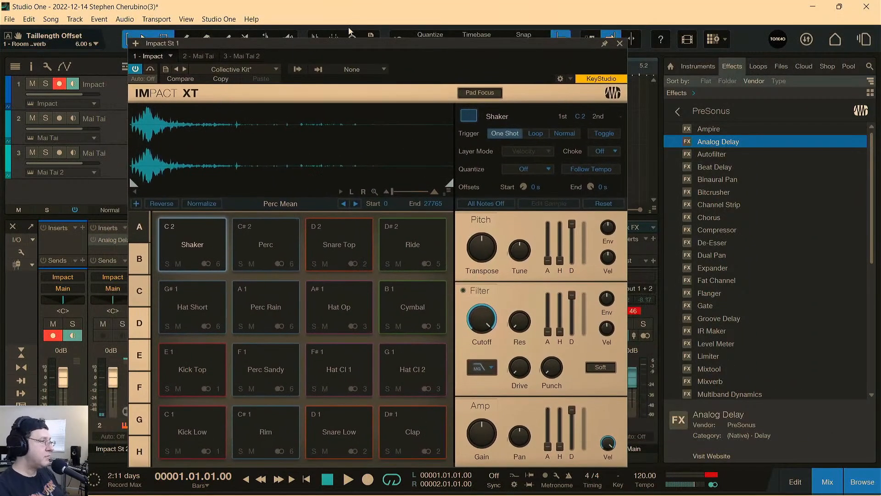
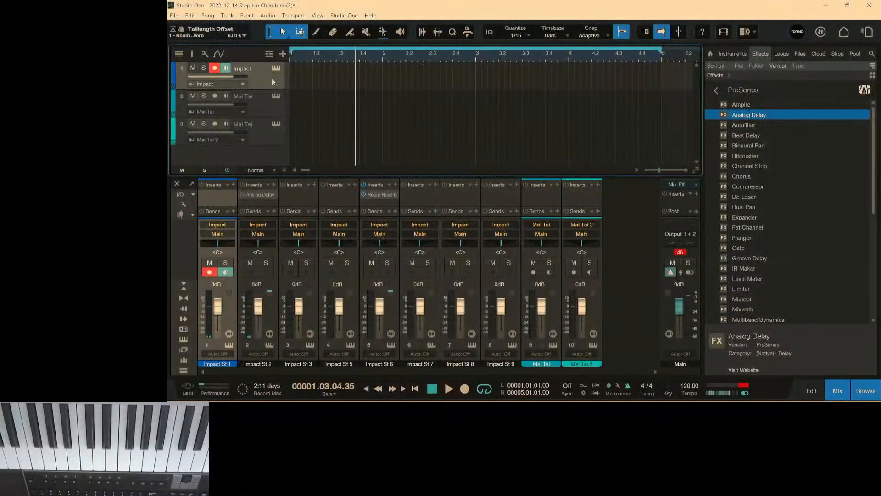
Record a four-bar drum part on the Impact track from the song start, and play it back.
key("Home")
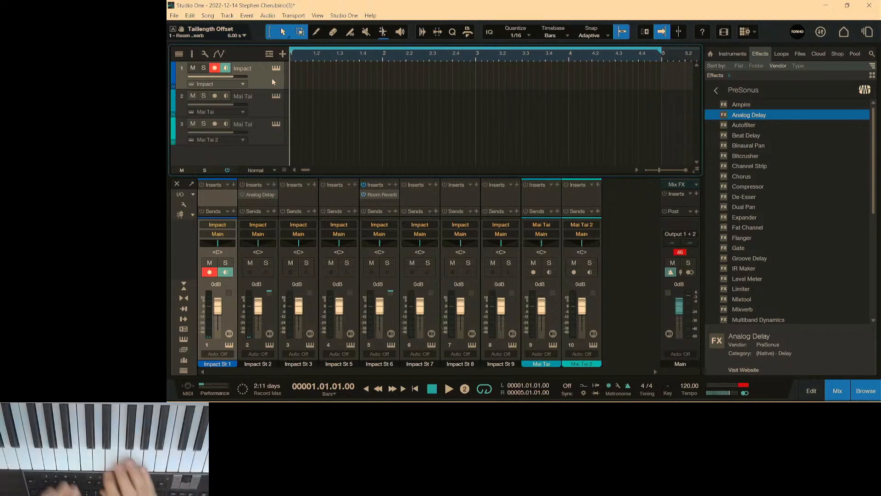
key("KP_Multiply")
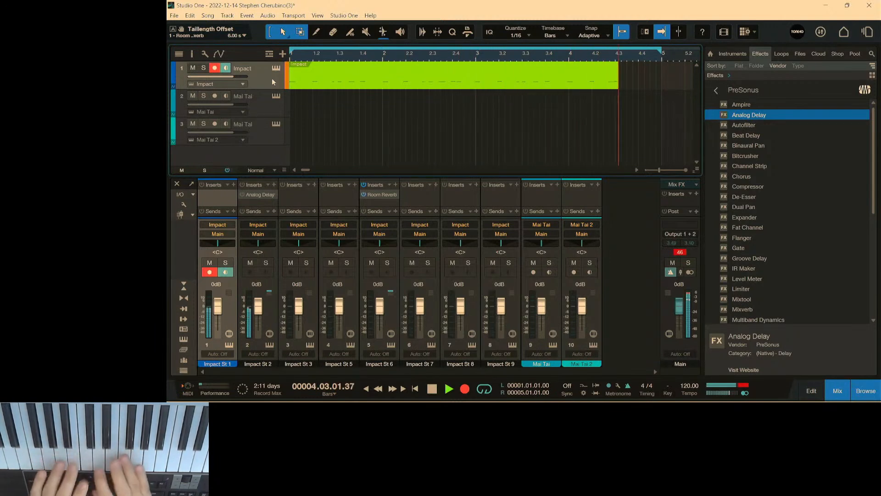
key("space")
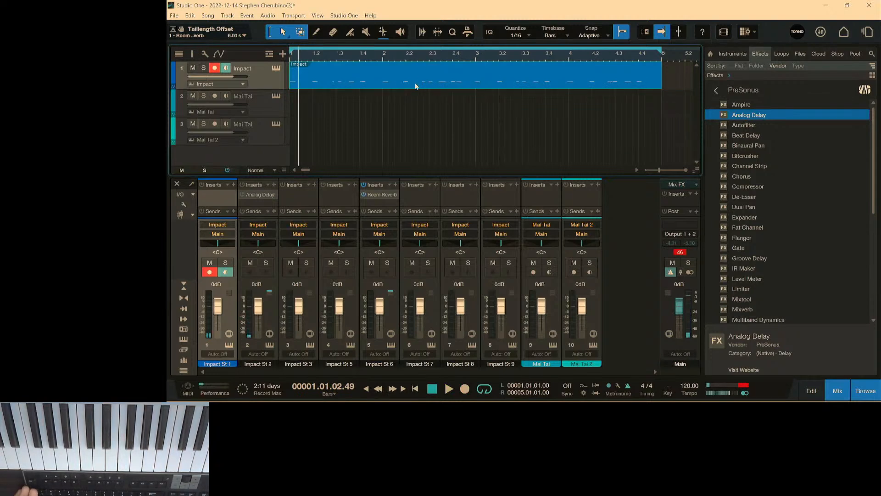
key("space")
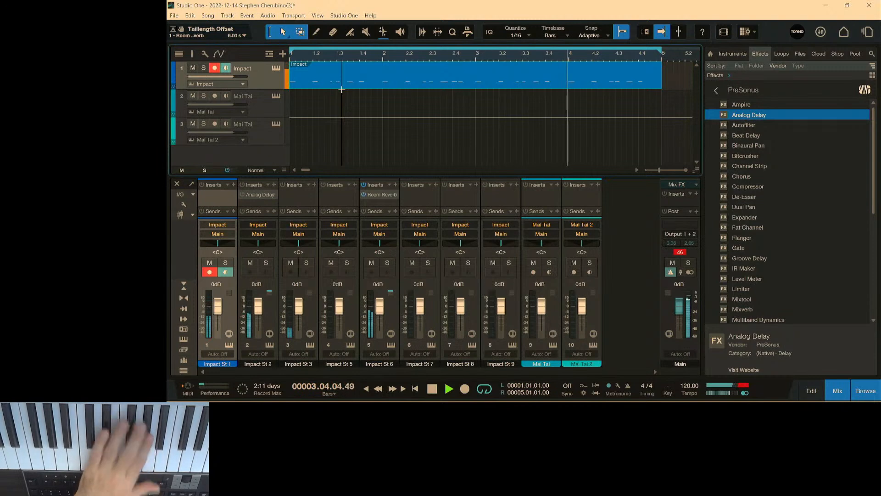
key("space")
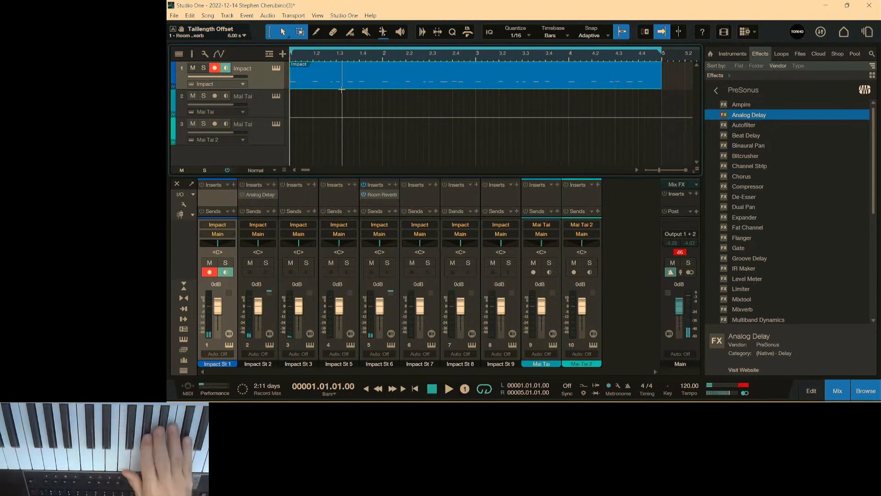
Overdub a second drum layer onto the Impact track's four-bar clip and listen to the combined pattern.
key("KP_Multiply")
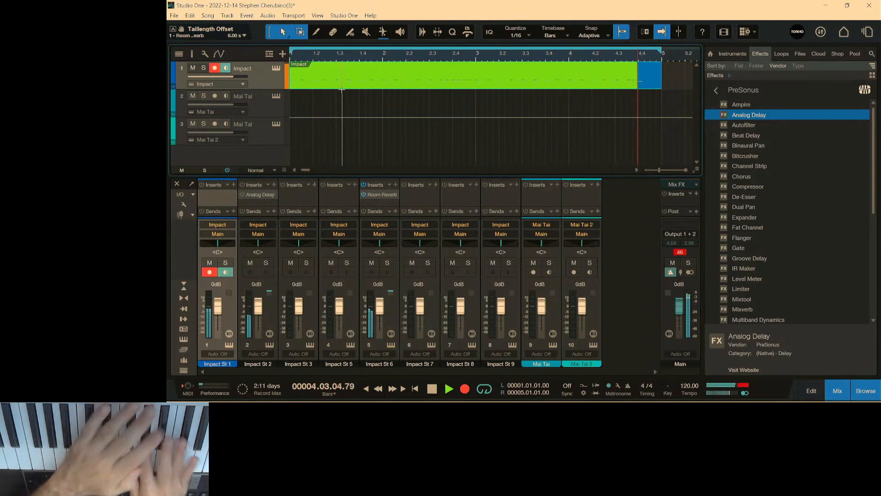
key("space")
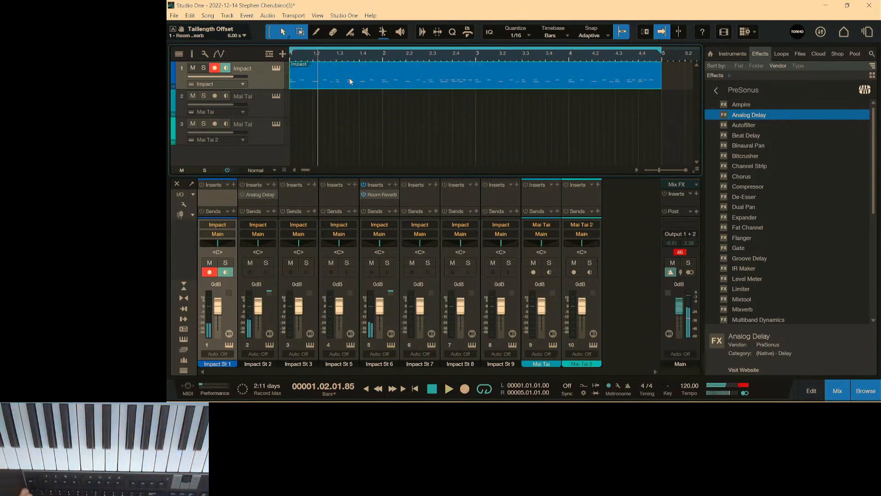
key("comma")
key("space")
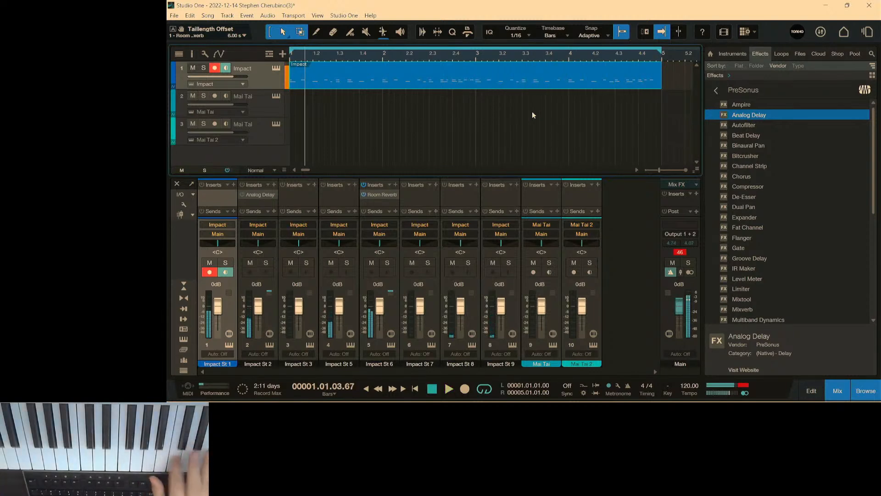
Remove Room Reverb from the Impact St 6 channel and Analog Delay from the Impact St 2 channel.
right_click(382, 194)
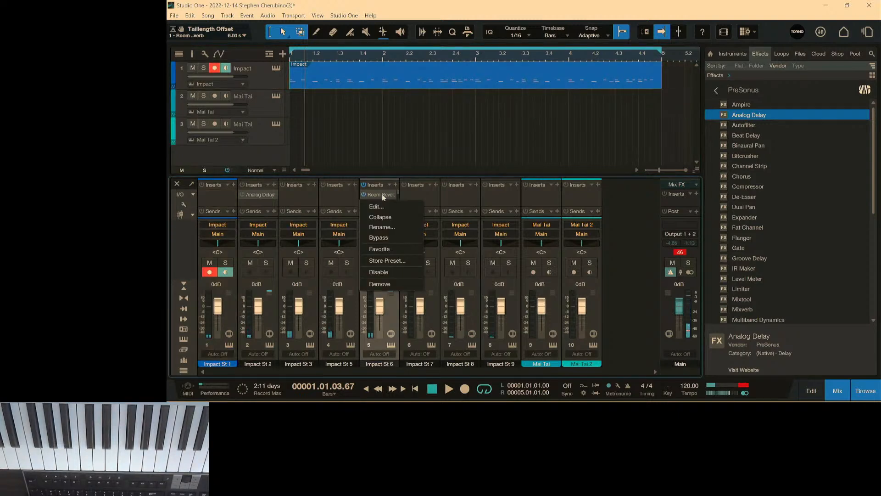
left_click(380, 284)
right_click(260, 194)
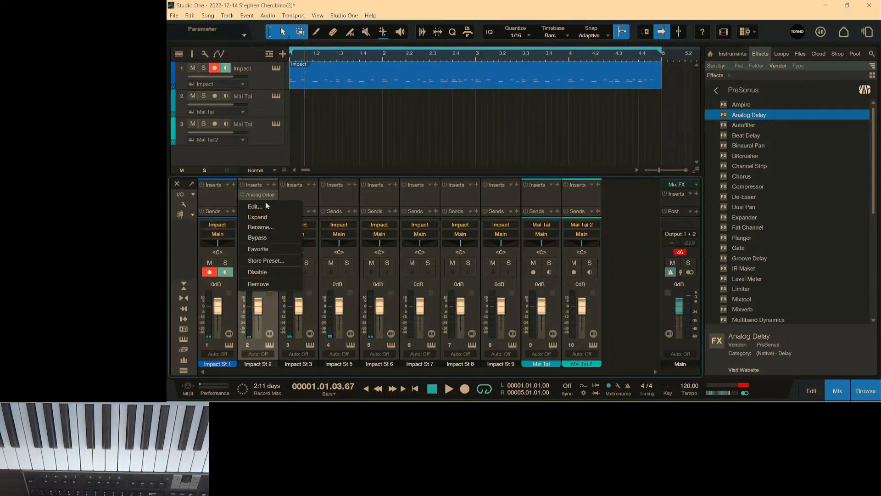
left_click(259, 283)
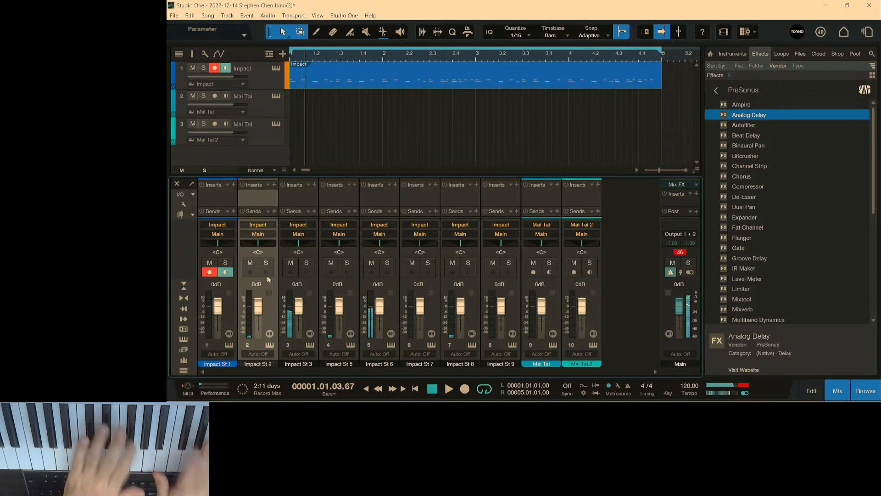
Rehearse against the loop, overdub a further drum layer on the Impact track, and replay it from the start.
key("space")
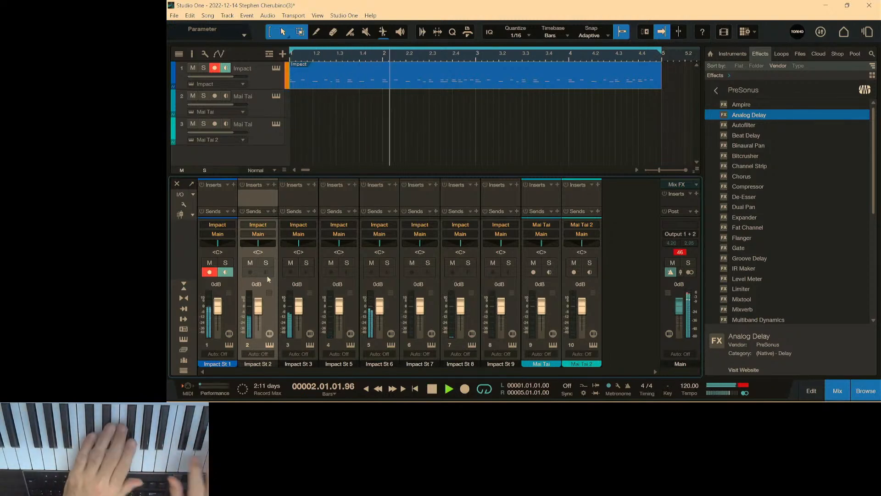
key("space")
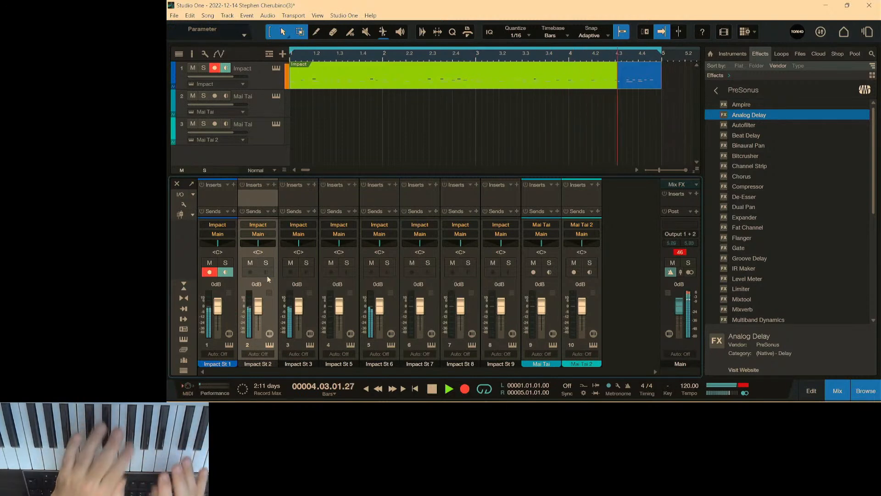
key("space")
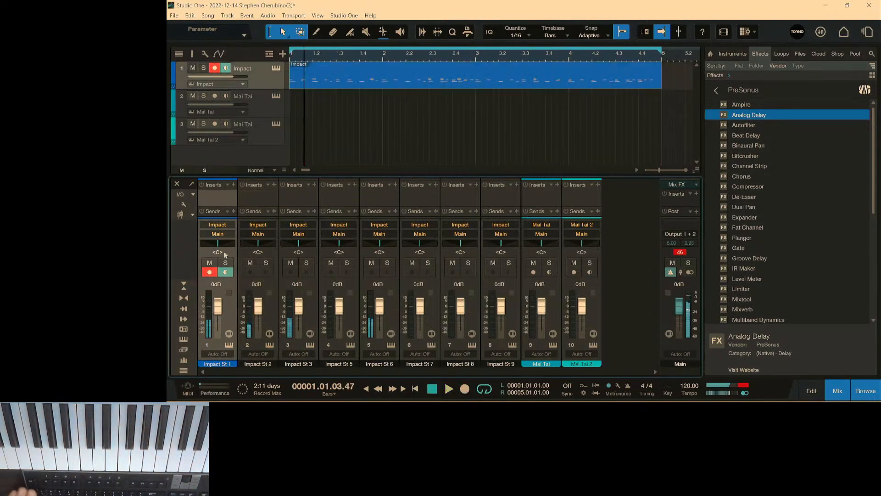
left_click(336, 81)
key("comma")
key("space")
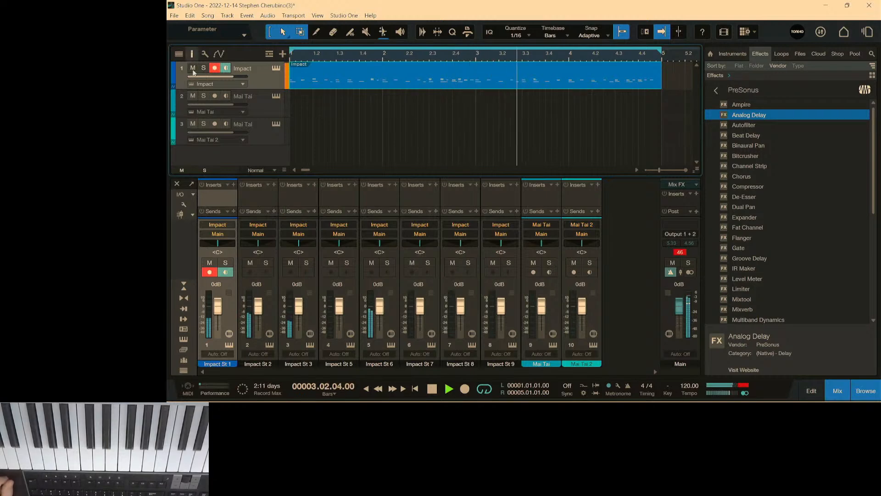
Open the Mai Tai 2 instrument, arm track 3 and record a four-bar HammerLead melody over the drums from the song start.
left_click(276, 124)
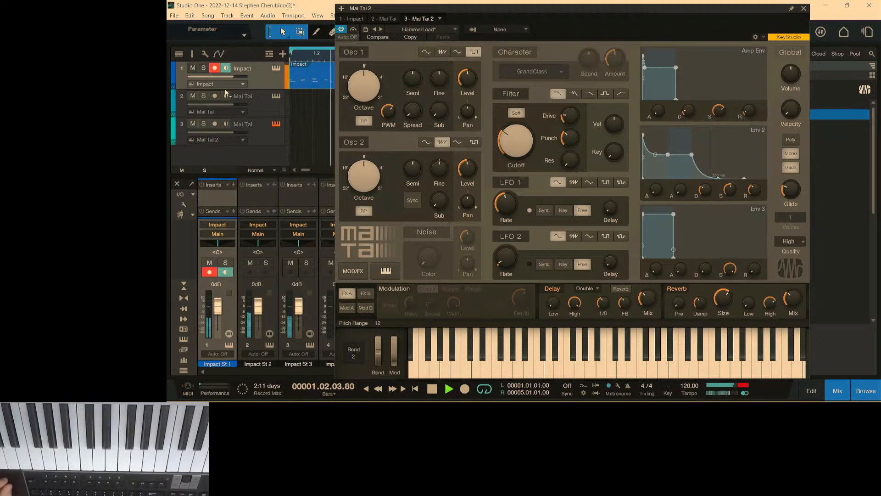
left_click(266, 140)
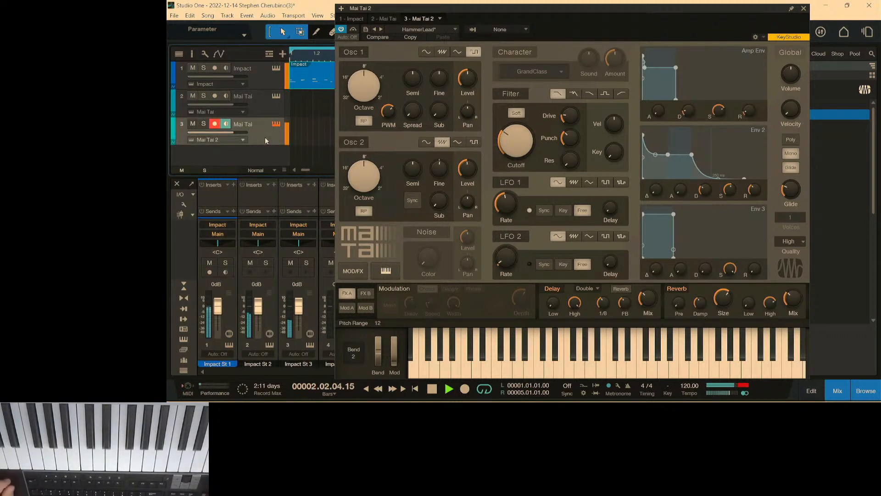
key("space")
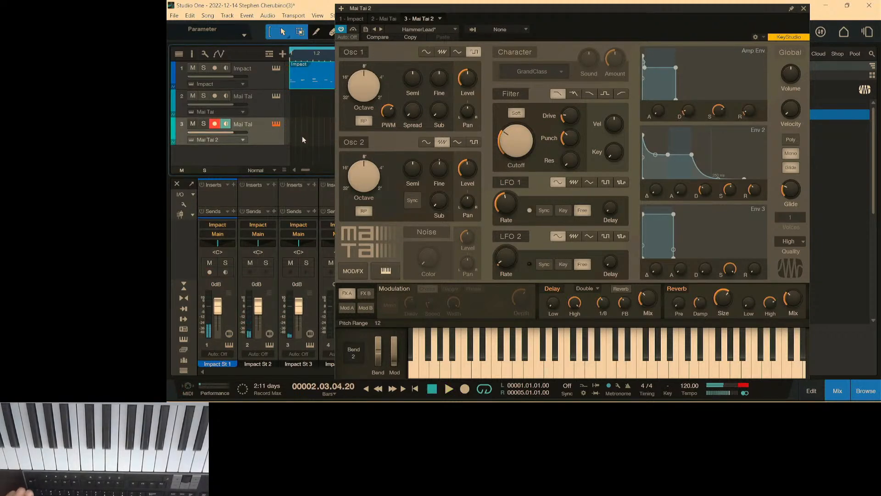
left_click(266, 87)
left_click(264, 136)
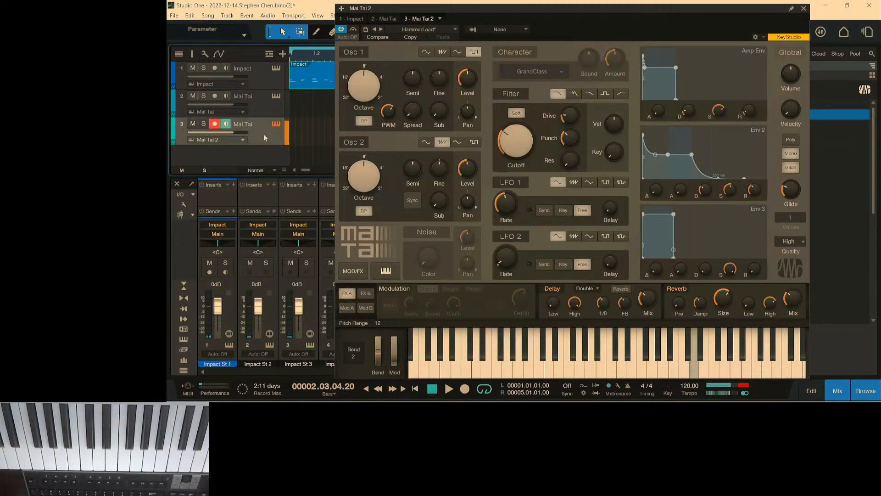
key("comma")
key("KP_Multiply")
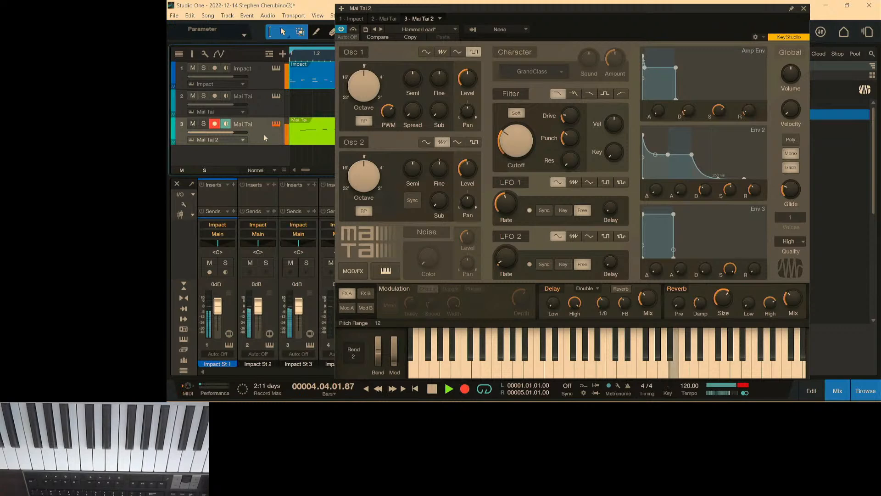
key("space")
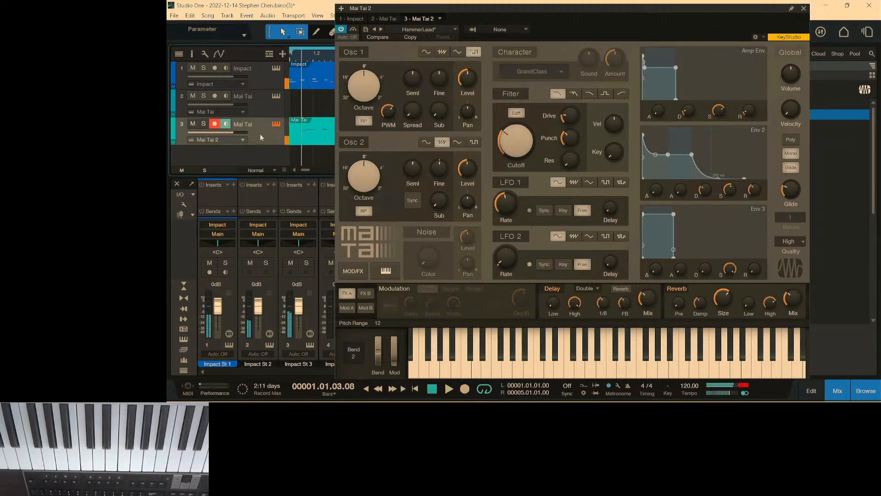
Open the Mai Tai instrument on track 2, undo the first bass take and record a new four-bar bass line.
left_click(274, 98)
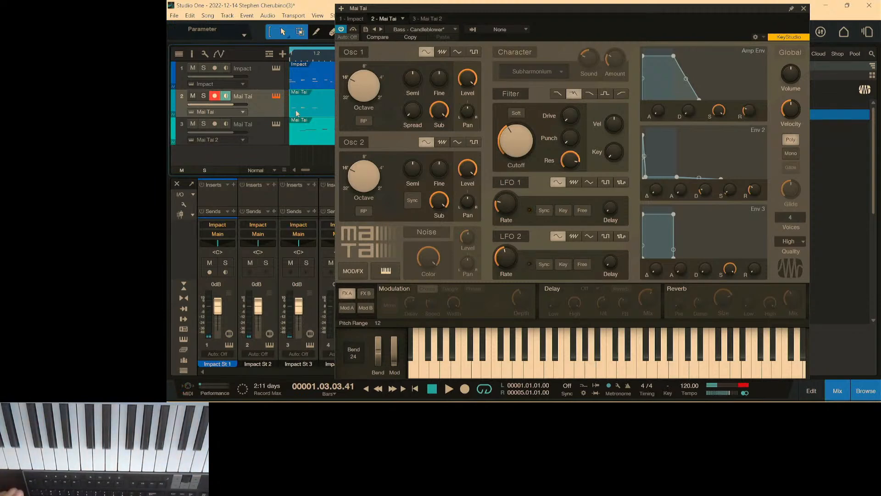
key("ctrl+z")
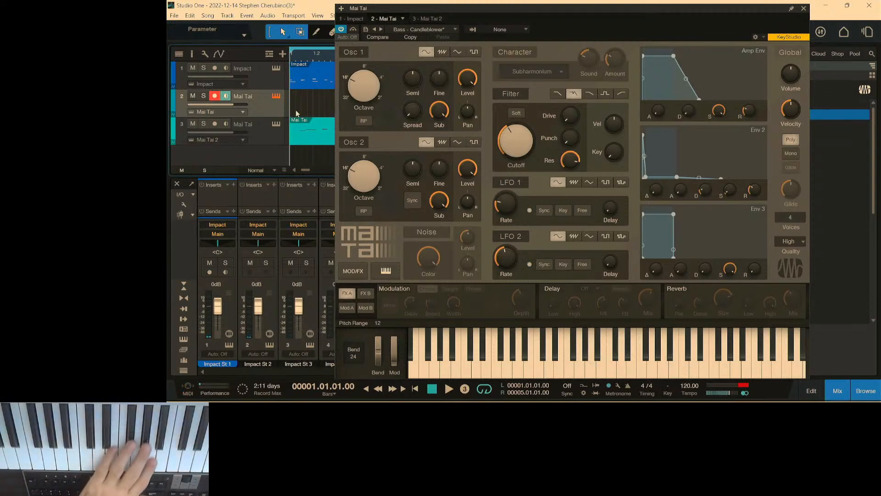
key("KP_Multiply")
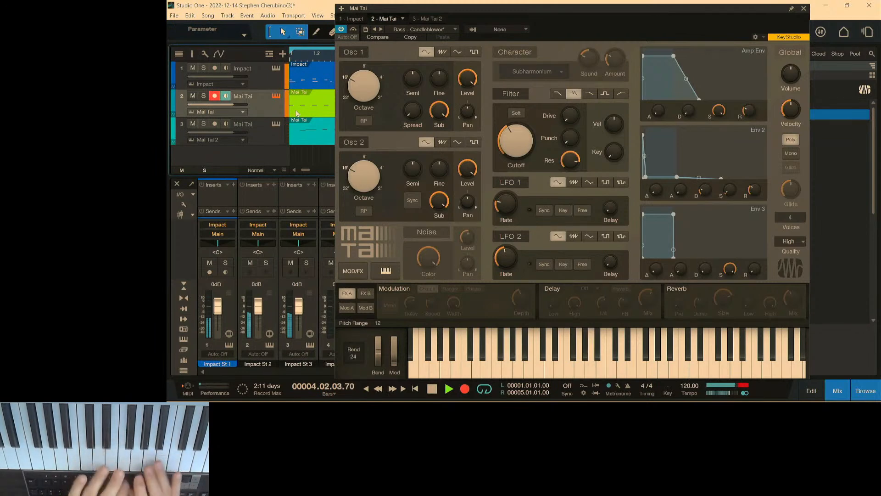
key("space")
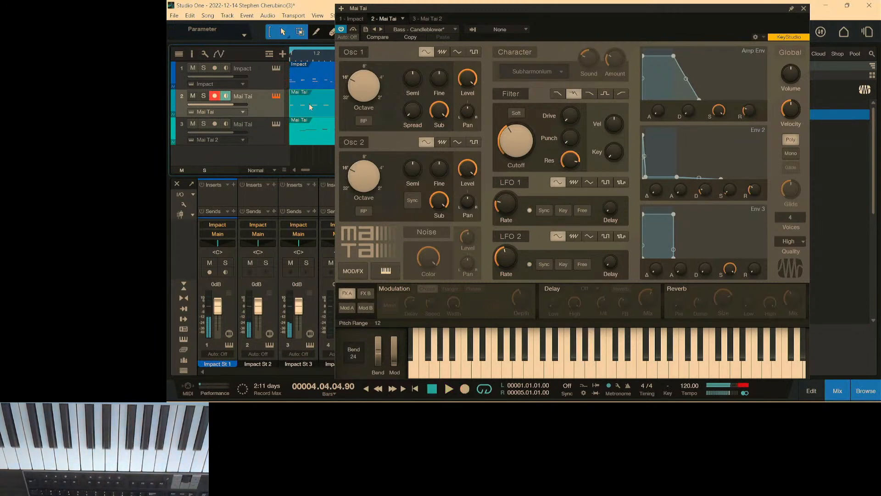
Play the full loop, close Mai Tai, set track 2's volume to -3.0 dB and reset the main output's clip indicator.
key("comma")
key("space")
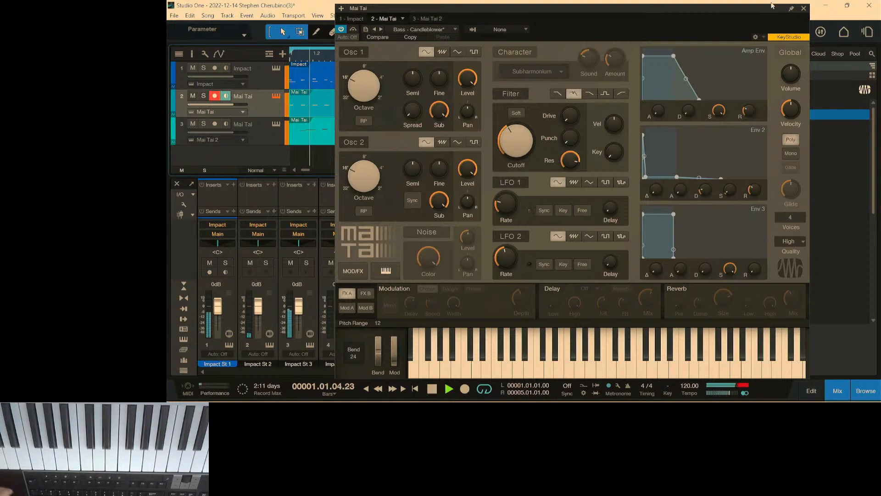
left_click(804, 8)
left_click_drag(232, 104, 227, 104)
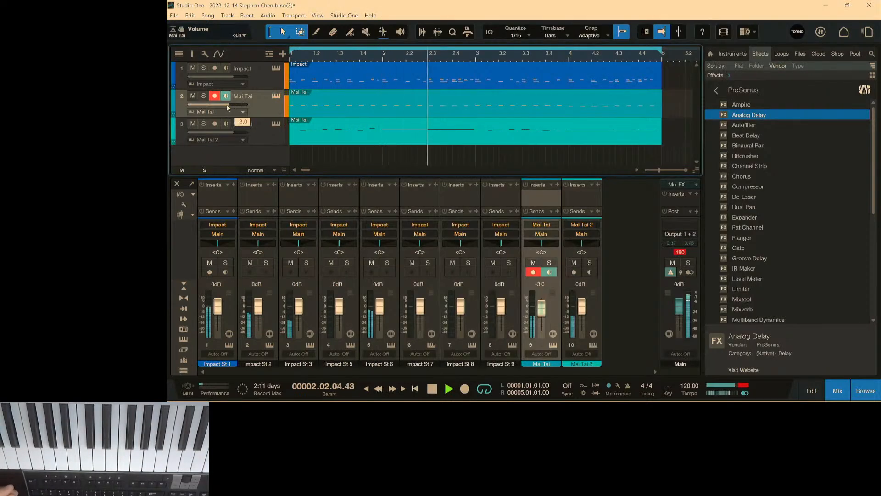
left_click(681, 252)
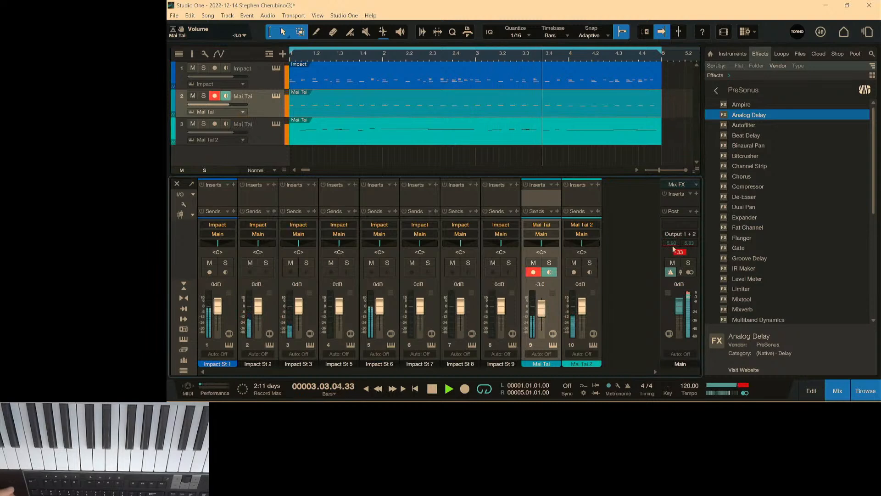
Select the track 3 clip, view the Impact XT pads during playback, then close Impact XT and stop the song.
left_click(425, 137)
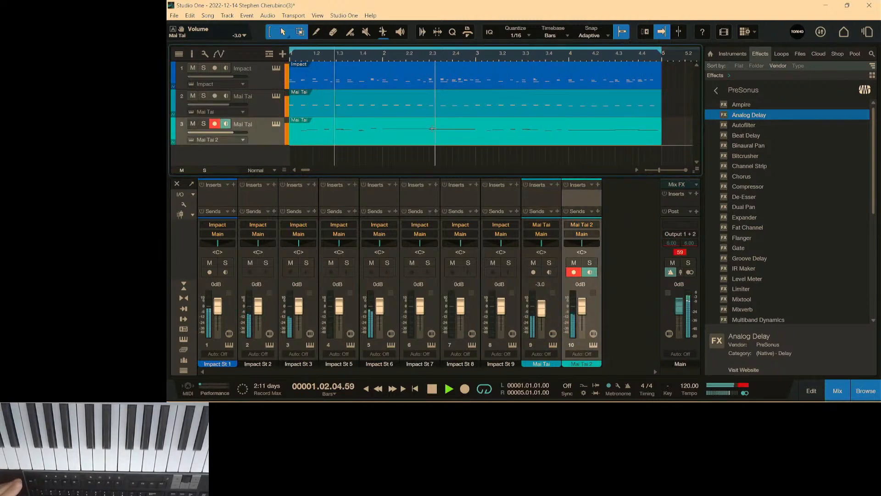
left_click(276, 68)
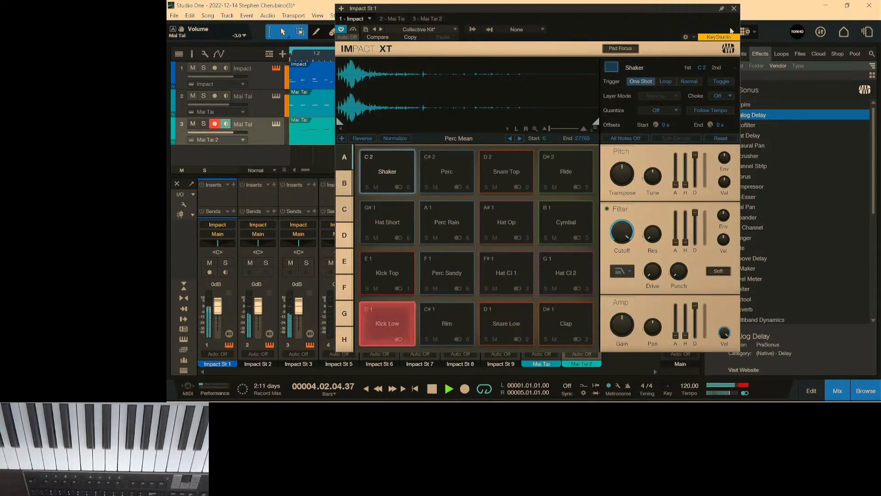
left_click(734, 9)
key("space")
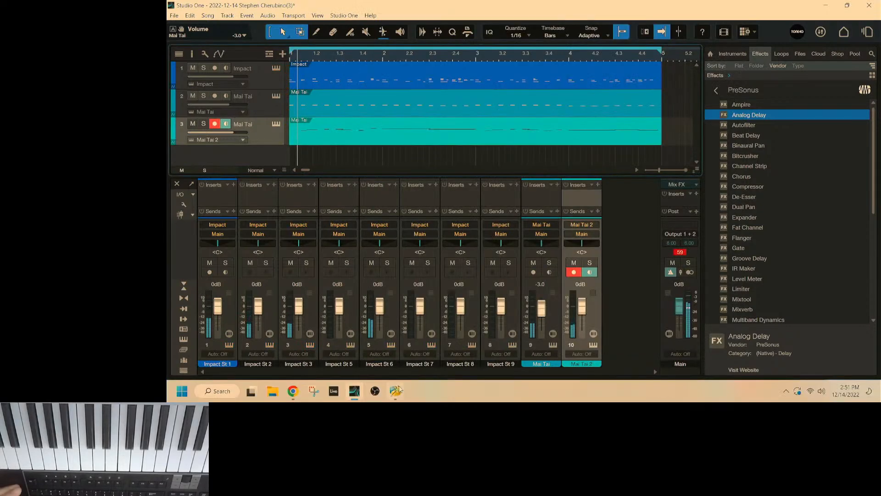